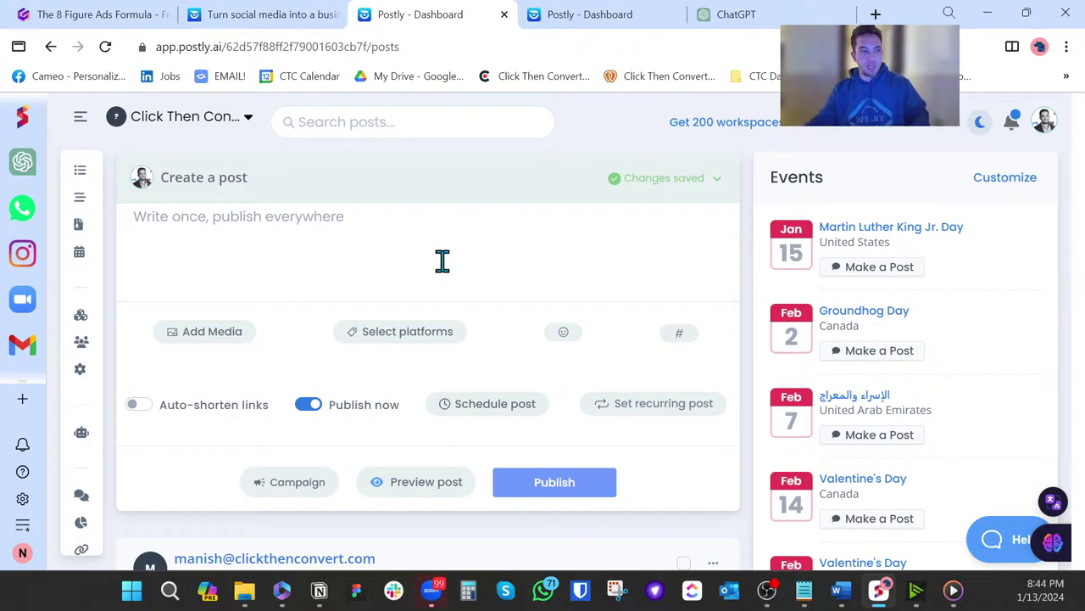
pyautogui.moveTo(98, 218)
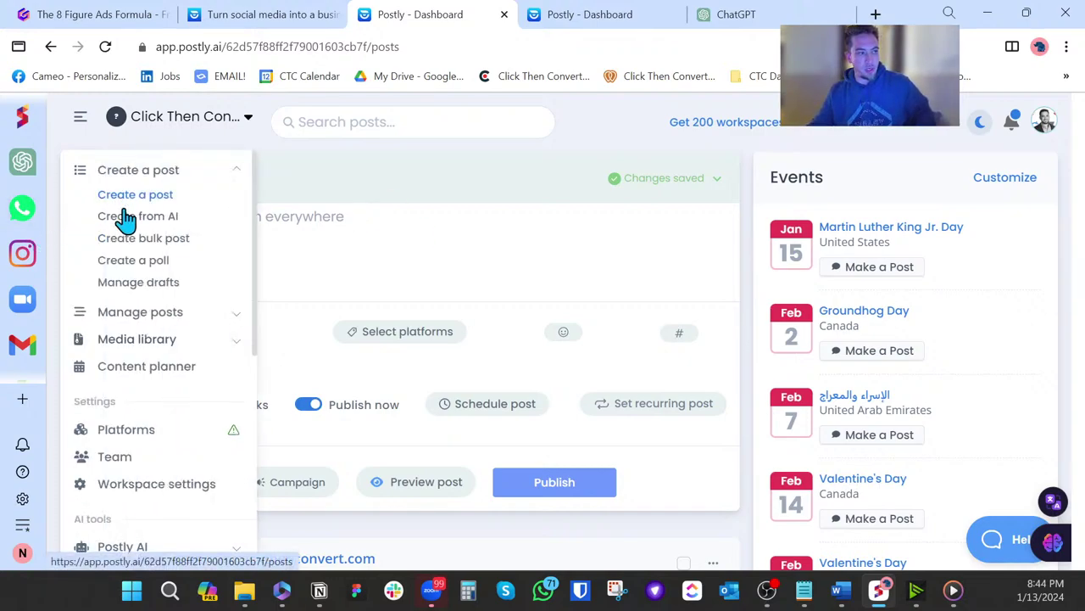
pyautogui.click(156, 220)
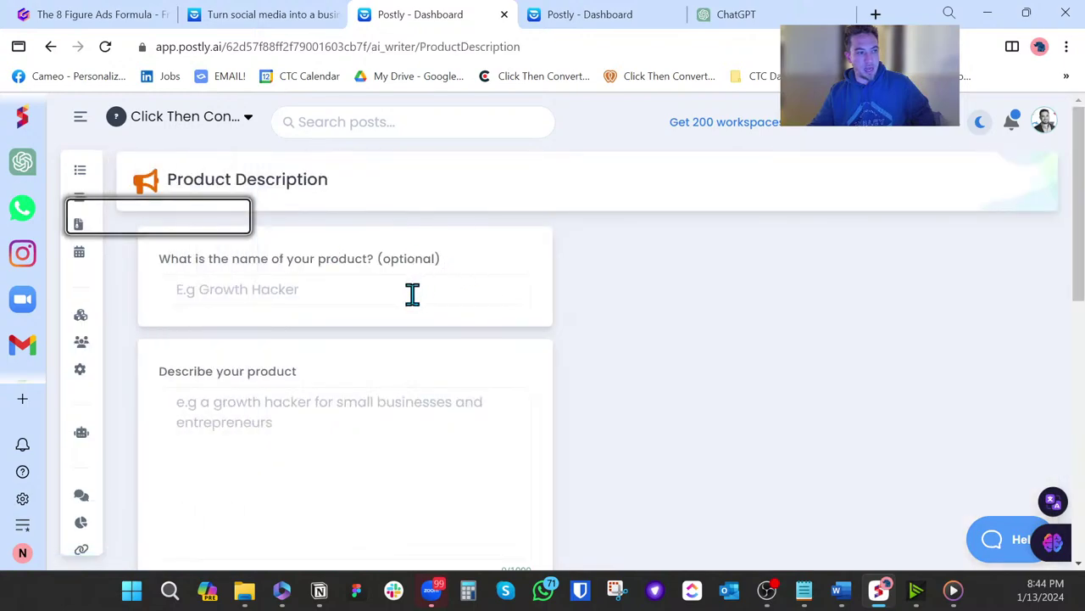
pyautogui.click(372, 289)
pyautogui.scroll(-4, 427, 339)
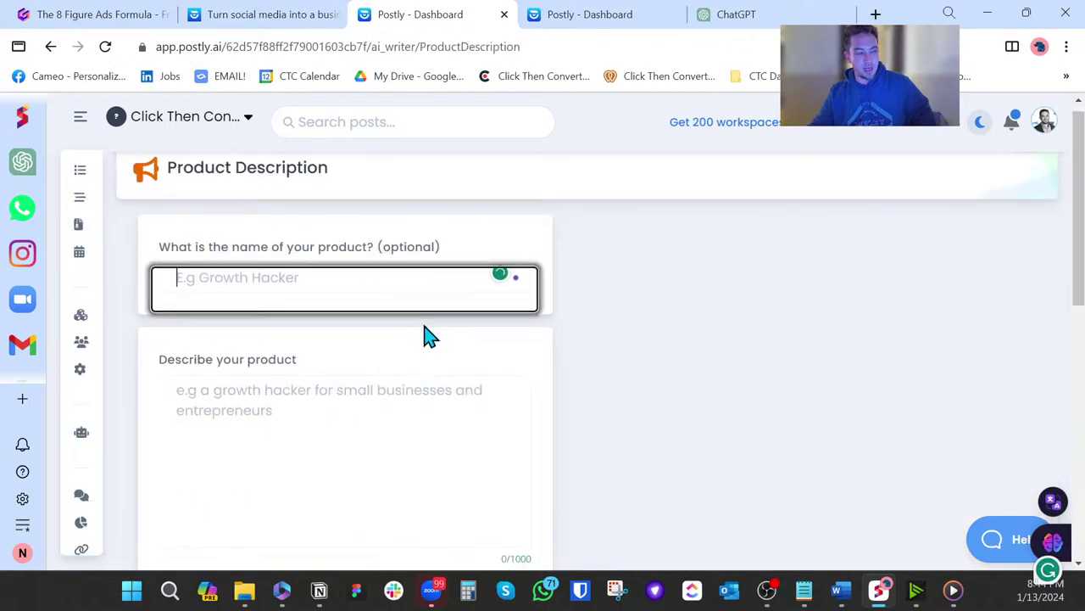
pyautogui.scroll(-2, 411, 289)
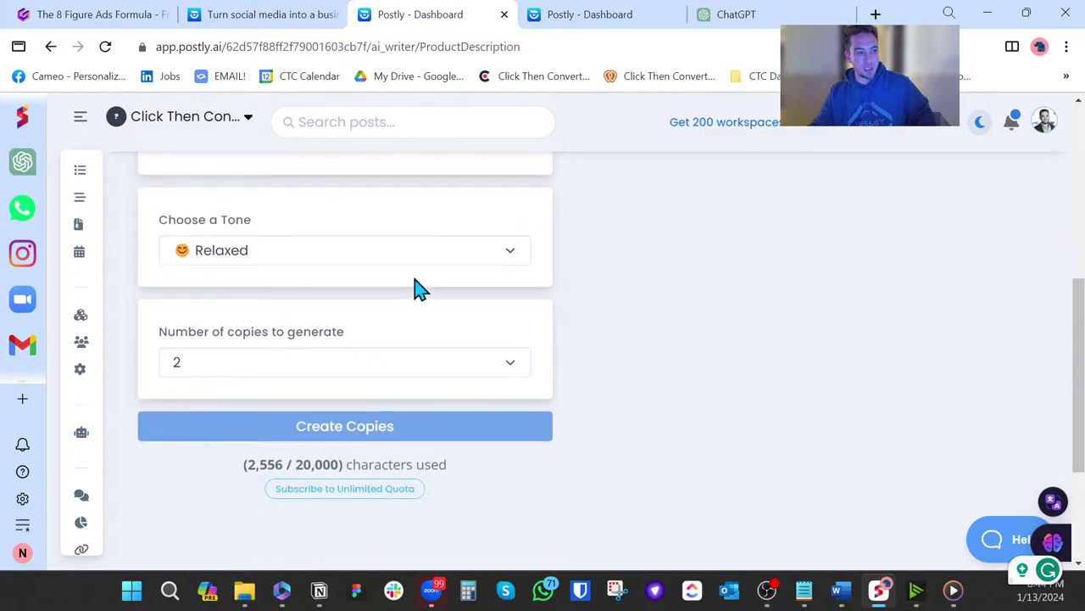
pyautogui.scroll(-2, 449, 269)
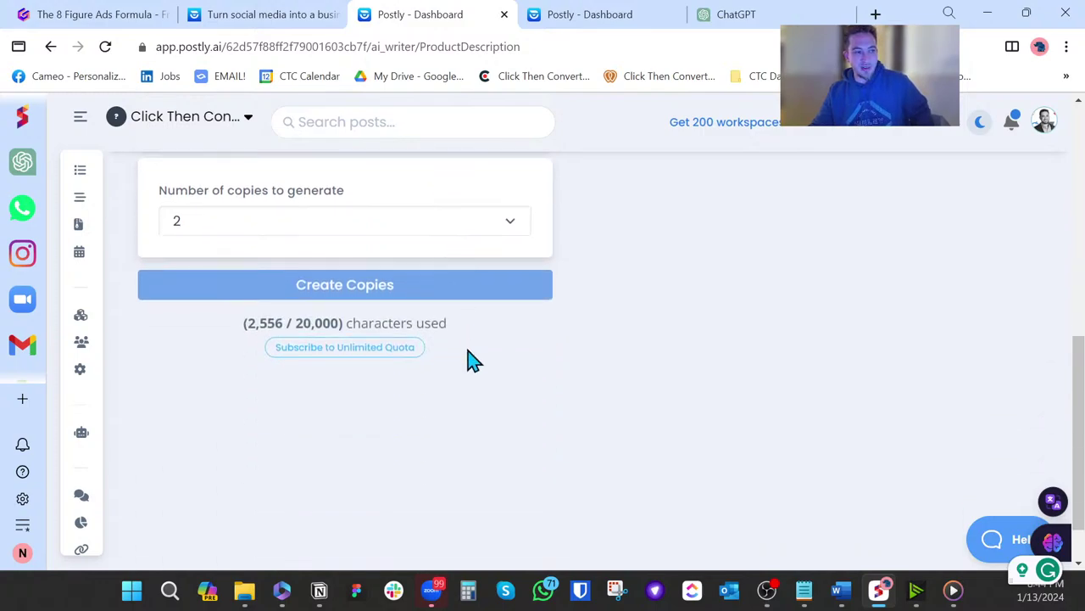
pyautogui.scroll(2, 471, 369)
pyautogui.scroll(3, 424, 347)
pyautogui.scroll(2, 410, 342)
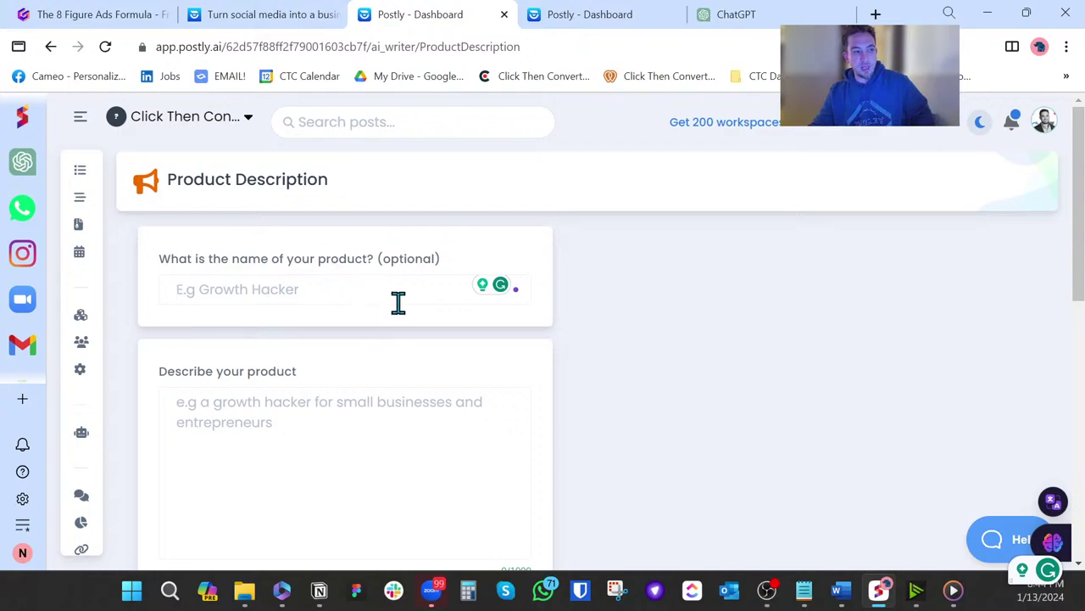
pyautogui.scroll(-2, 388, 328)
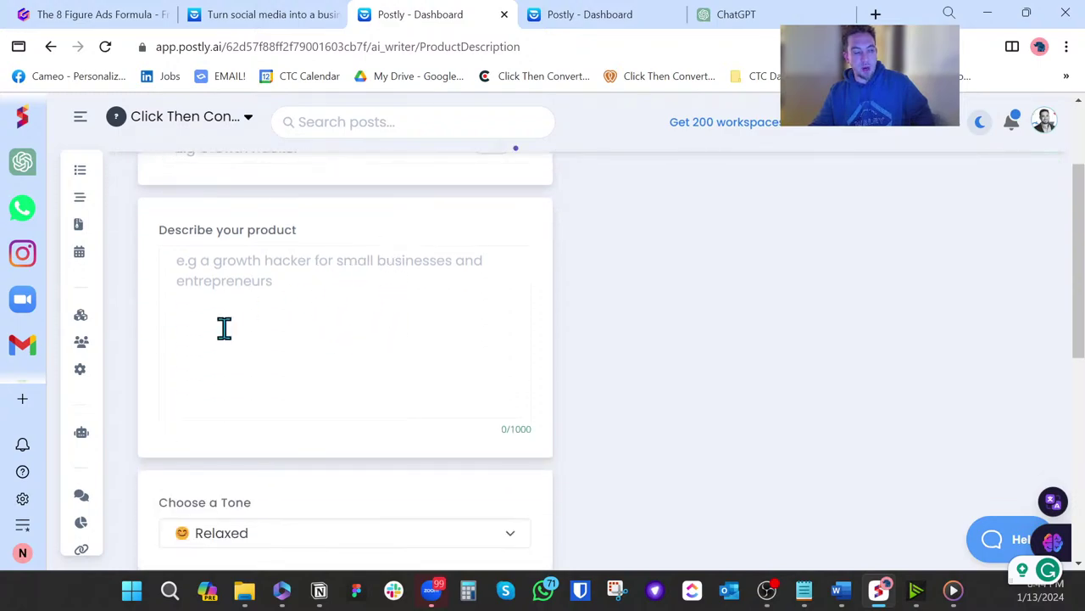
pyautogui.scroll(-2, 314, 320)
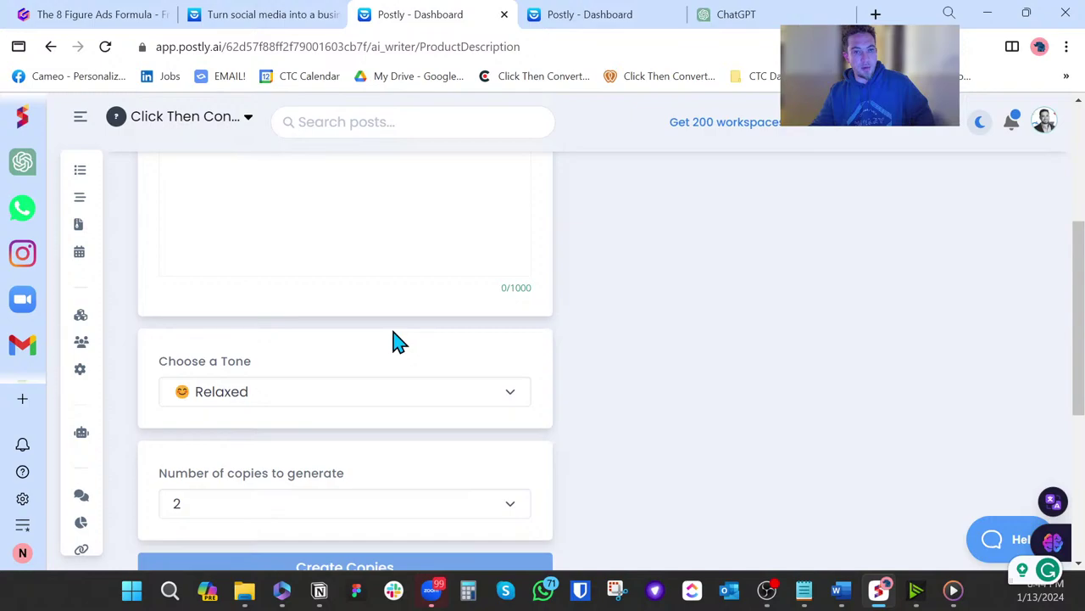
pyautogui.scroll(4, 394, 340)
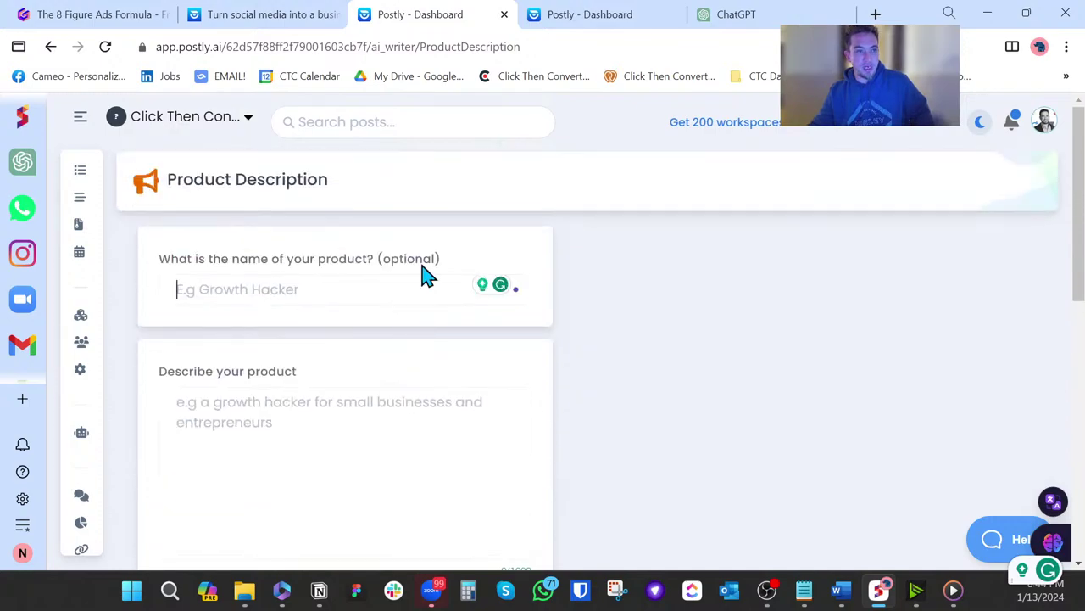
pyautogui.moveTo(58, 266)
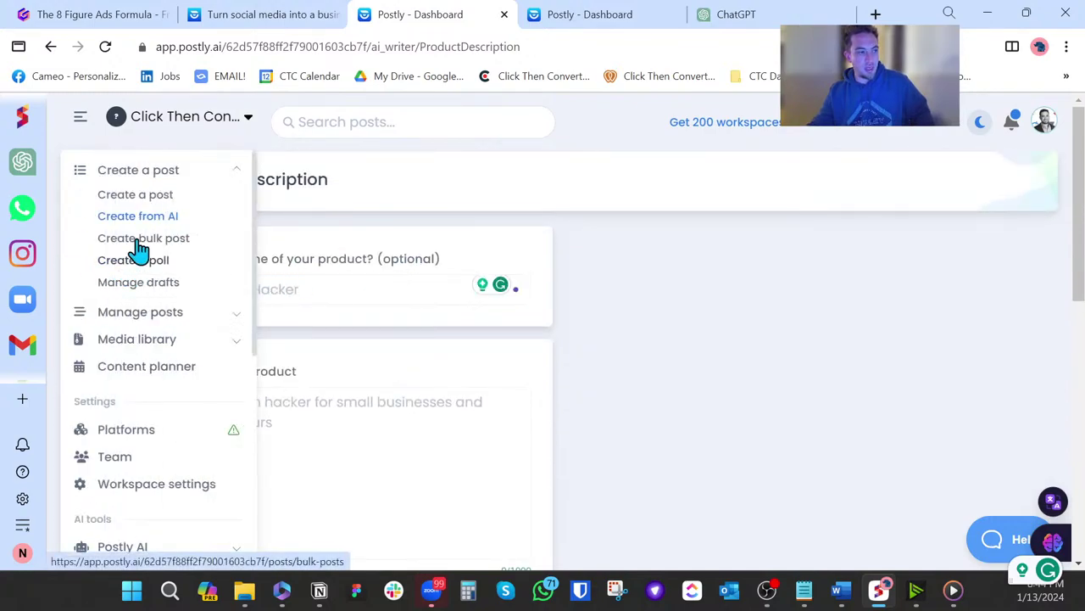
pyautogui.click(151, 203)
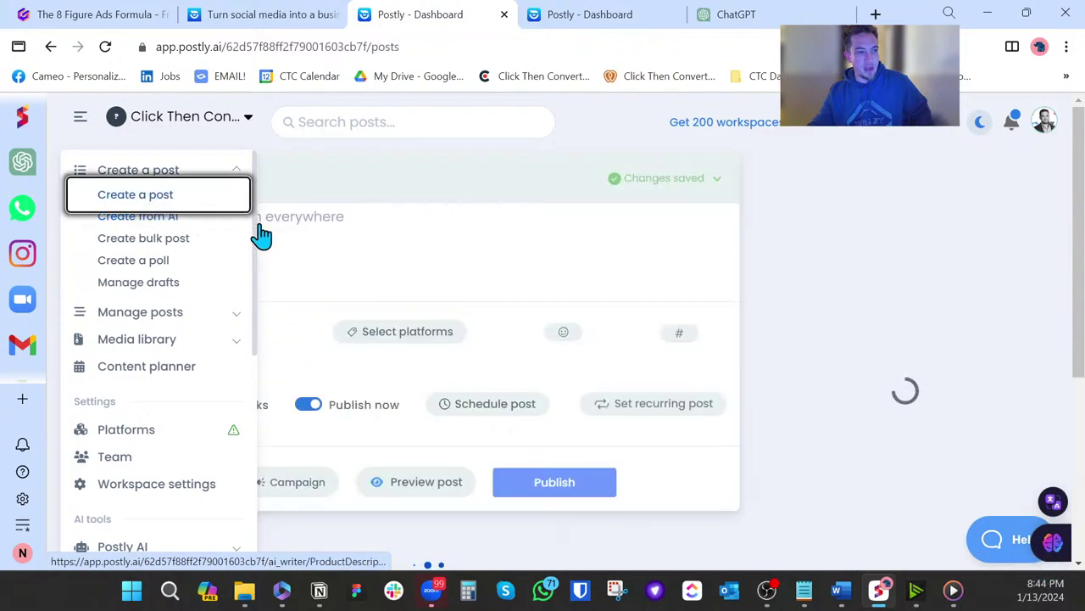
pyautogui.click(471, 227)
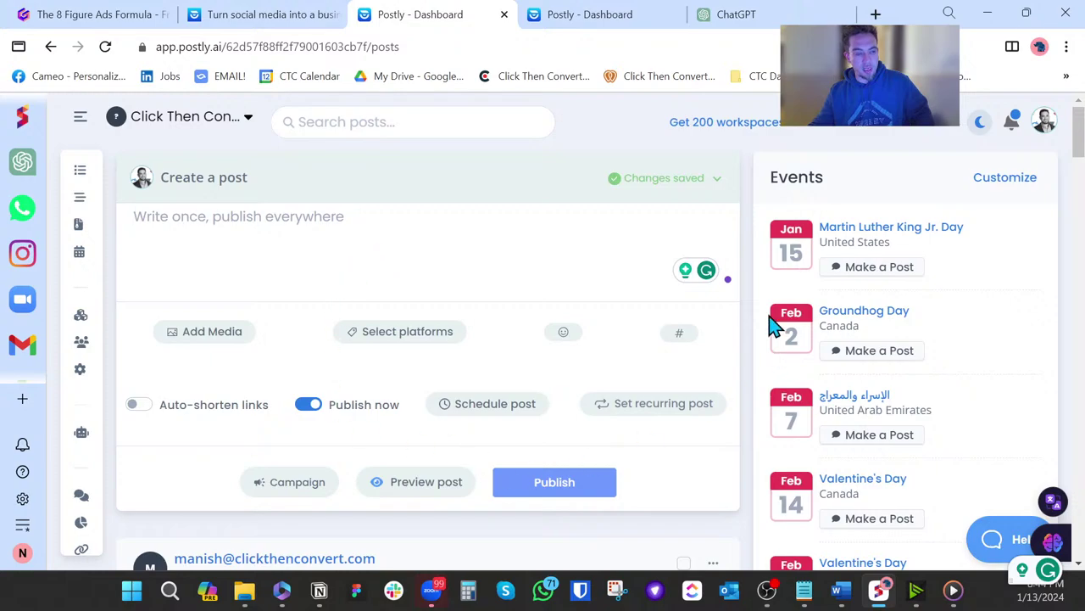
pyautogui.click(758, 20)
# Replace the thumbnail conversation with a fresh, empty ChatGPT 4 chat
pyautogui.scroll(-5, 593, 356)
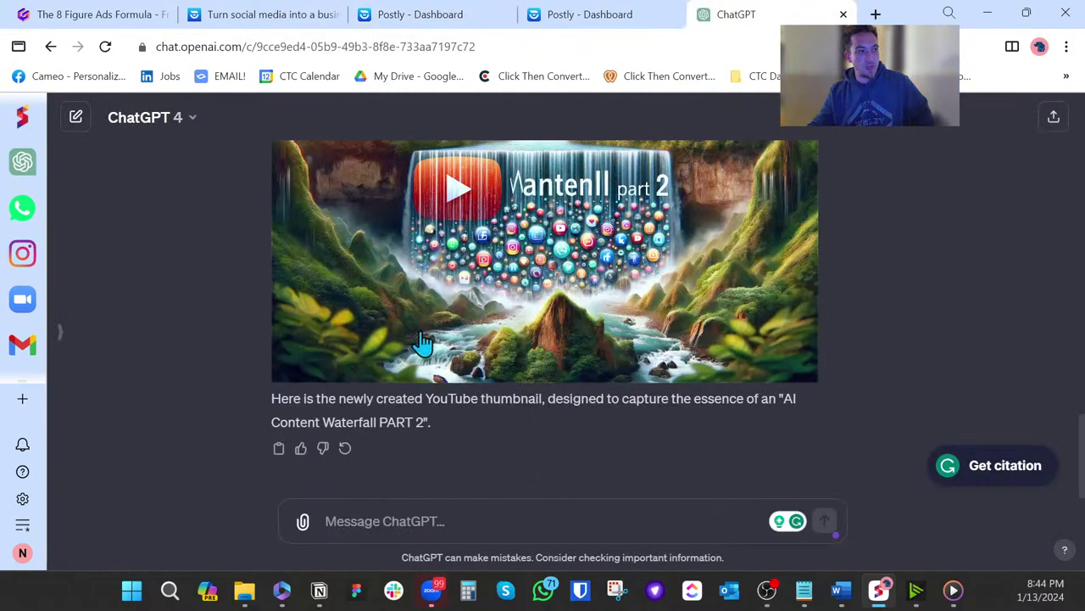
pyautogui.click(76, 119)
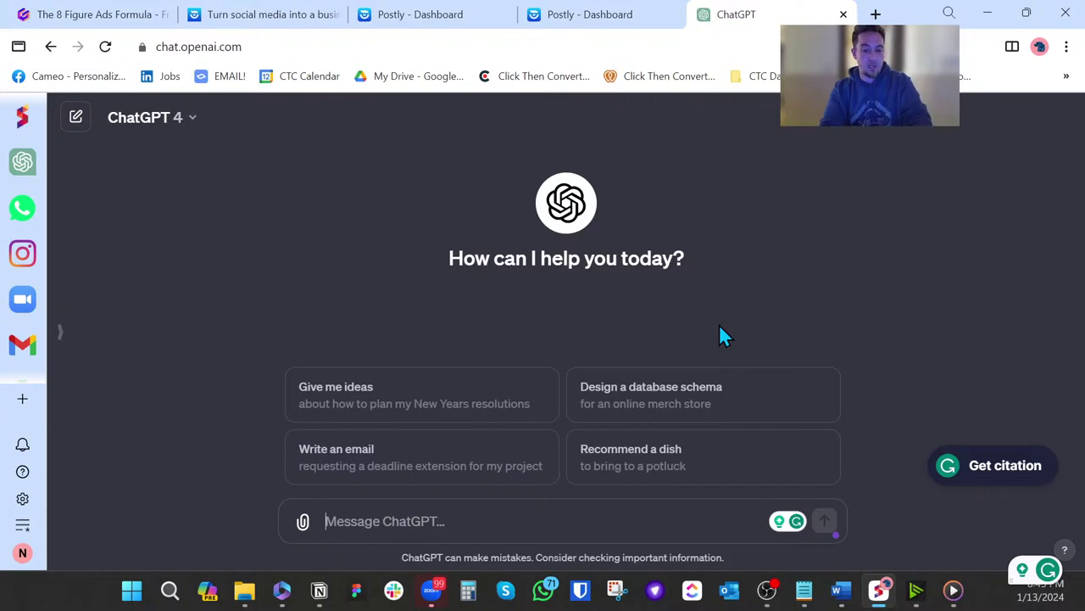
# Write a prompt for a hilarious post about The AI Content Waterfall: 23 pieces of content, 12 social networks
pyautogui.write('Please create a')
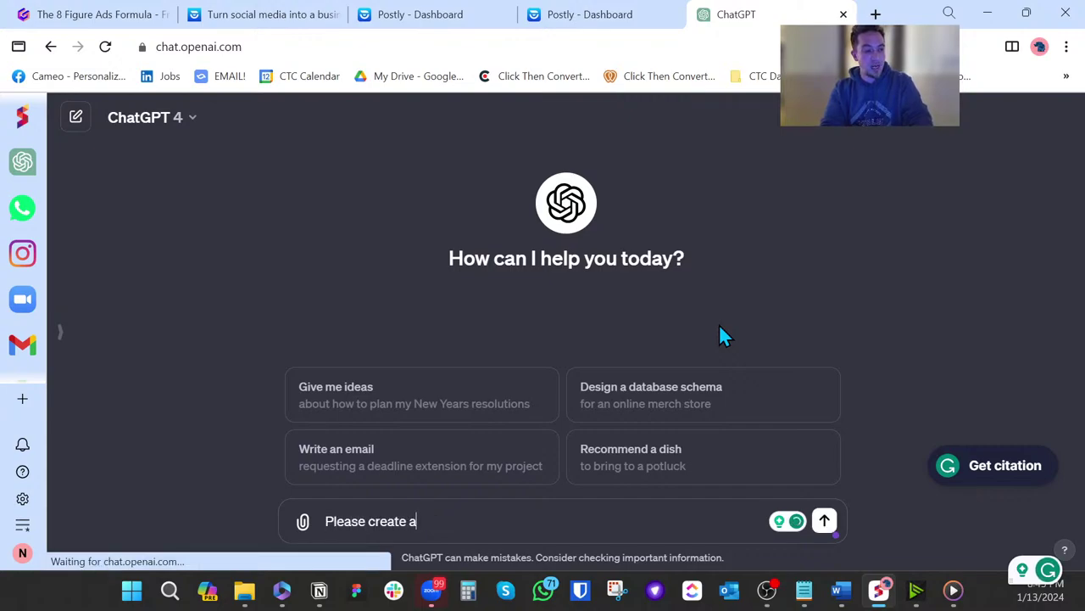
pyautogui.write(' hilar')
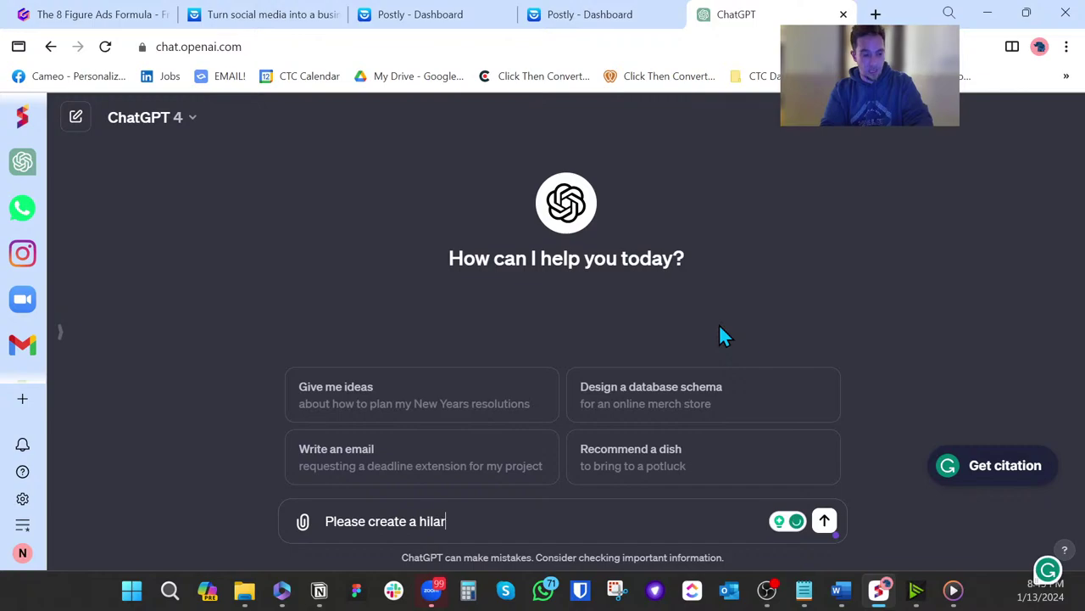
pyautogui.write('ious post ')
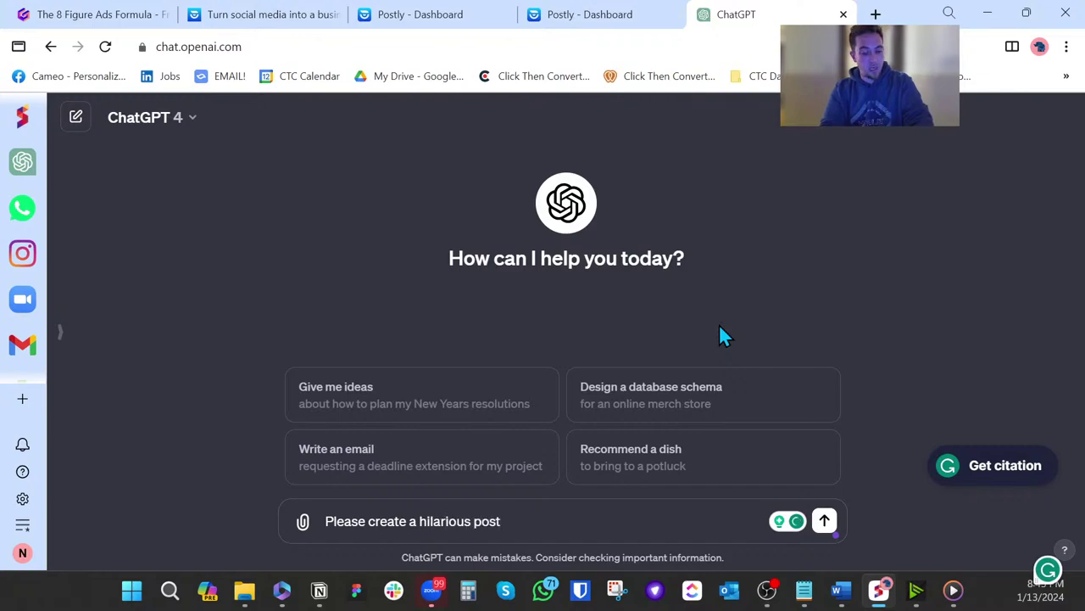
pyautogui.write('about The AI Content ')
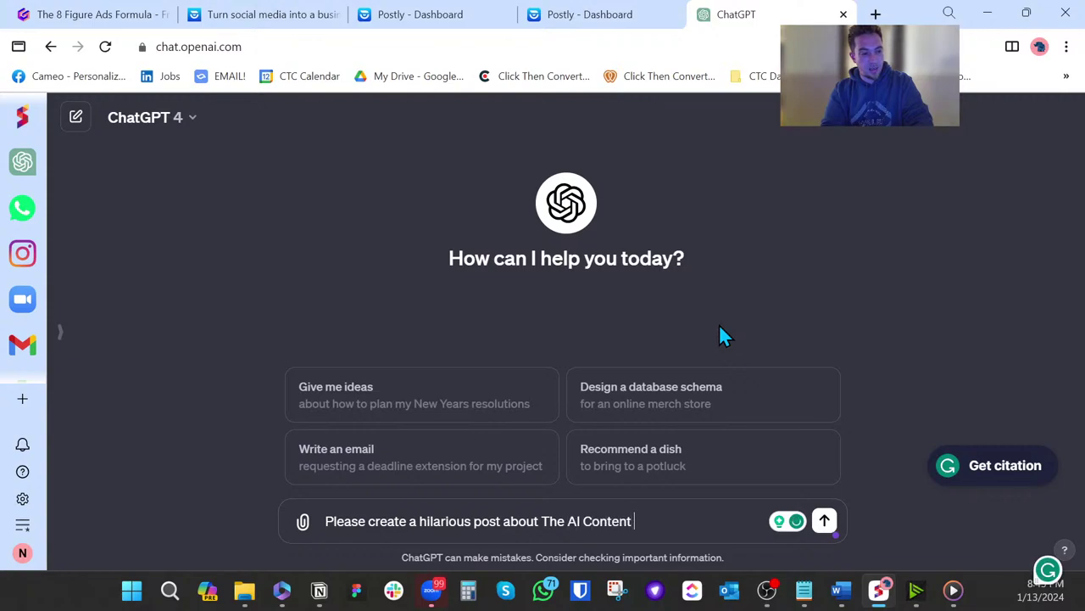
pyautogui.write('Waterfall')
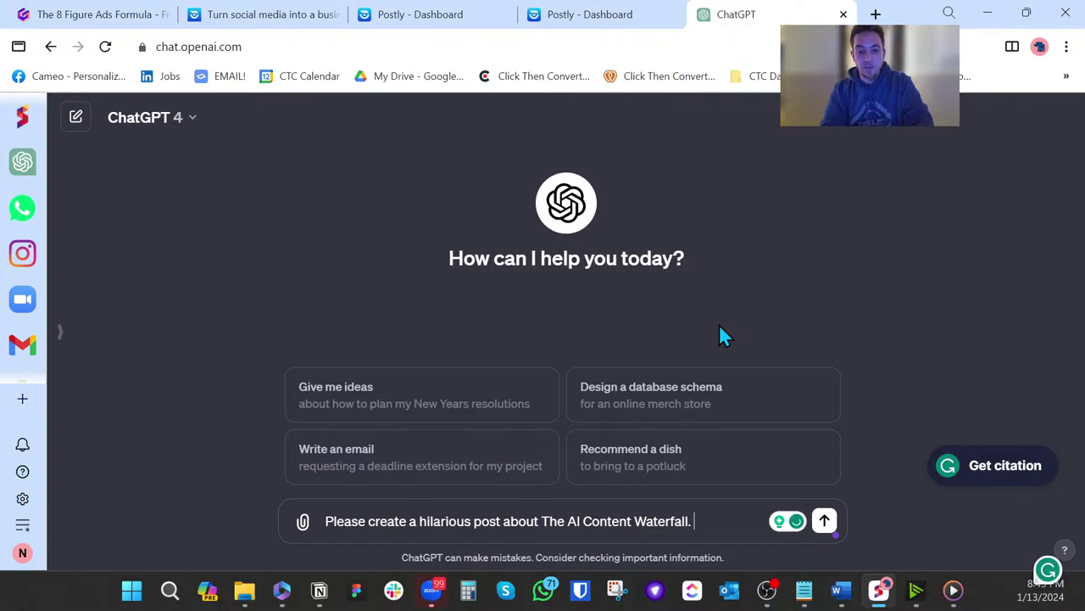
pyautogui.write('. T')
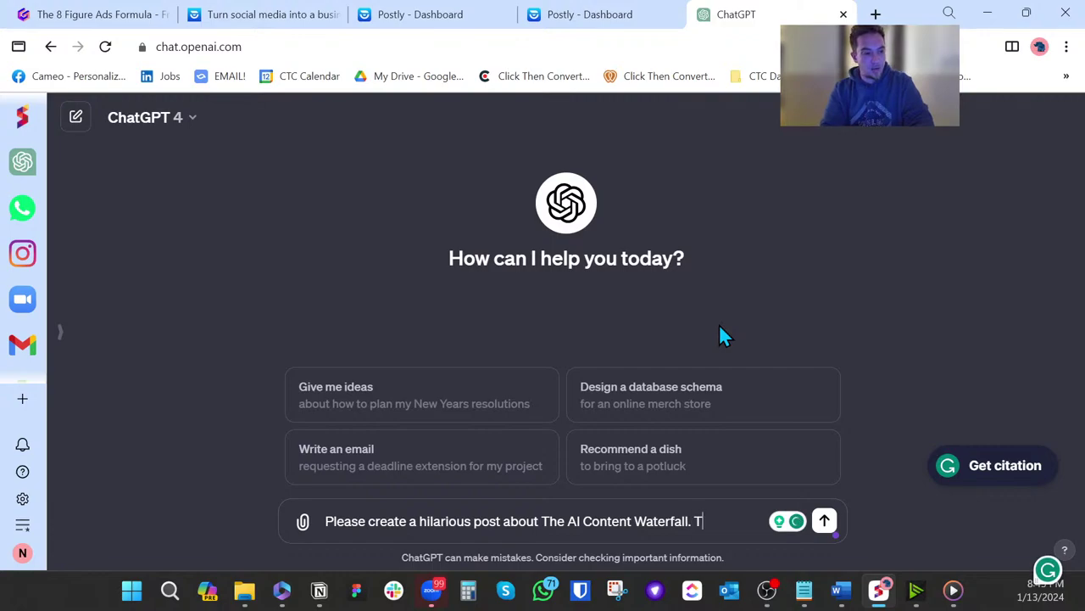
pyautogui.press('BackSpace')
pyautogui.write('Create')
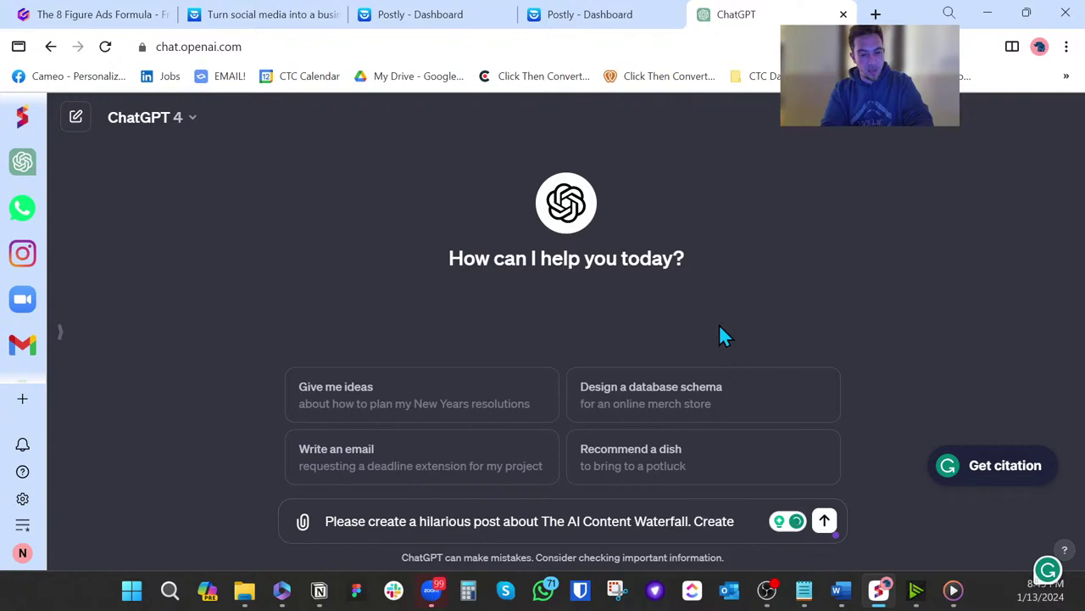
pyautogui.write(' 23 pieces of')
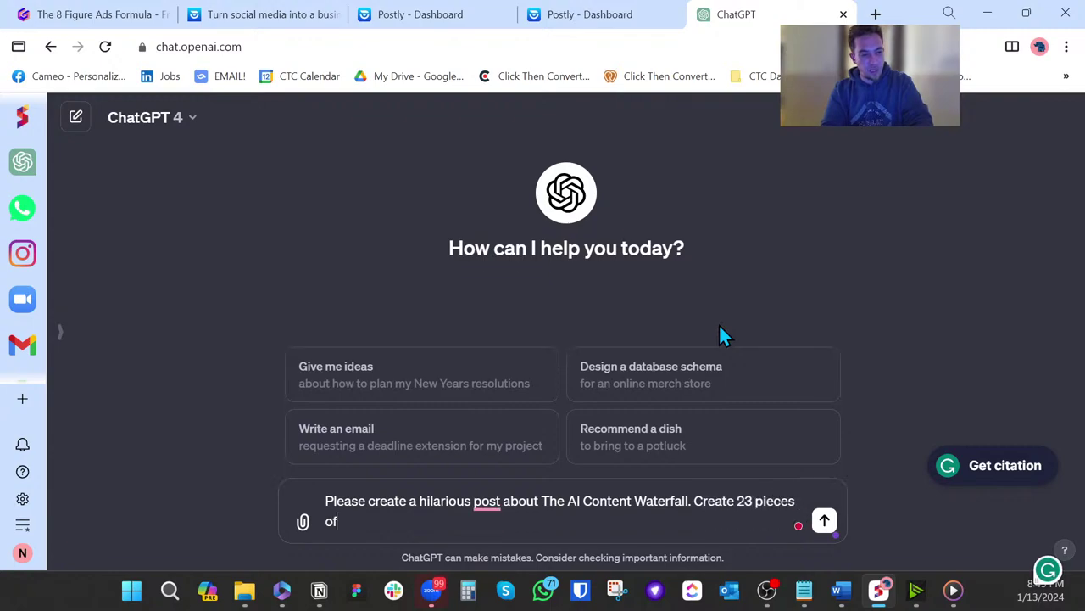
pyautogui.write(' content and post to ')
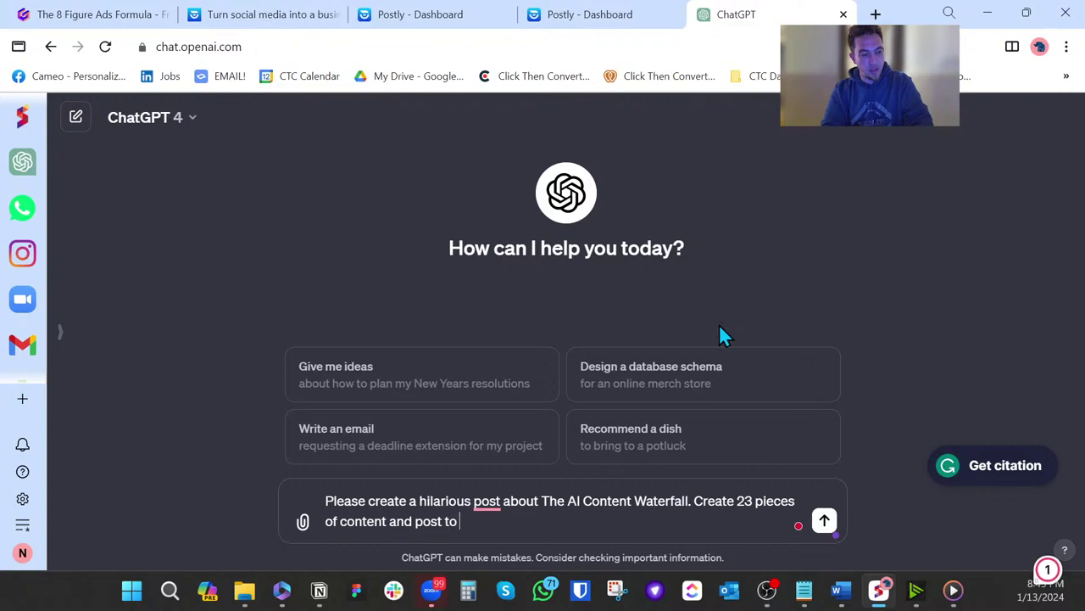
pyautogui.write('12 different soci')
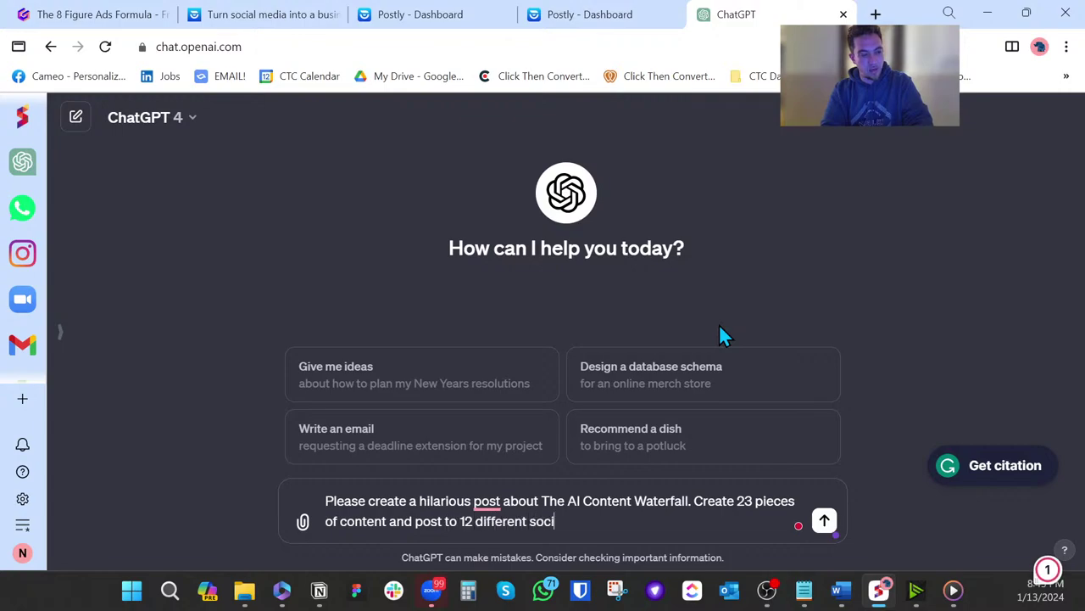
pyautogui.write('al networks')
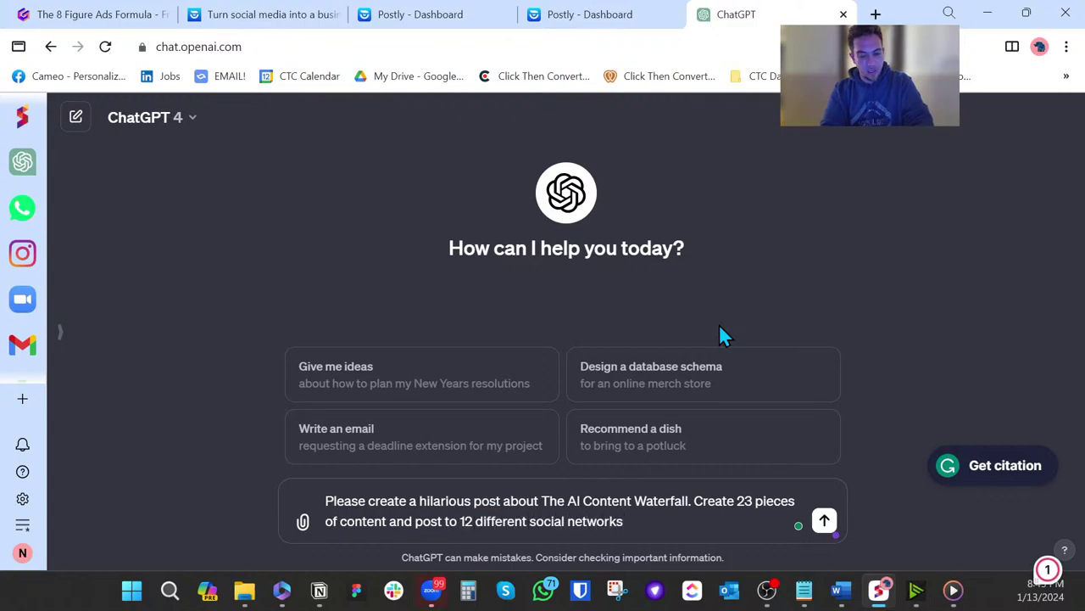
pyautogui.write(' withing')
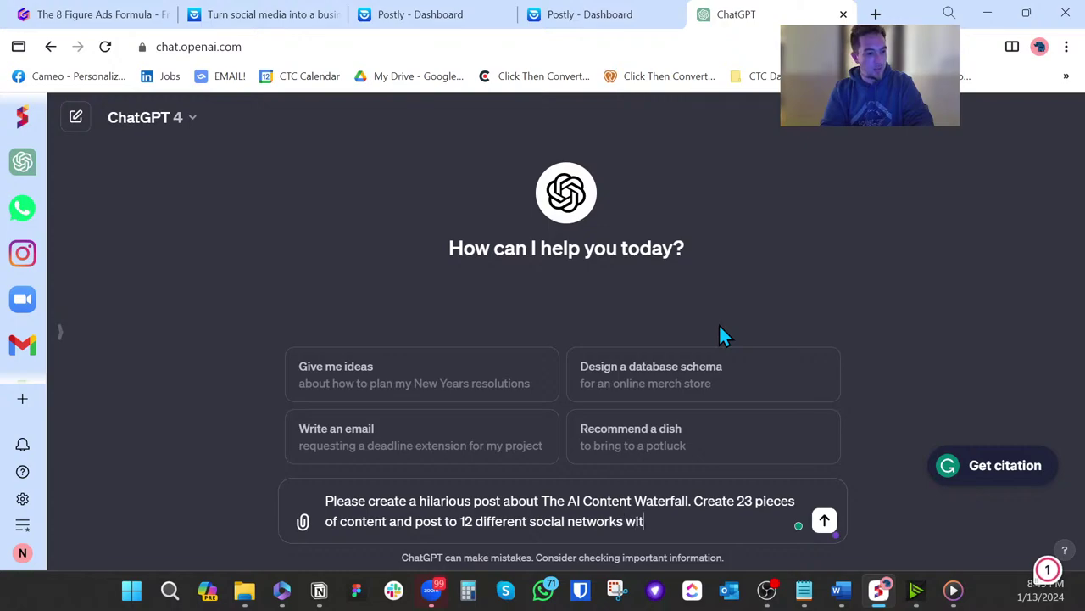
pyautogui.press('BackSpace')
pyautogui.press('BackSpace')
pyautogui.press('BackSpace')
pyautogui.press('BackSpace')
pyautogui.press('BackSpace')
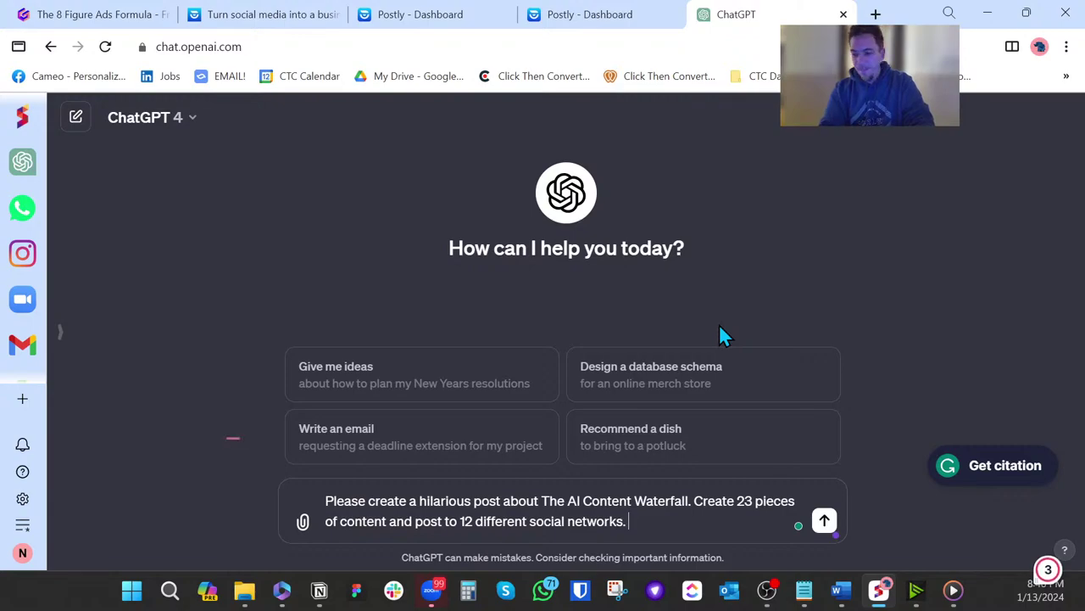
# Change 'post' to 'image' in the prompt and send it to ChatGPT
pyautogui.doubleClick(488, 501)
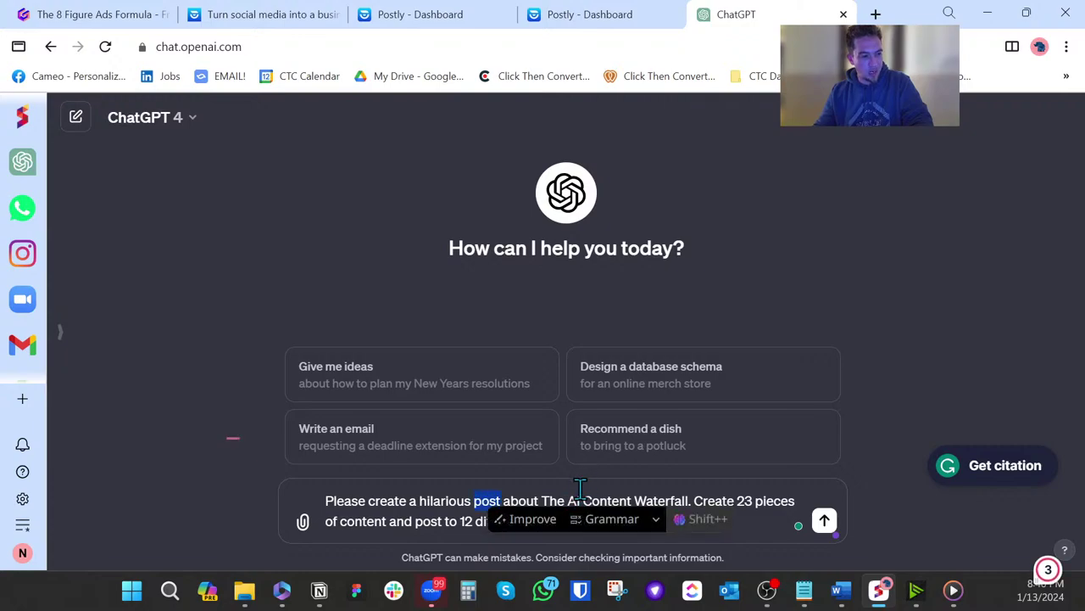
pyautogui.click(547, 501)
pyautogui.doubleClick(481, 501)
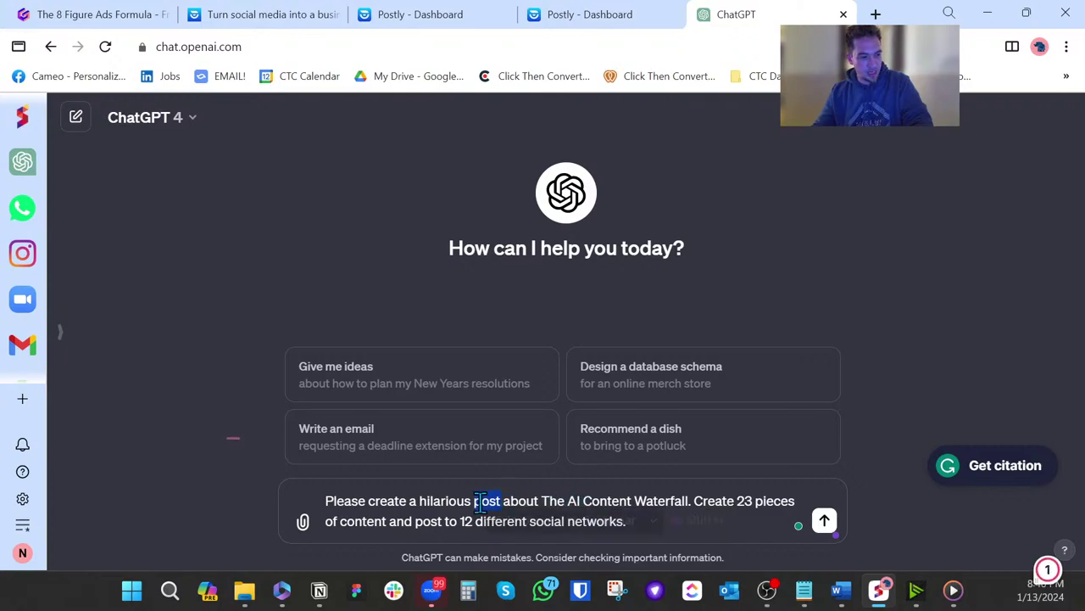
pyautogui.write('image')
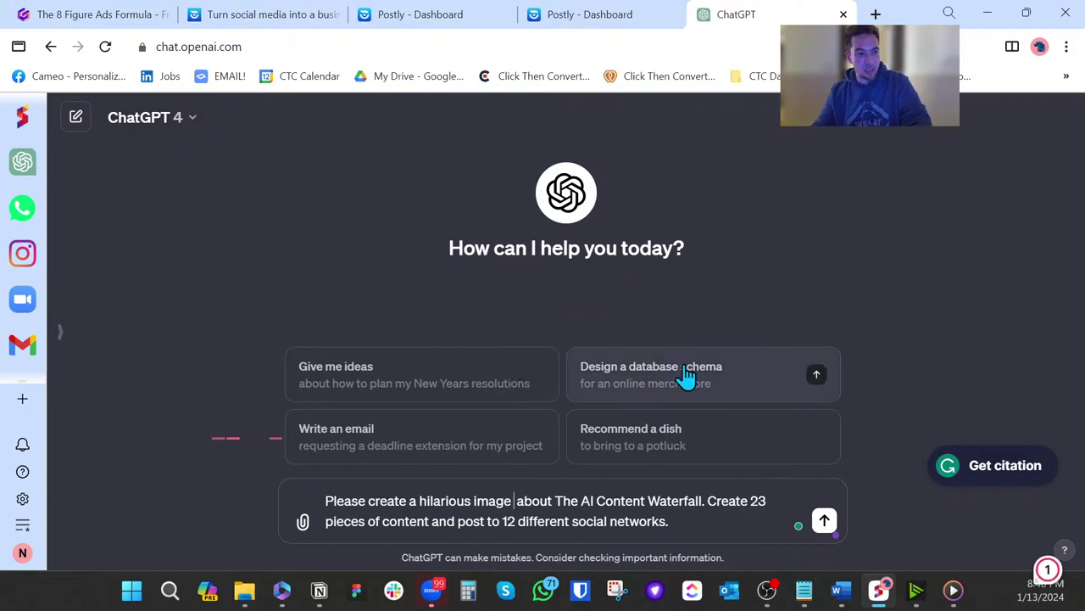
pyautogui.press('BackSpace')
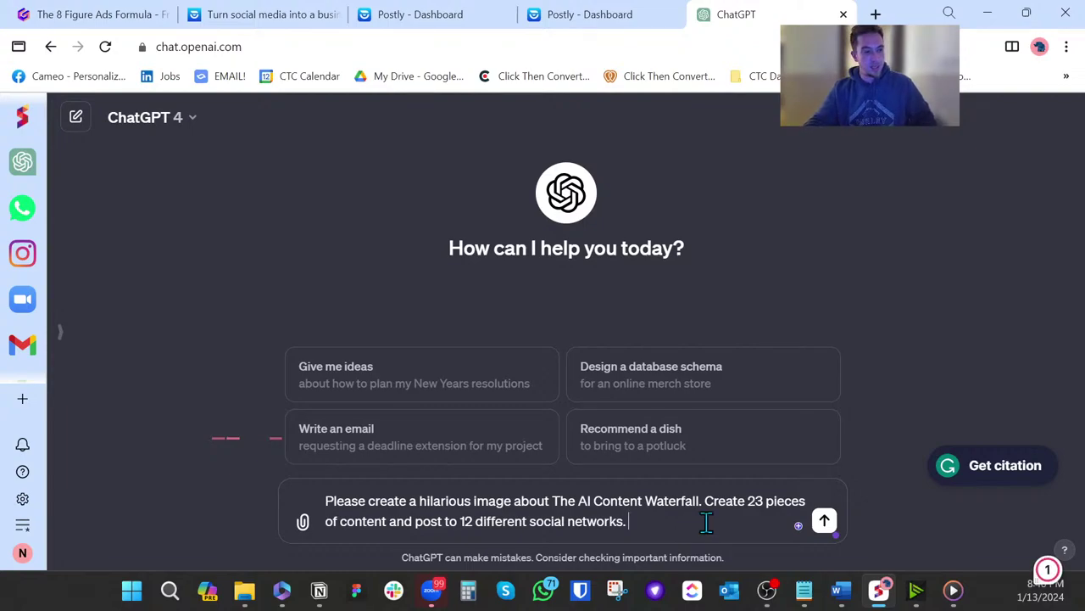
pyautogui.press('Return')
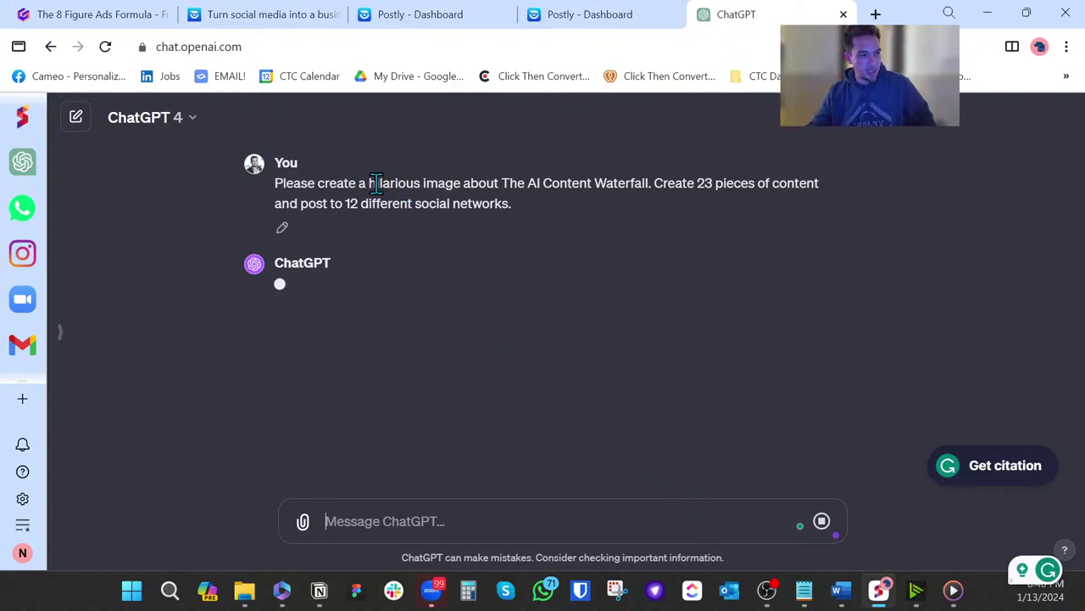
pyautogui.moveTo(370, 183); pyautogui.dragTo(421, 185)
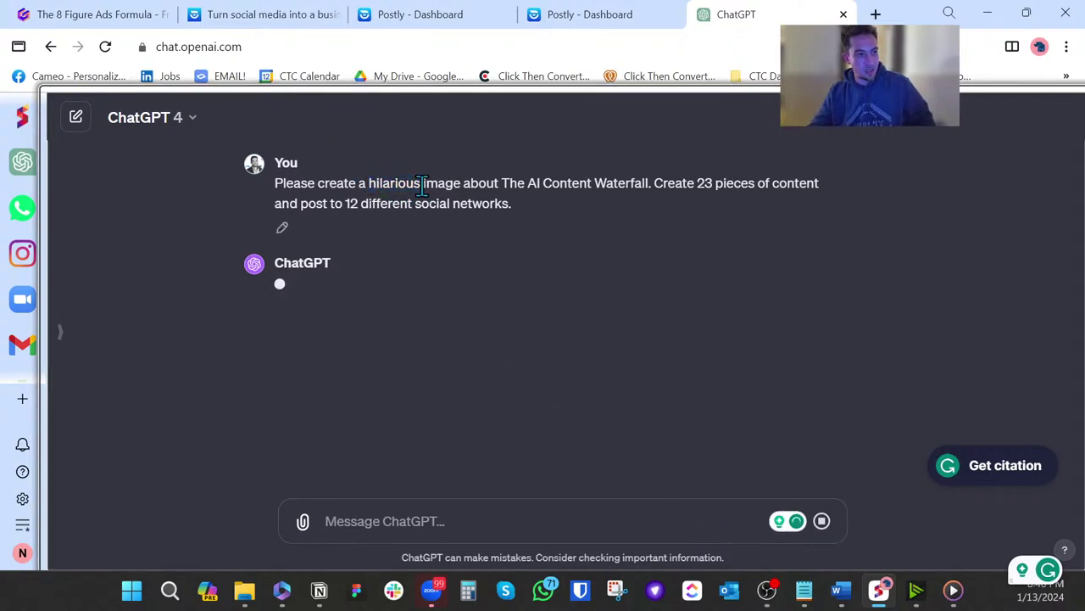
pyautogui.doubleClick(441, 183)
pyautogui.click(430, 184)
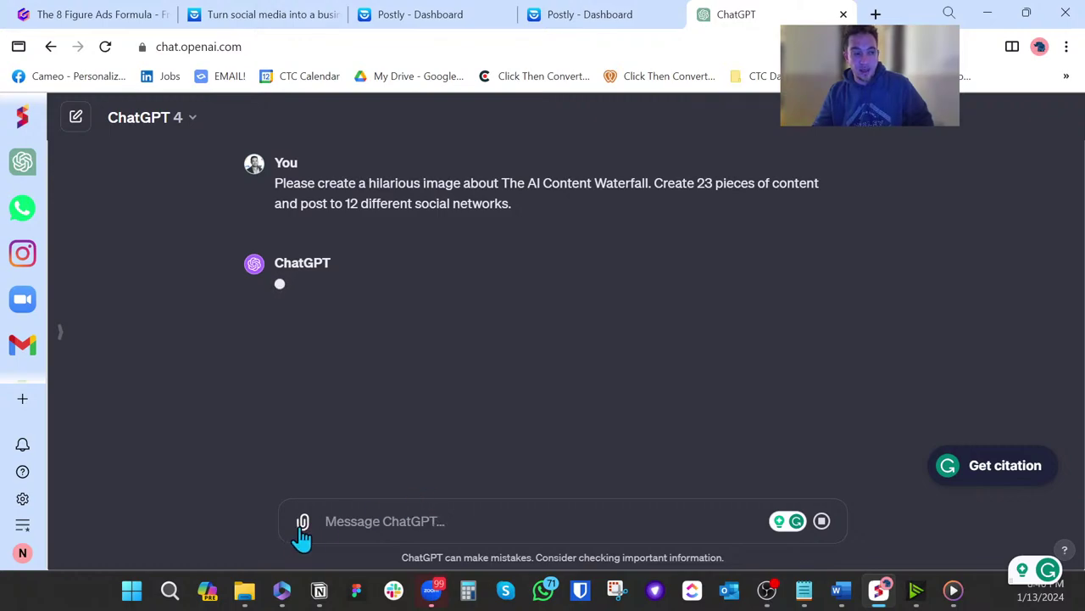
# Attach the 'AI Content Waterfall Bonus' image from Downloads to a new message
pyautogui.click(302, 522)
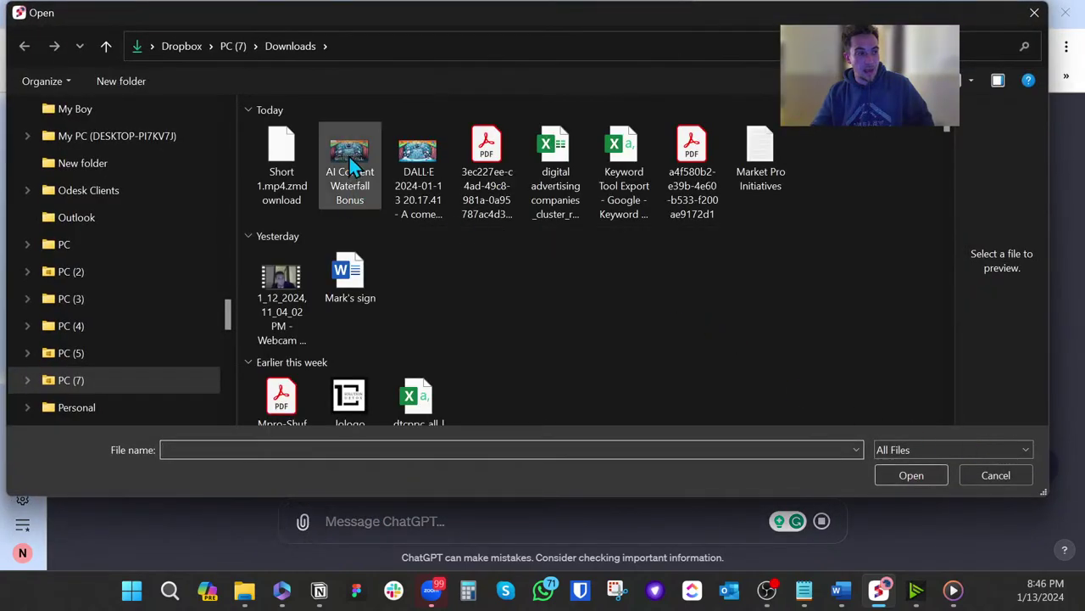
pyautogui.click(349, 157)
pyautogui.doubleClick(349, 157)
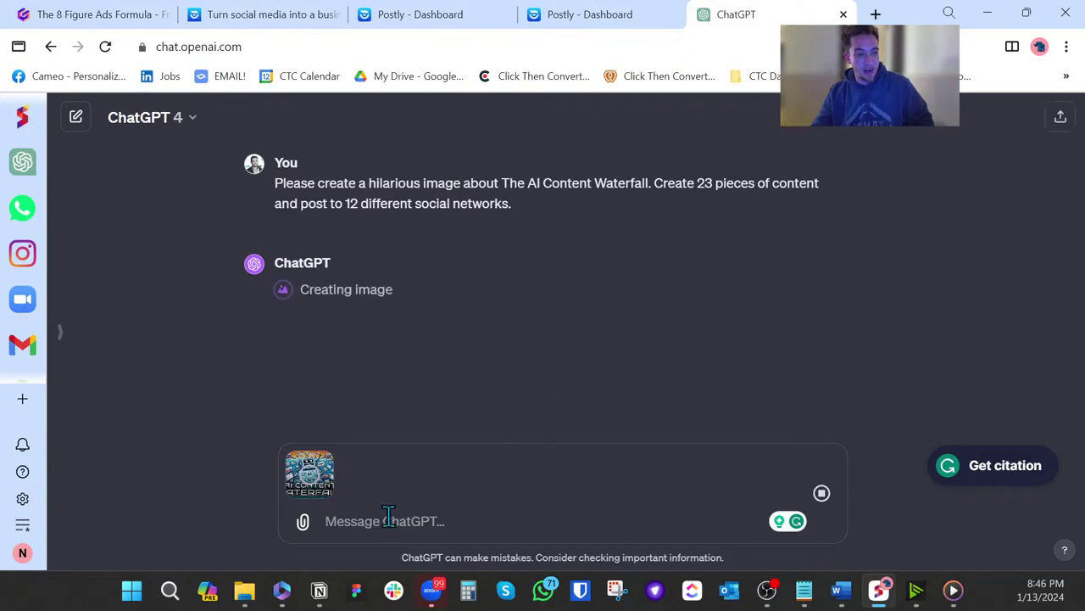
# Wait for the robot image, then read its description of the content waterfall across 12 networks
pyautogui.moveTo(320, 490)
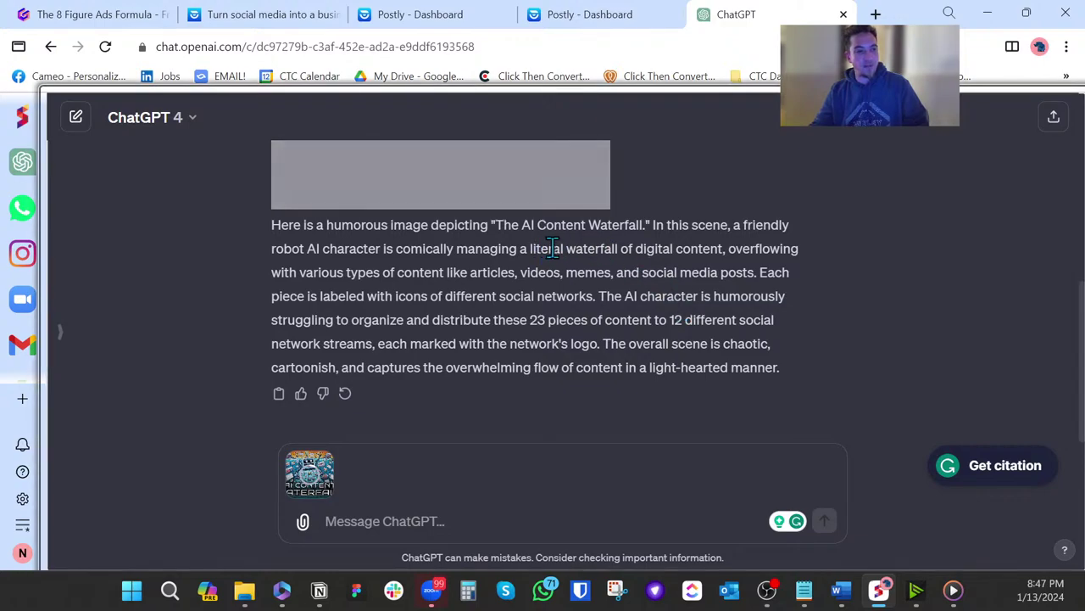
pyautogui.moveTo(541, 248); pyautogui.dragTo(738, 290)
pyautogui.click(736, 290)
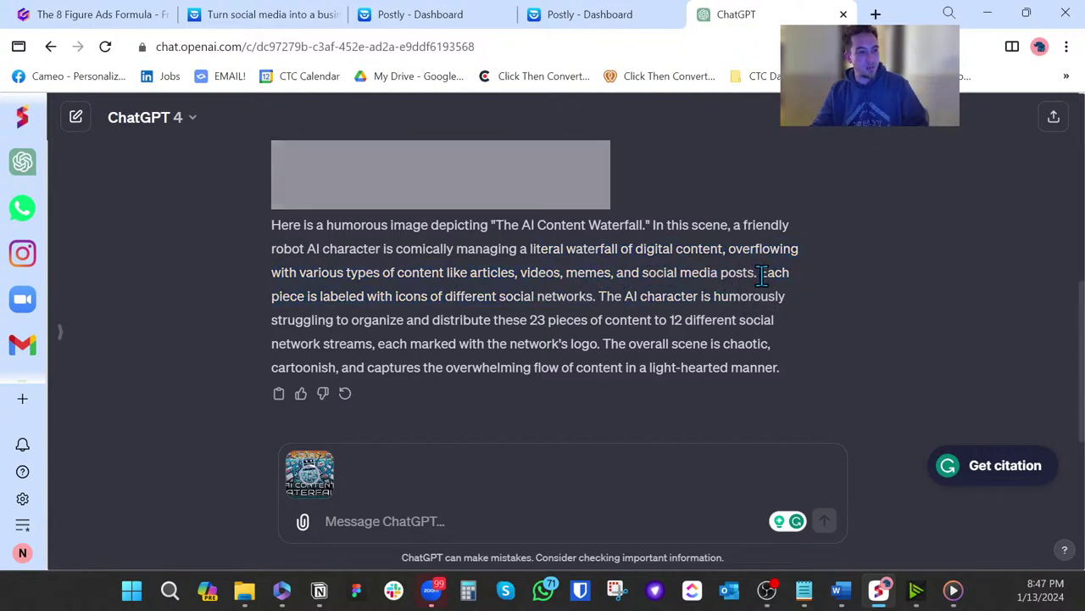
pyautogui.moveTo(760, 272); pyautogui.dragTo(760, 320)
pyautogui.moveTo(759, 319); pyautogui.dragTo(761, 321)
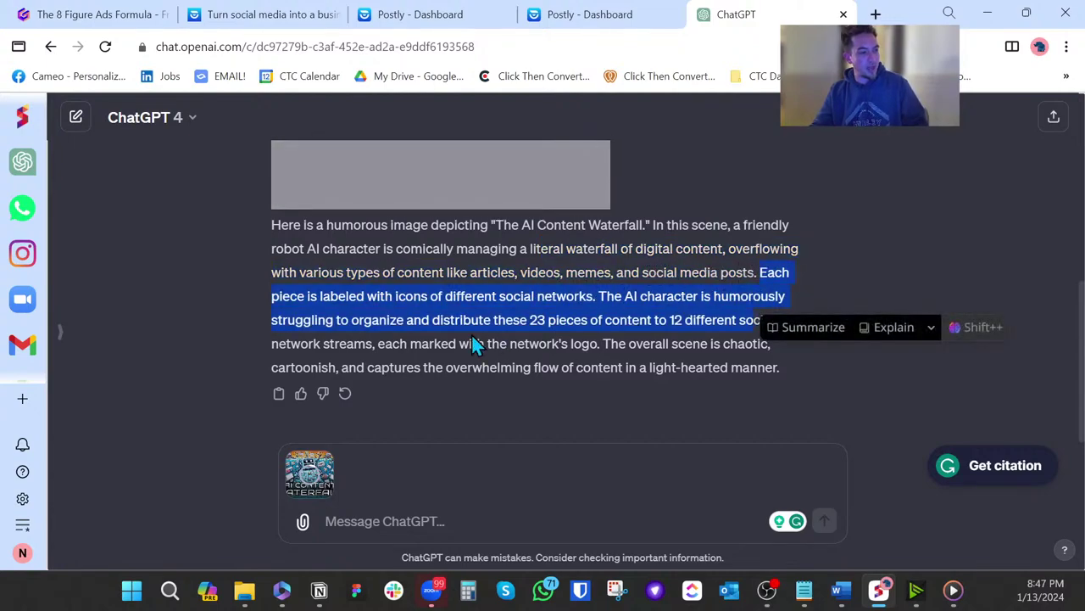
pyautogui.click(477, 346)
# Look over the generated robot content-waterfall image and open it in the full-size viewer
pyautogui.scroll(4, 641, 322)
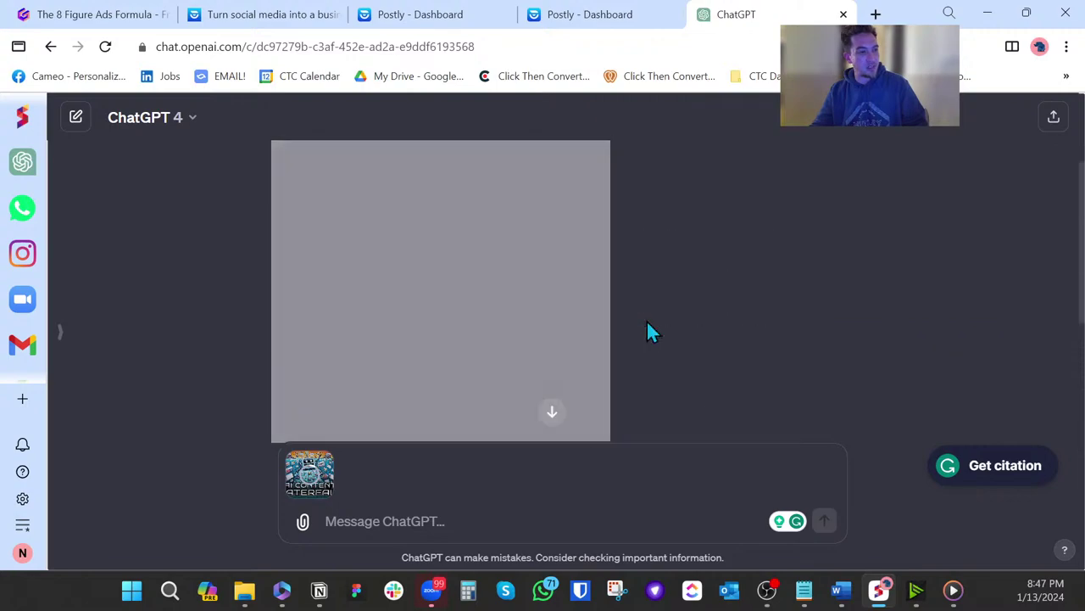
pyautogui.scroll(-2, 667, 321)
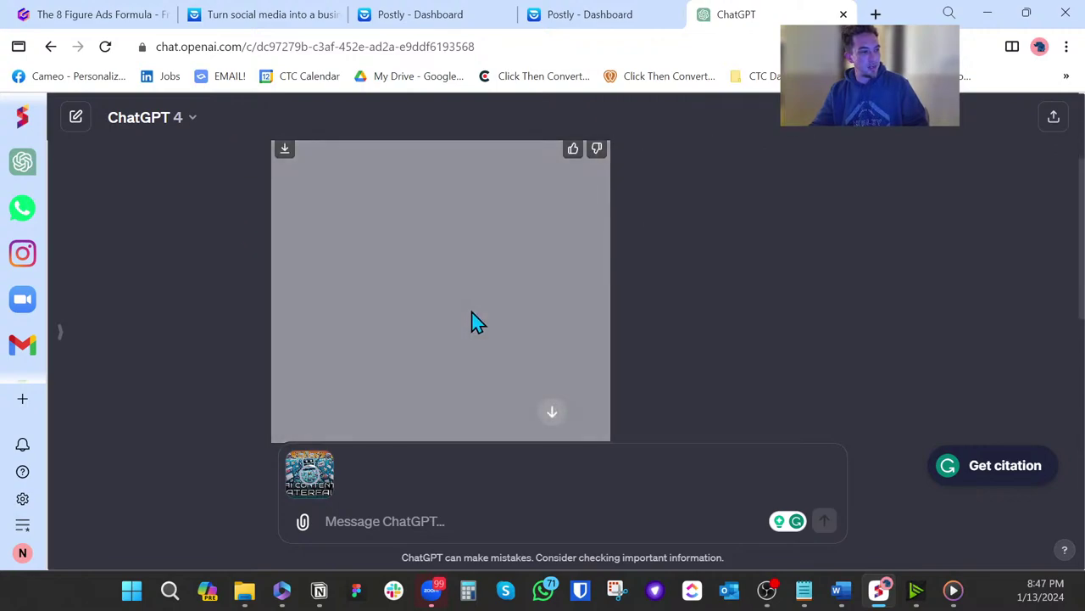
pyautogui.scroll(2, 574, 314)
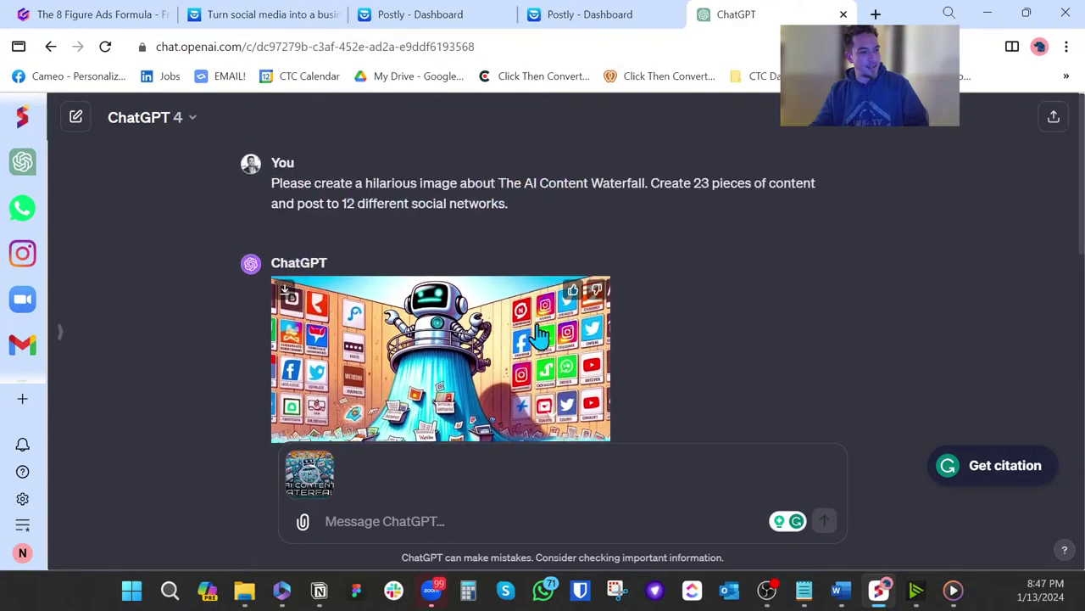
pyautogui.scroll(-4, 551, 327)
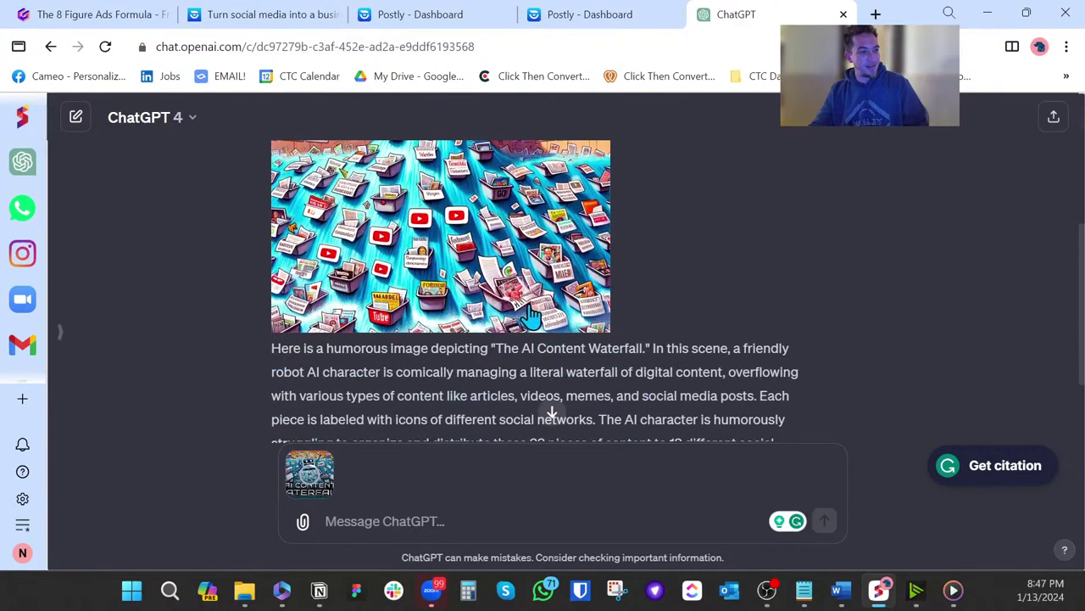
pyautogui.scroll(3, 538, 326)
pyautogui.scroll(-3, 533, 313)
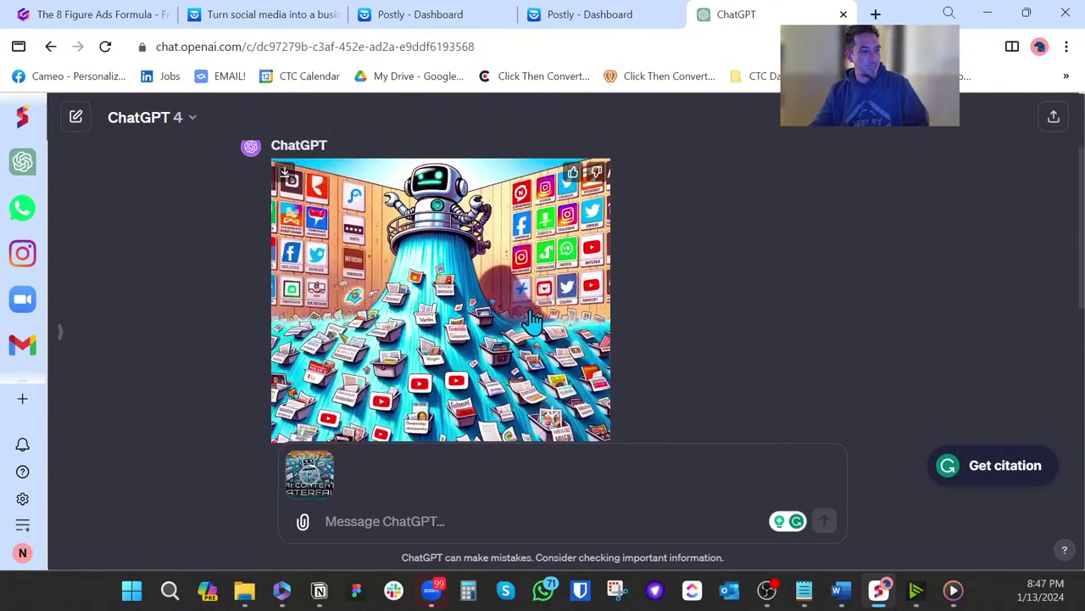
pyautogui.scroll(3, 536, 316)
pyautogui.scroll(-2, 536, 315)
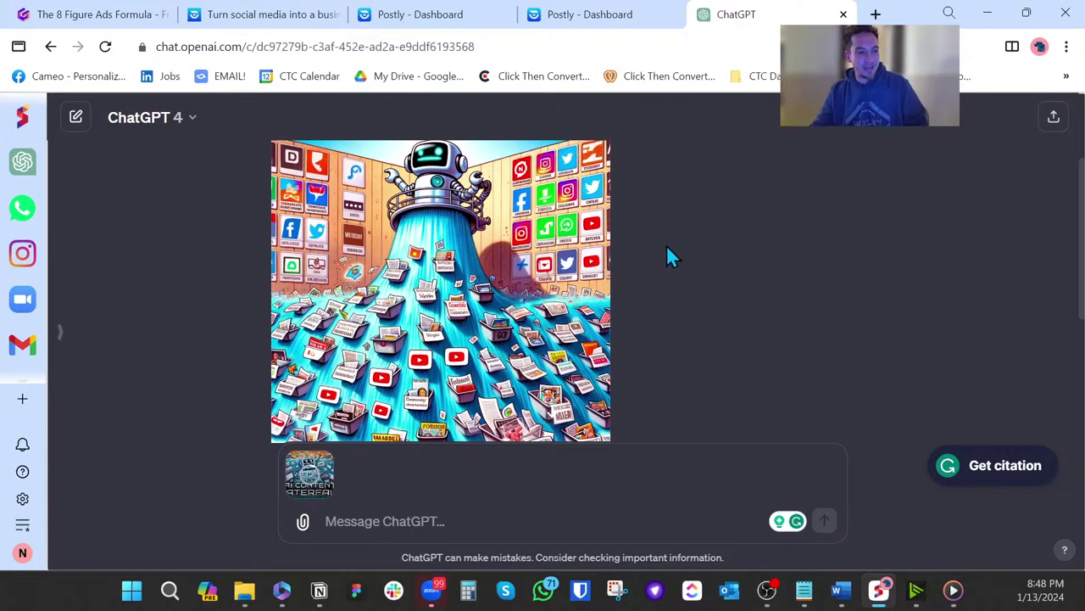
pyautogui.scroll(-2, 670, 254)
pyautogui.scroll(-2, 667, 255)
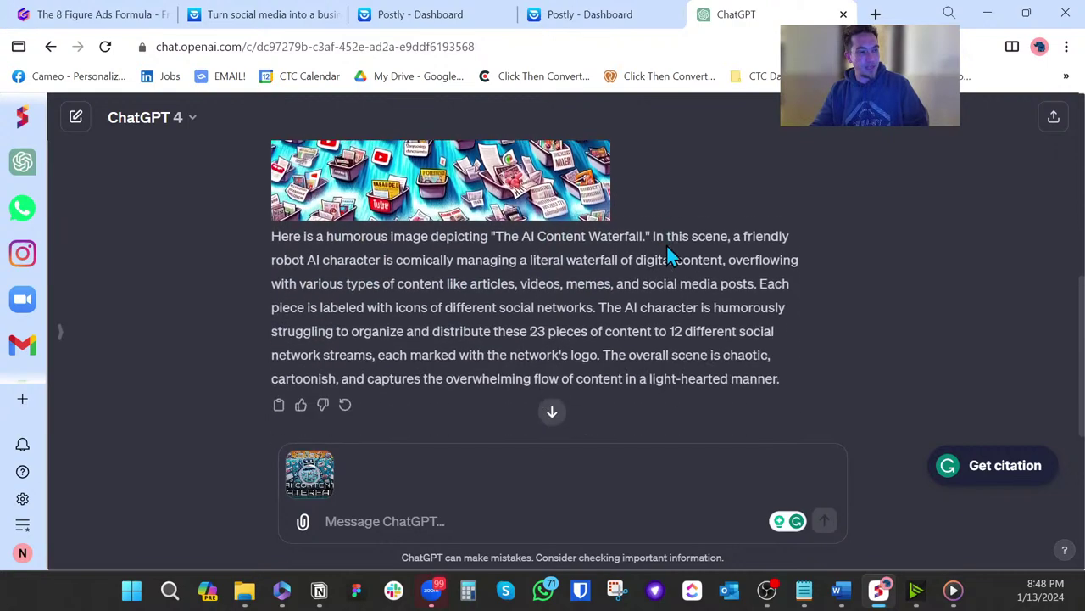
pyautogui.scroll(3, 661, 331)
pyautogui.scroll(5, 661, 321)
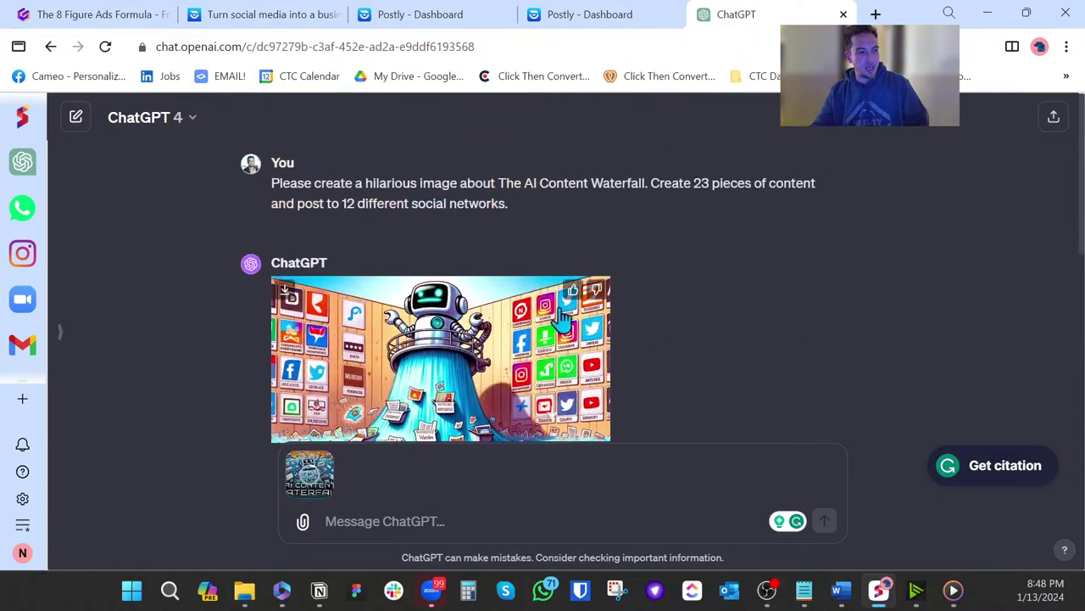
pyautogui.click(481, 373)
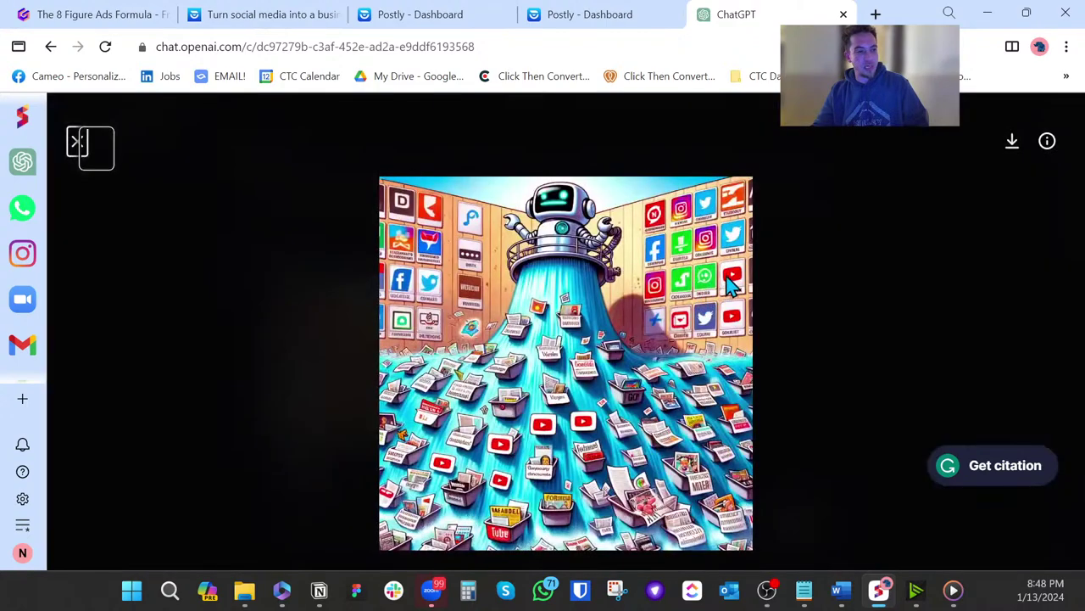
# Download the generated waterfall image as a 2.4 MB PNG and return to the chat
pyautogui.click(1012, 144)
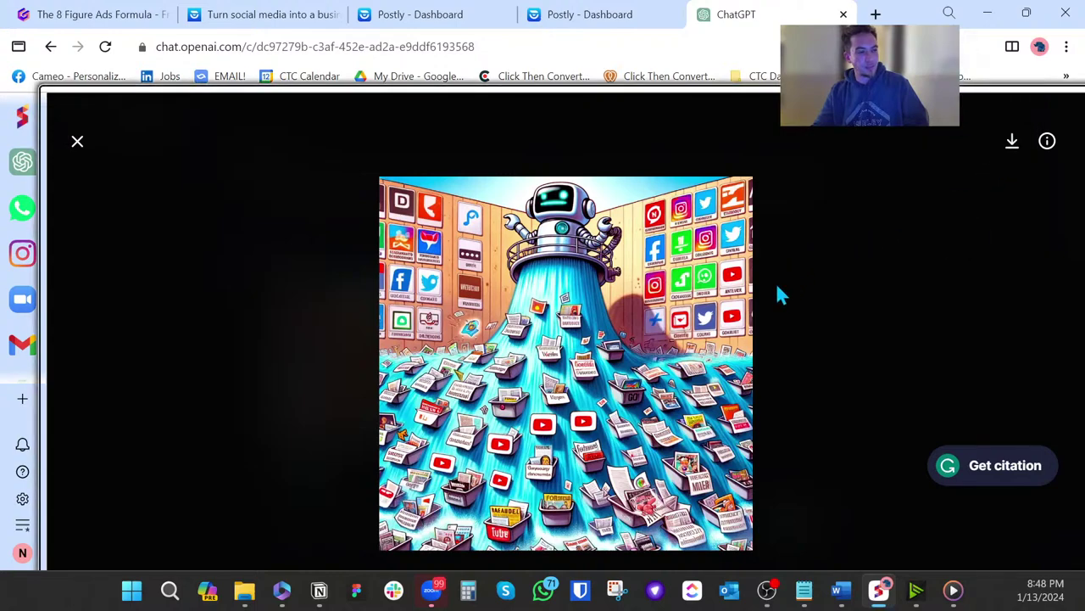
pyautogui.click(78, 144)
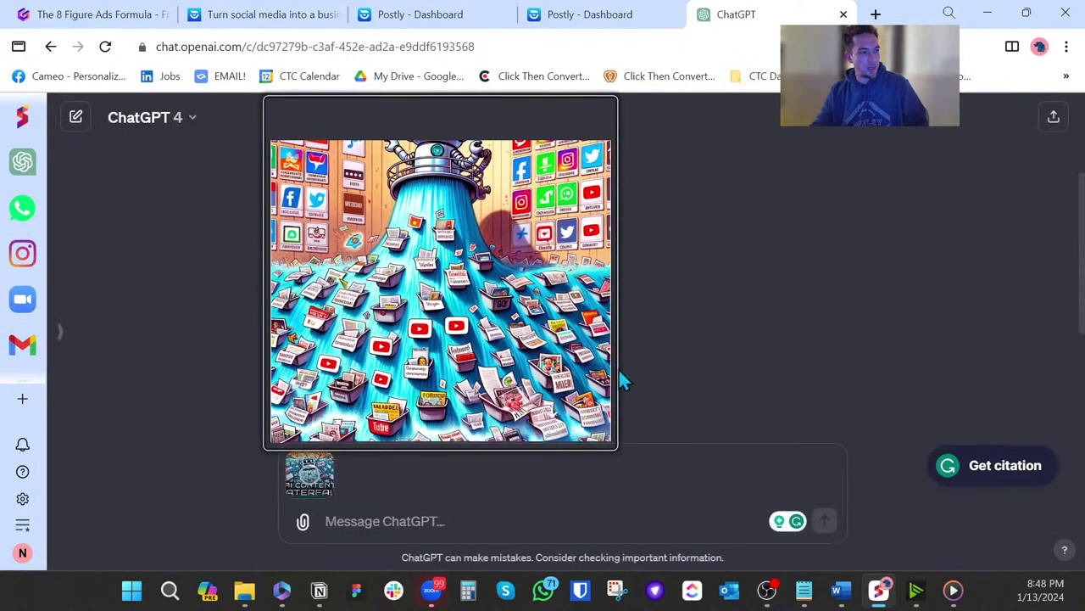
pyautogui.scroll(-3, 646, 344)
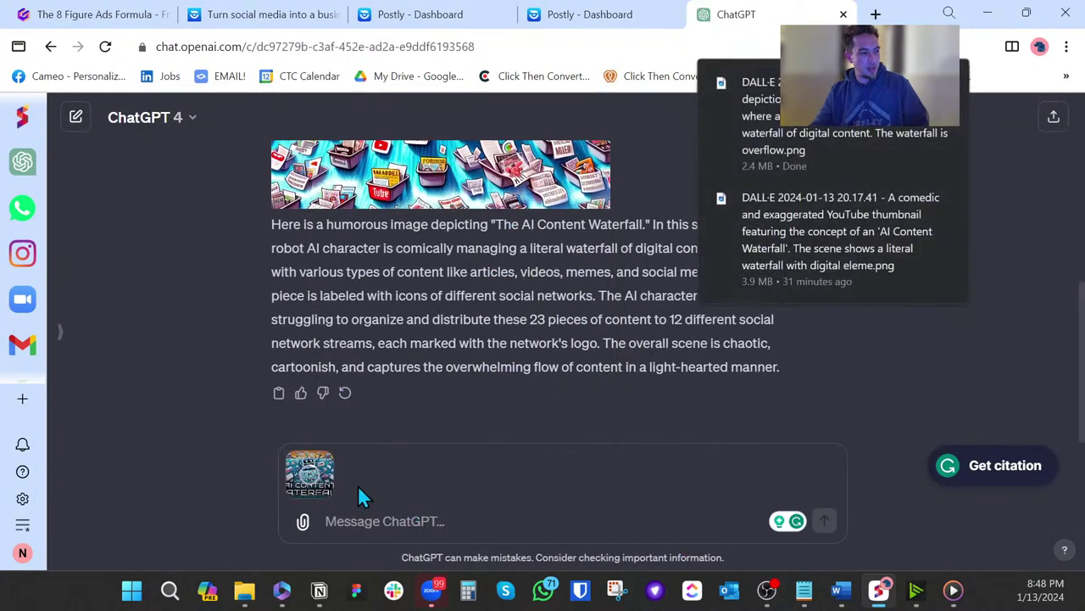
pyautogui.click(356, 522)
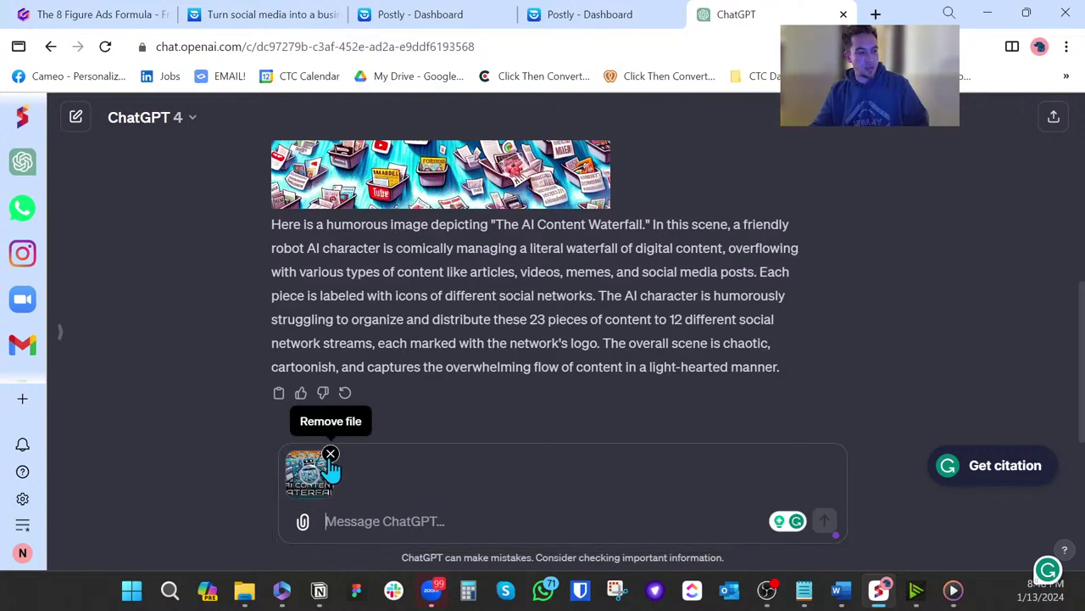
# Remove the attached file from the message and review the generated image reply
pyautogui.click(331, 457)
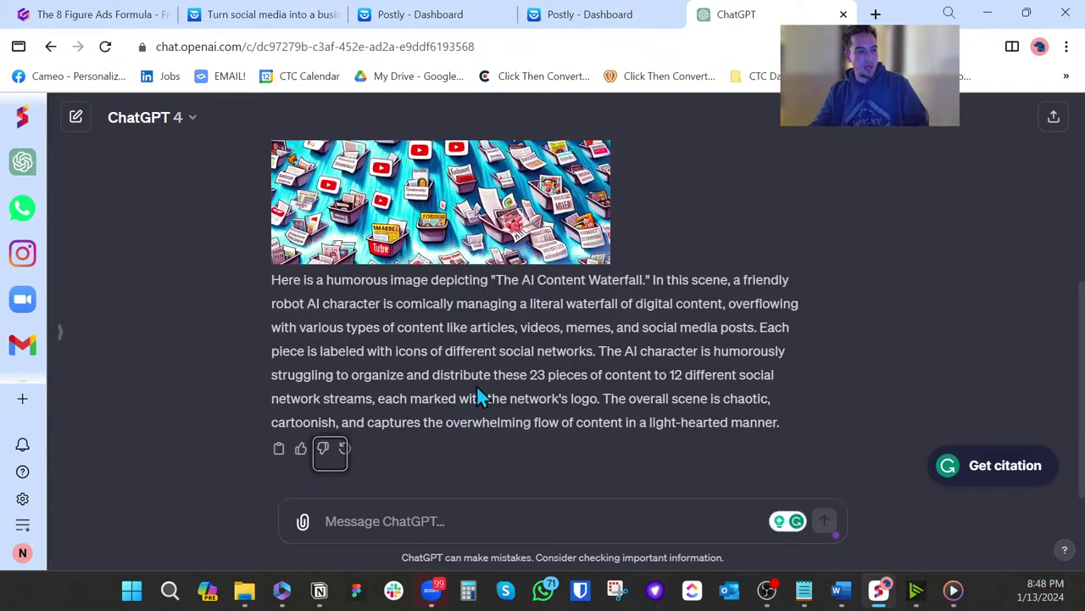
pyautogui.scroll(3, 477, 385)
pyautogui.scroll(1, 477, 383)
pyautogui.scroll(-3, 539, 333)
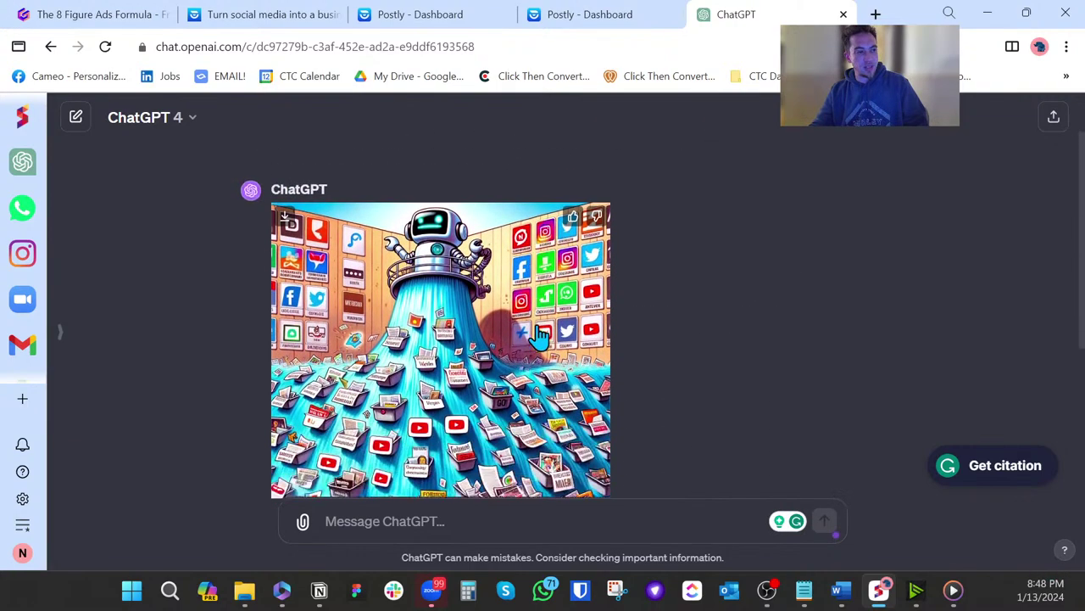
pyautogui.scroll(1, 551, 340)
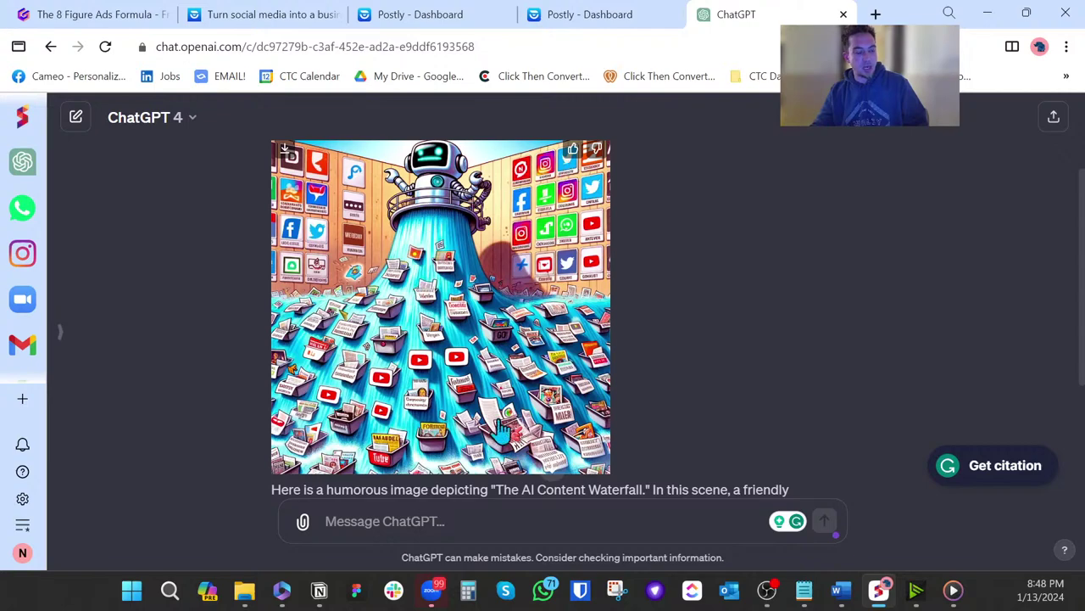
pyautogui.scroll(-3, 526, 357)
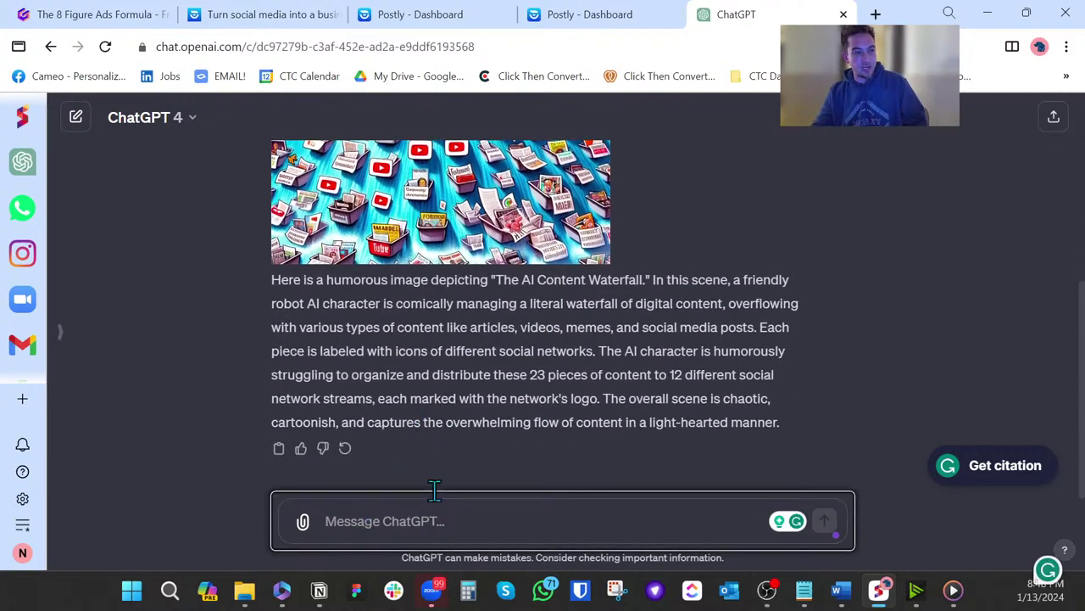
pyautogui.scroll(1, 551, 392)
pyautogui.scroll(4, 550, 393)
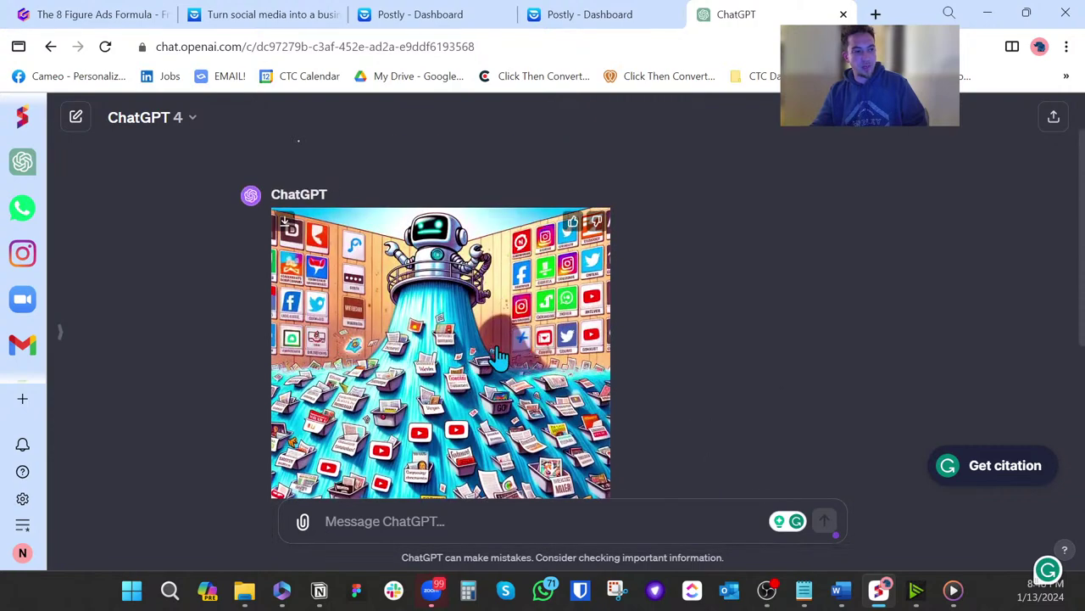
pyautogui.scroll(-4, 466, 381)
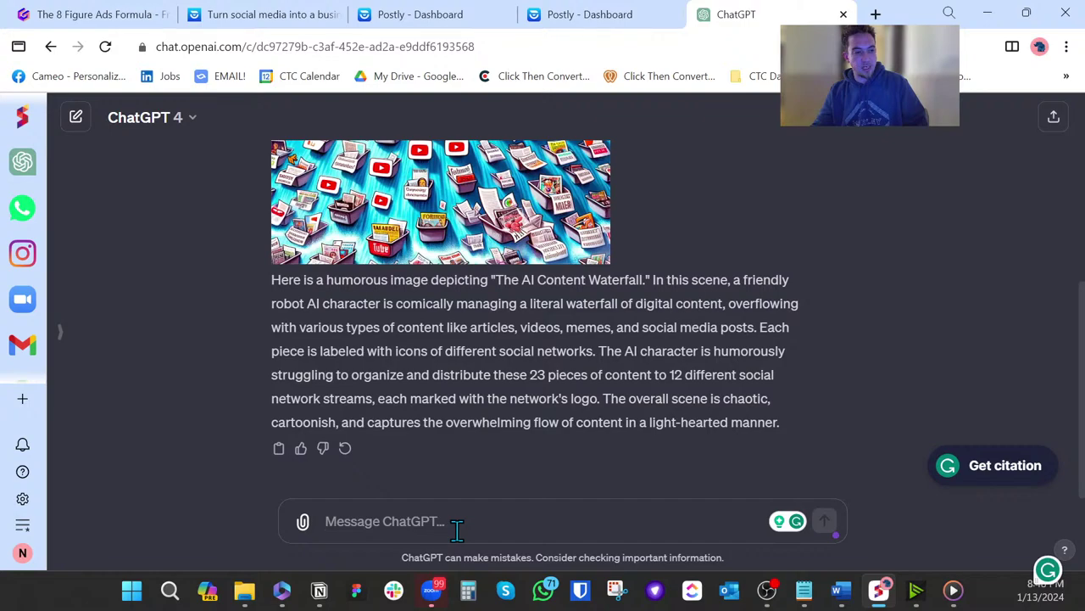
# Draft 'Please use the hex codes and styling from this image' in the message box, then select it
pyautogui.click(457, 530)
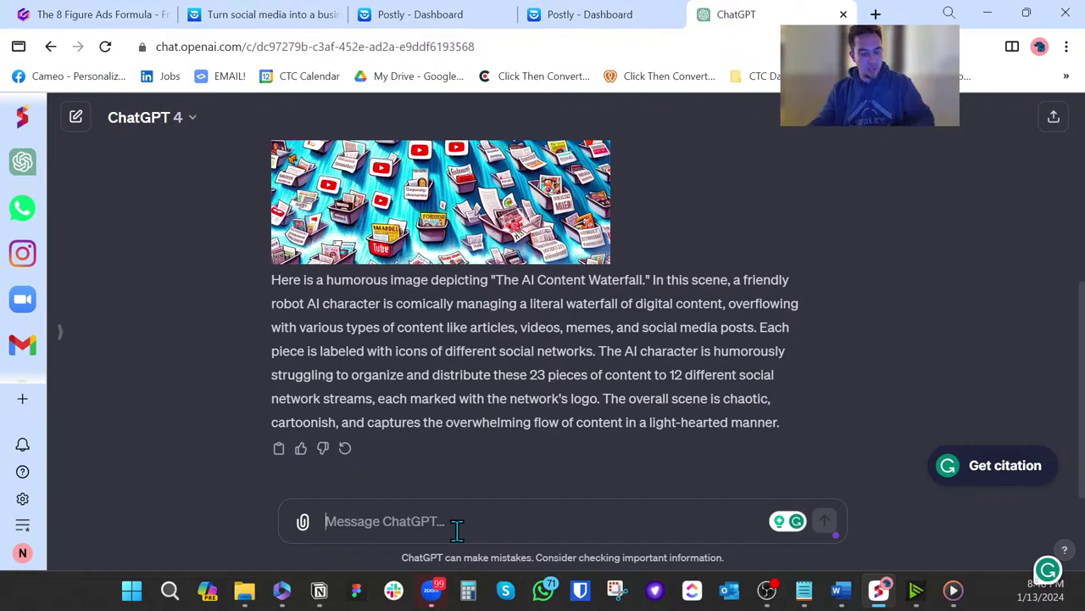
pyautogui.write('Please use the hex codes and styling from this image')
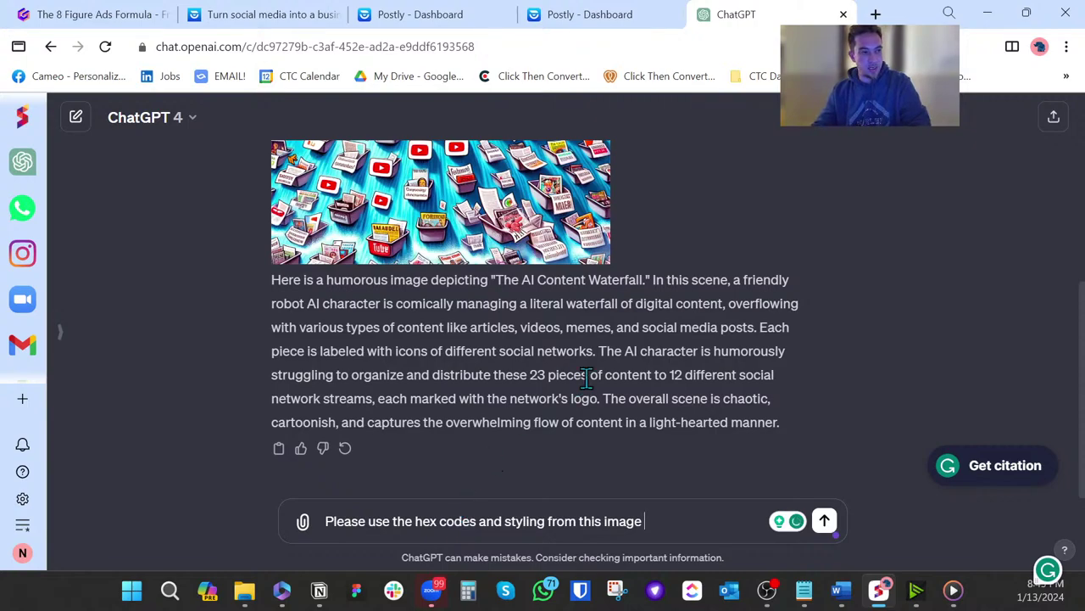
pyautogui.scroll(3, 551, 458)
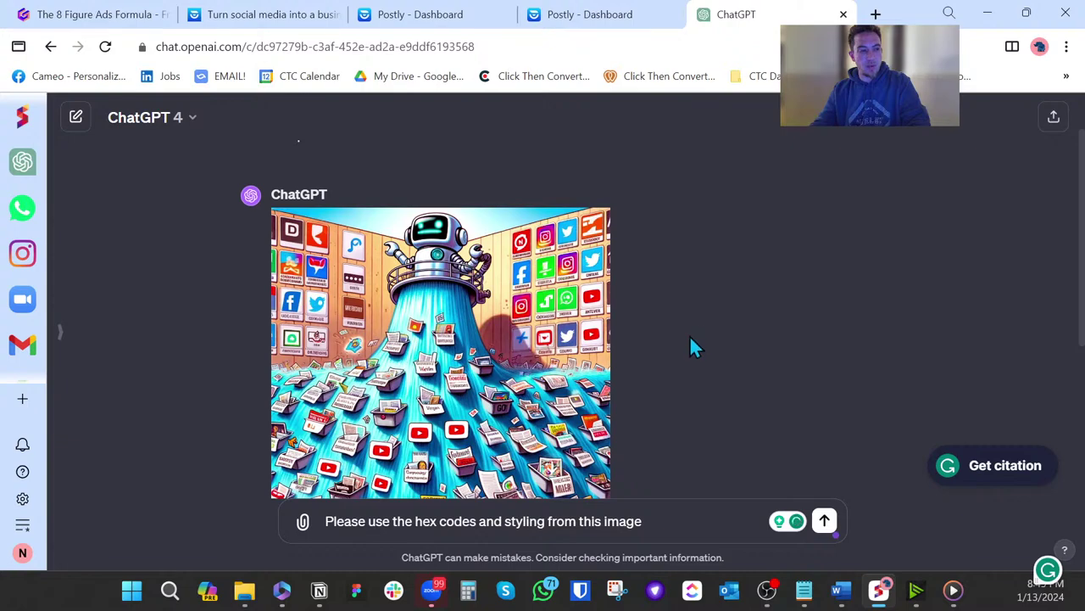
pyautogui.scroll(-3, 671, 355)
pyautogui.scroll(3, 673, 362)
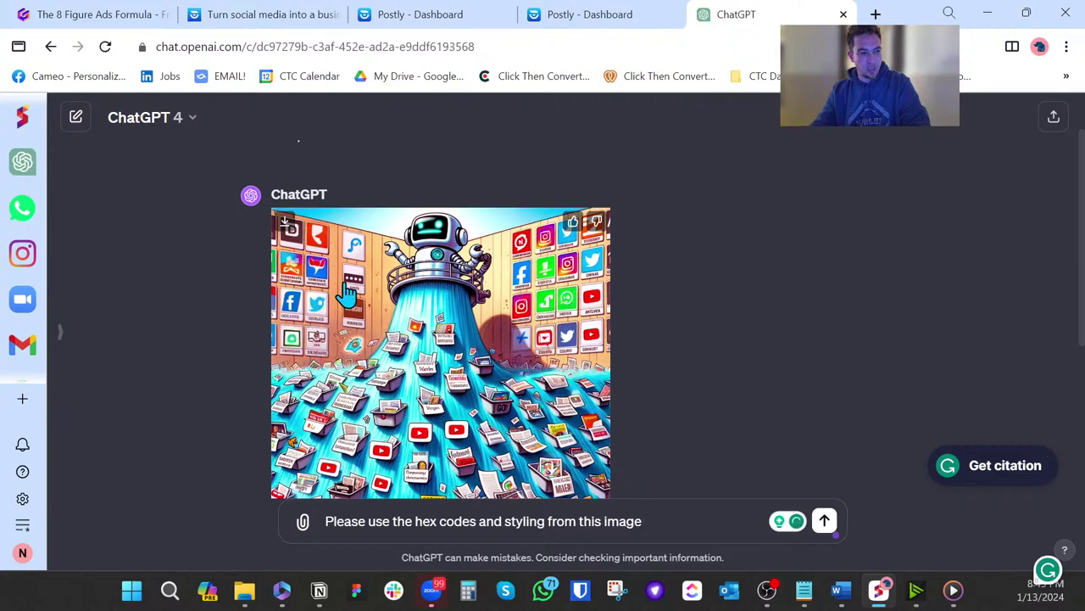
pyautogui.scroll(-3, 415, 390)
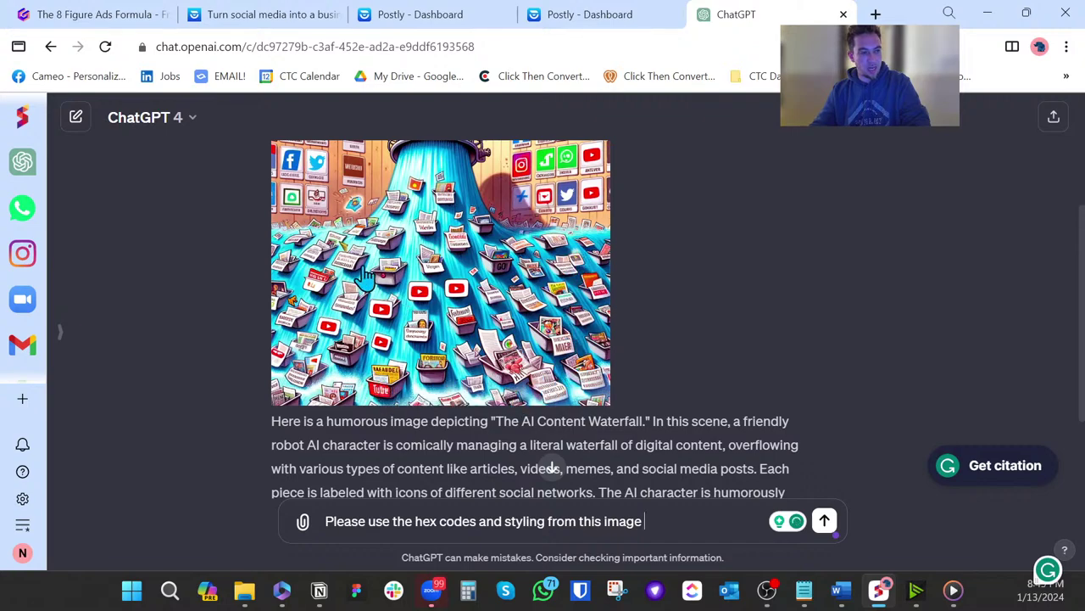
pyautogui.scroll(2, 467, 300)
pyautogui.scroll(-3, 537, 328)
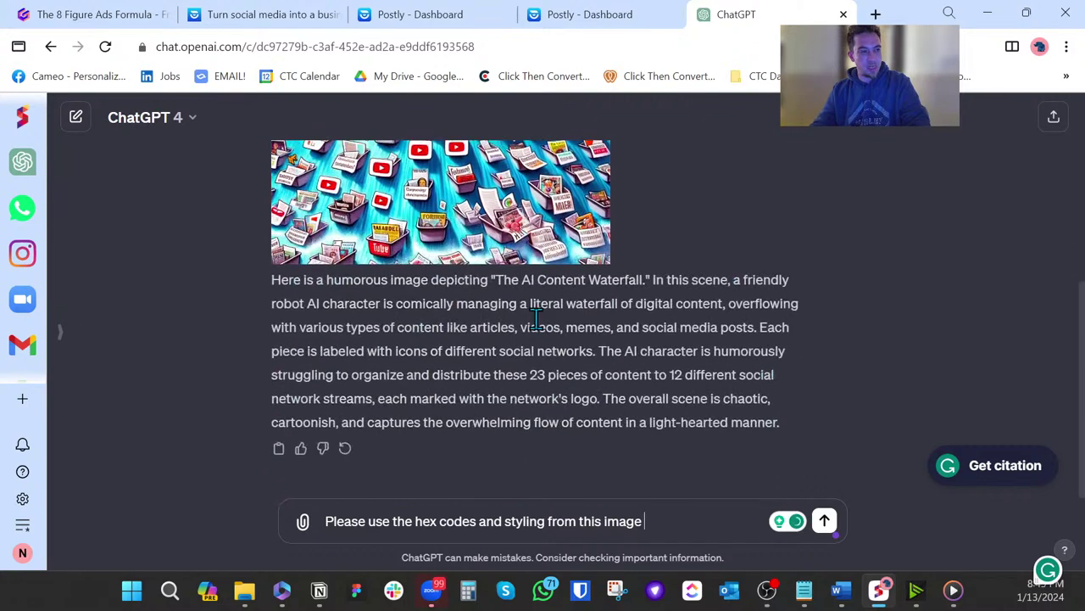
pyautogui.scroll(2, 512, 351)
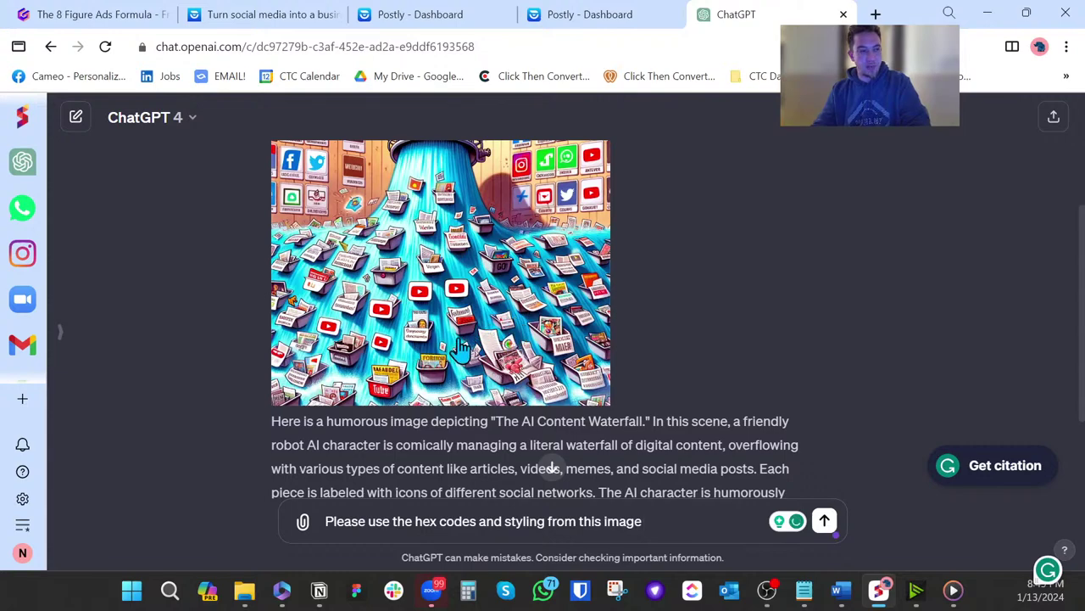
pyautogui.scroll(3, 455, 322)
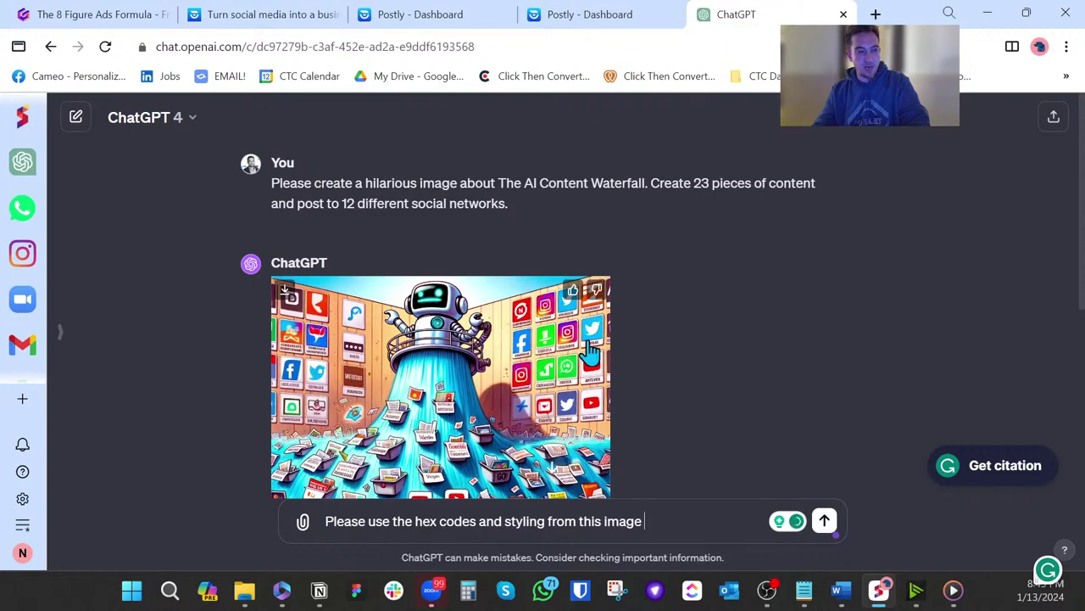
pyautogui.scroll(-2, 513, 398)
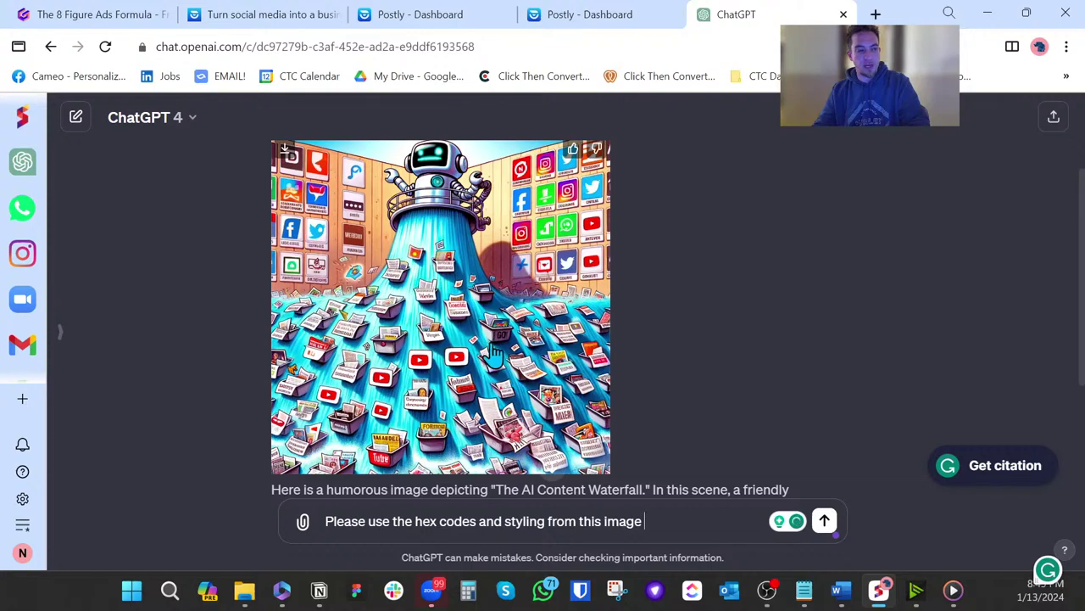
pyautogui.scroll(-3, 497, 359)
pyautogui.scroll(2, 519, 348)
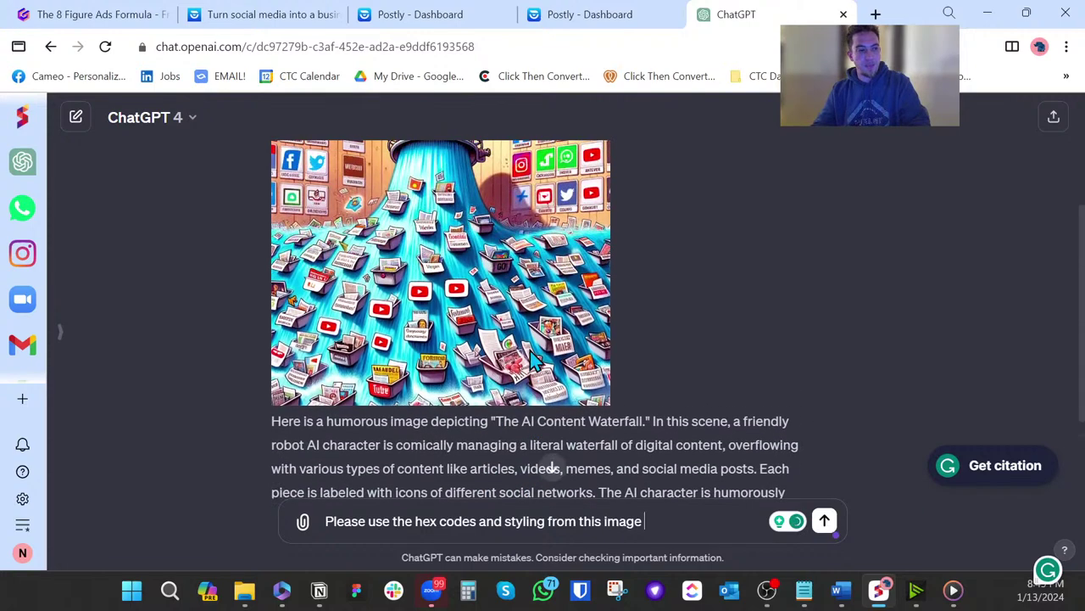
pyautogui.scroll(2, 525, 363)
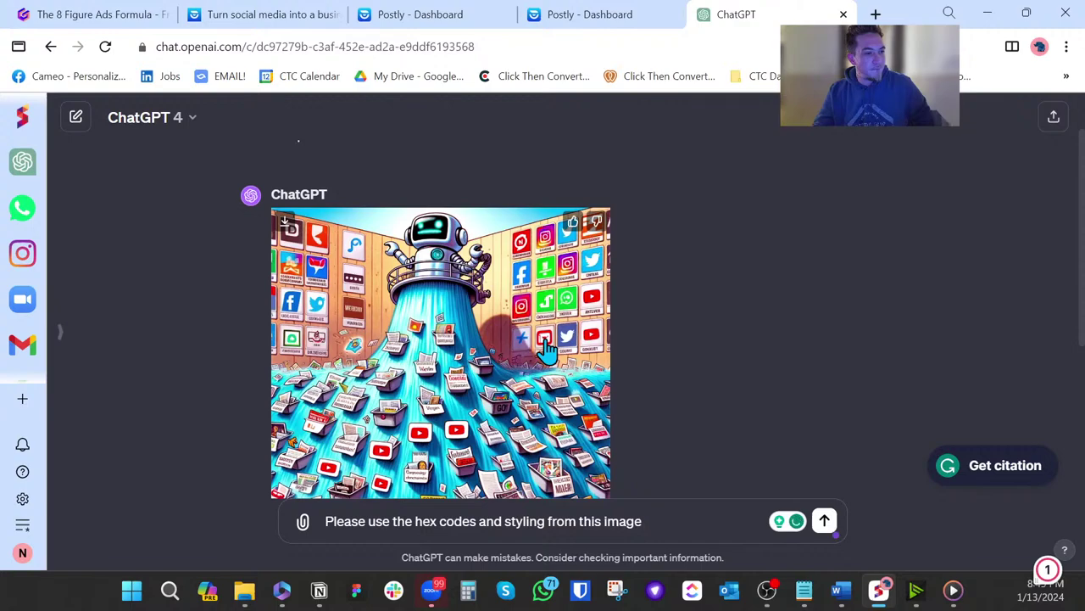
pyautogui.scroll(-1, 547, 347)
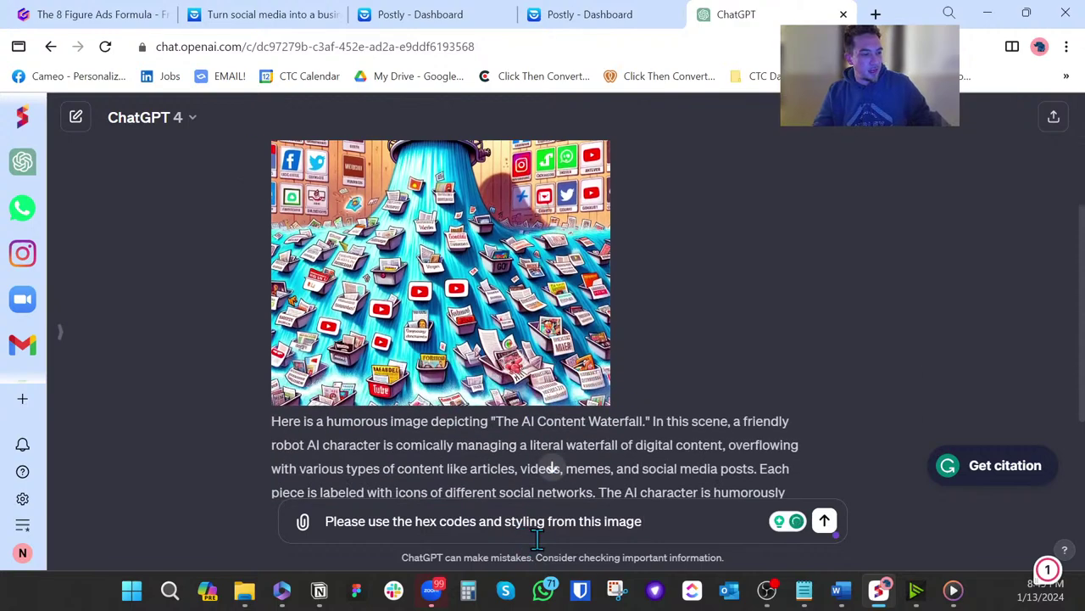
pyautogui.tripleClick(566, 520)
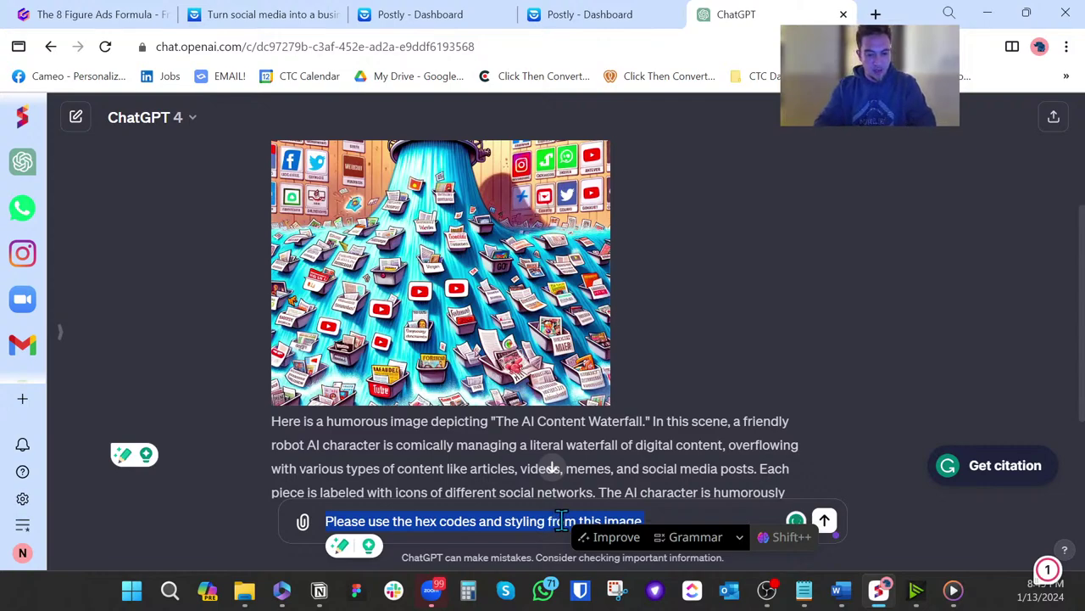
# Ask ChatGPT to put a really cute puppy on top of the robot's head
pyautogui.write('H')
pyautogui.press('BackSpace')
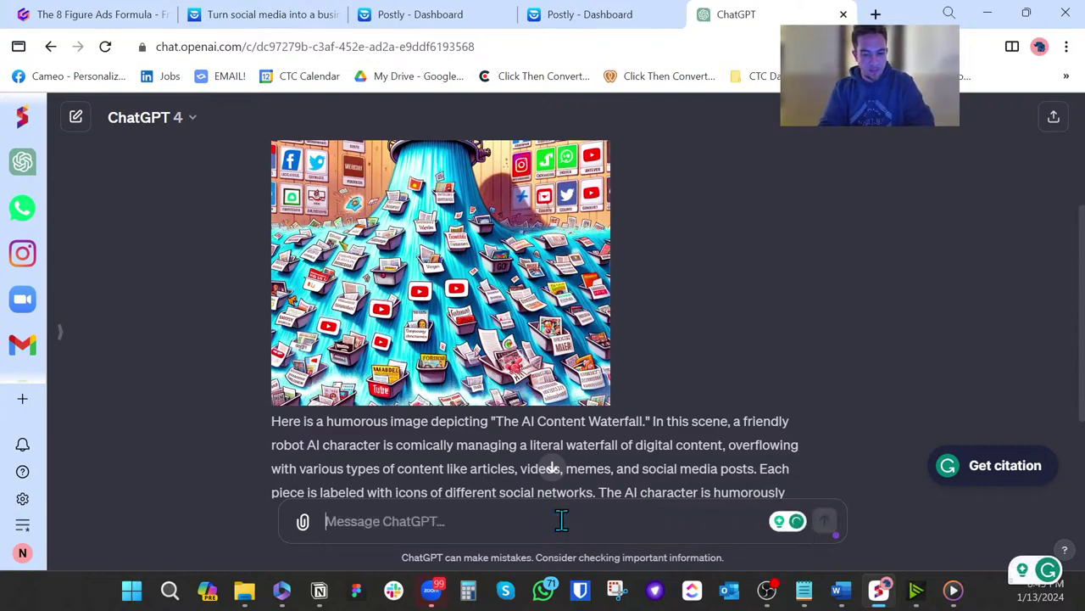
pyautogui.write("Let's pujt")
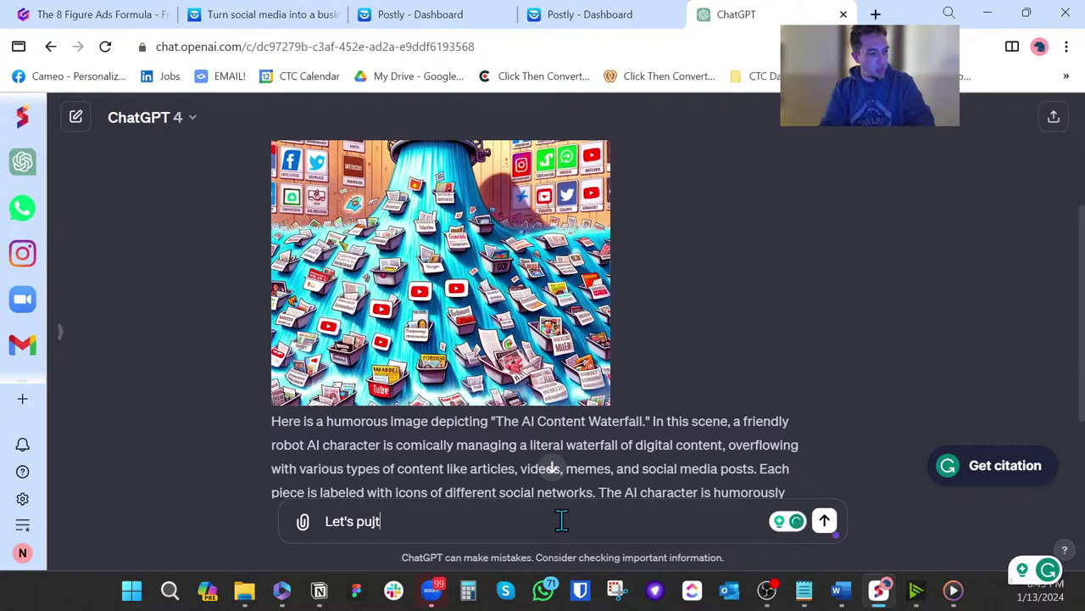
pyautogui.press('BackSpace')
pyautogui.press('BackSpace')
pyautogui.write('t a really cute puppy on top of the waterfall ins')
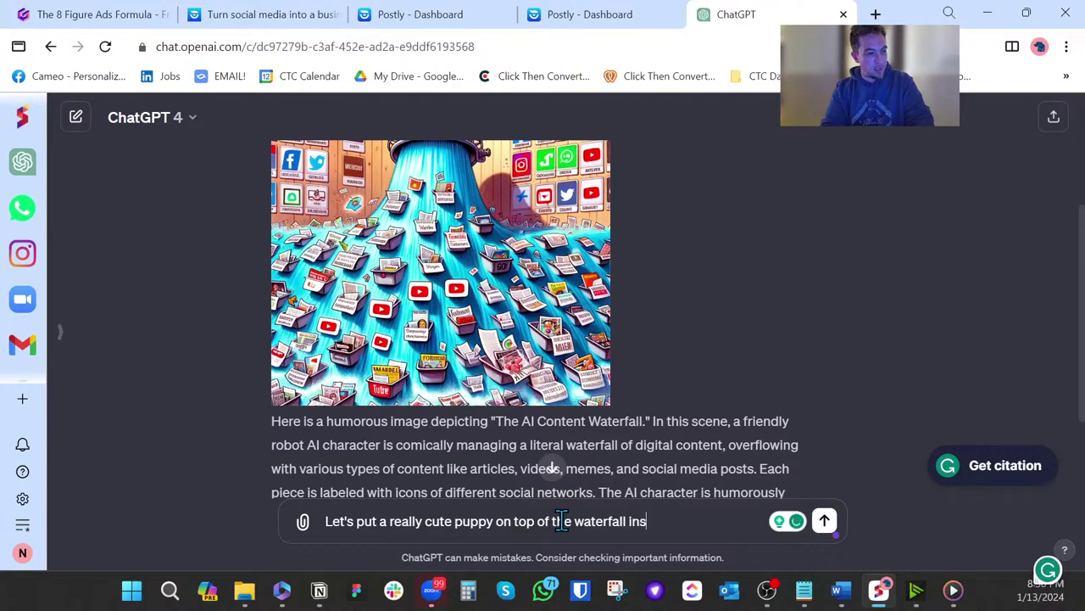
pyautogui.press('BackSpace')
pyautogui.press('BackSpace')
pyautogui.press('BackSpace')
pyautogui.press('BackSpace')
pyautogui.press('BackSpace')
pyautogui.press('BackSpace')
pyautogui.press('BackSpace')
pyautogui.press('BackSpace')
pyautogui.press('BackSpace')
pyautogui.press('BackSpace')
pyautogui.press('BackSpace')
pyautogui.press('BackSpace')
pyautogui.press('BackSpace')
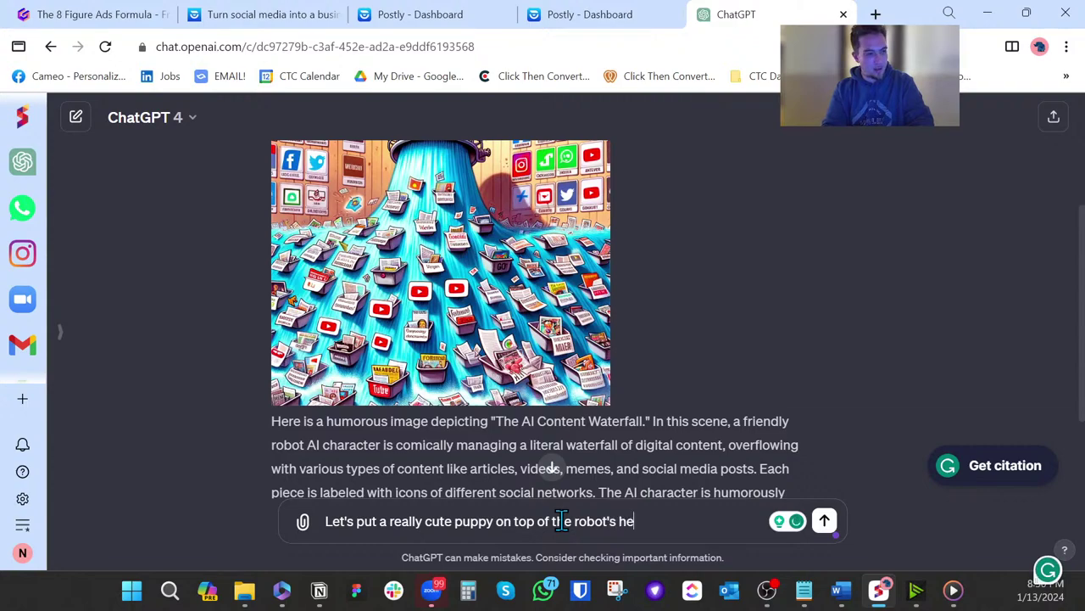
pyautogui.press('Return')
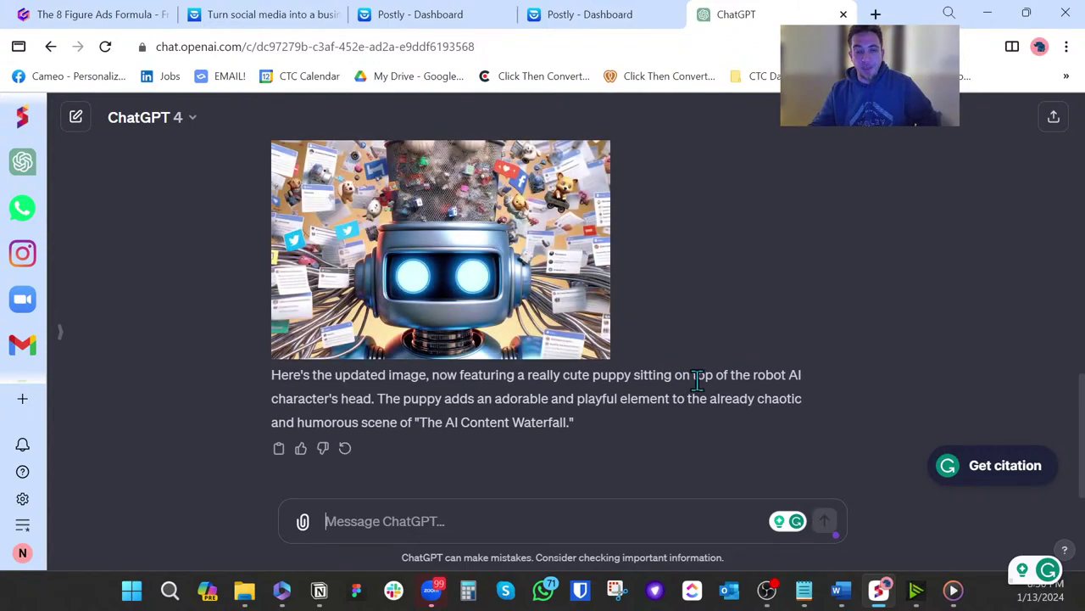
pyautogui.scroll(2, 679, 402)
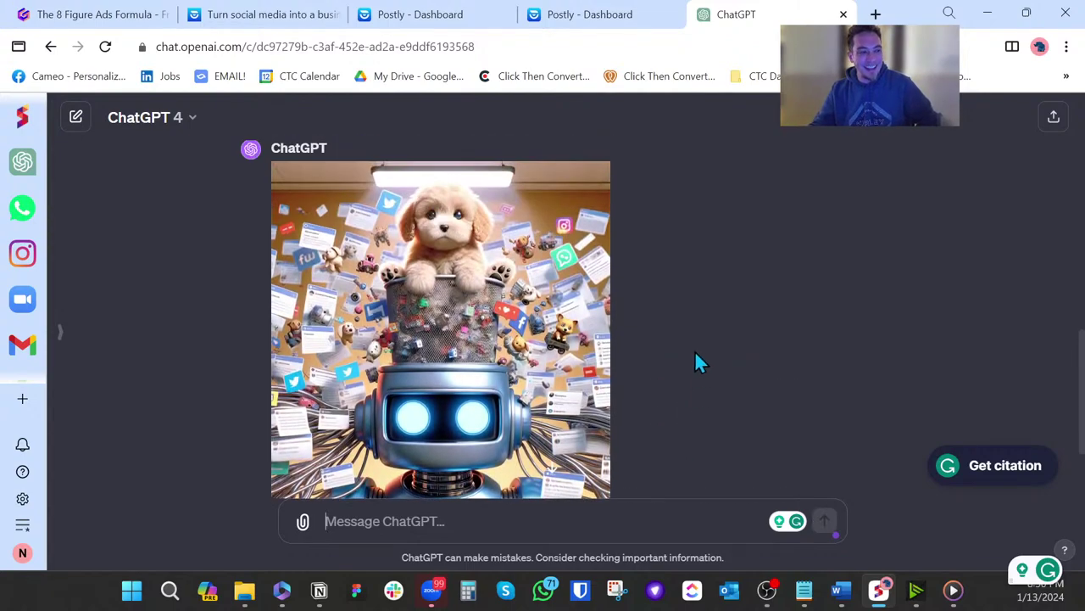
pyautogui.scroll(-2, 717, 344)
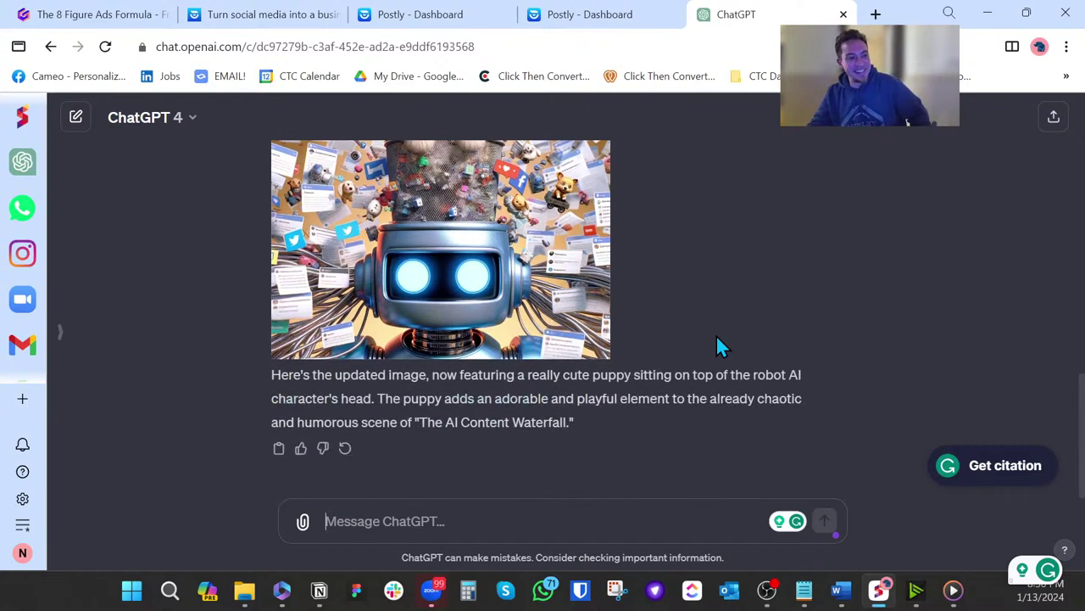
pyautogui.scroll(3, 720, 344)
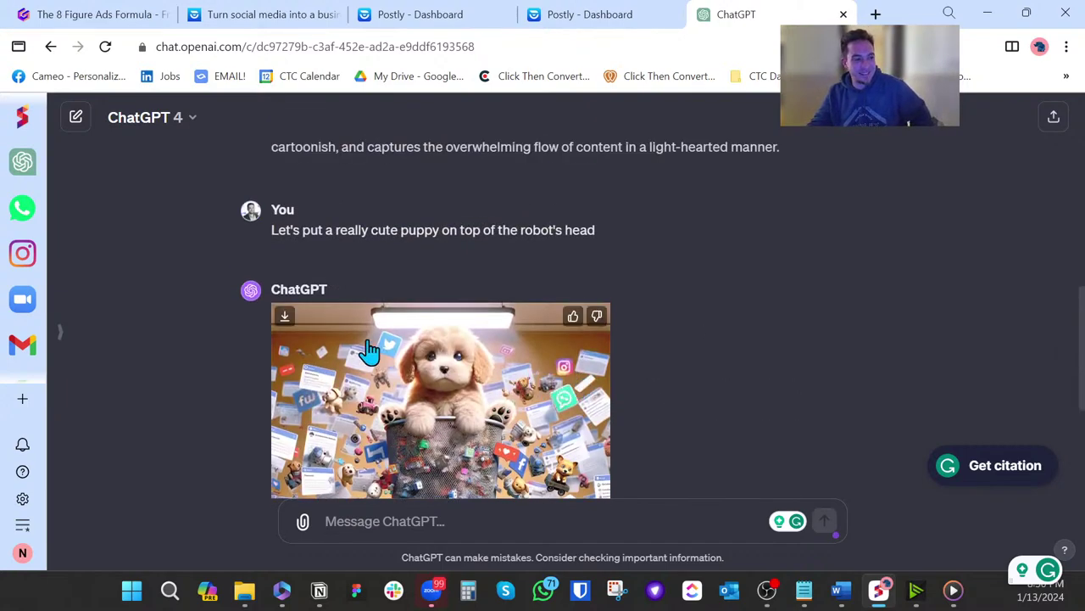
pyautogui.scroll(-4, 424, 351)
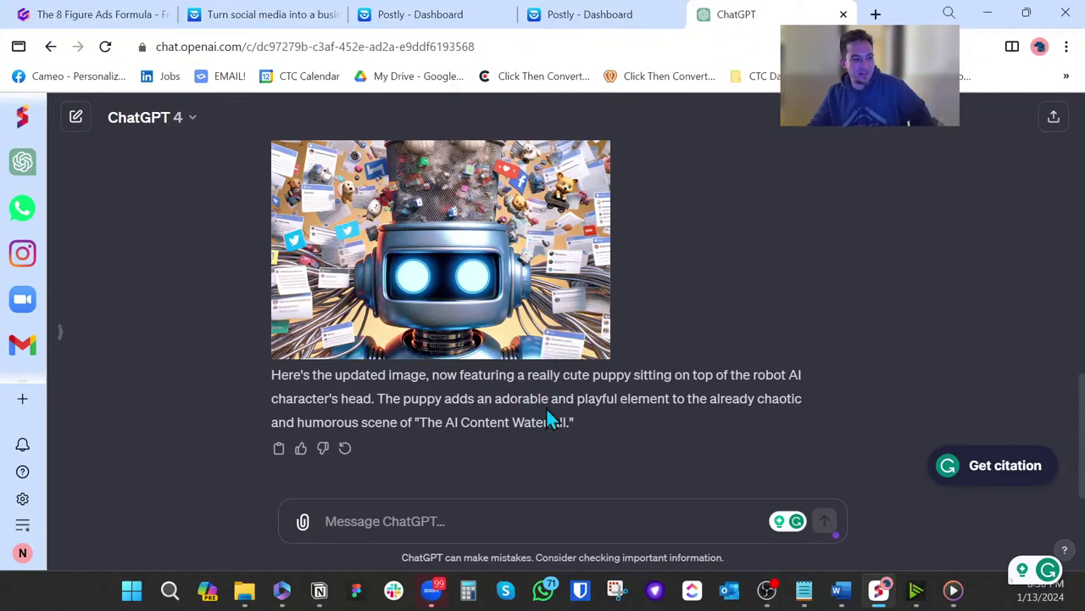
pyautogui.scroll(2, 548, 406)
pyautogui.scroll(-2, 556, 368)
pyautogui.scroll(6, 580, 429)
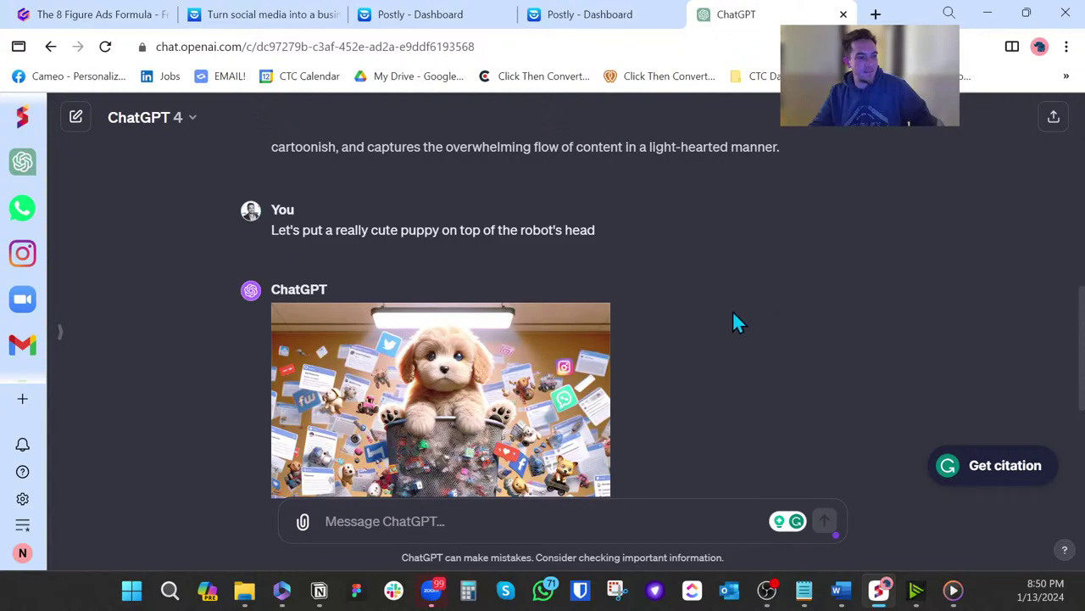
pyautogui.scroll(-4, 734, 317)
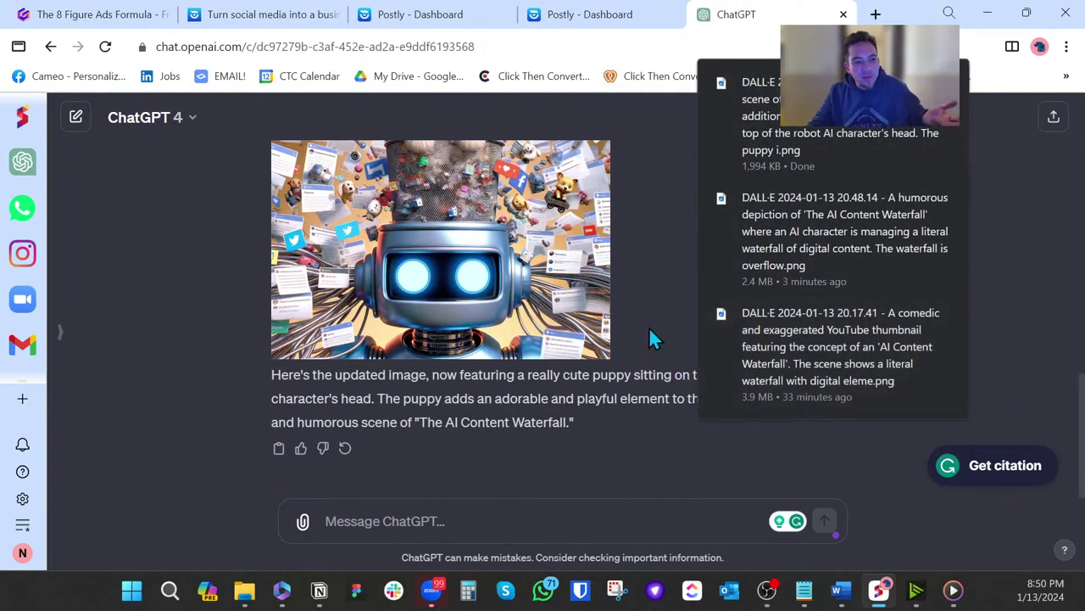
pyautogui.scroll(2, 719, 329)
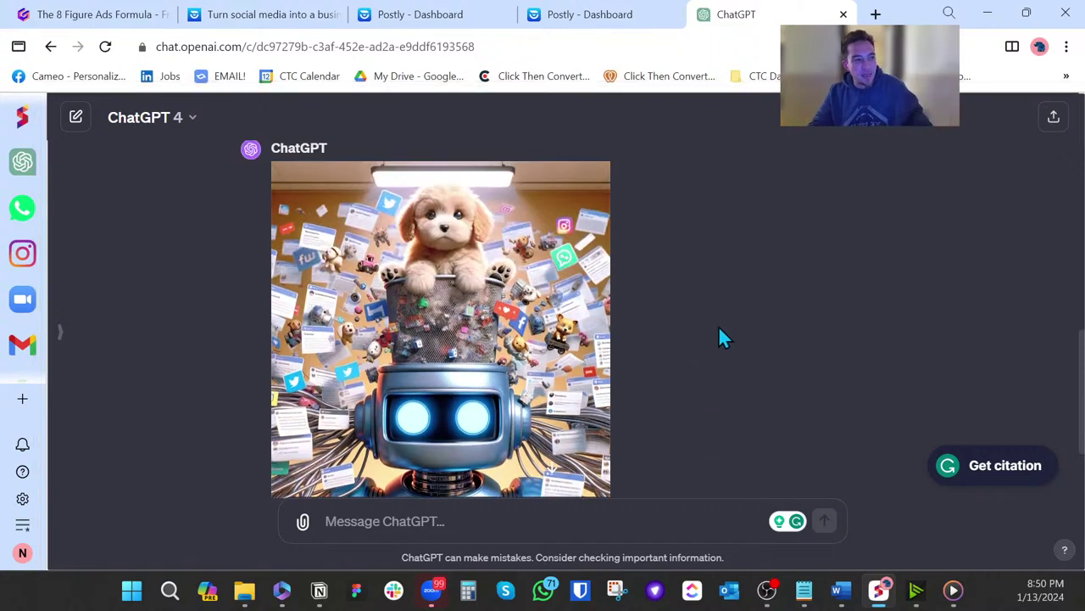
pyautogui.scroll(2, 734, 338)
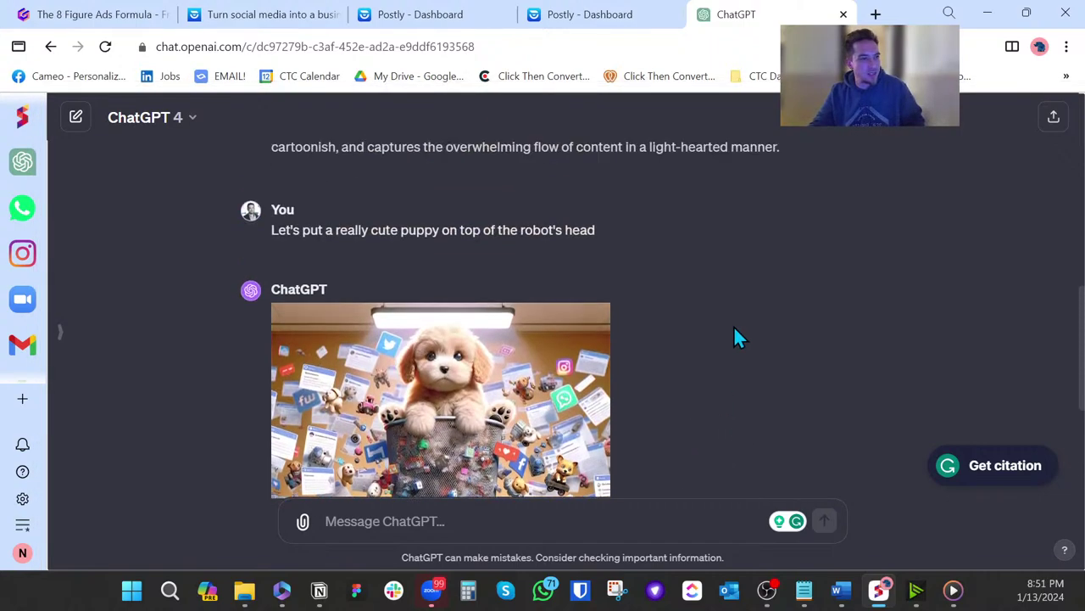
pyautogui.scroll(-2, 733, 338)
pyautogui.scroll(-2, 736, 337)
# Switch to the Postly dashboard and start a new post
pyautogui.click(596, 15)
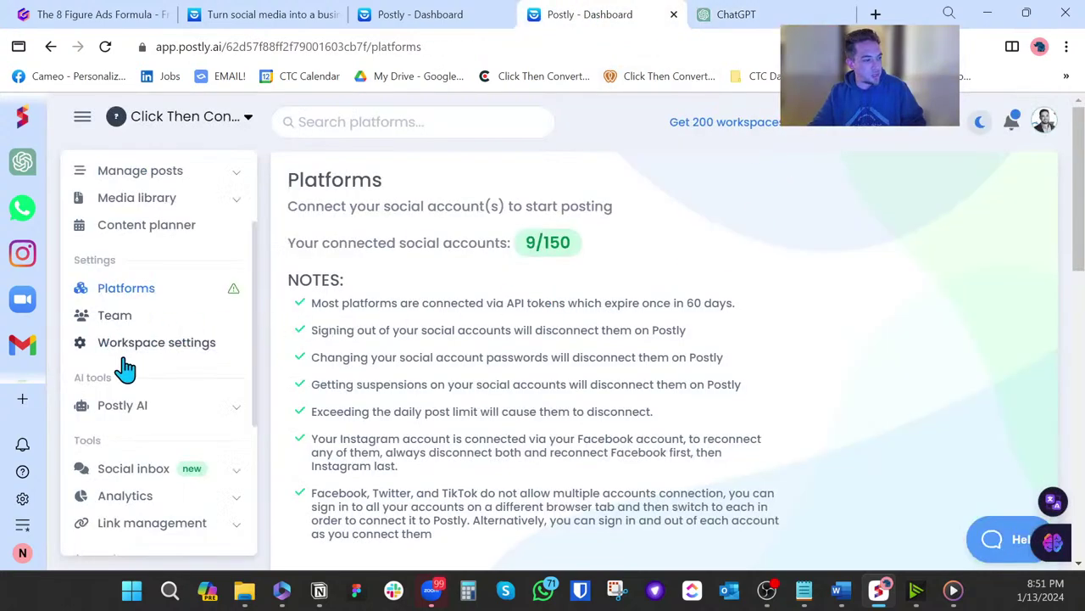
pyautogui.scroll(3, 159, 284)
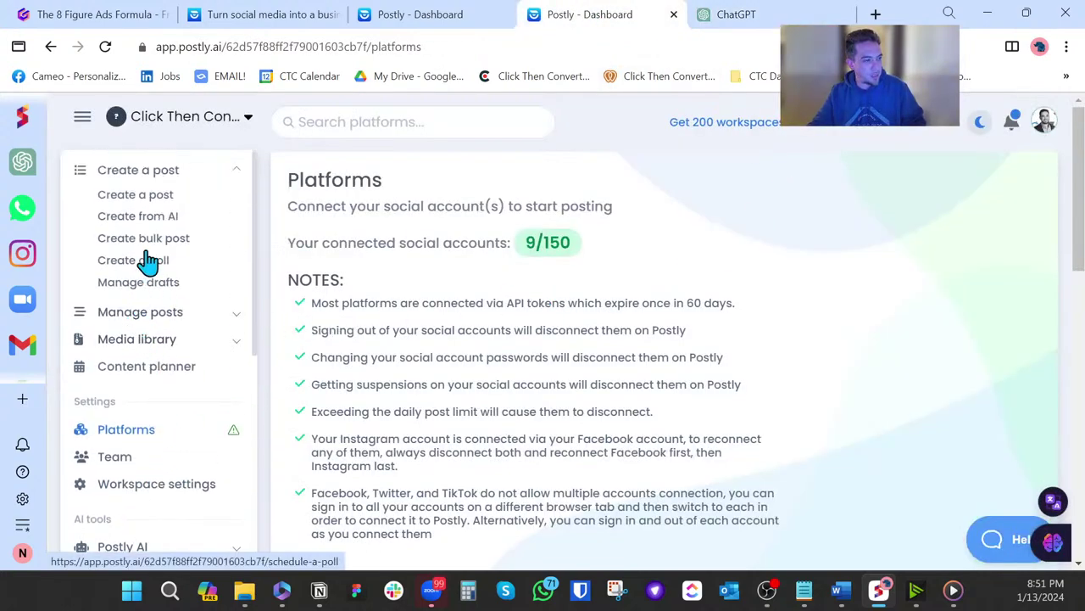
pyautogui.click(163, 204)
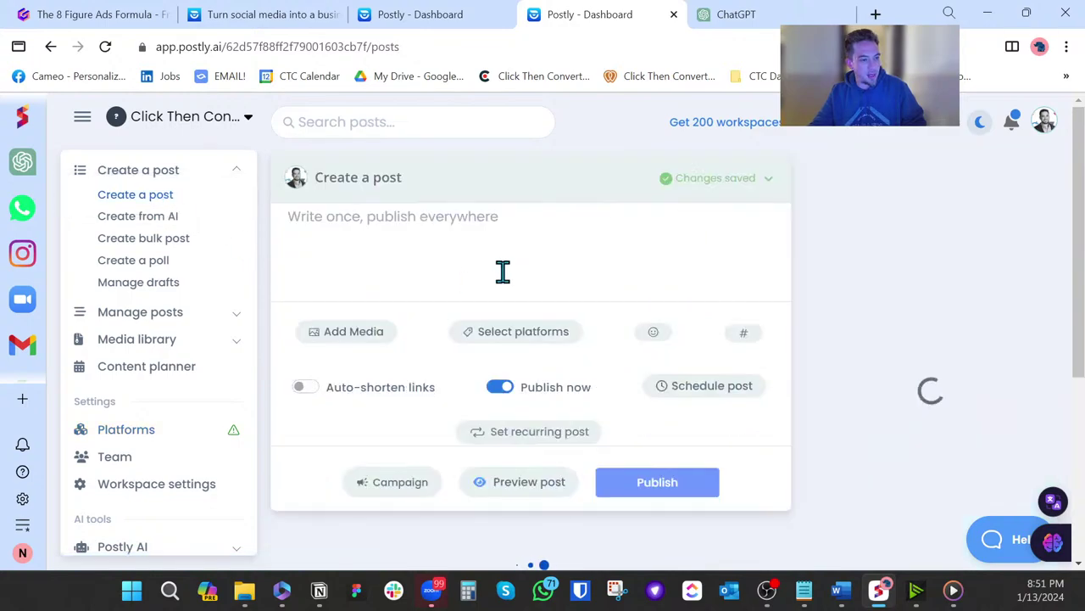
# Upload the newest DALL-E puppy-on-robot image from Downloads as the post's media
pyautogui.click(346, 332)
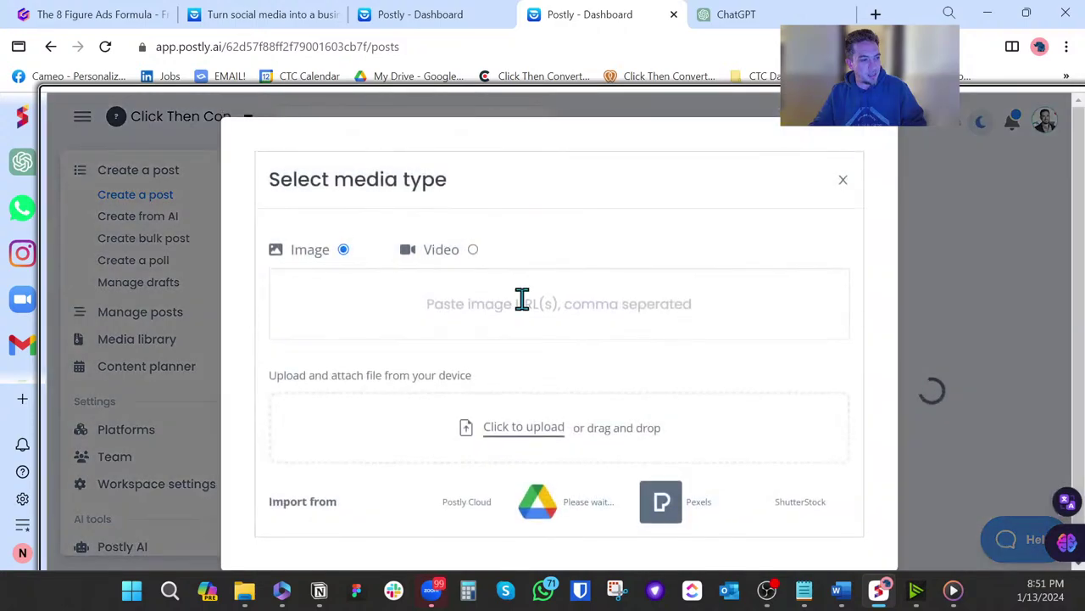
pyautogui.click(561, 312)
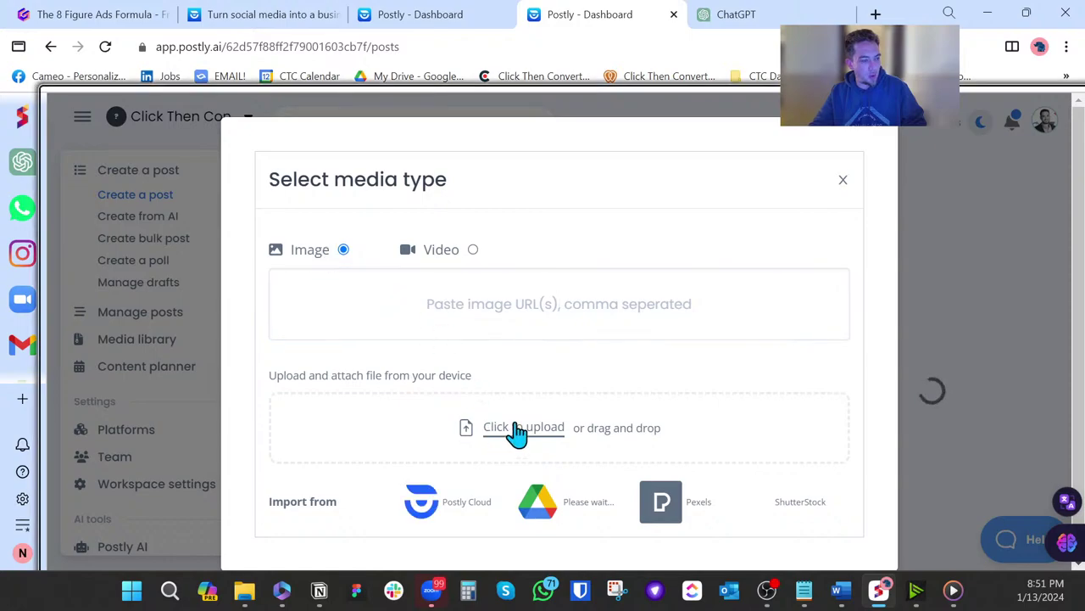
pyautogui.click(558, 302)
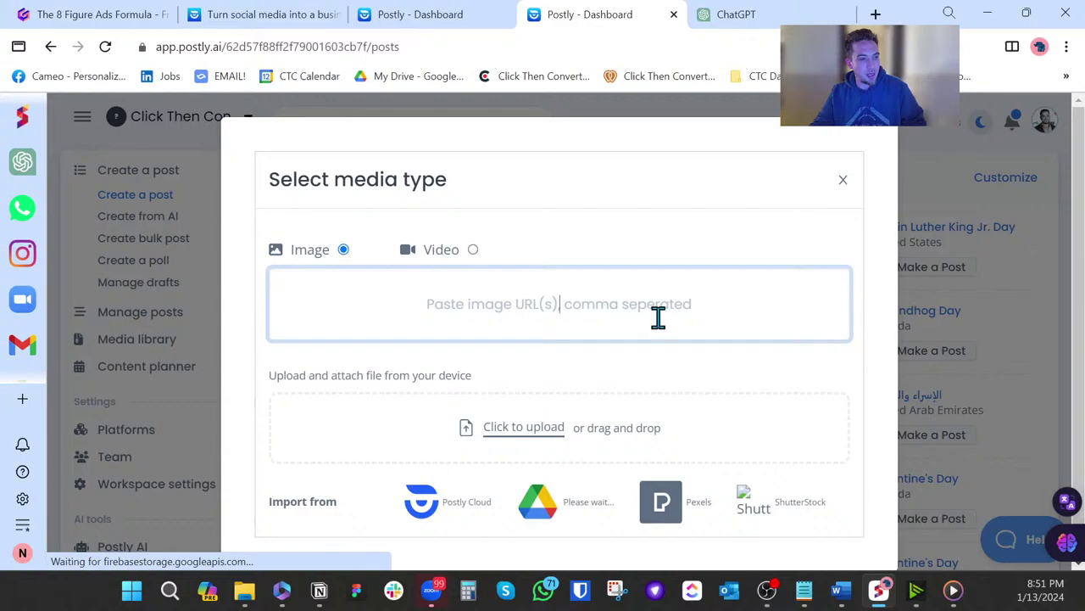
pyautogui.scroll(-1, 598, 334)
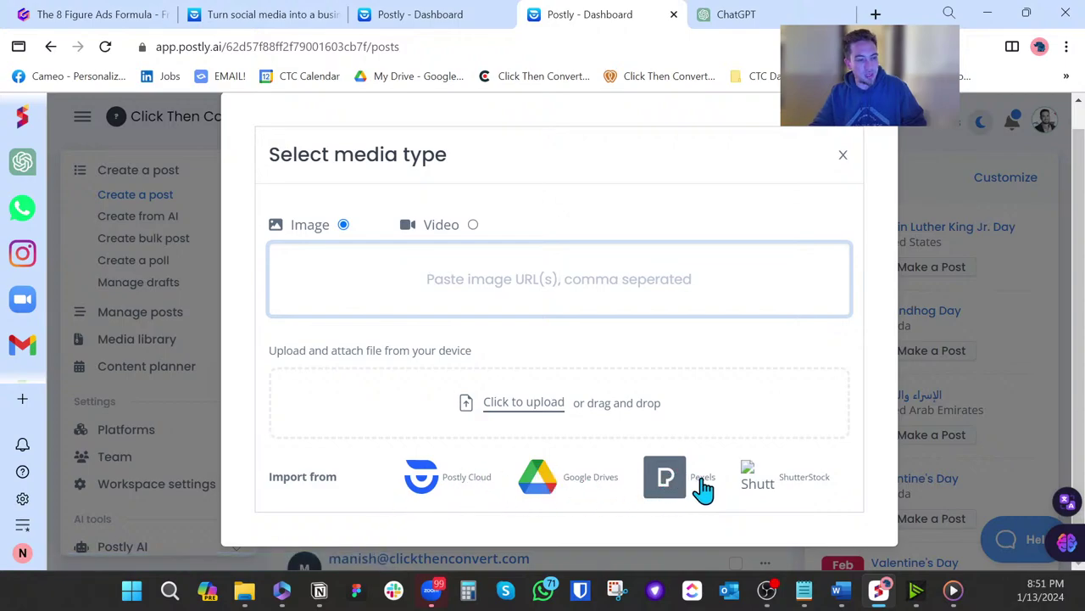
pyautogui.click(539, 405)
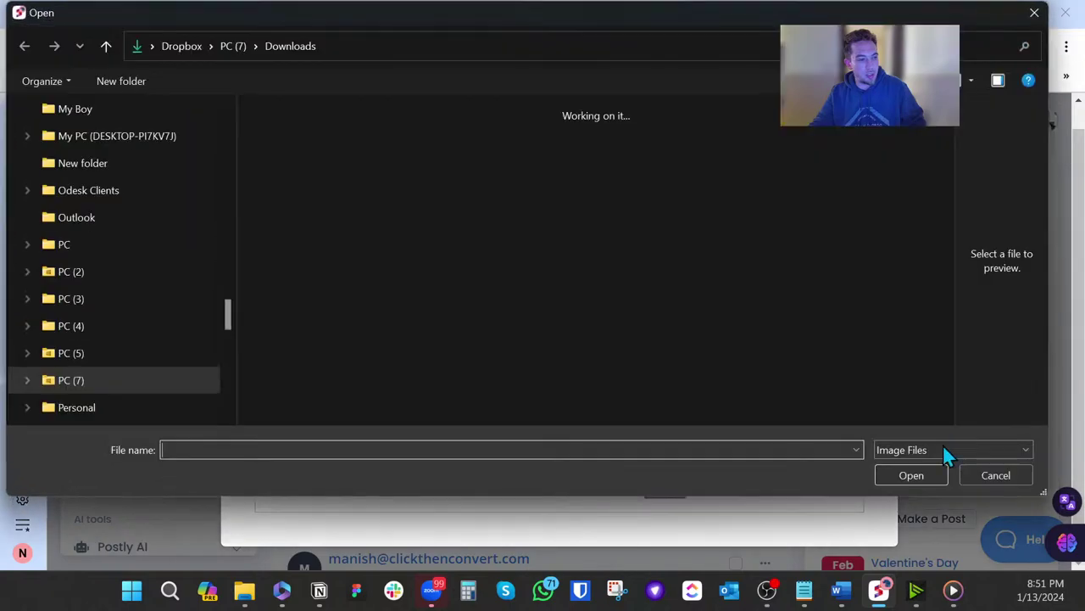
pyautogui.doubleClick(280, 182)
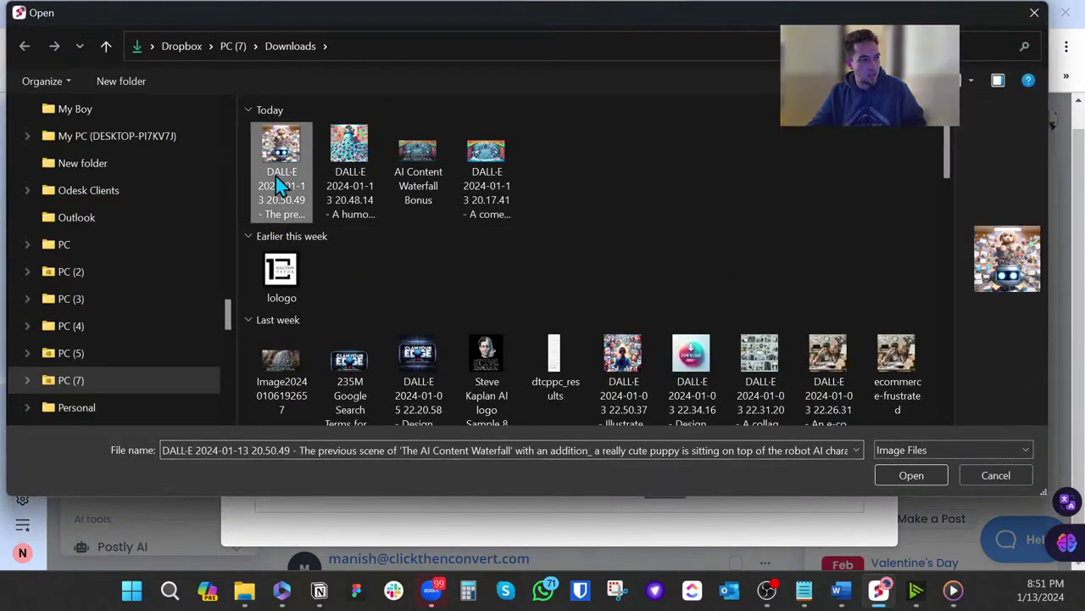
pyautogui.scroll(-2, 635, 368)
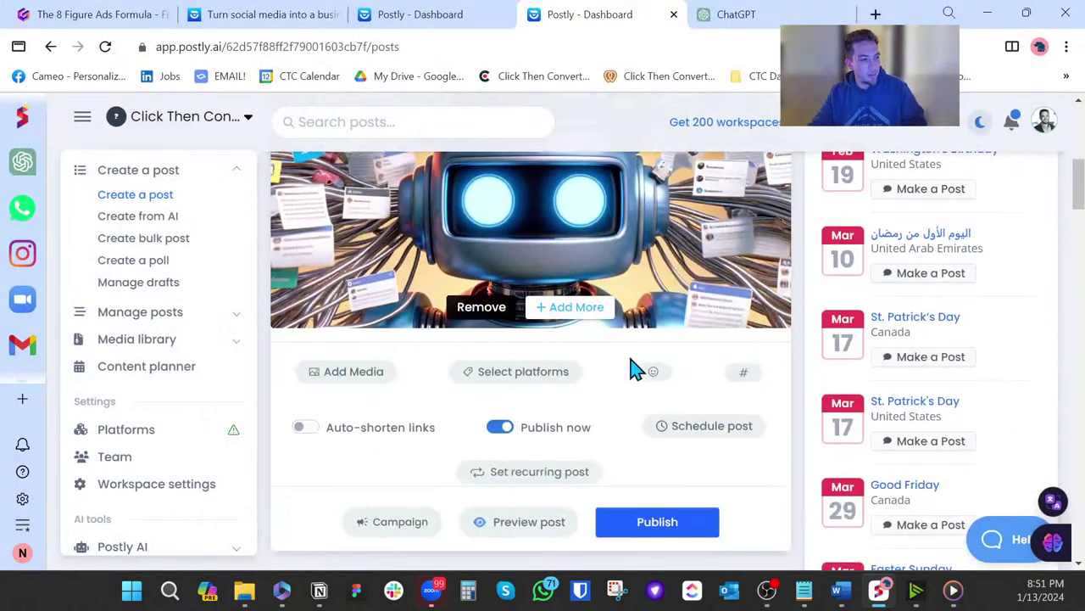
pyautogui.scroll(6, 640, 364)
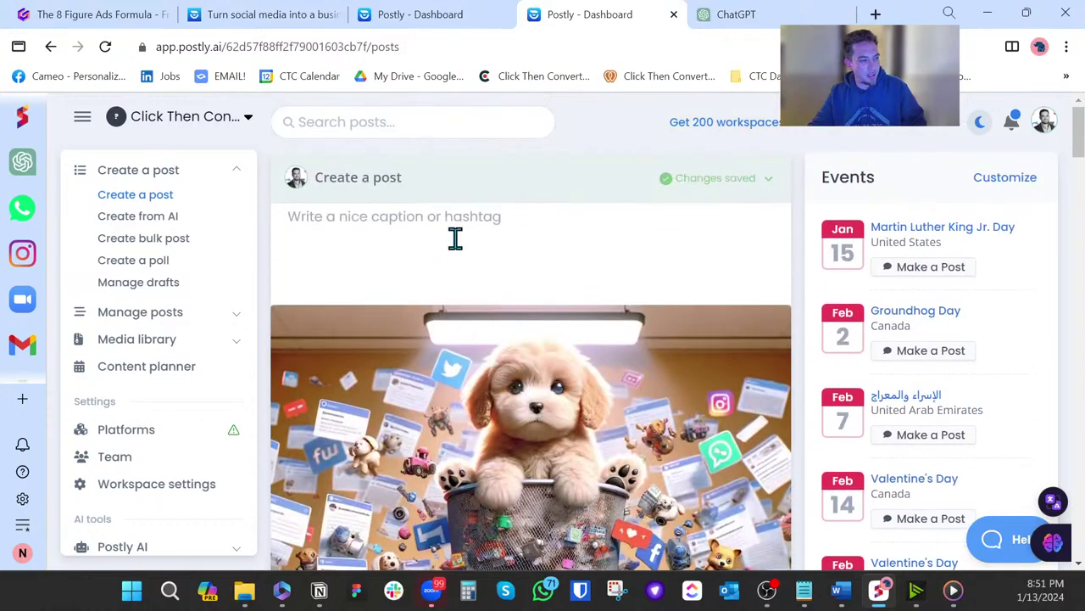
pyautogui.click(455, 238)
pyautogui.scroll(-3, 599, 327)
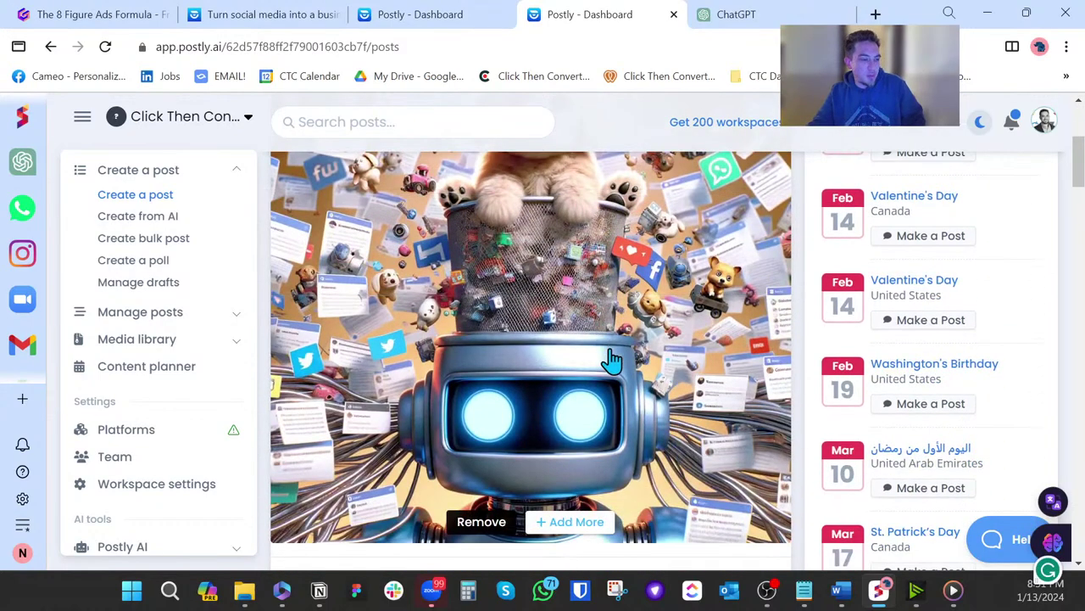
pyautogui.scroll(-3, 610, 358)
pyautogui.scroll(7, 605, 357)
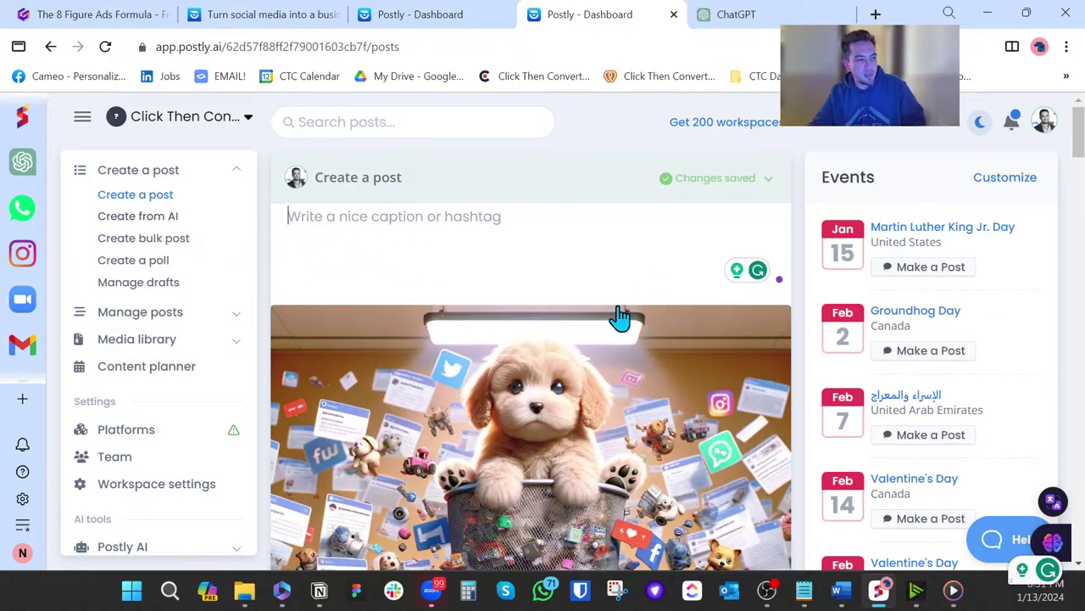
pyautogui.scroll(-2, 620, 317)
pyautogui.scroll(-5, 620, 317)
pyautogui.scroll(3, 520, 387)
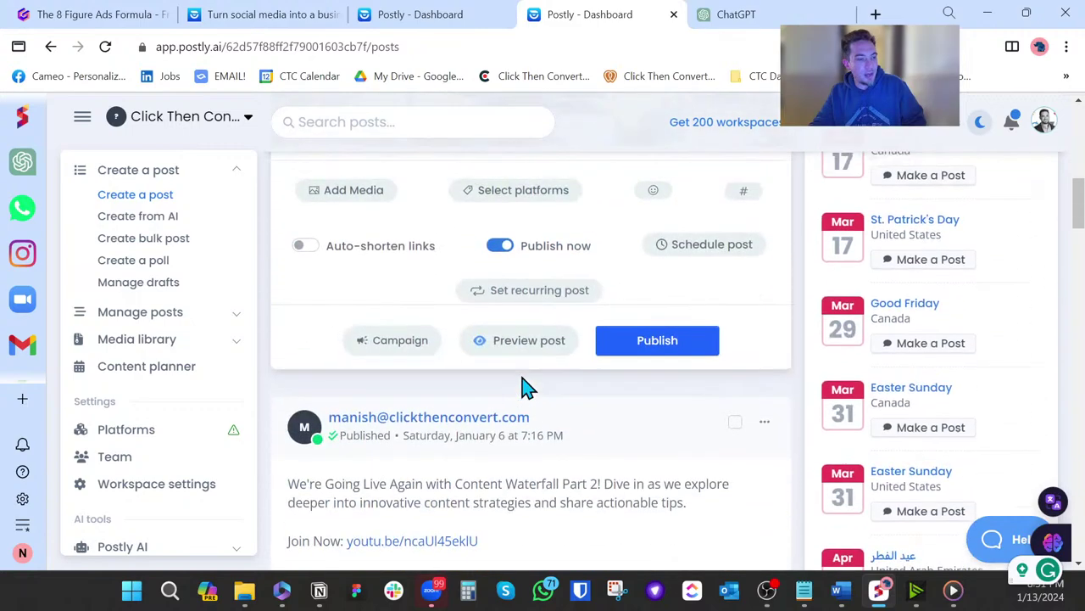
pyautogui.scroll(4, 543, 365)
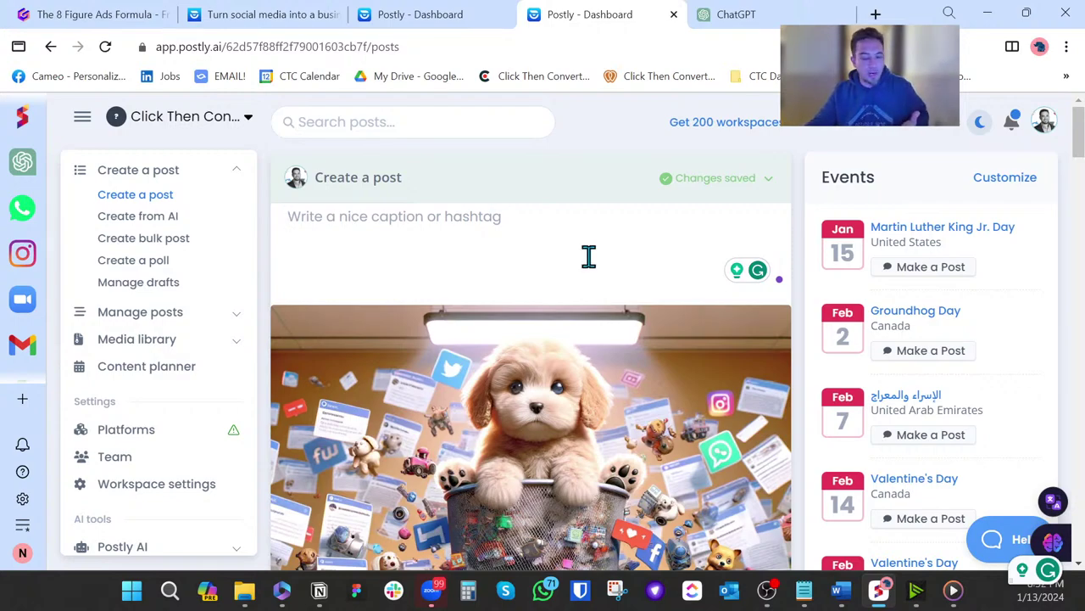
pyautogui.scroll(-5, 590, 336)
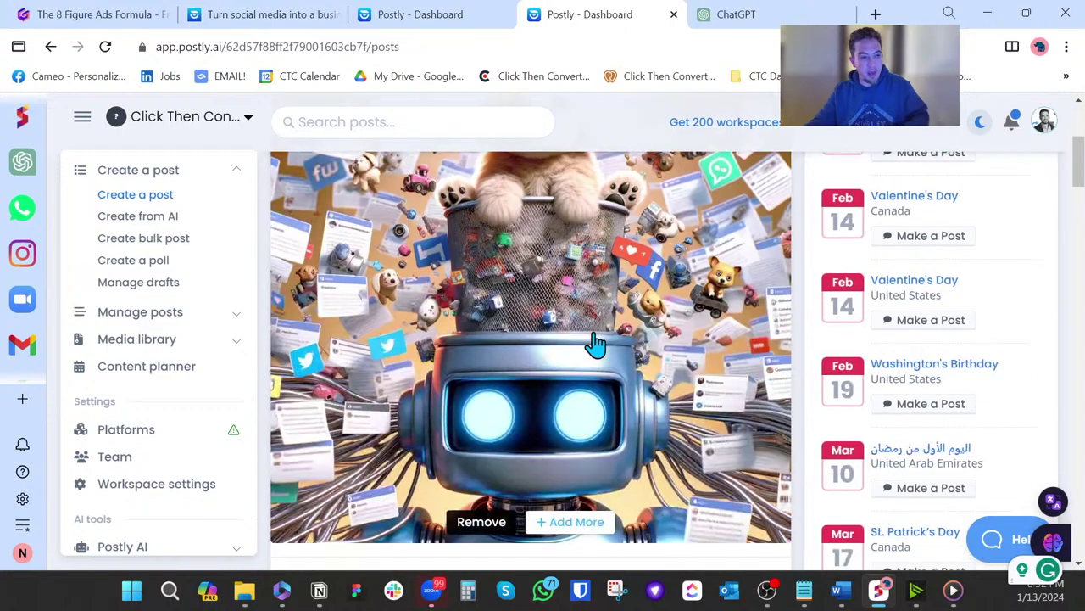
pyautogui.scroll(5, 594, 340)
pyautogui.click(288, 217)
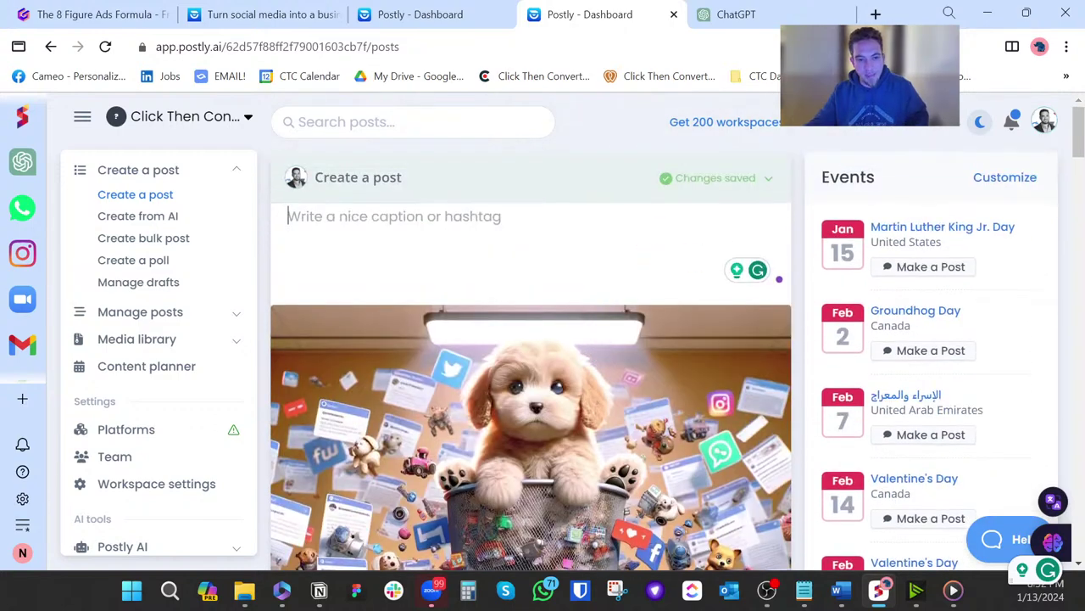
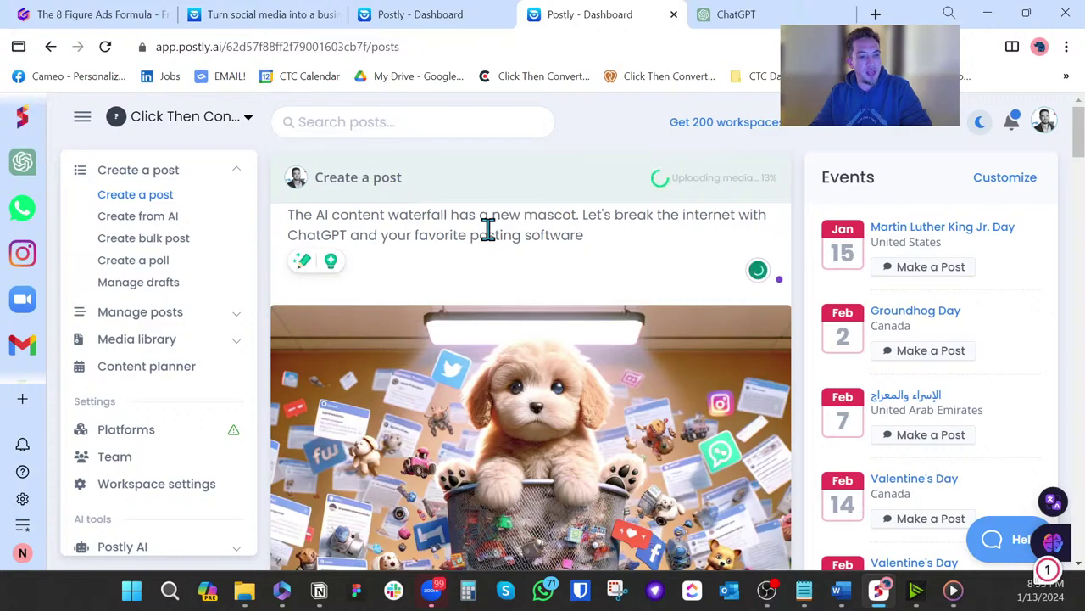
# Select the whole mascot caption and send it to Ask AI for a rewrite
pyautogui.tripleClick(488, 229)
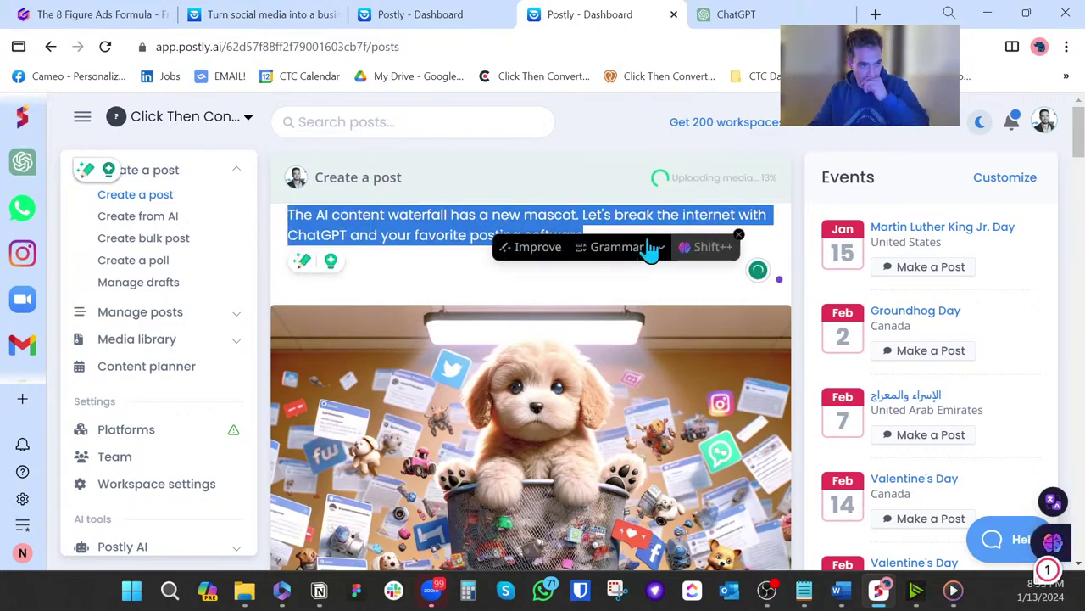
pyautogui.click(712, 247)
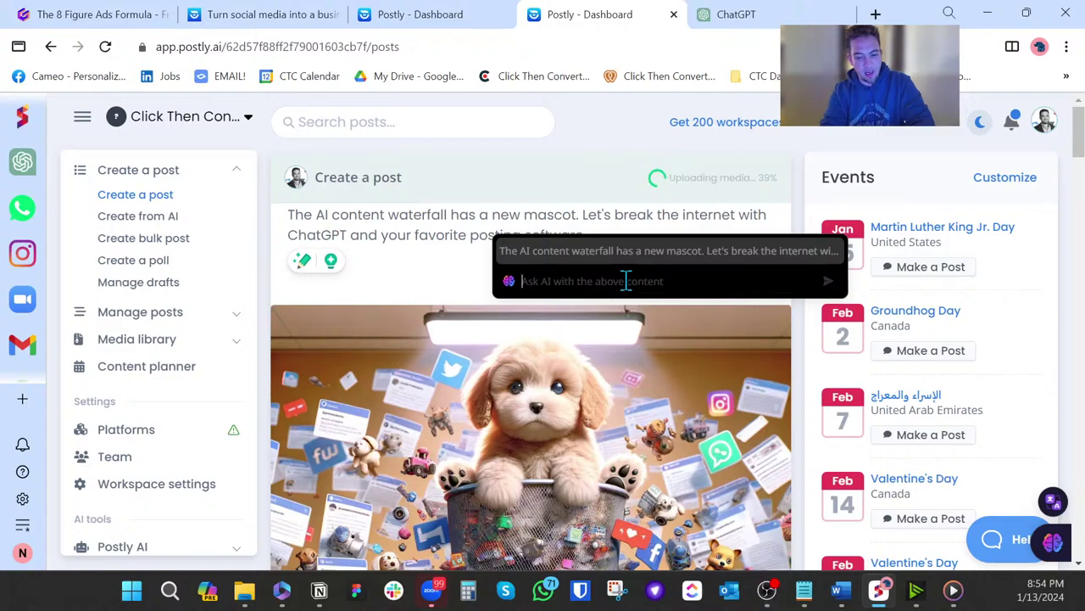
# Ask the AI to make the caption funnier, stress mass AI content for many platforms, and mention the cute puppy
pyautogui.write('Make this')
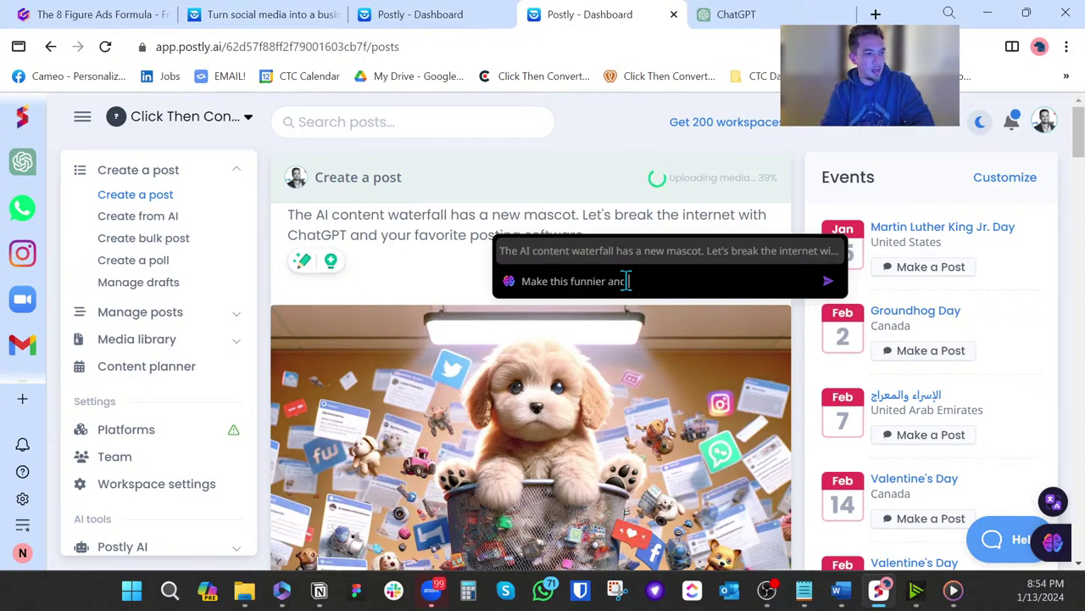
pyautogui.write('funnier and make sure the message comes through')
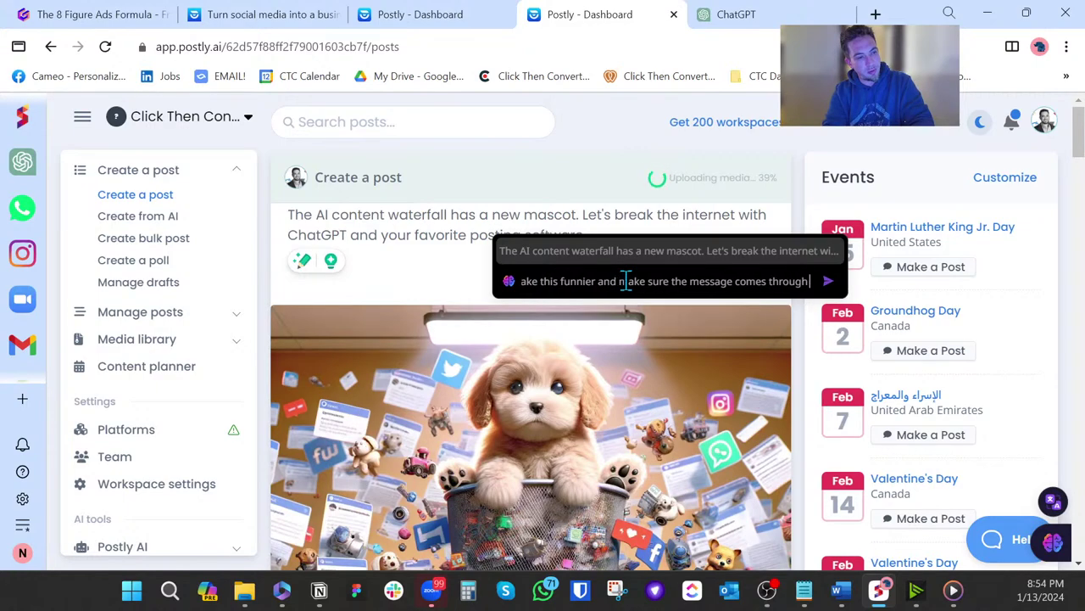
pyautogui.write(' that you can disst')
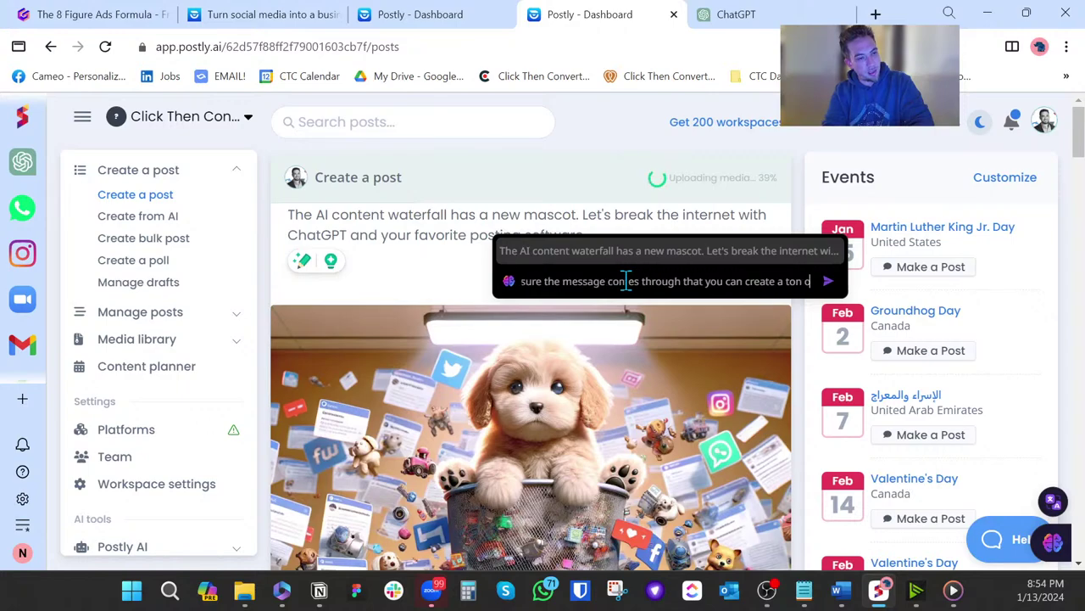
pyautogui.write('h AI a')
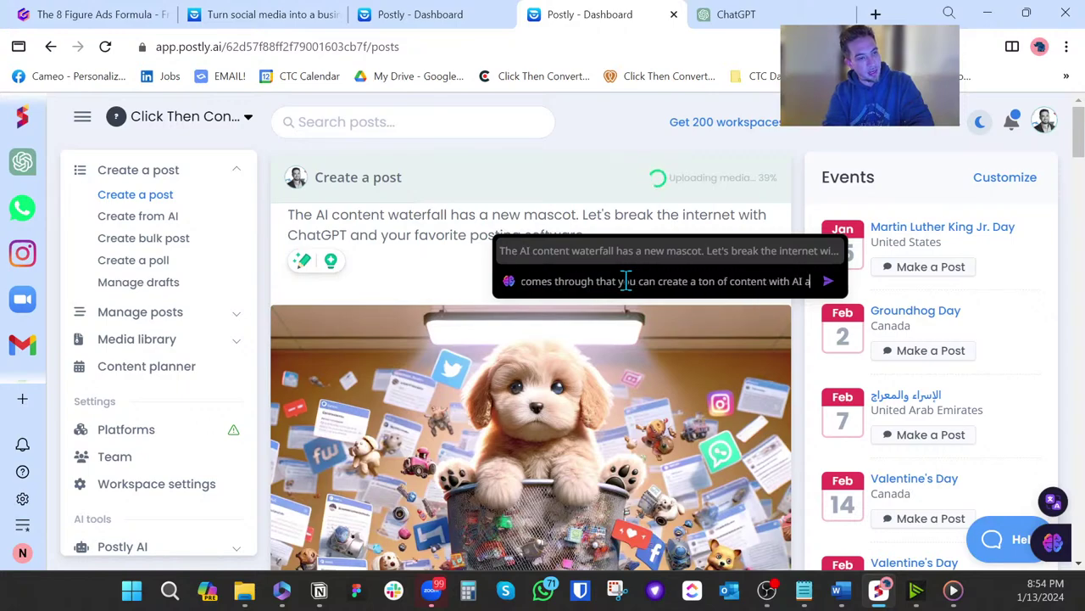
pyautogui.write('nd distribute it to')
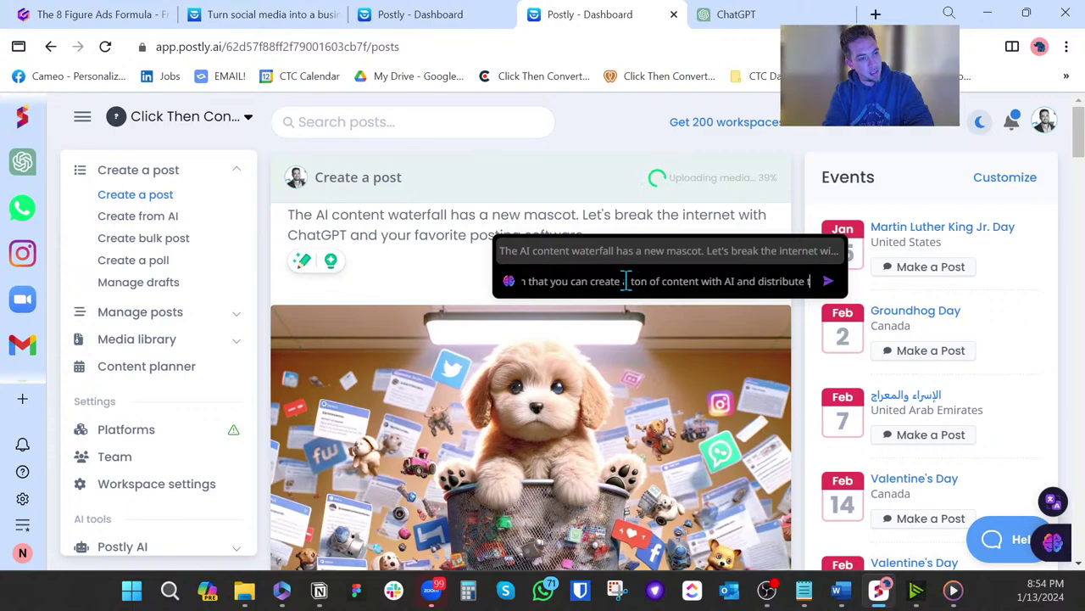
pyautogui.write(' many differe')
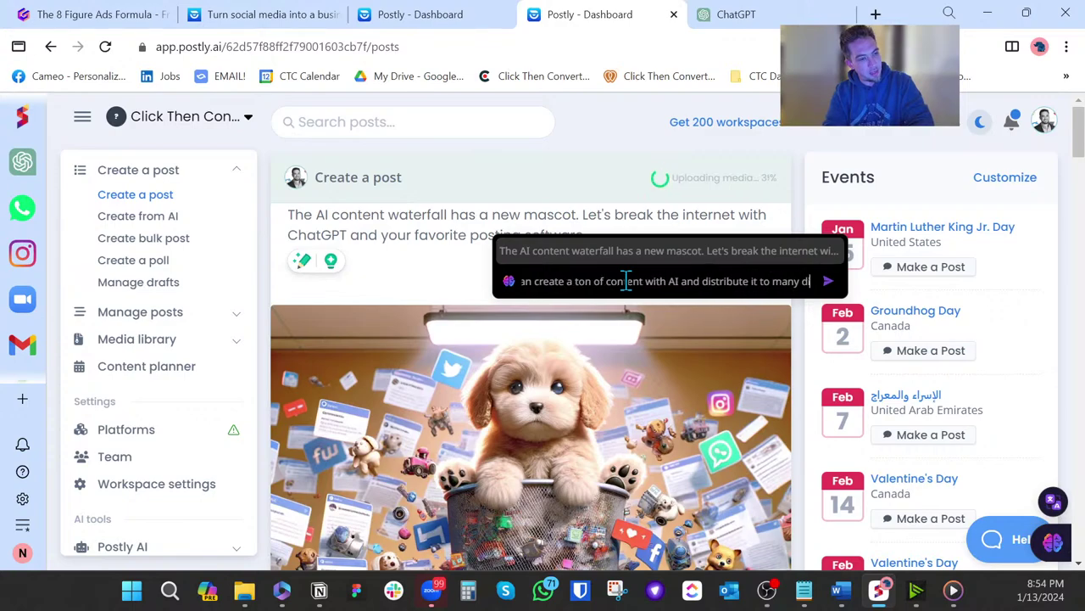
pyautogui.write('nt plat')
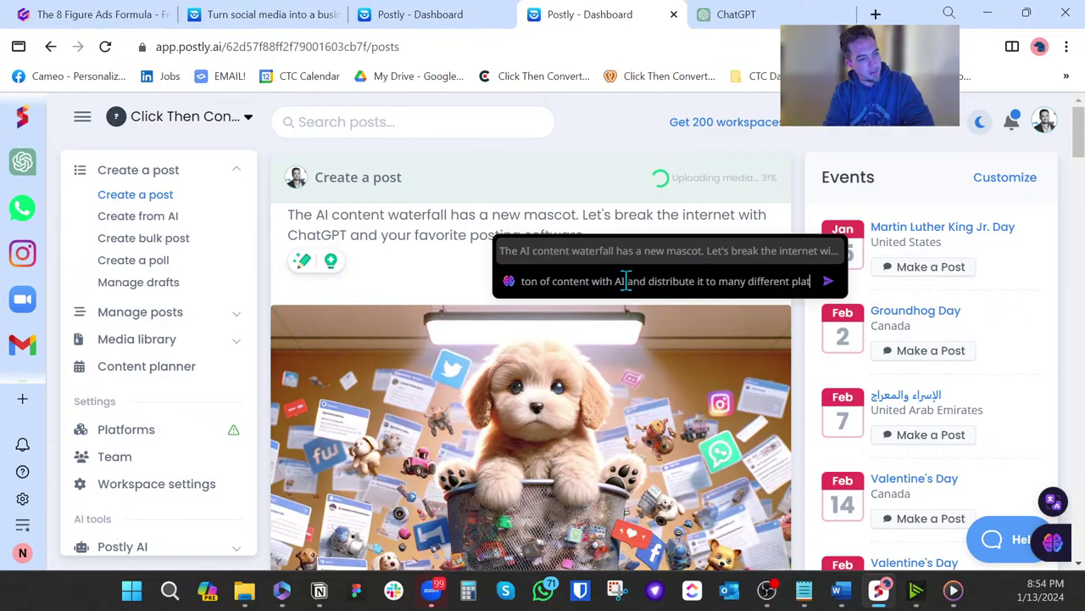
pyautogui.write('forms. Mention the cup')
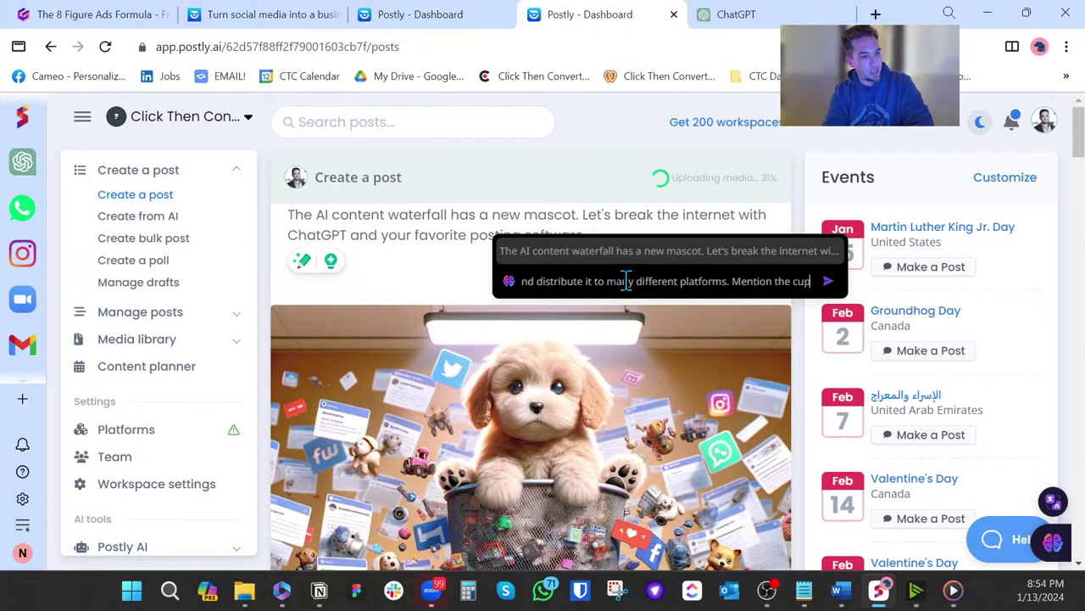
pyautogui.press('BackSpace')
pyautogui.write('te')
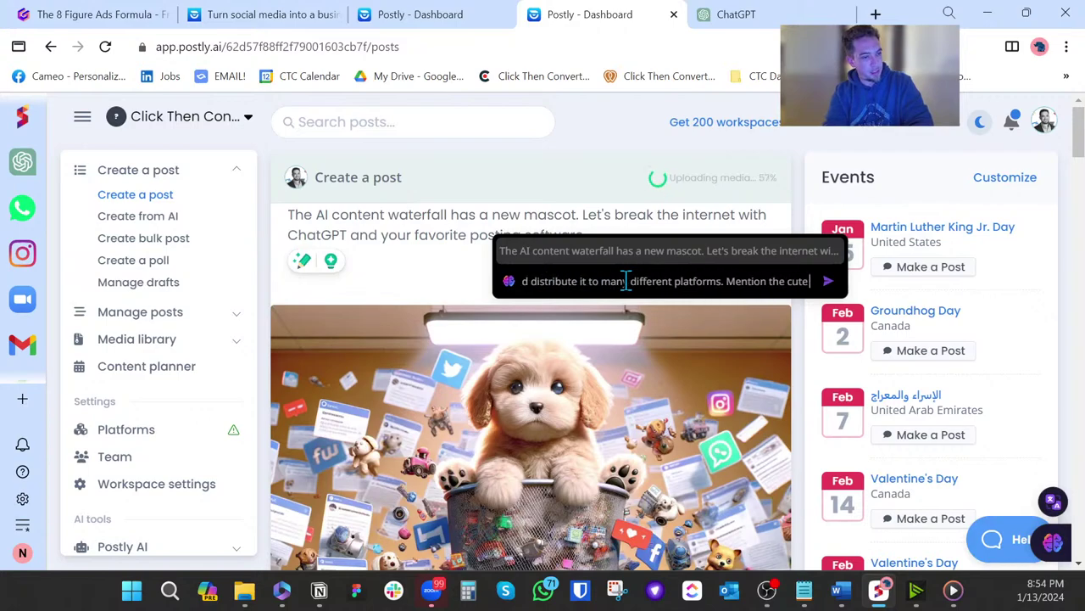
pyautogui.write(' puppy as well.')
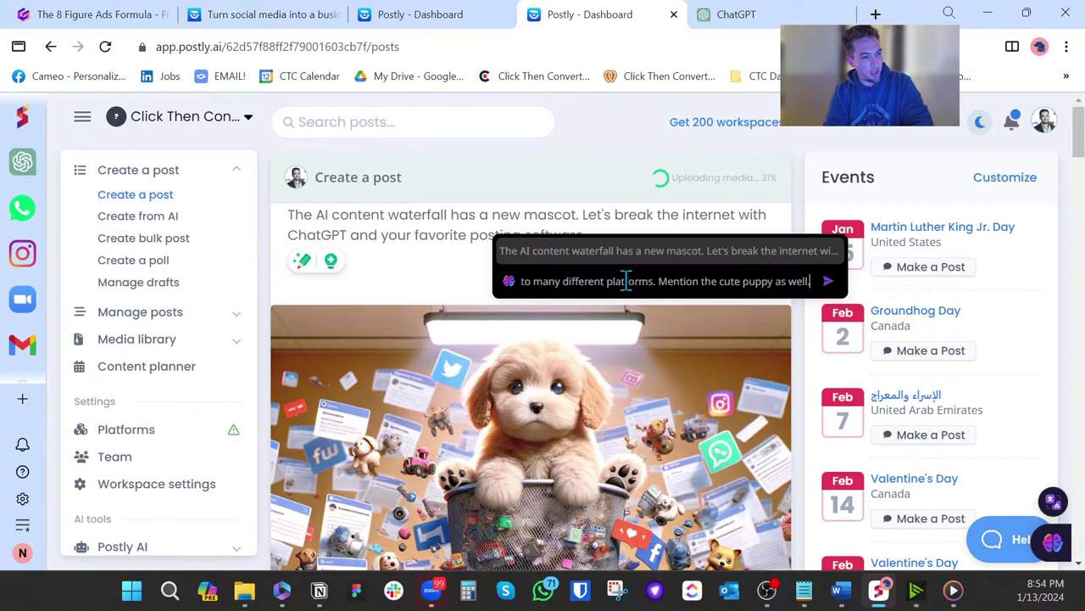
pyautogui.press('Return')
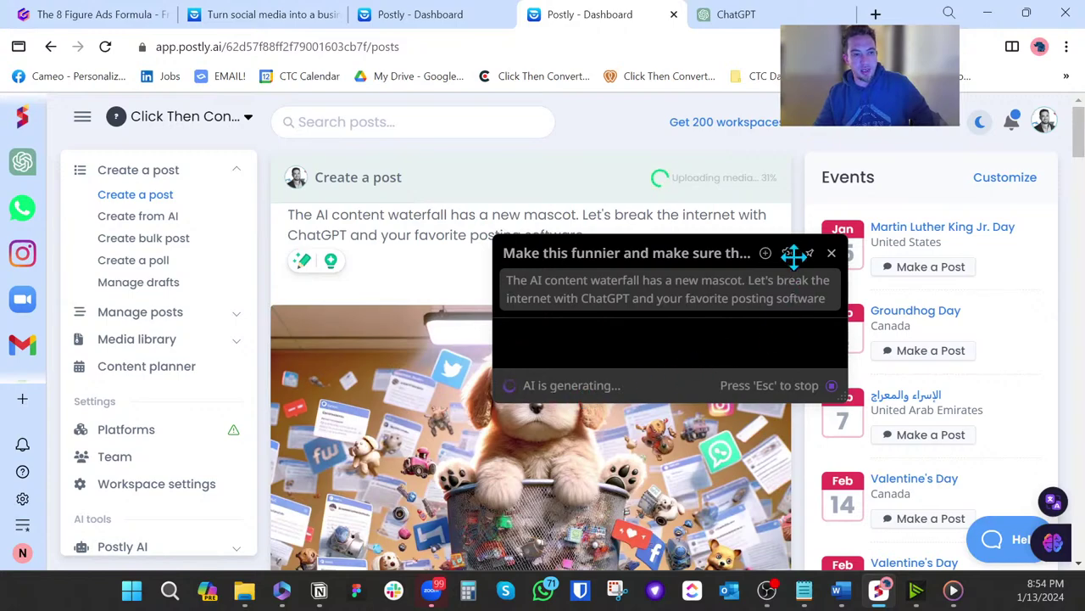
# Move the caption into the AI chat side panel and check the model list, keeping Claude-2
pyautogui.moveTo(1051, 542)
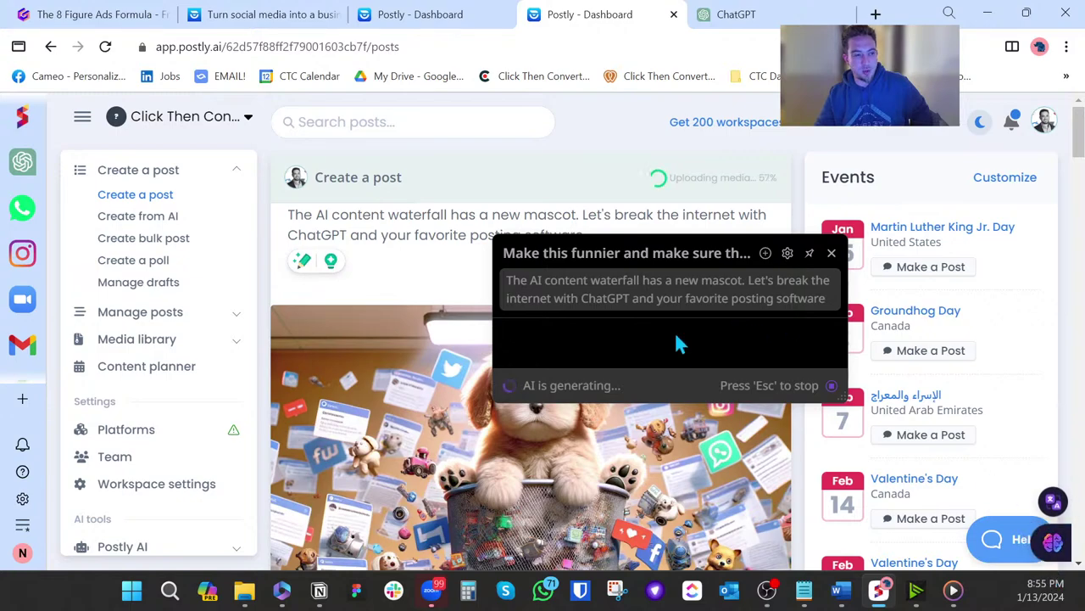
pyautogui.click(1057, 543)
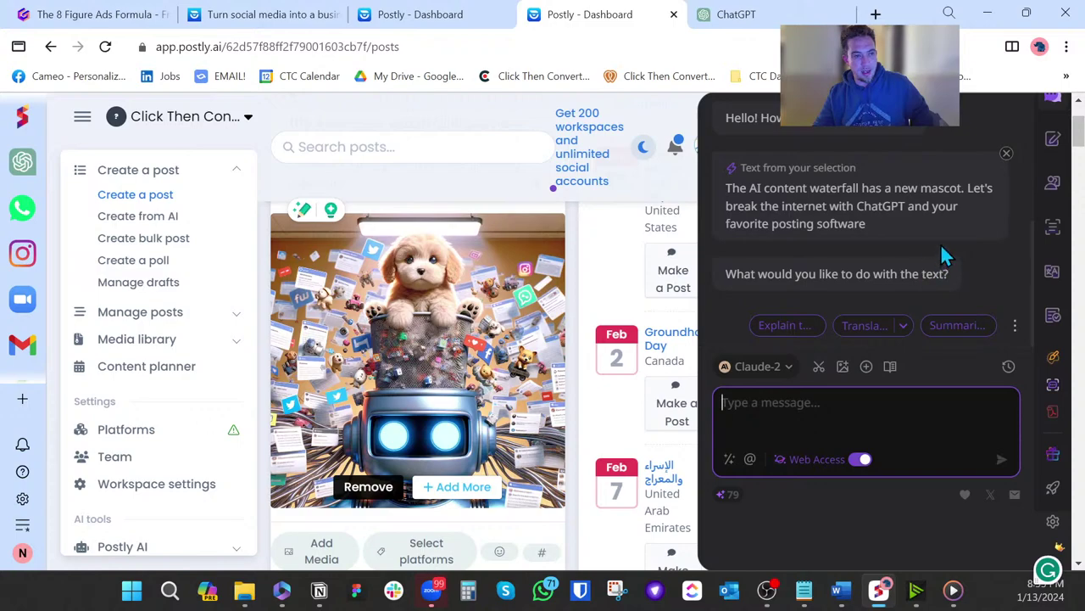
pyautogui.scroll(2, 940, 244)
pyautogui.scroll(-2, 940, 243)
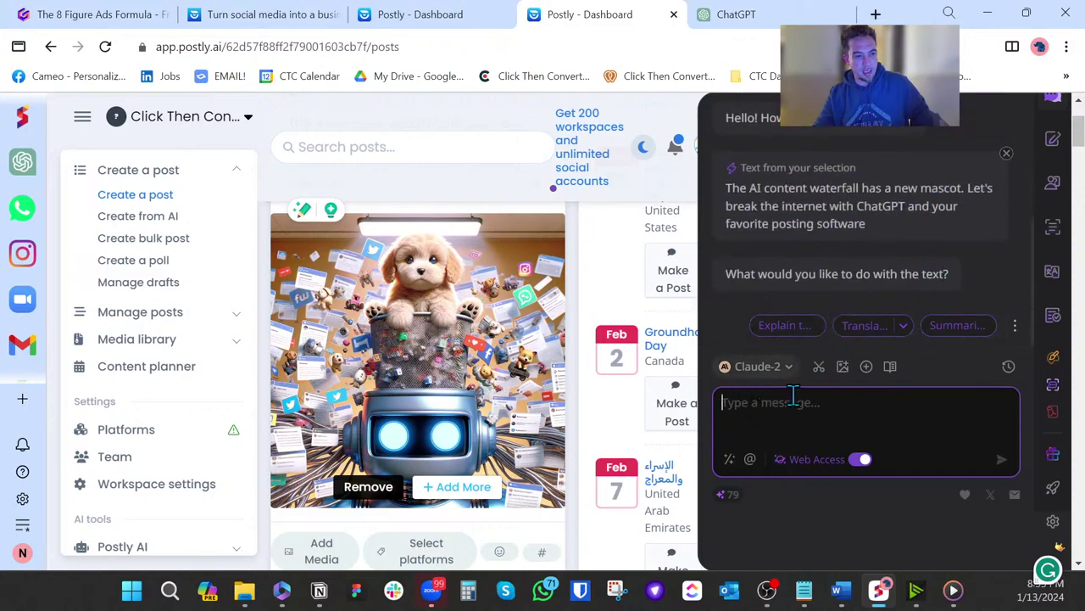
pyautogui.click(758, 366)
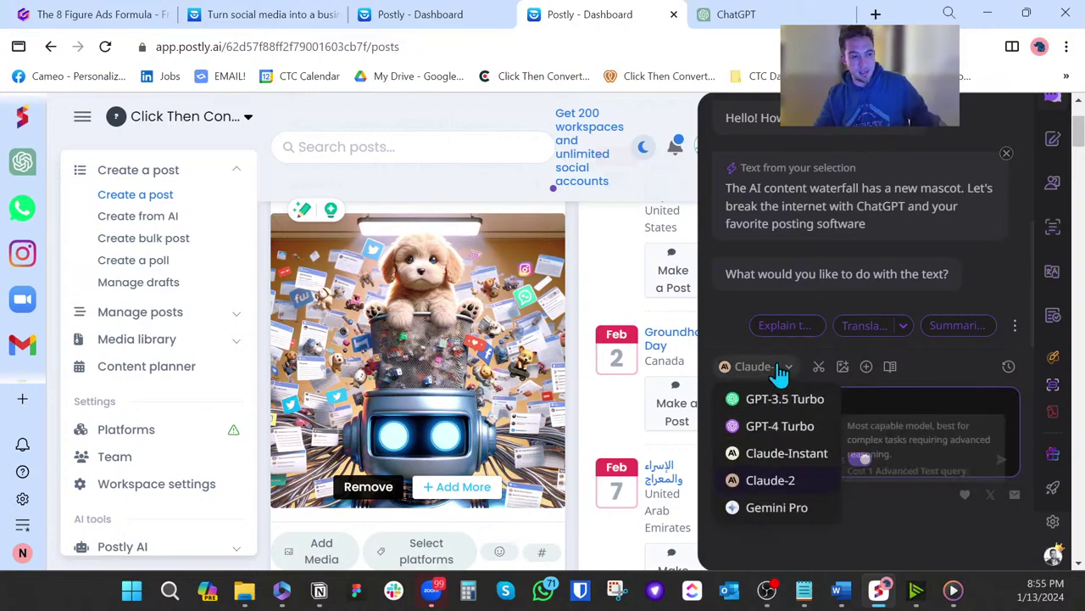
pyautogui.click(882, 197)
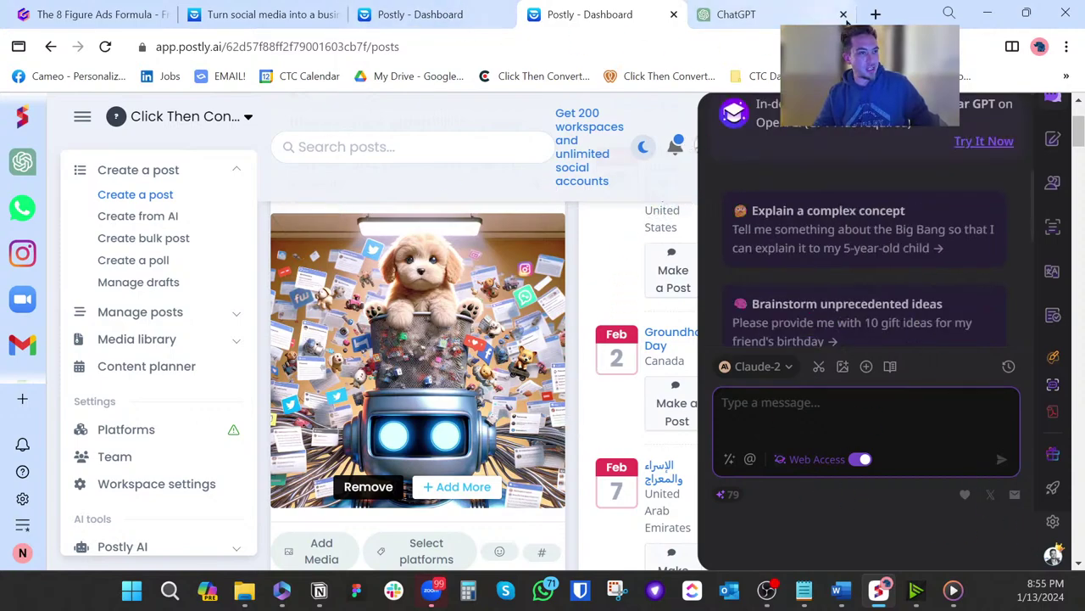
# Draft a ChatGPT prompt asking for a funnier puppy post about creating tons of AI content and posting everywhere
pyautogui.click(780, 17)
pyautogui.click(390, 522)
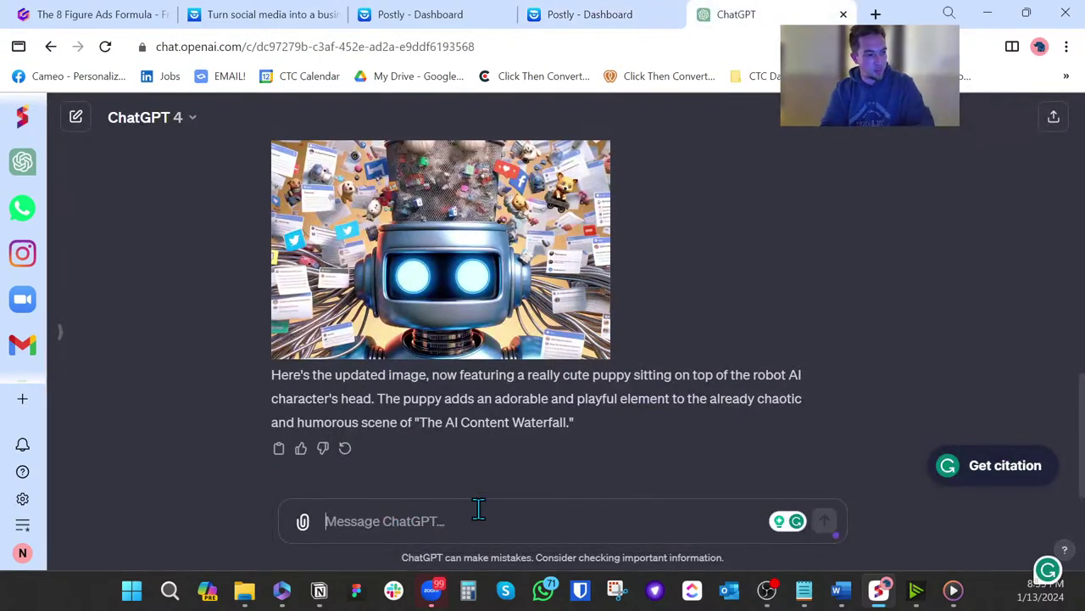
pyautogui.write('Please create a pos')
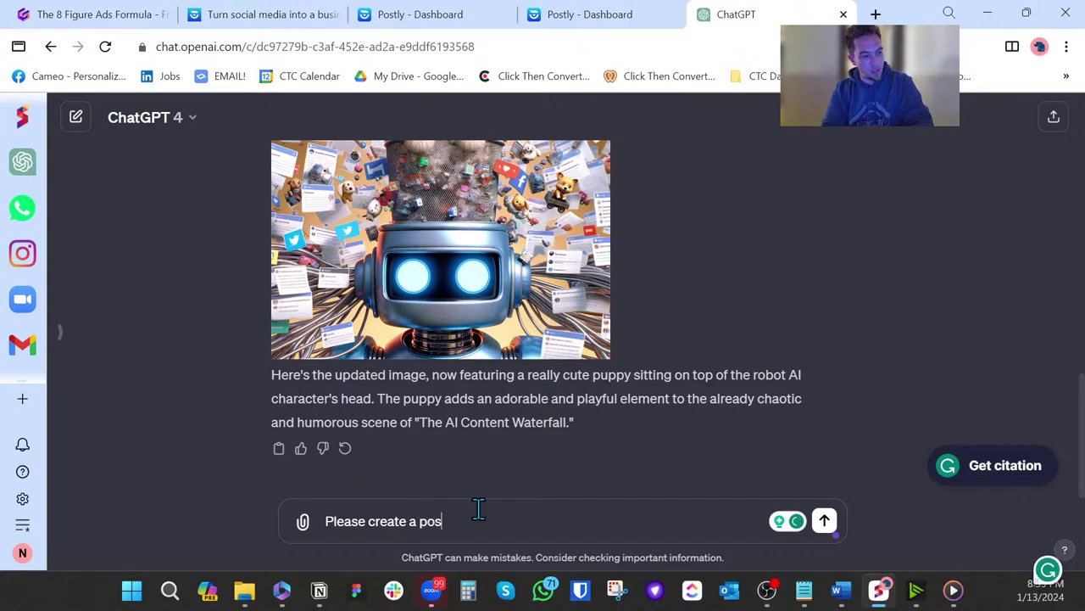
pyautogui.write('t to go along with ')
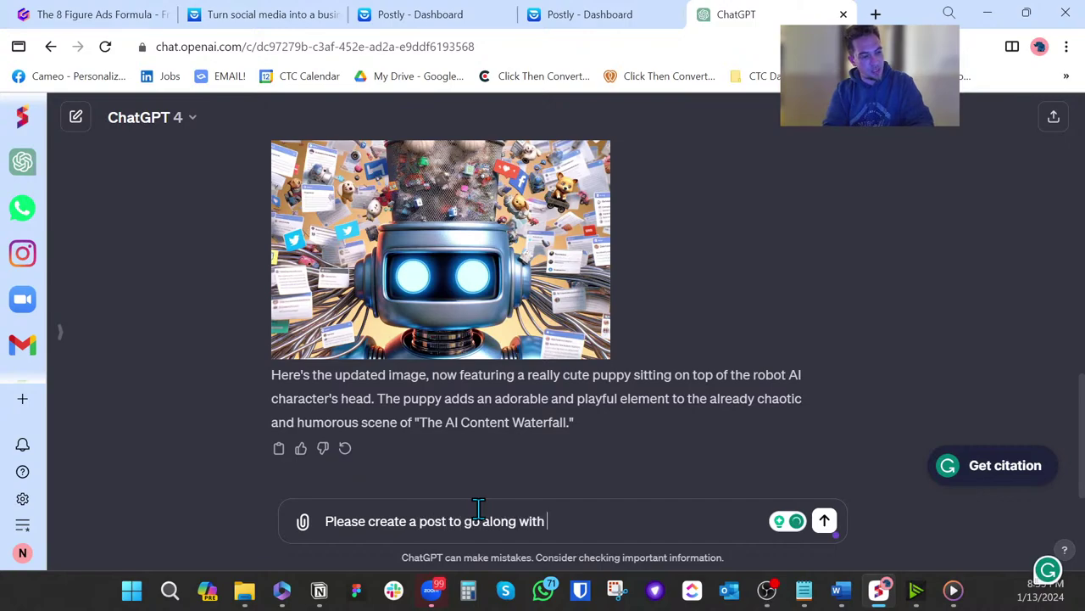
pyautogui.write('this image here is a sample piece')
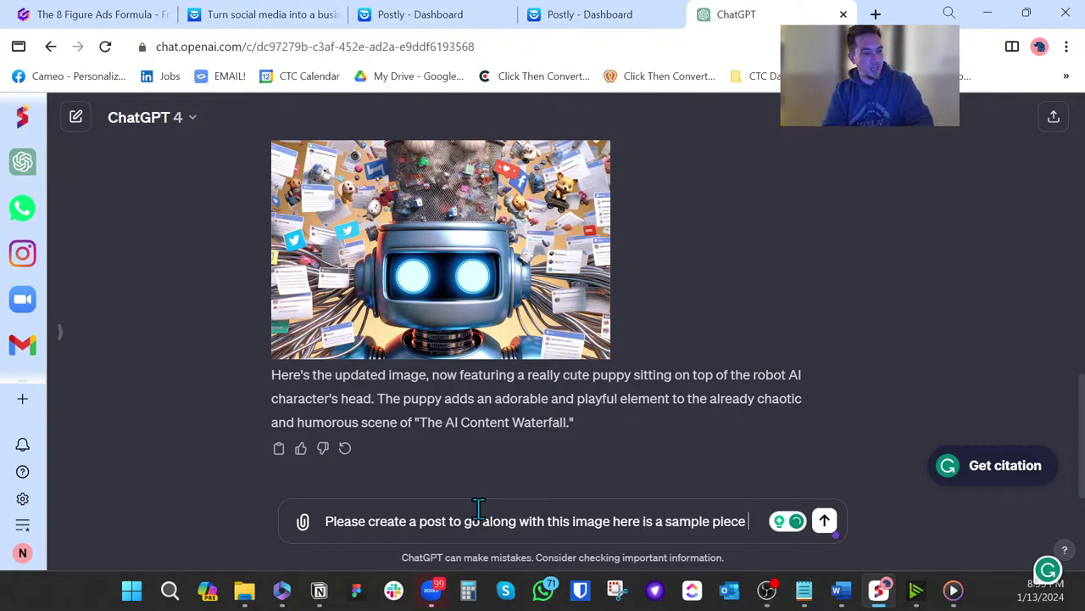
pyautogui.write(' of content, make')
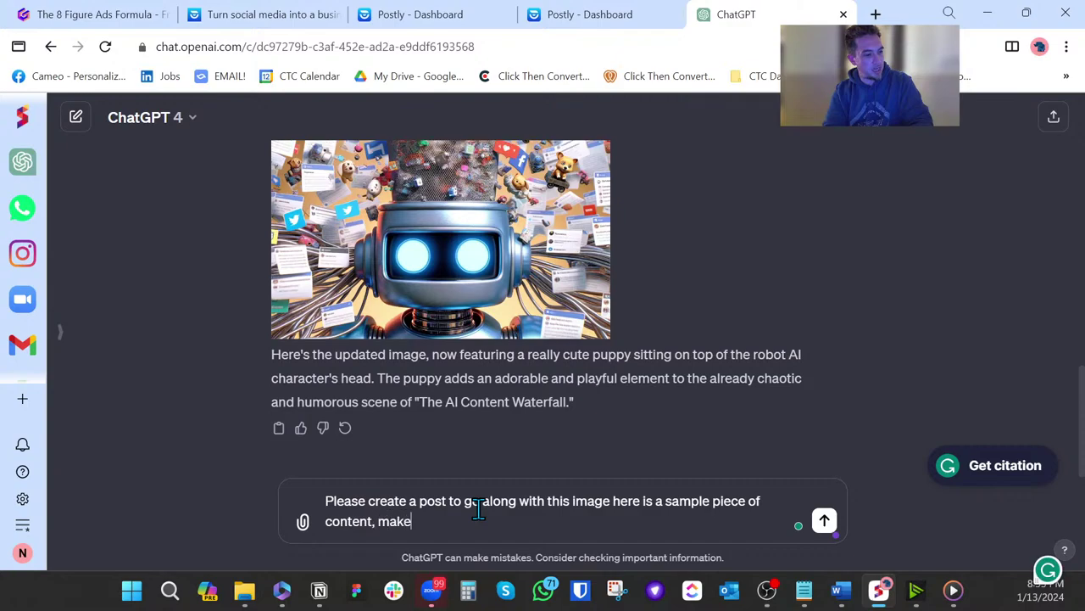
pyautogui.write(' it funnier and m')
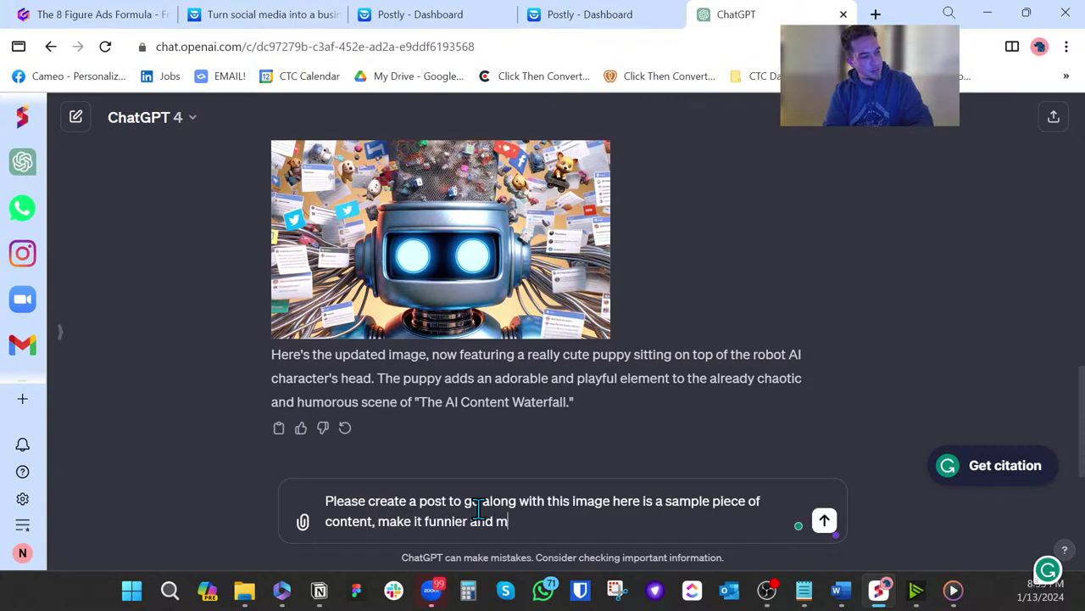
pyautogui.write('ention the puppy')
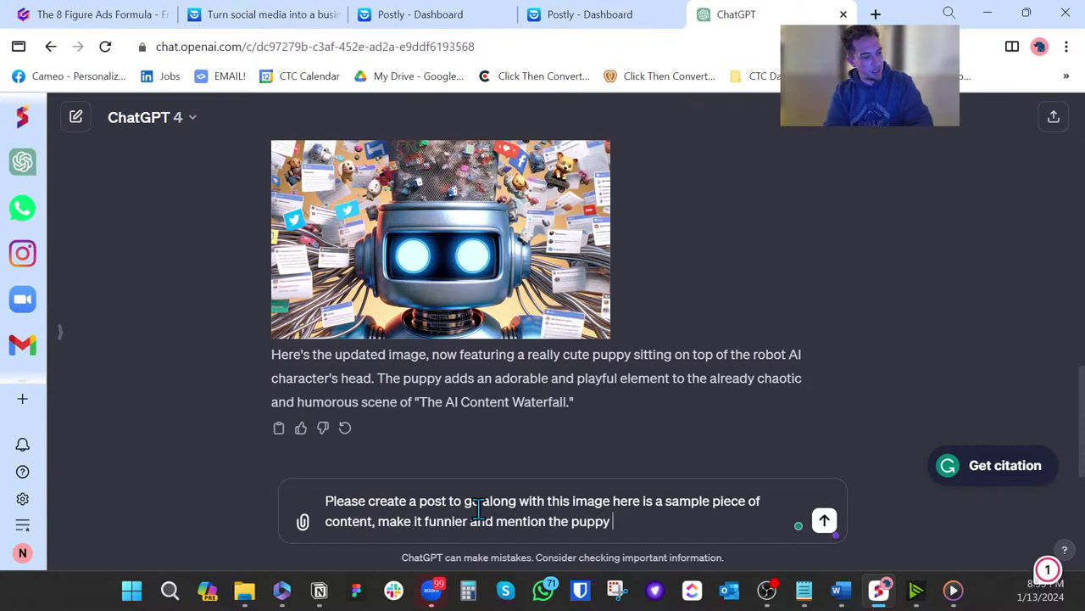
pyautogui.write(' but ensure t')
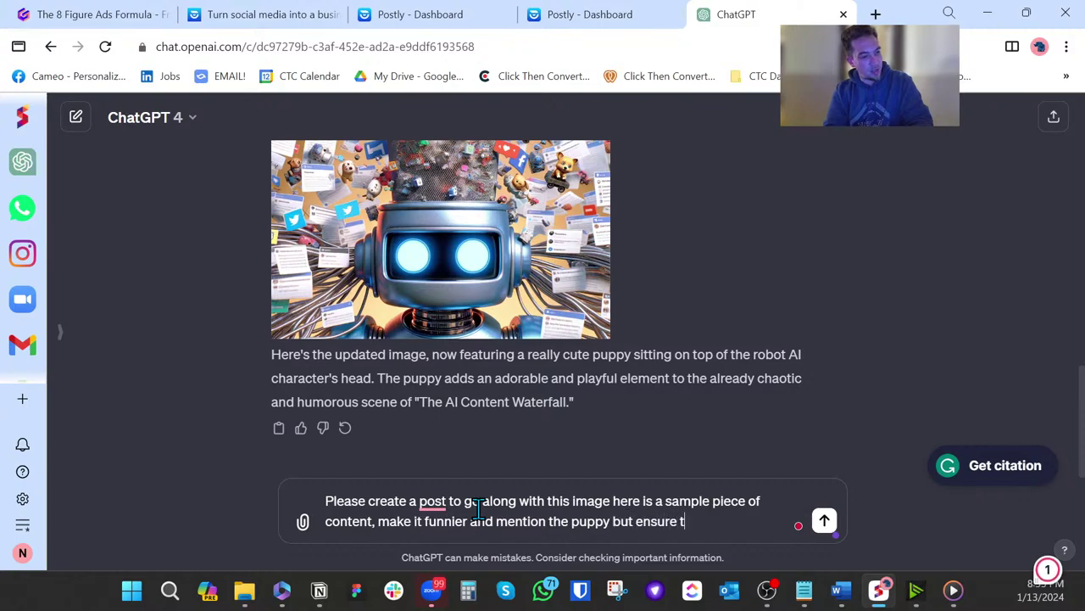
pyautogui.write('hat the vo')
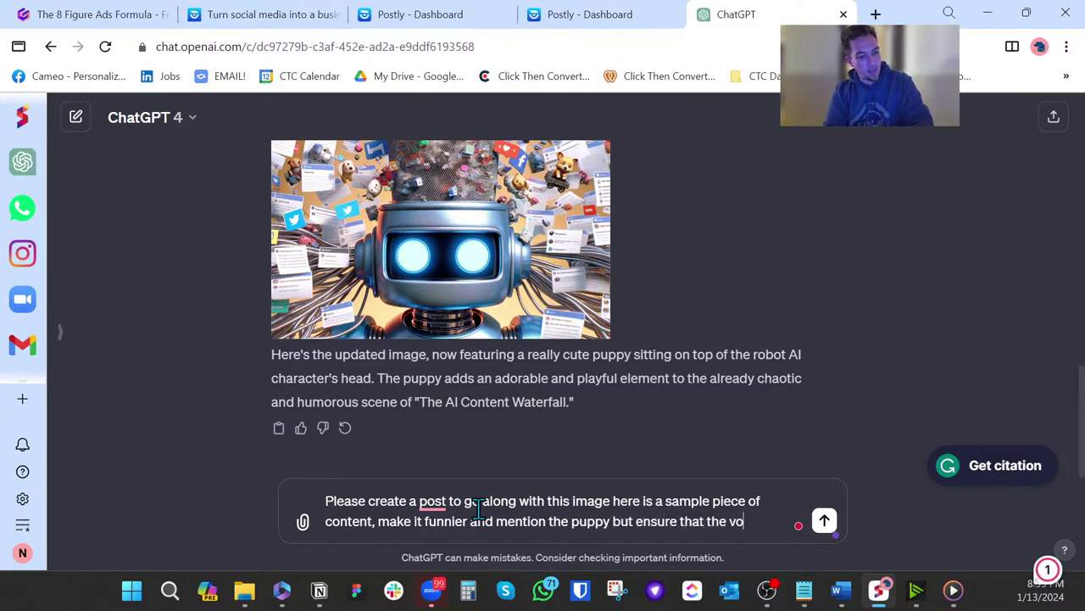
pyautogui.write('lume and')
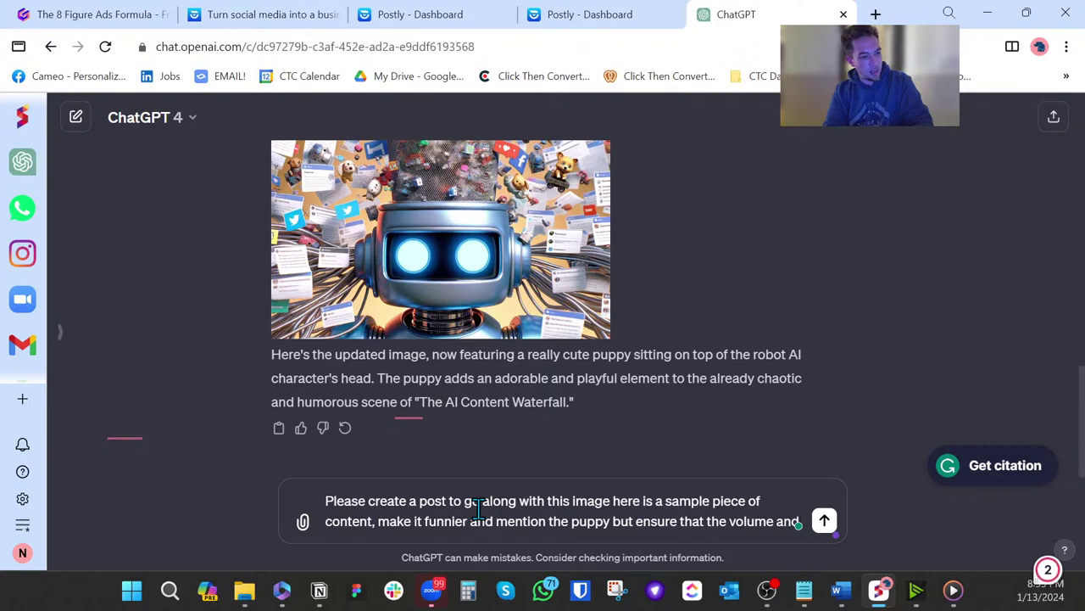
pyautogui.press('BackSpace')
pyautogui.press('BackSpace')
pyautogui.press('BackSpace')
pyautogui.press('BackSpace')
pyautogui.press('BackSpace')
pyautogui.press('BackSpace')
pyautogui.press('BackSpace')
pyautogui.press('BackSpace')
pyautogui.press('BackSpace')
pyautogui.press('BackSpace')
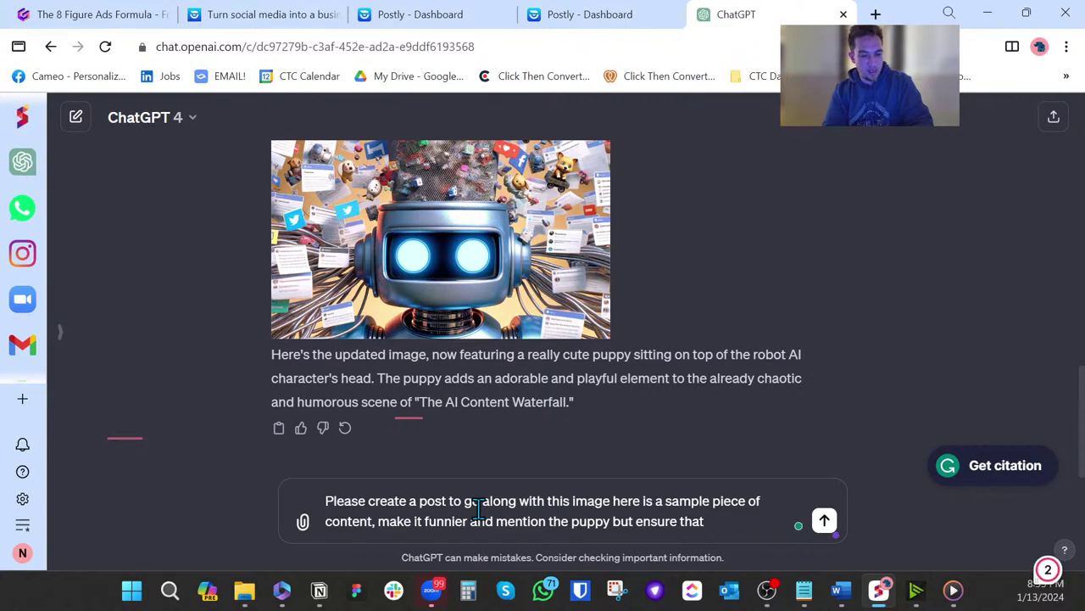
pyautogui.write('people know yo')
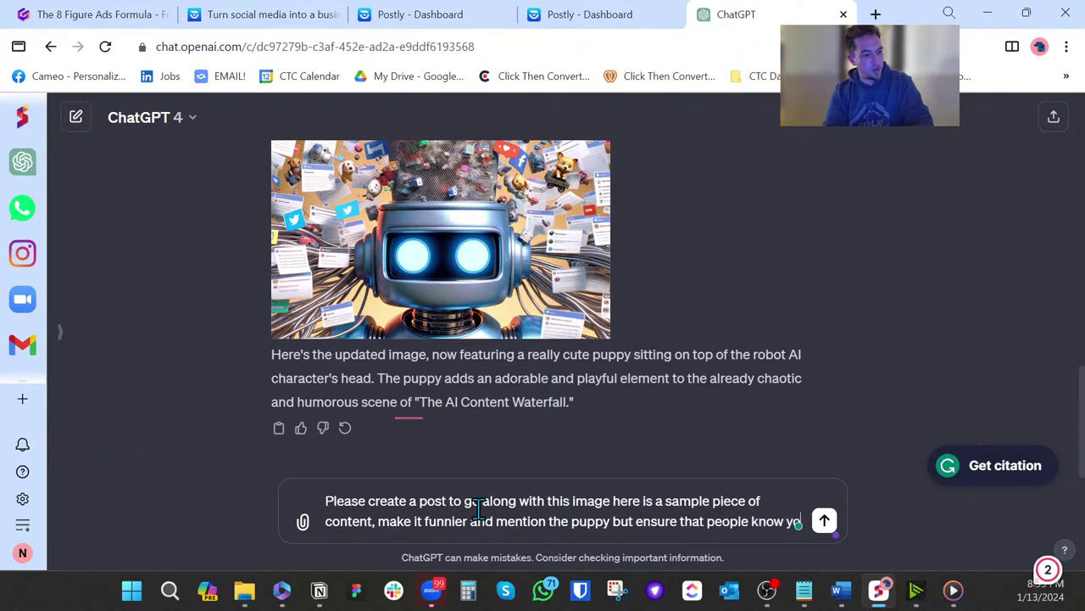
pyautogui.write('u can create')
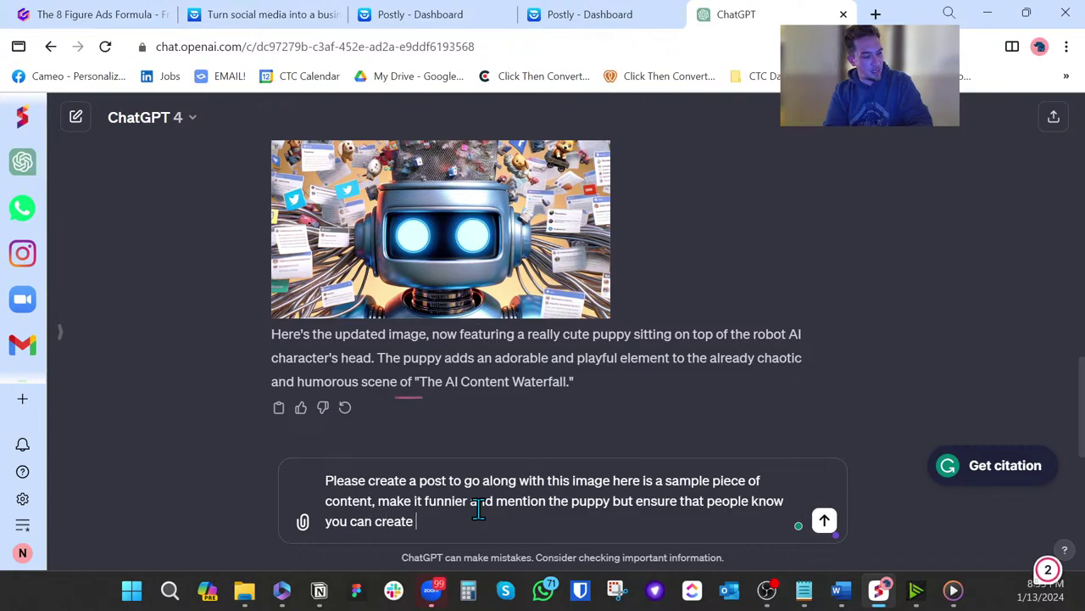
pyautogui.write(' a ton of conten')
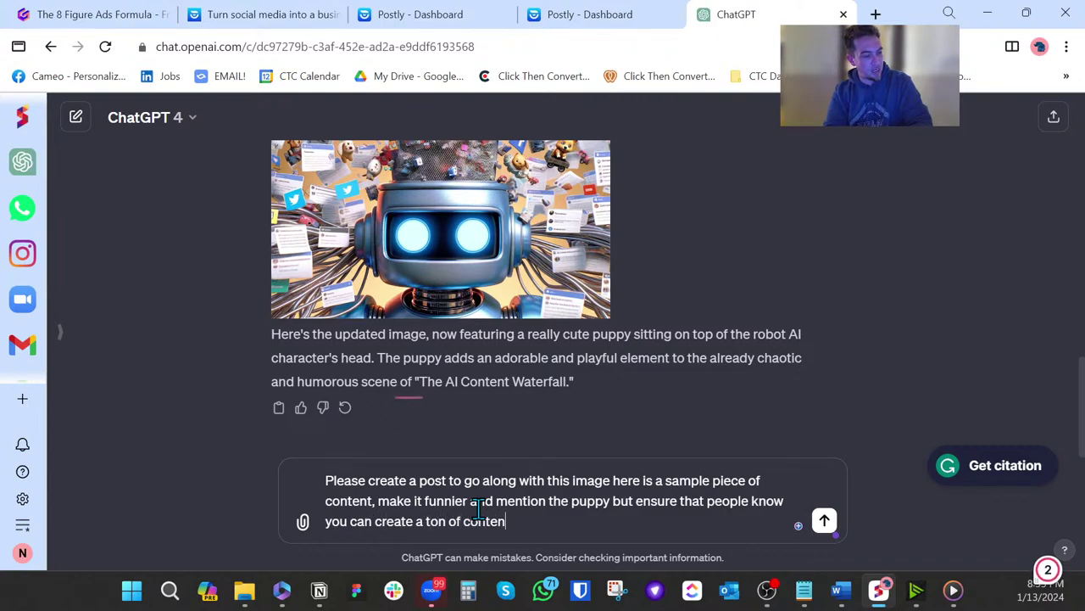
pyautogui.write('t with AI that is ')
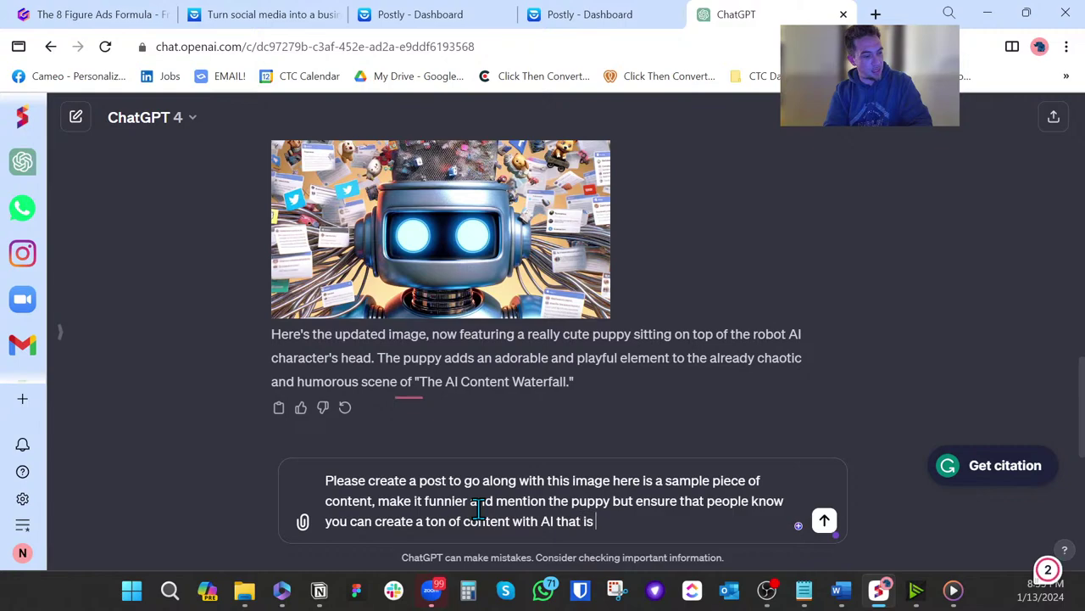
pyautogui.write('awesome and')
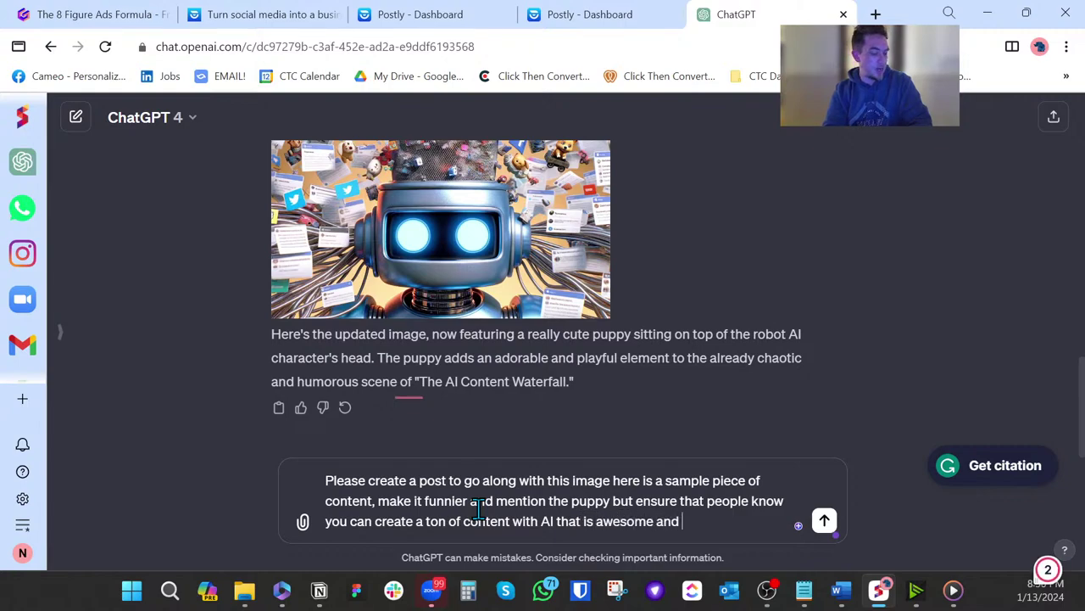
pyautogui.write(' post it everyw')
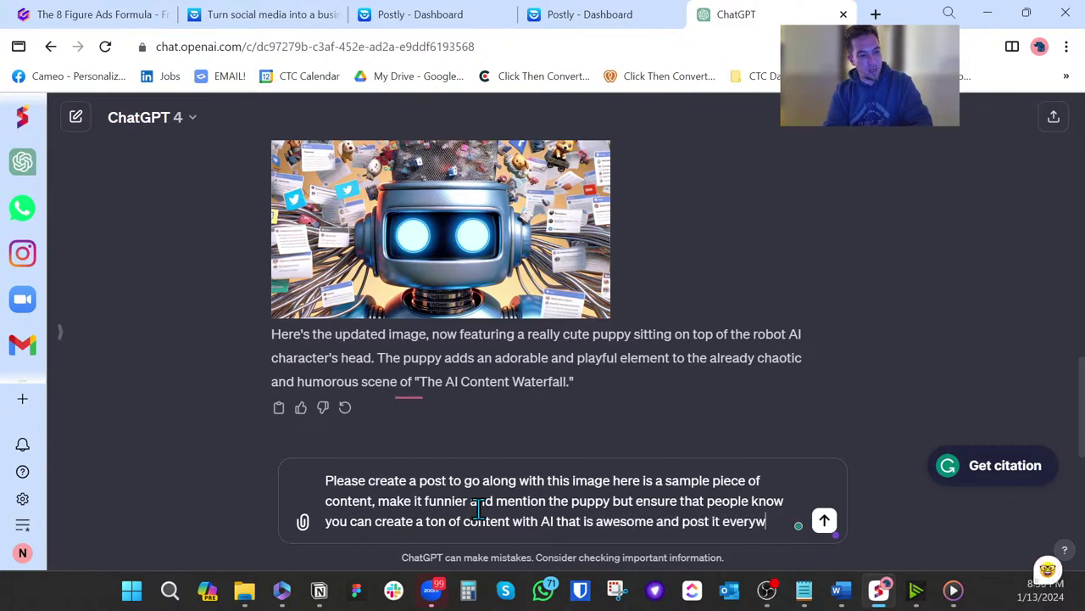
pyautogui.write('here at the same time.')
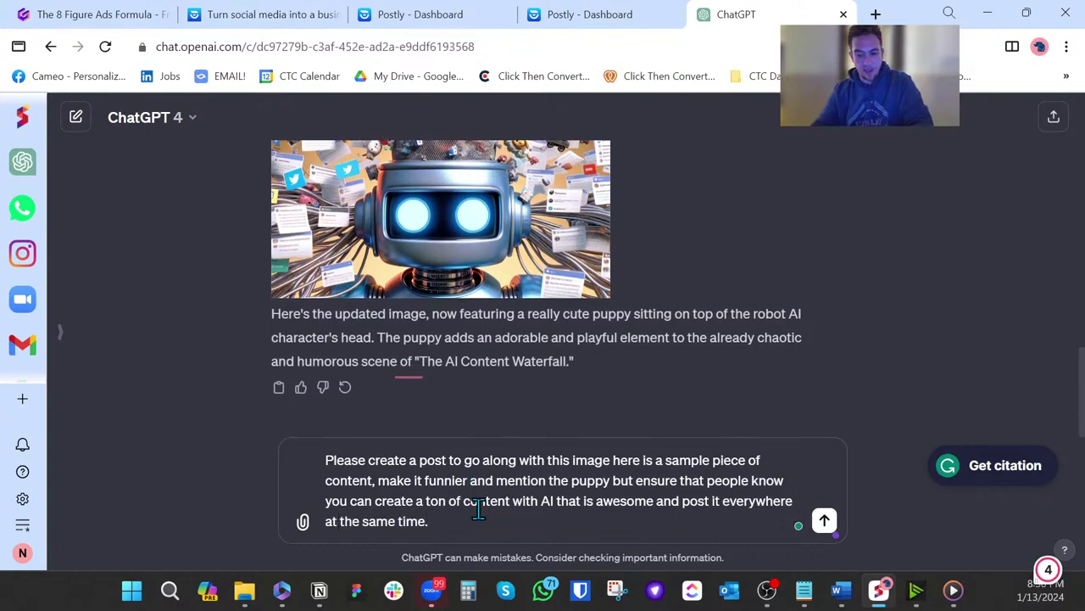
pyautogui.hotkey('shift', 'Return')
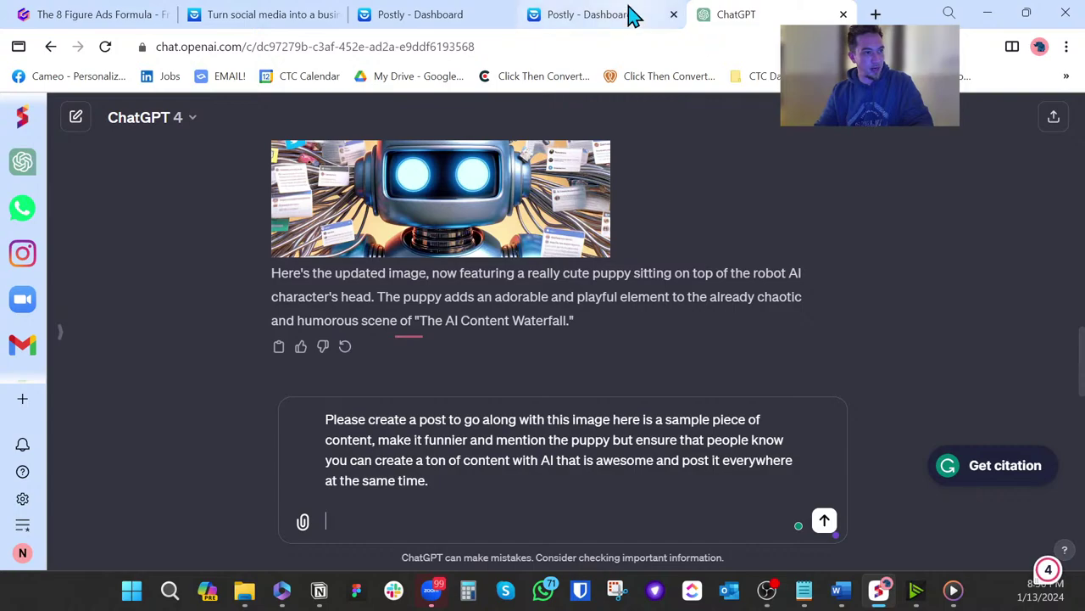
pyautogui.click(628, 15)
# Copy the Postly caption into ChatGPT below the prompt as a sample and send it
pyautogui.scroll(2, 526, 263)
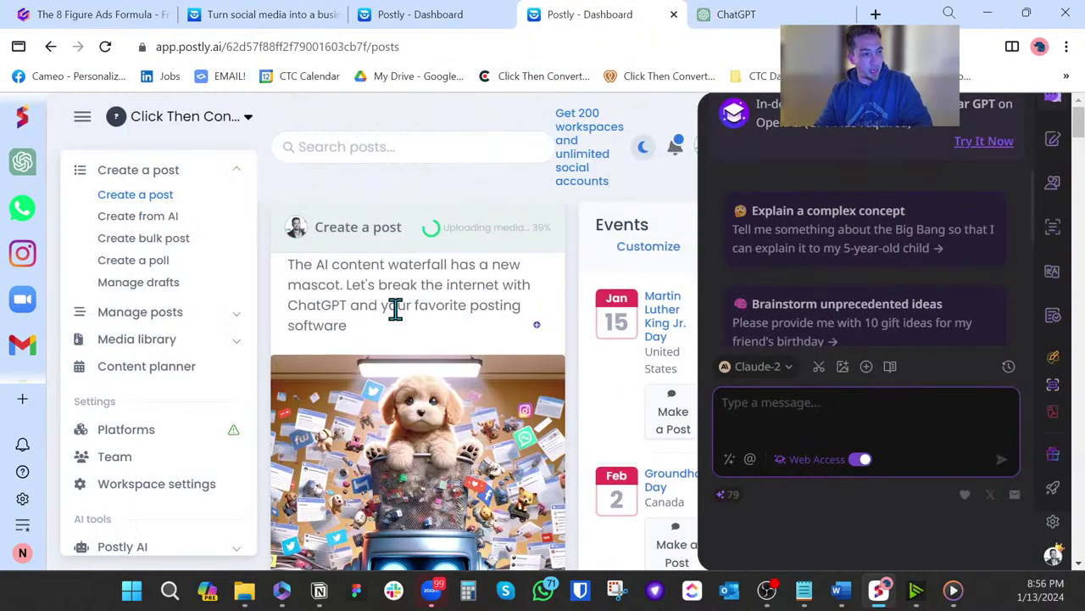
pyautogui.tripleClick(395, 311)
pyautogui.hotkey('ctrl', 'c')
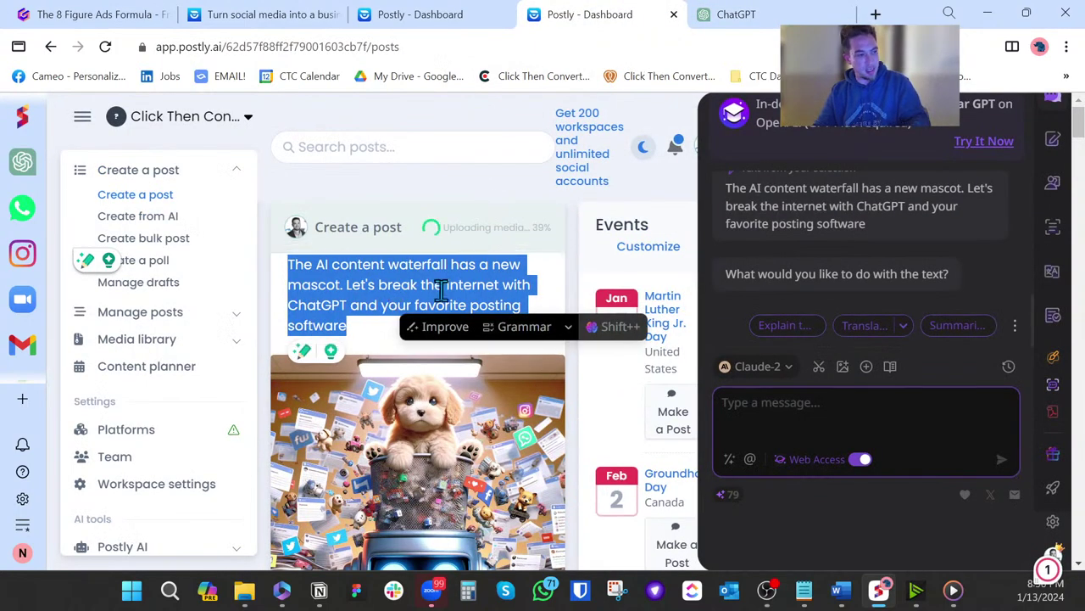
pyautogui.click(710, 28)
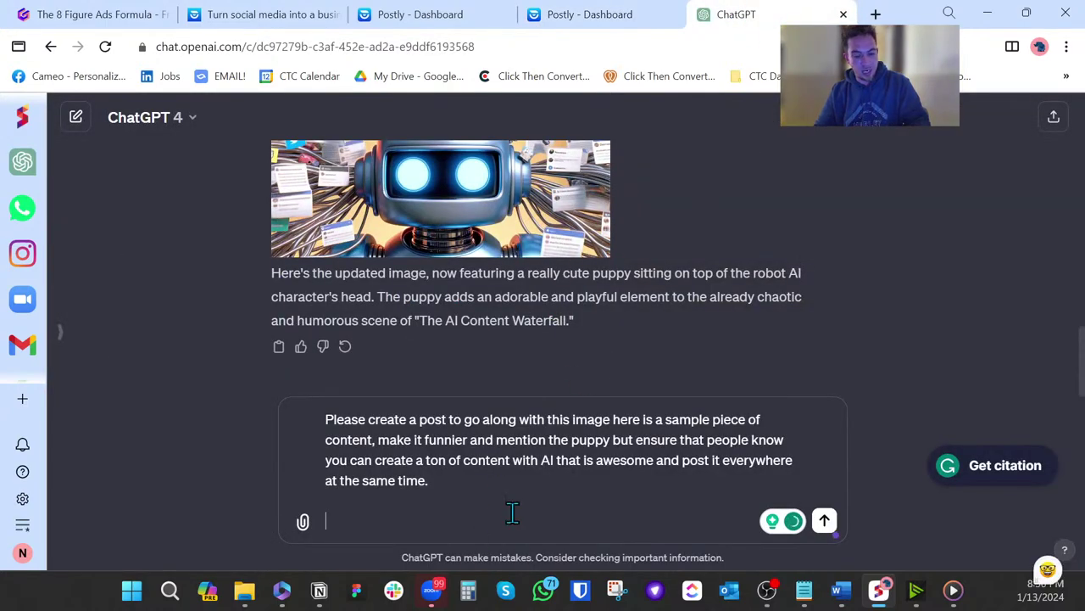
pyautogui.hotkey('ctrl', 'v')
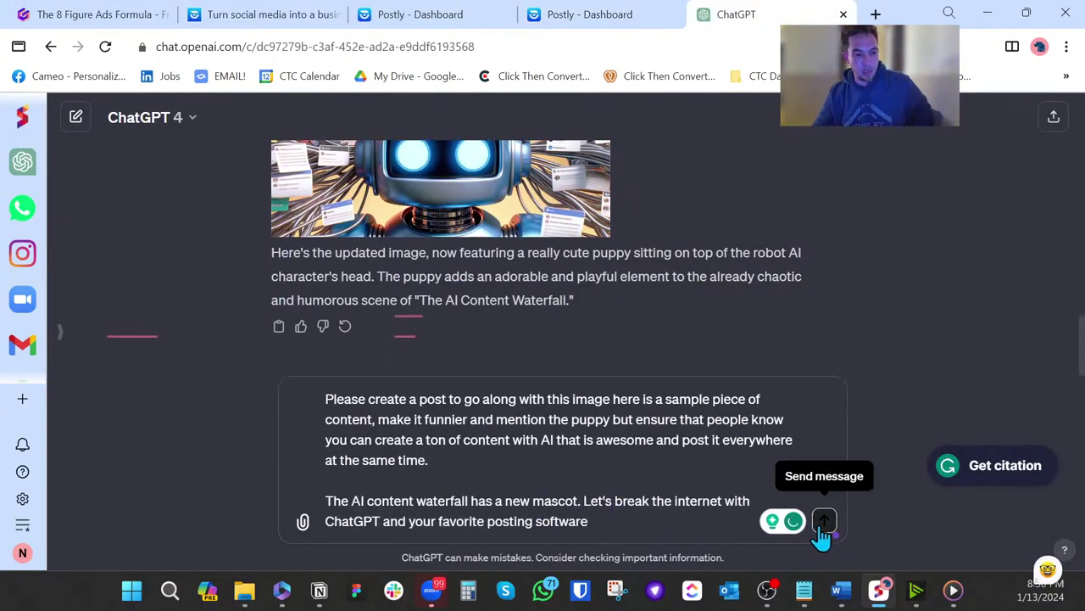
pyautogui.click(822, 526)
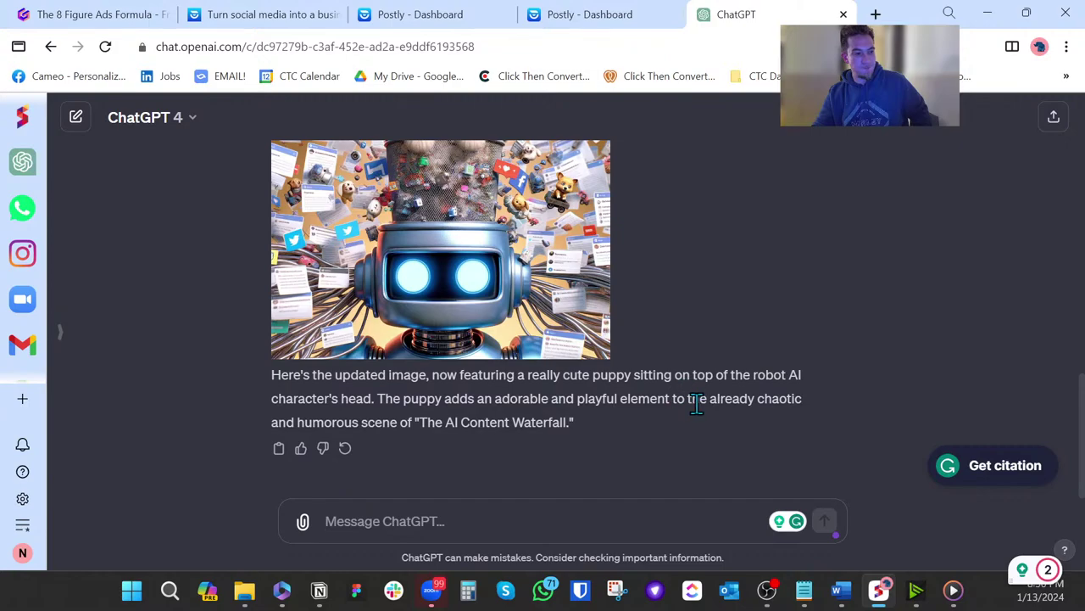
# Resend the sample caption as a new ChatGPT message to get the funnier Content Pup post
pyautogui.scroll(5, 696, 407)
pyautogui.scroll(-5, 698, 403)
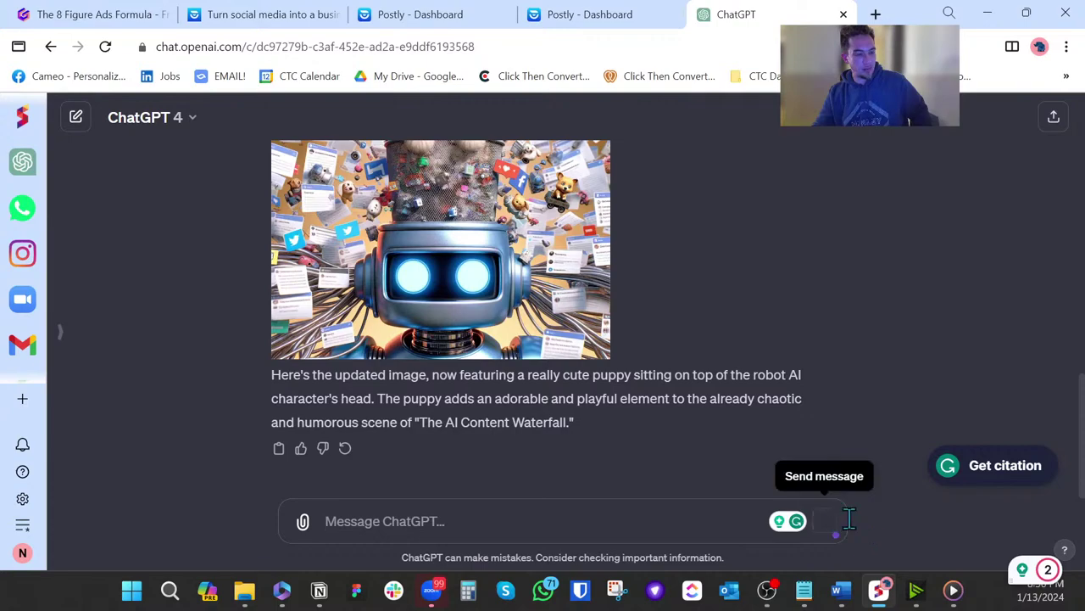
pyautogui.click(817, 521)
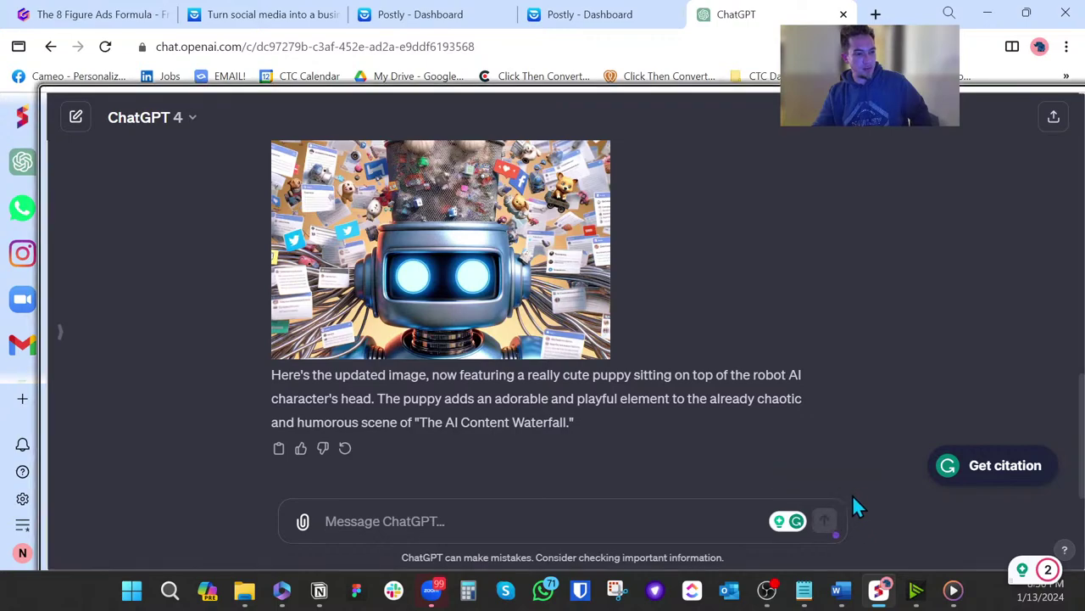
pyautogui.click(478, 521)
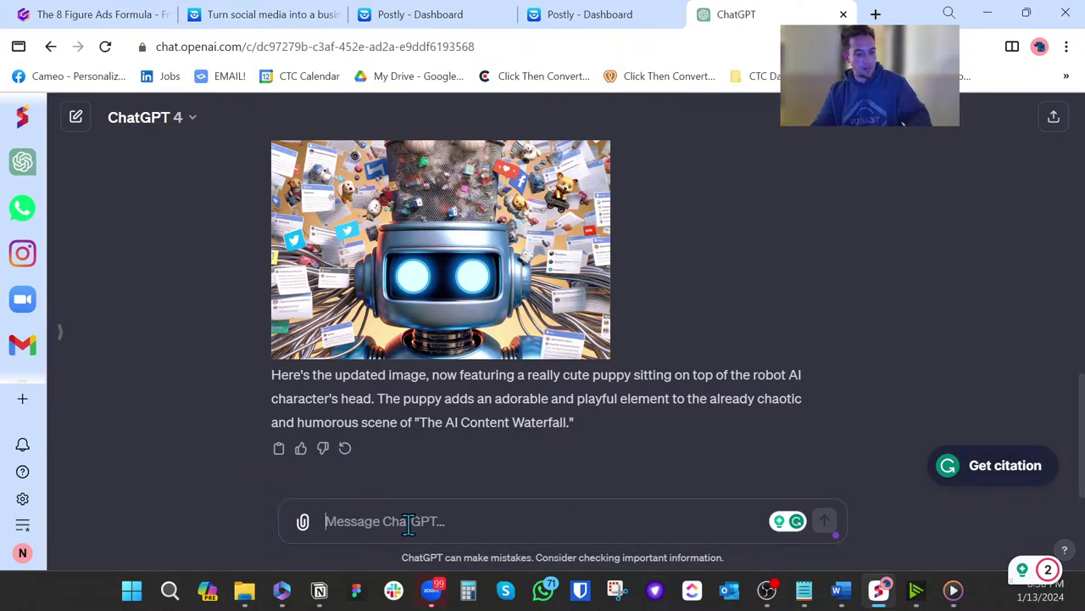
pyautogui.hotkey('ctrl', 'v')
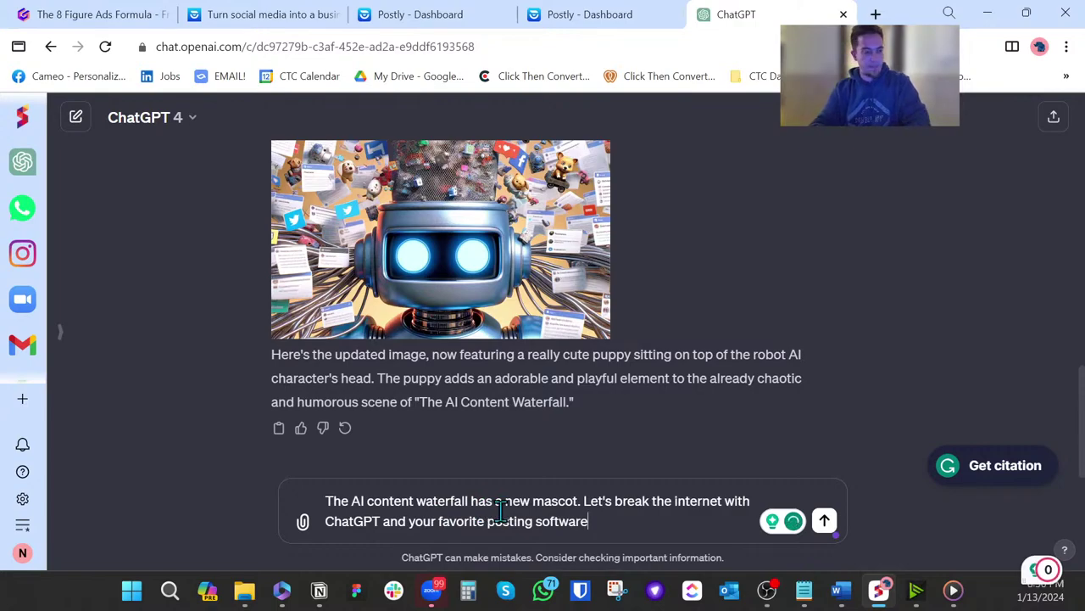
pyautogui.hotkey('ctrl', 'a')
pyautogui.press('Return')
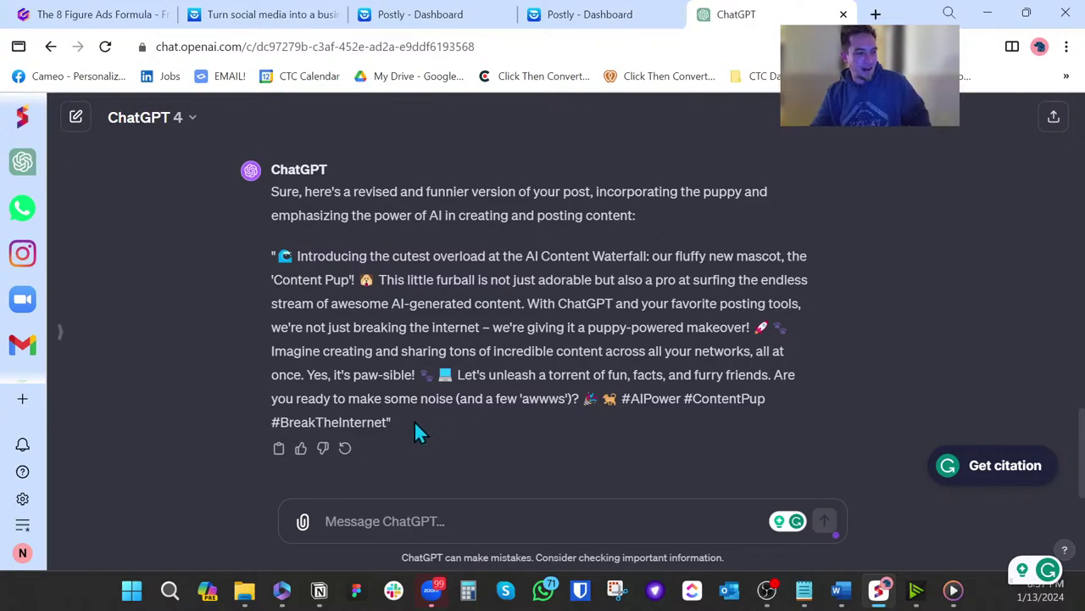
# Copy ChatGPT's Content Pup post and paste it over the old Postly caption
pyautogui.moveTo(393, 425); pyautogui.dragTo(268, 260)
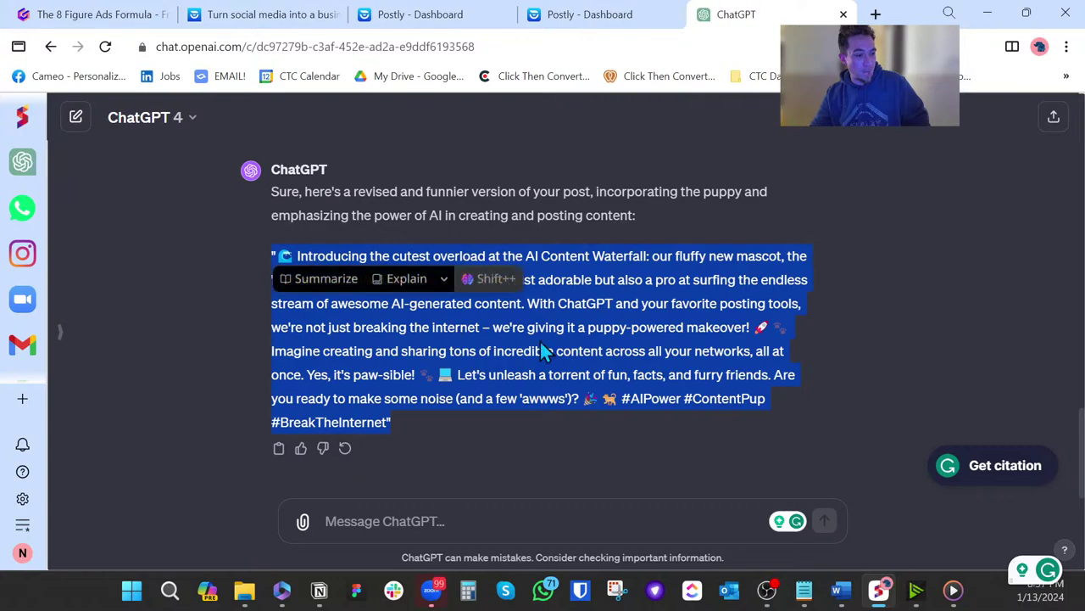
pyautogui.rightClick(621, 331)
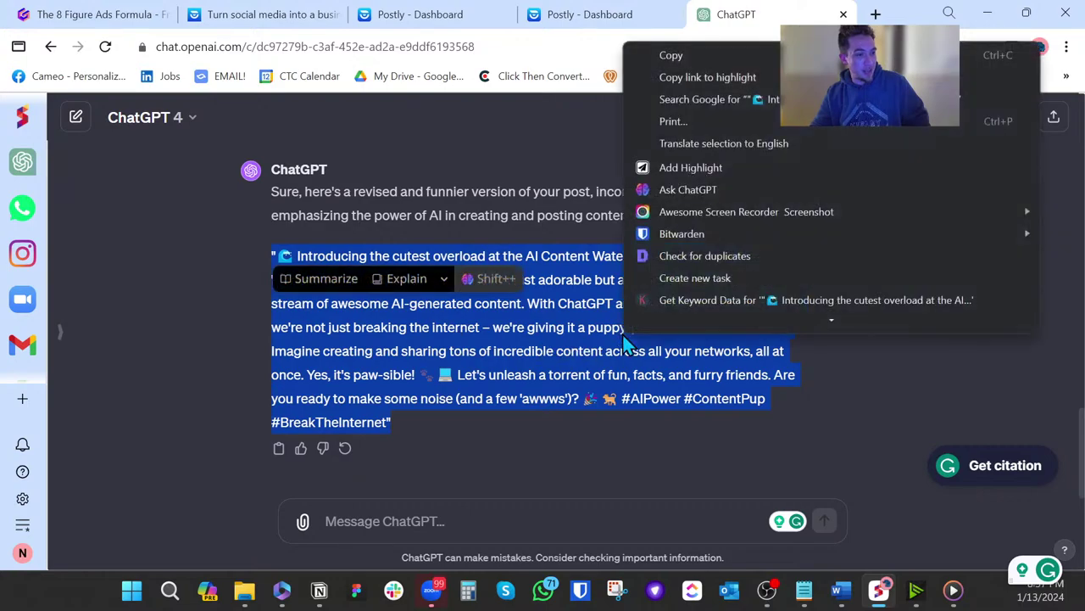
pyautogui.click(699, 49)
pyautogui.click(593, 15)
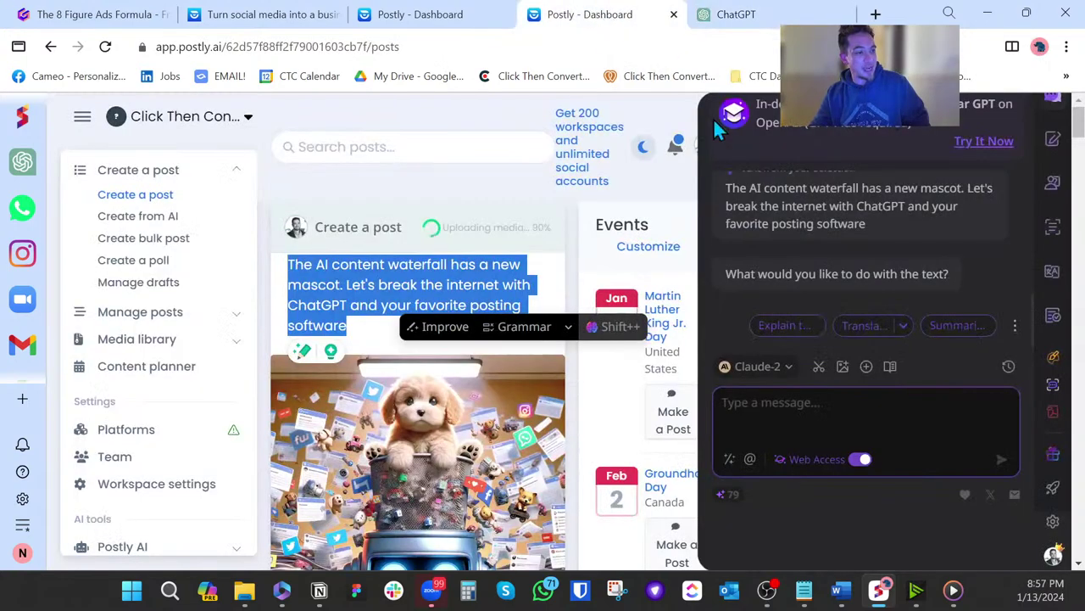
pyautogui.doubleClick(396, 305)
pyautogui.hotkey('ctrl', 'v')
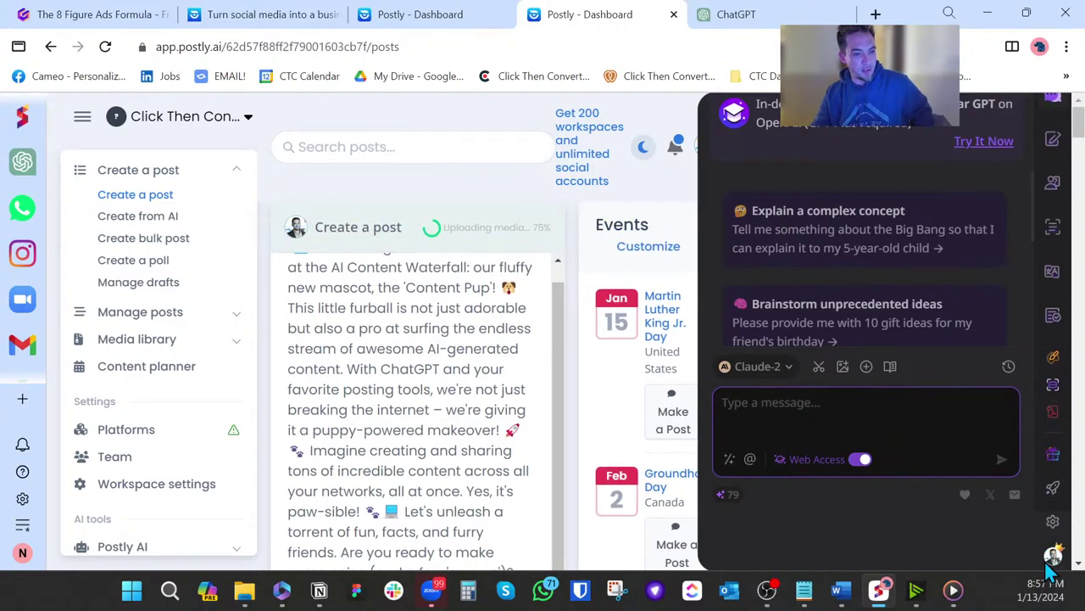
# Launch the Sider extension and switch its sidebar to the Compose panel
pyautogui.moveTo(1054, 561)
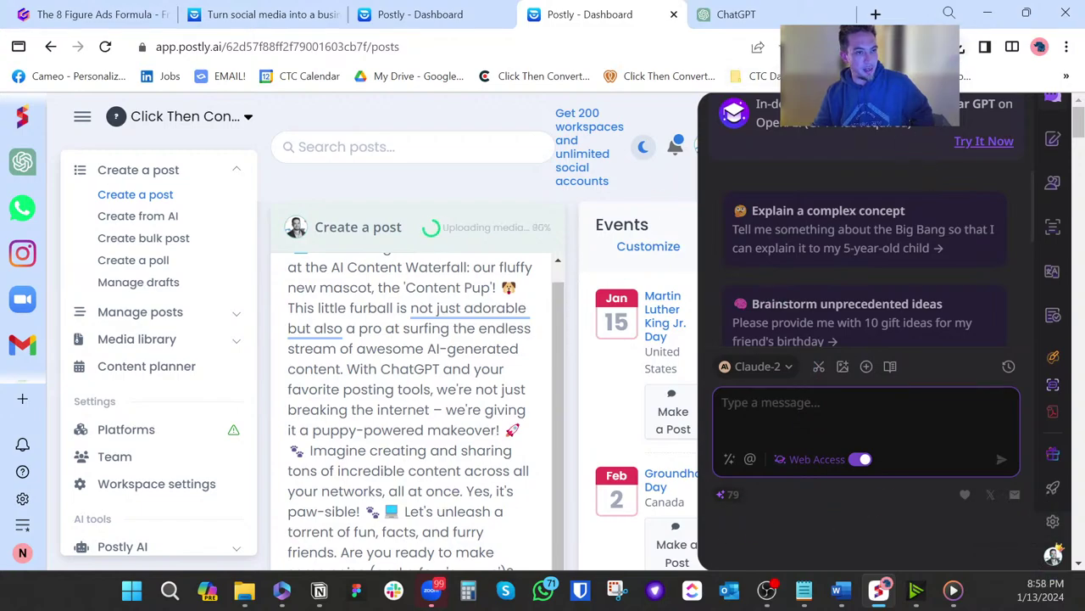
pyautogui.click(984, 46)
pyautogui.scroll(-2, 812, 373)
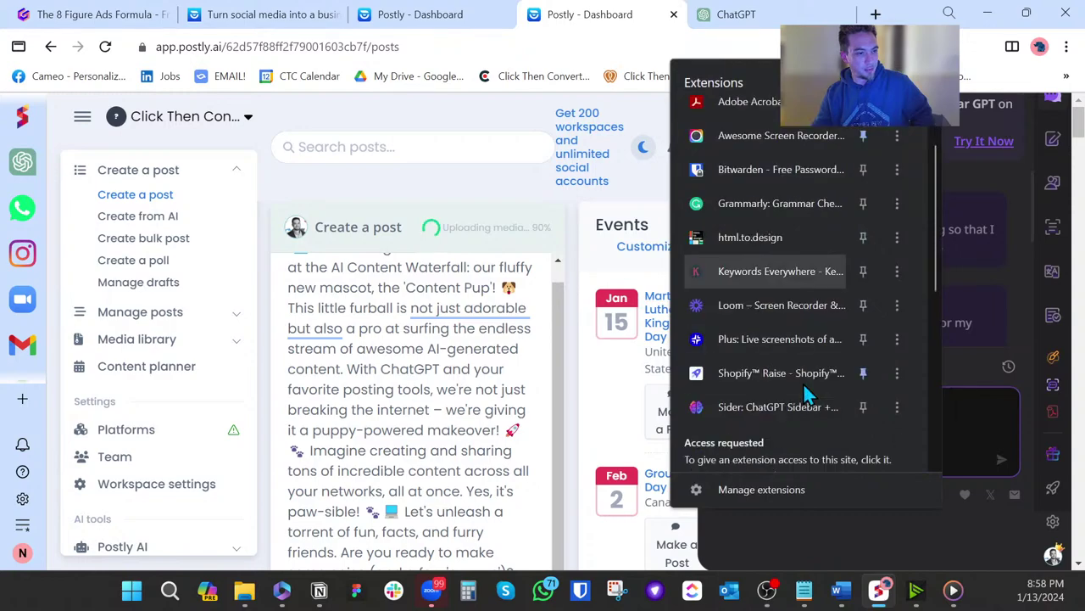
pyautogui.click(799, 407)
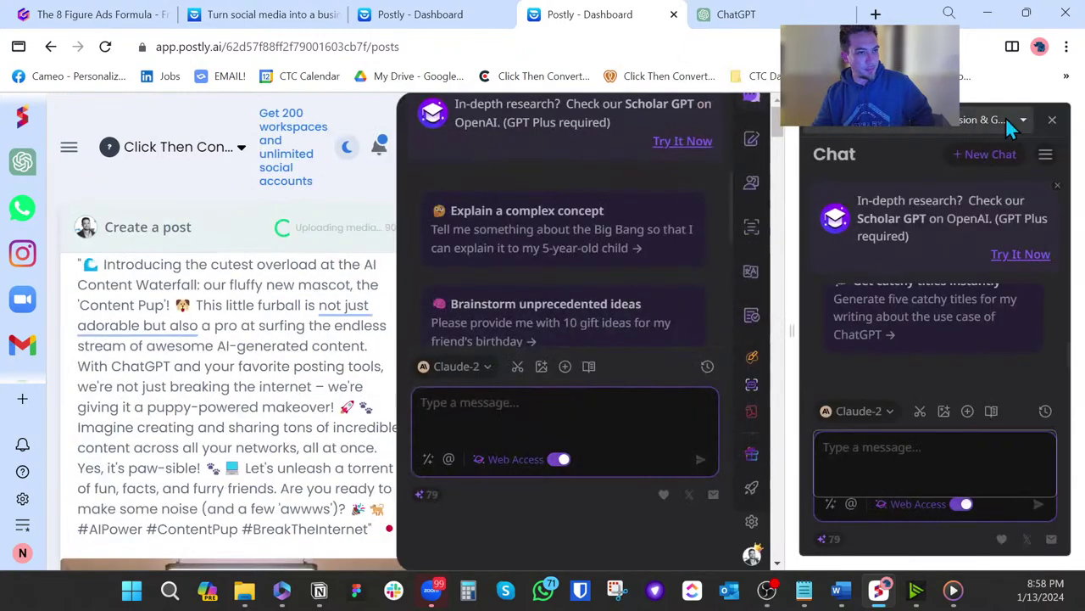
pyautogui.click(1052, 119)
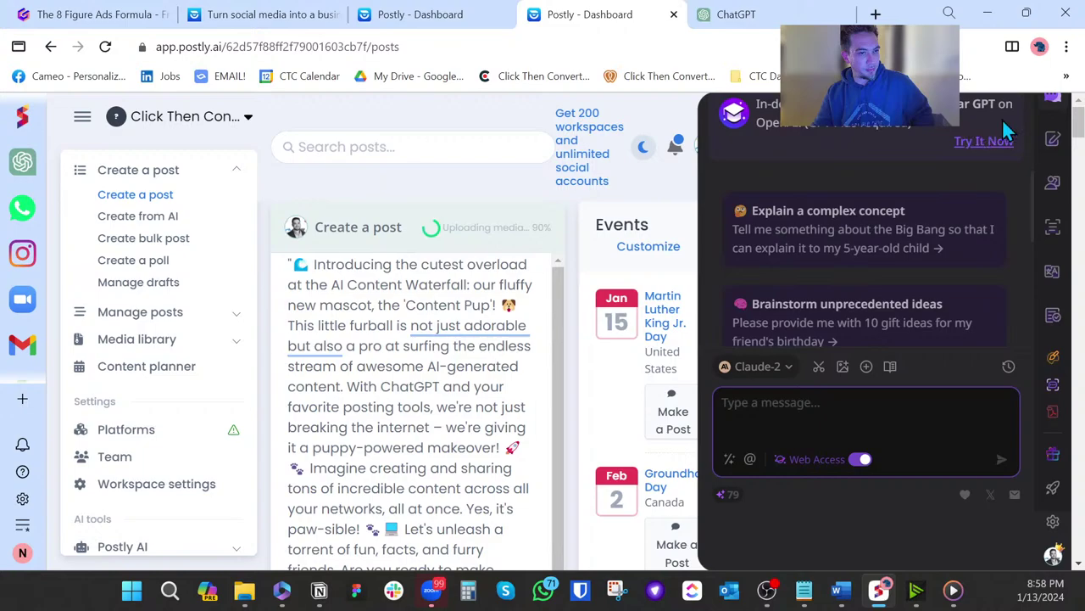
pyautogui.click(1053, 141)
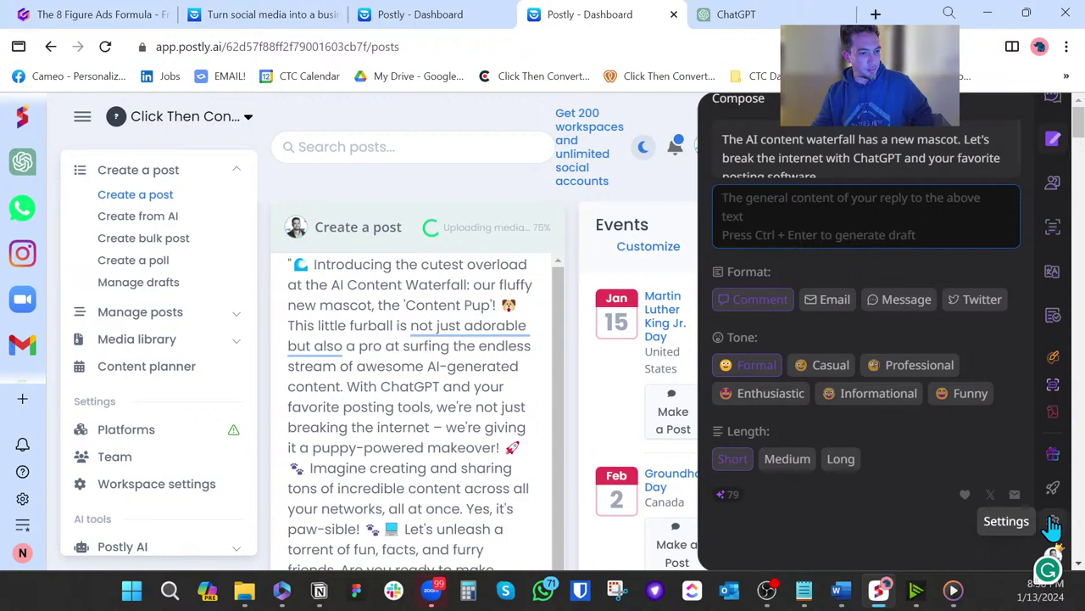
# Open and close Sider settings, then return to the Postly post text
pyautogui.click(1052, 521)
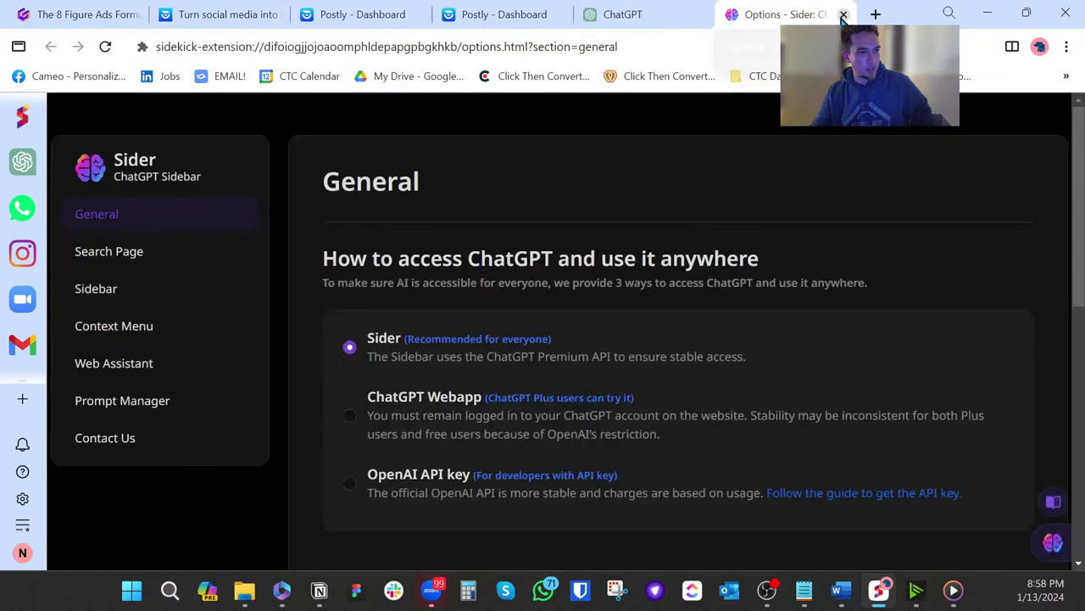
pyautogui.click(843, 14)
pyautogui.click(598, 14)
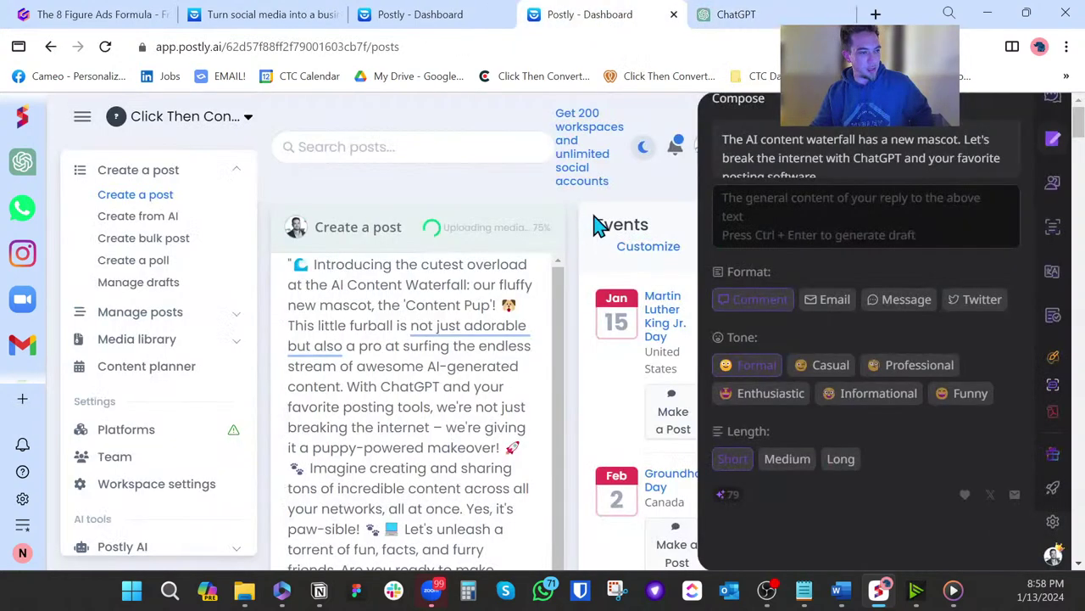
pyautogui.click(356, 362)
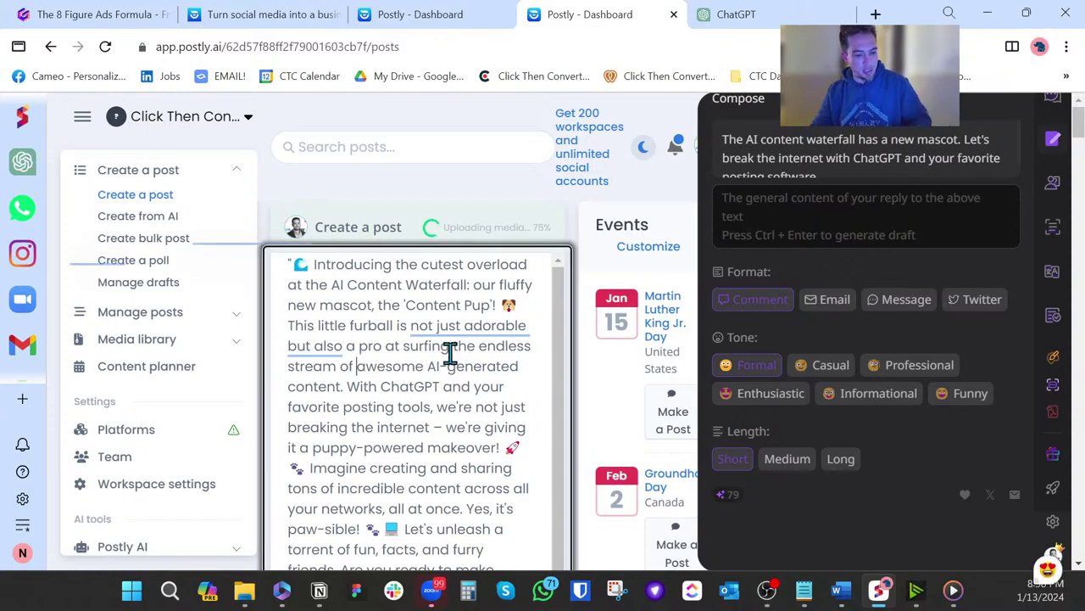
# Select the post text, open hashtag suggestions, and collapse the side menu to widen the editor
pyautogui.hotkey('ctrl', 'a')
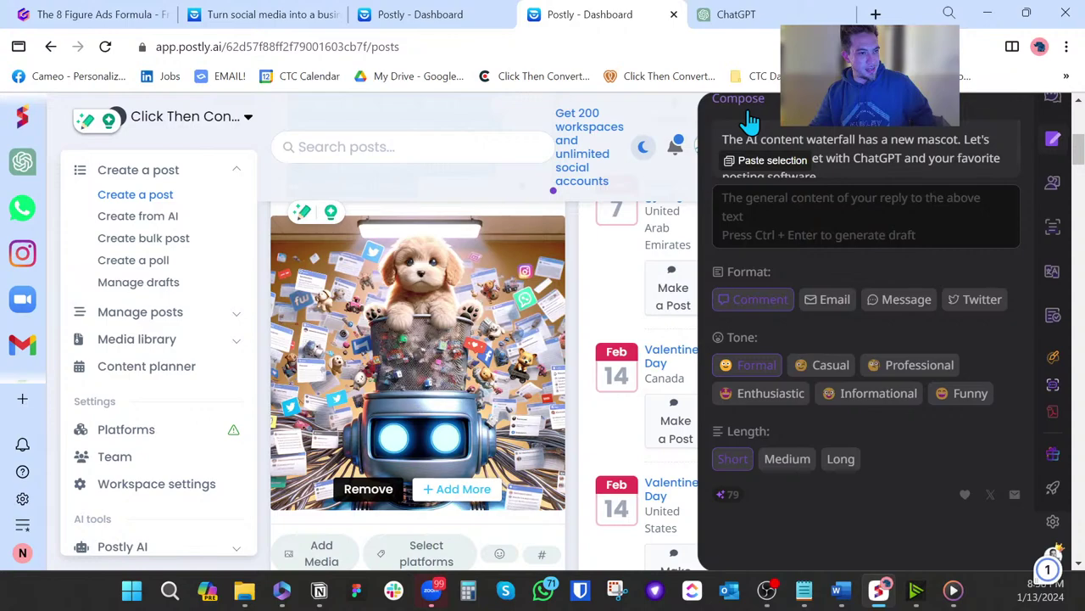
pyautogui.click(762, 135)
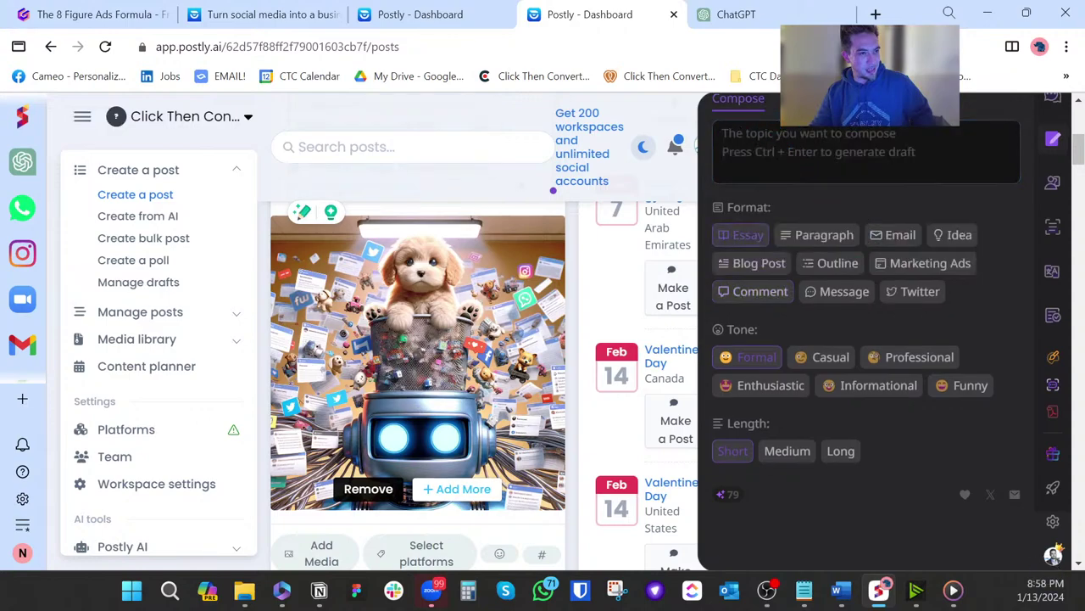
pyautogui.scroll(-6, 424, 424)
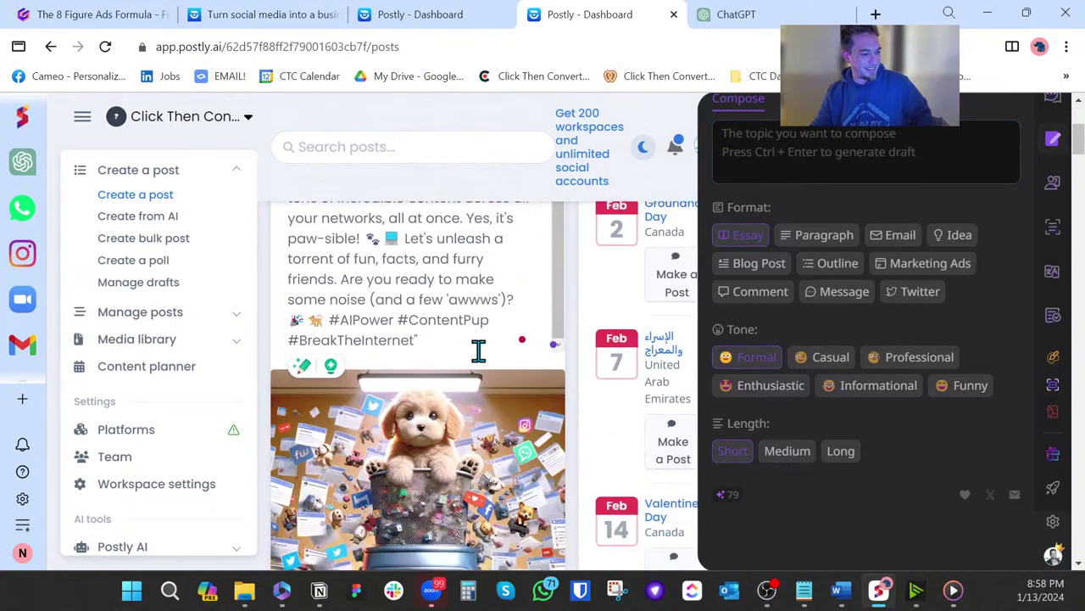
pyautogui.scroll(5, 479, 325)
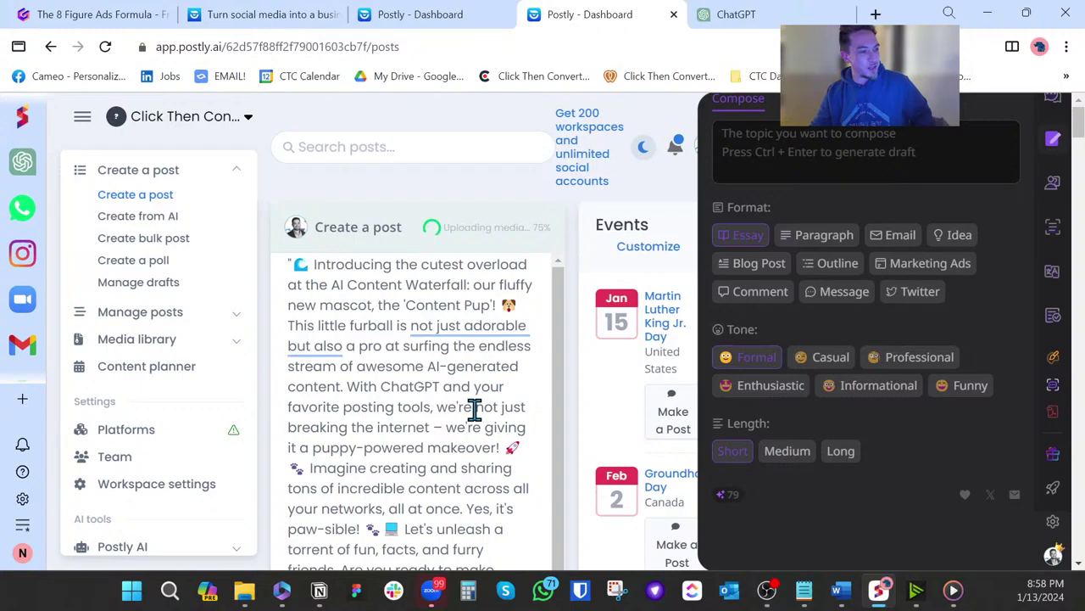
pyautogui.scroll(-5, 489, 346)
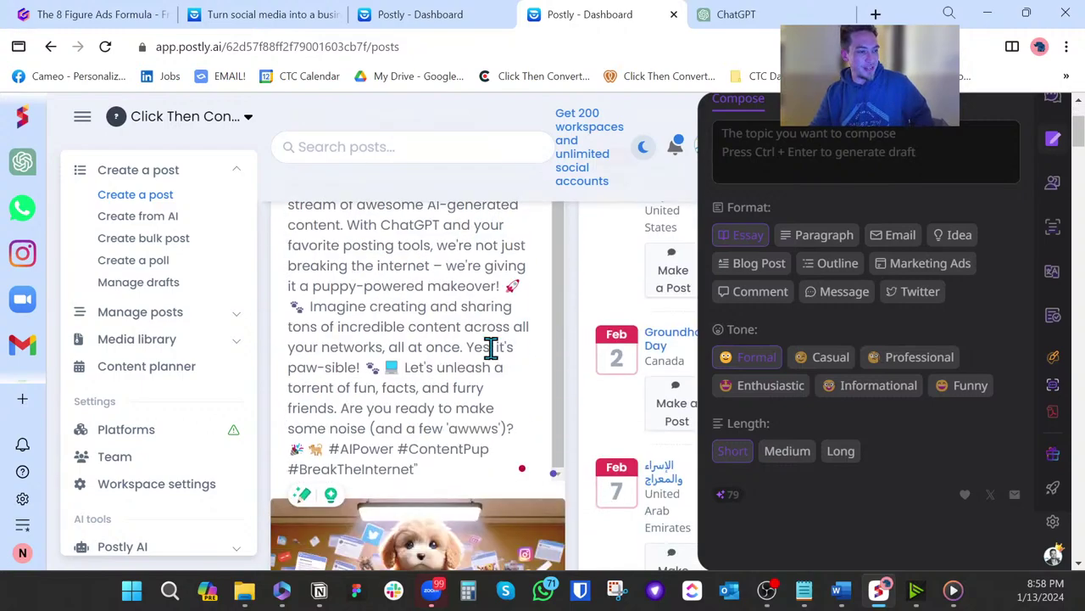
pyautogui.scroll(-5, 490, 346)
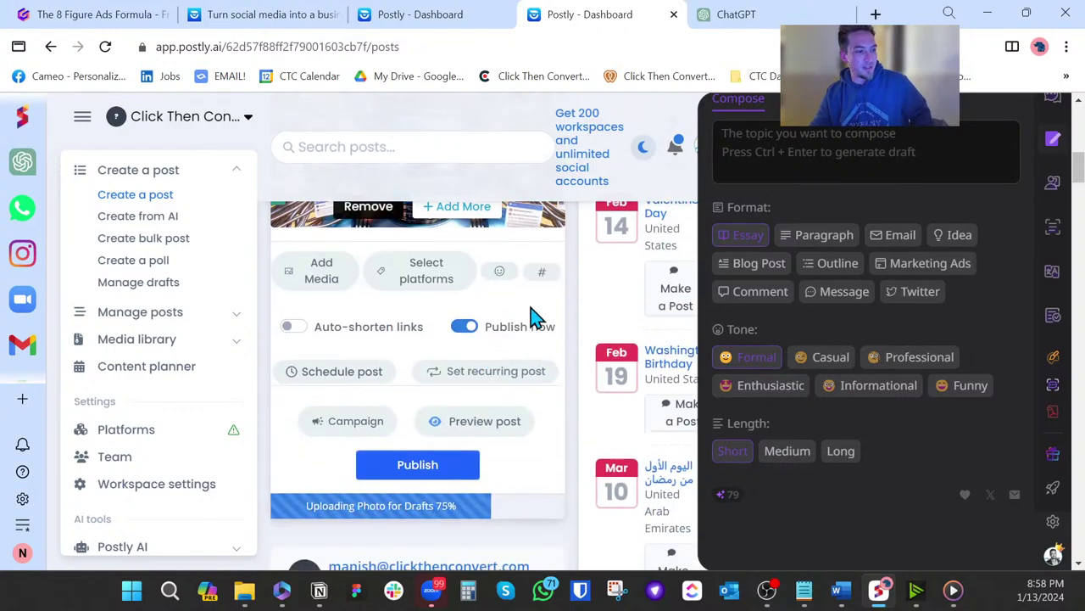
pyautogui.click(543, 274)
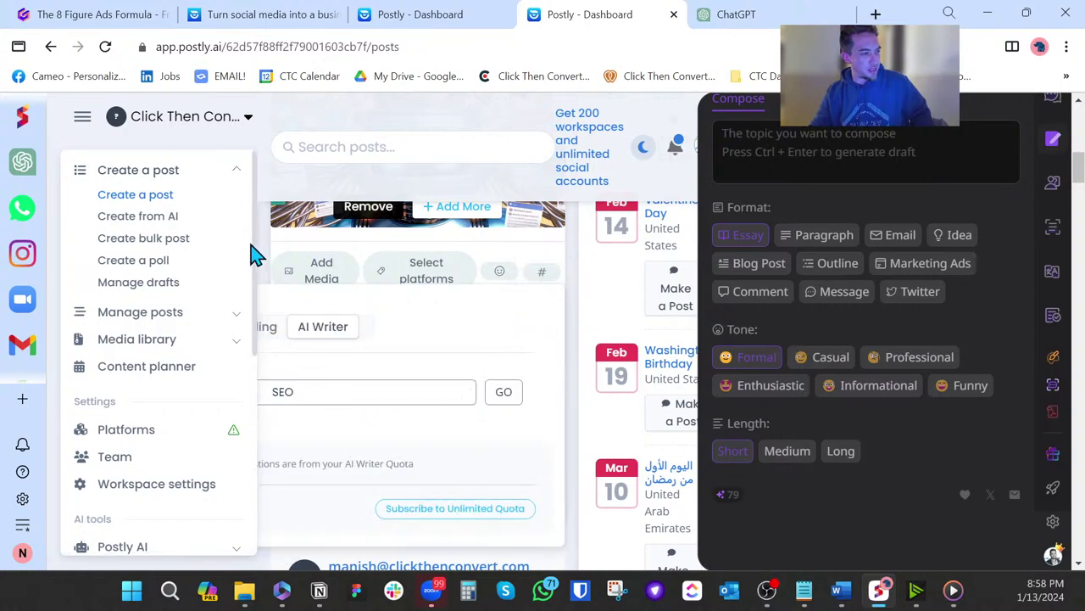
pyautogui.click(81, 117)
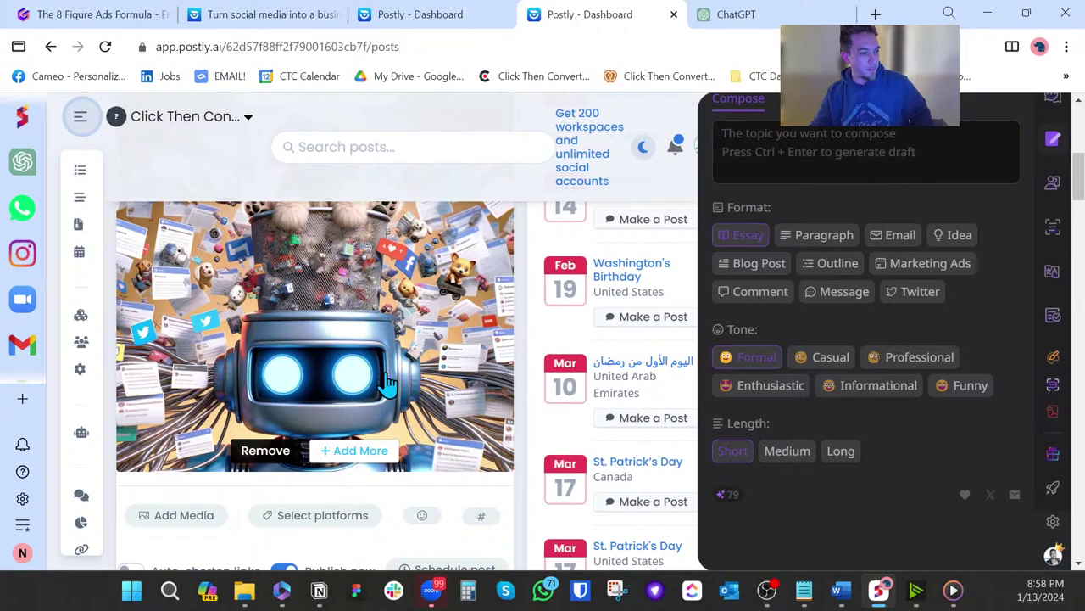
pyautogui.scroll(5, 386, 382)
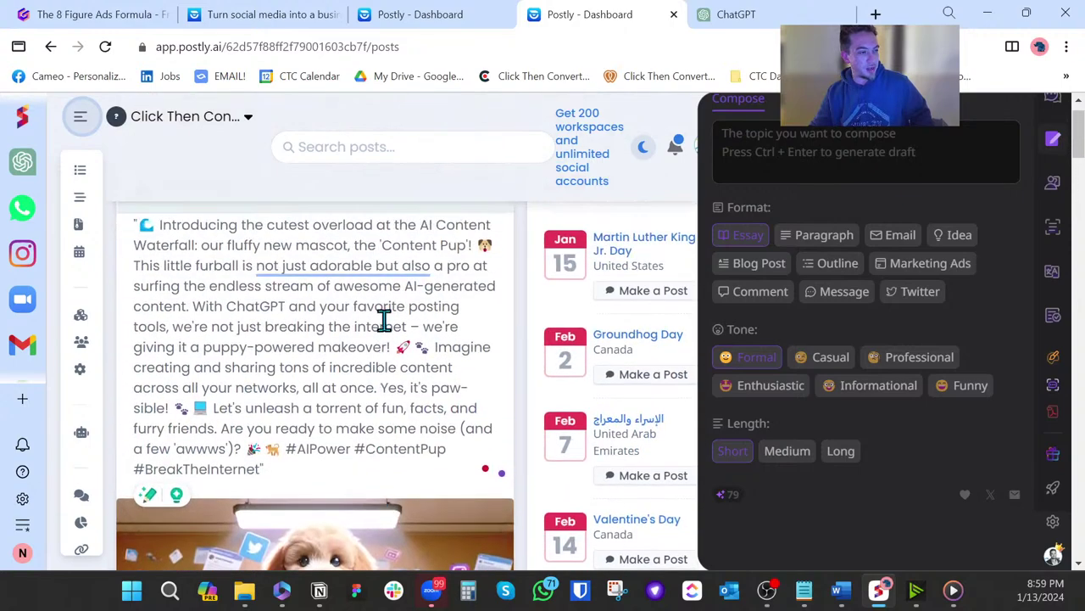
pyautogui.scroll(-2, 385, 320)
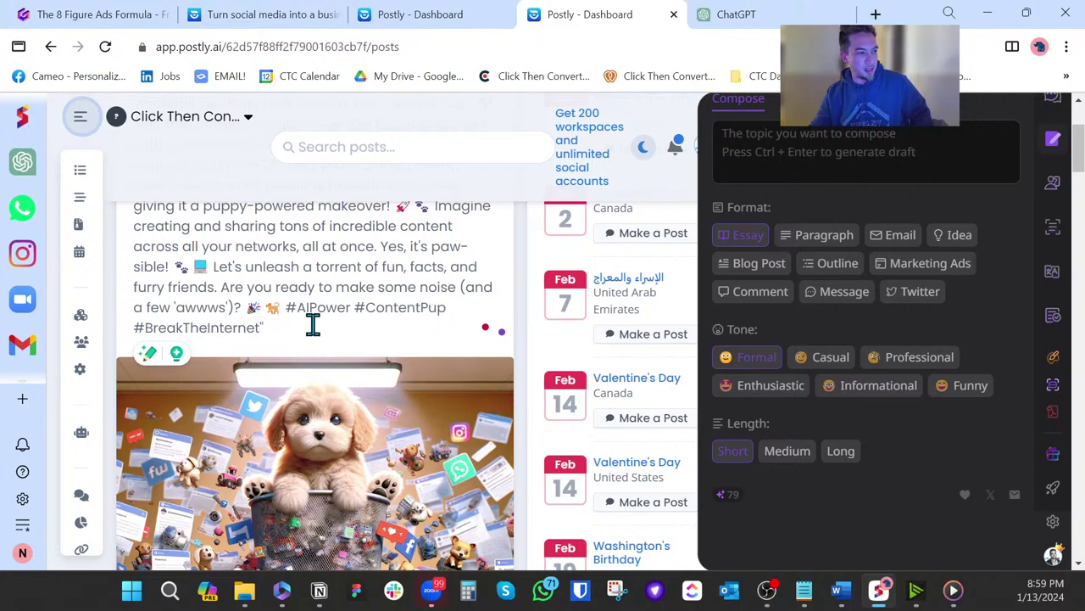
# Insert #AIContentWaterfall after #ContentPup in the caption
pyautogui.click(467, 307)
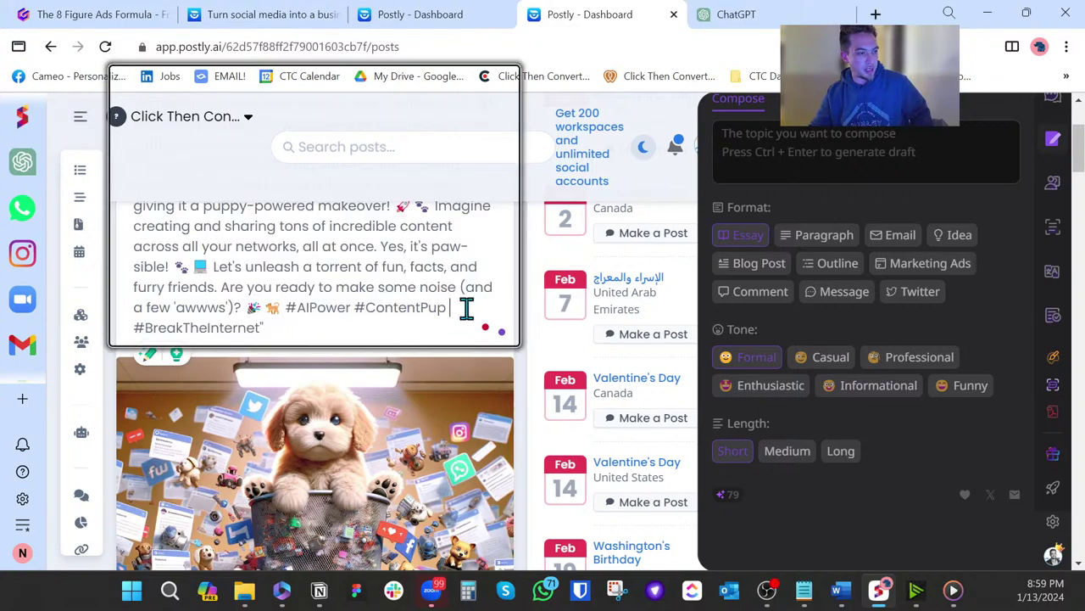
pyautogui.write('#')
pyautogui.write('AIContent')
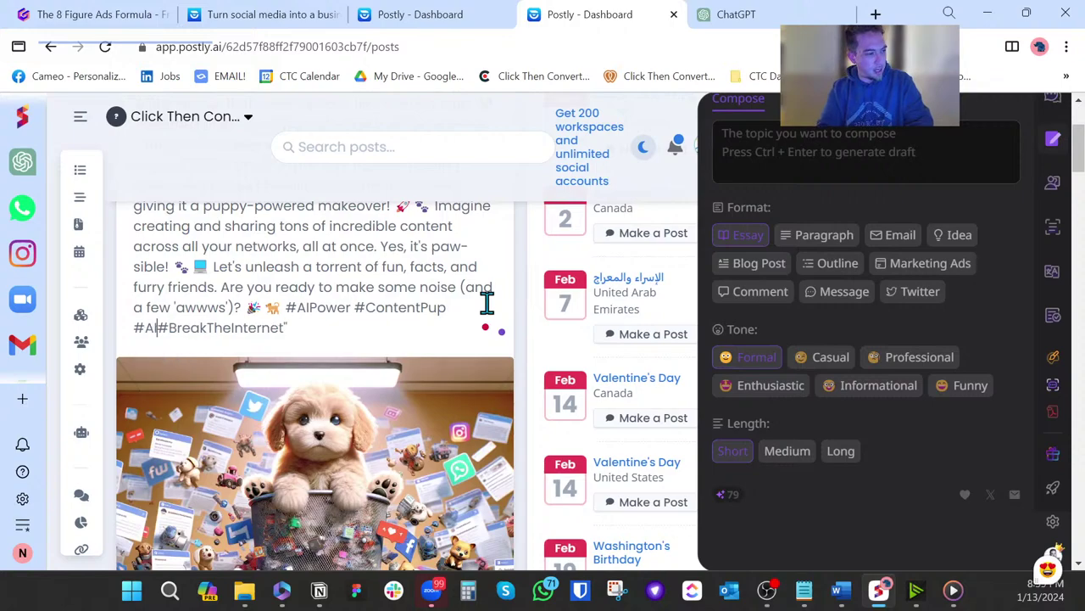
pyautogui.write('Waterfall')
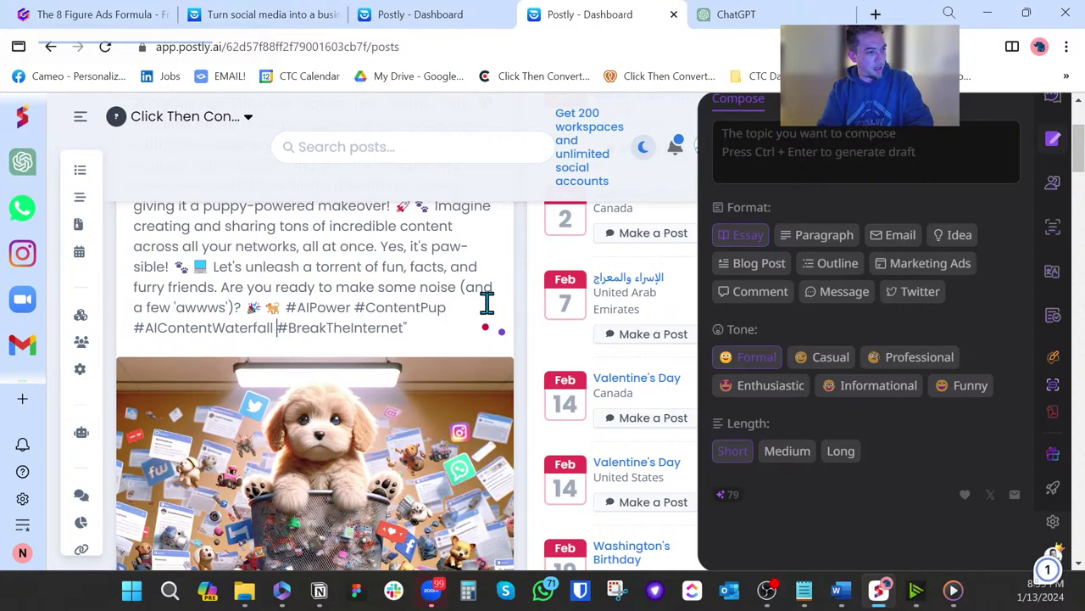
pyautogui.scroll(-2, 488, 303)
pyautogui.scroll(-3, 474, 310)
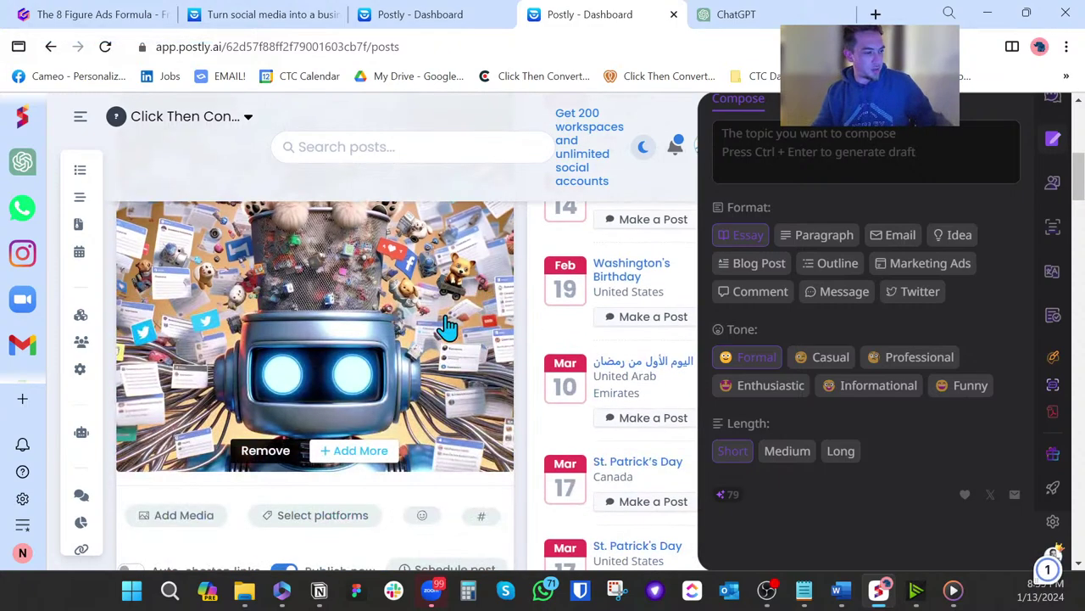
pyautogui.scroll(6, 441, 322)
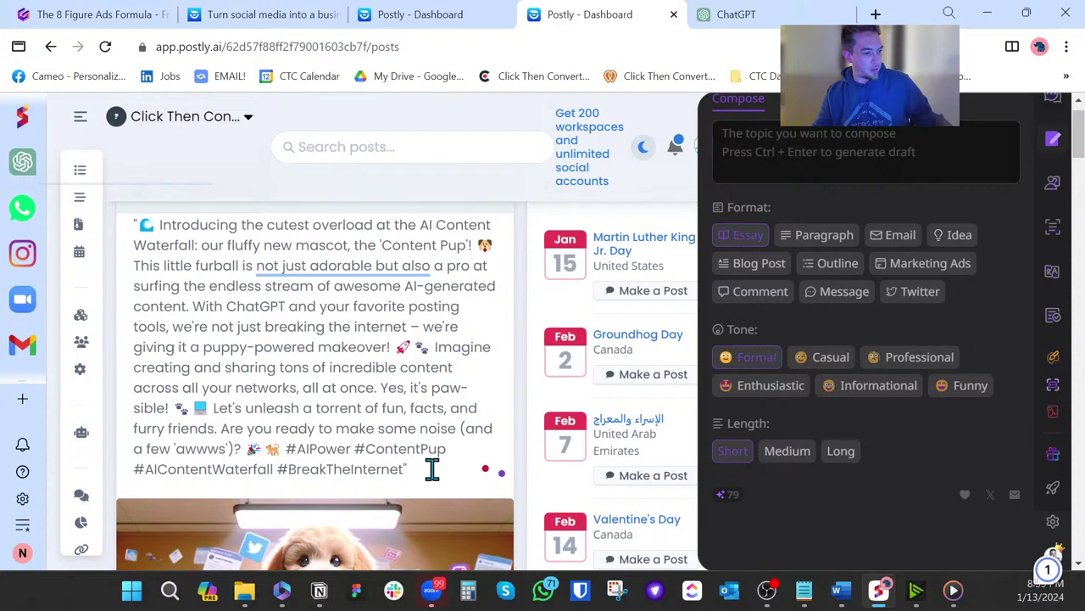
# Remove the caption's quotation marks and accept the rephrasing of the 'not just adorable but also' sentence
pyautogui.click(419, 472)
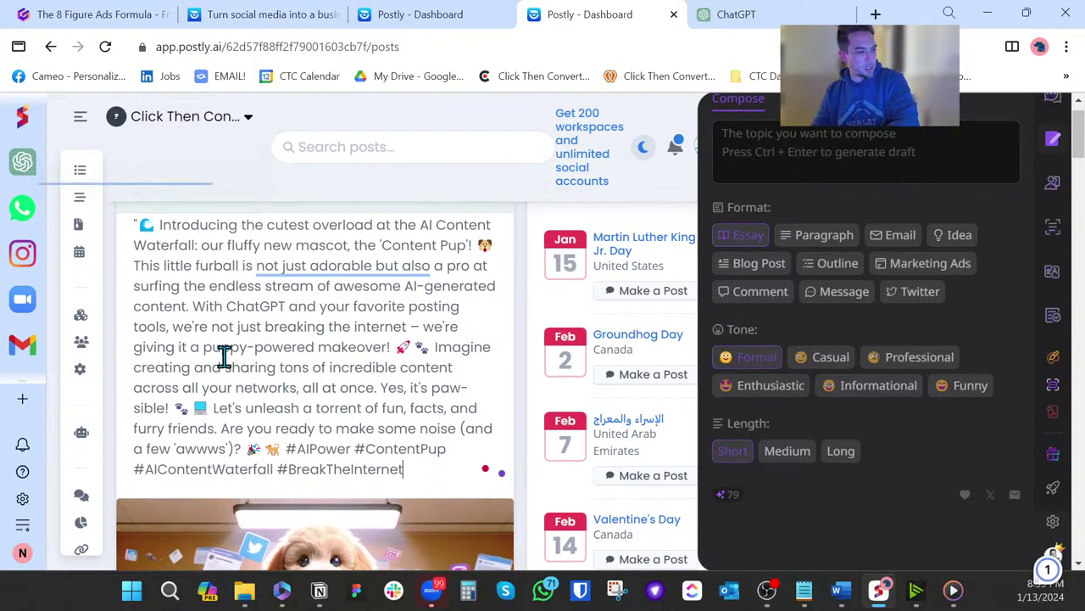
pyautogui.click(140, 219)
pyautogui.press('BackSpace')
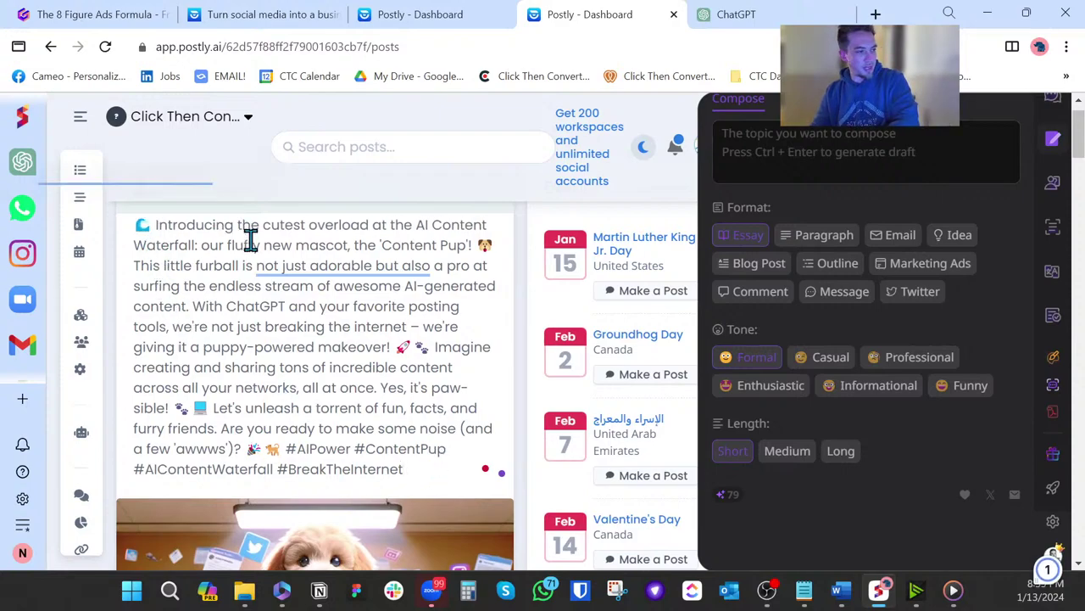
pyautogui.moveTo(270, 263)
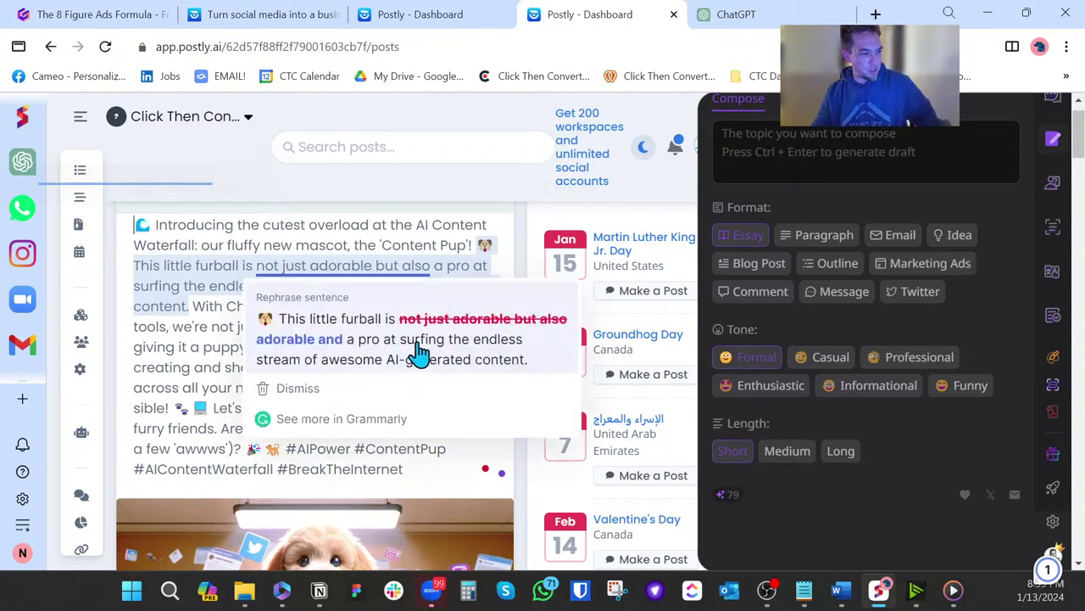
pyautogui.click(424, 351)
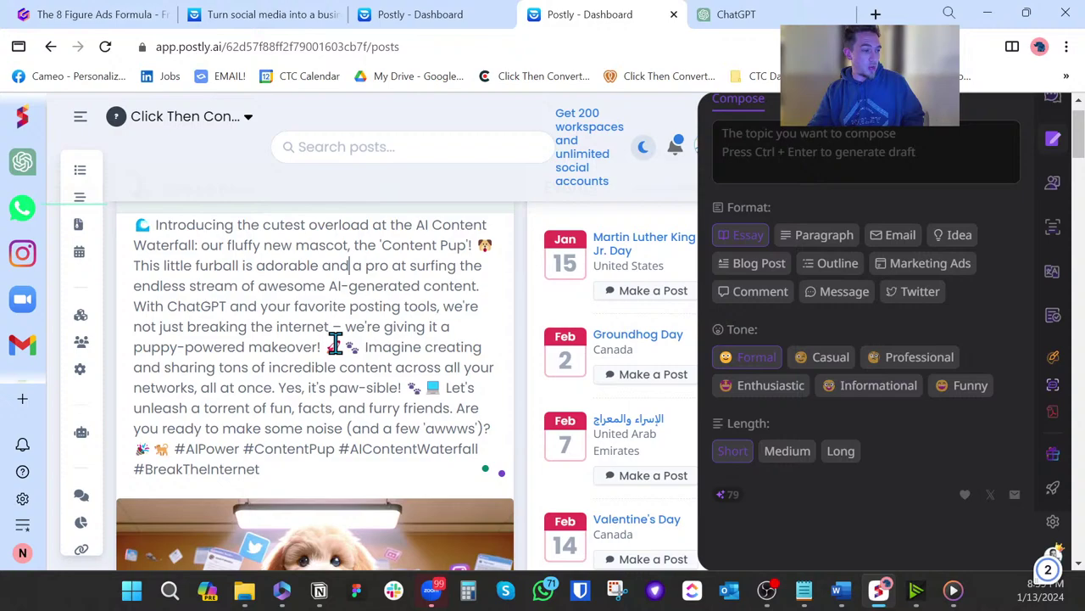
pyautogui.scroll(-10, 387, 325)
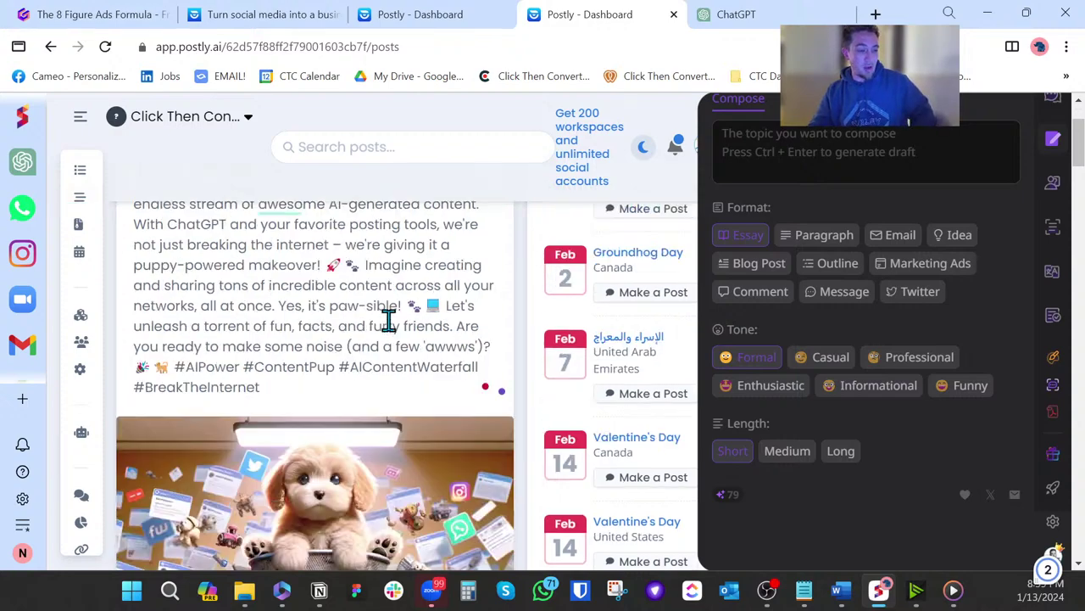
# Generate AI-written hashtag suggestions for the keyword 'AI'
pyautogui.scroll(-3, 420, 339)
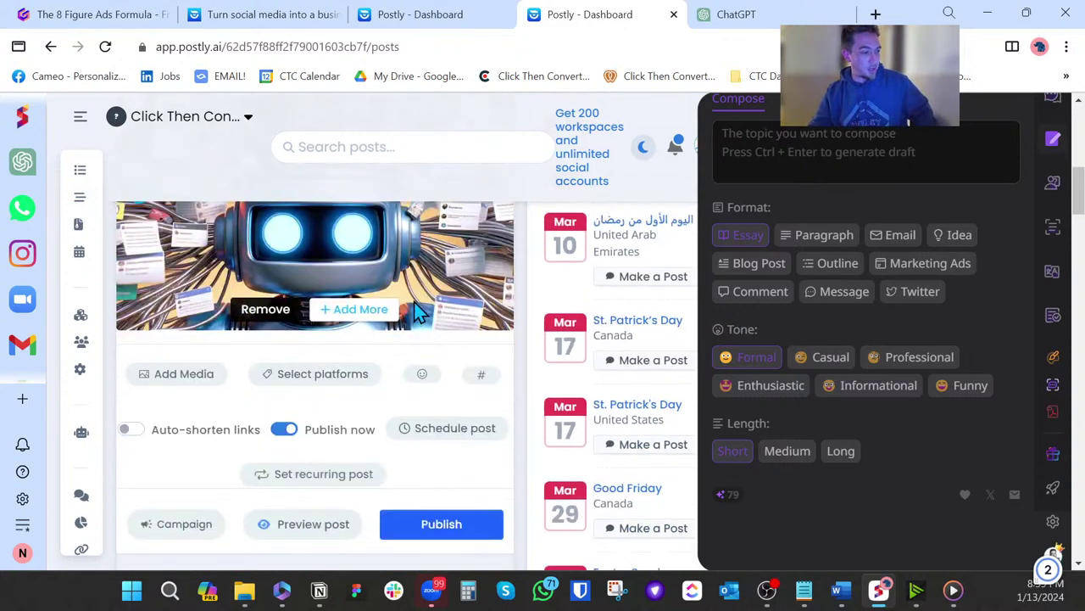
pyautogui.scroll(2, 390, 322)
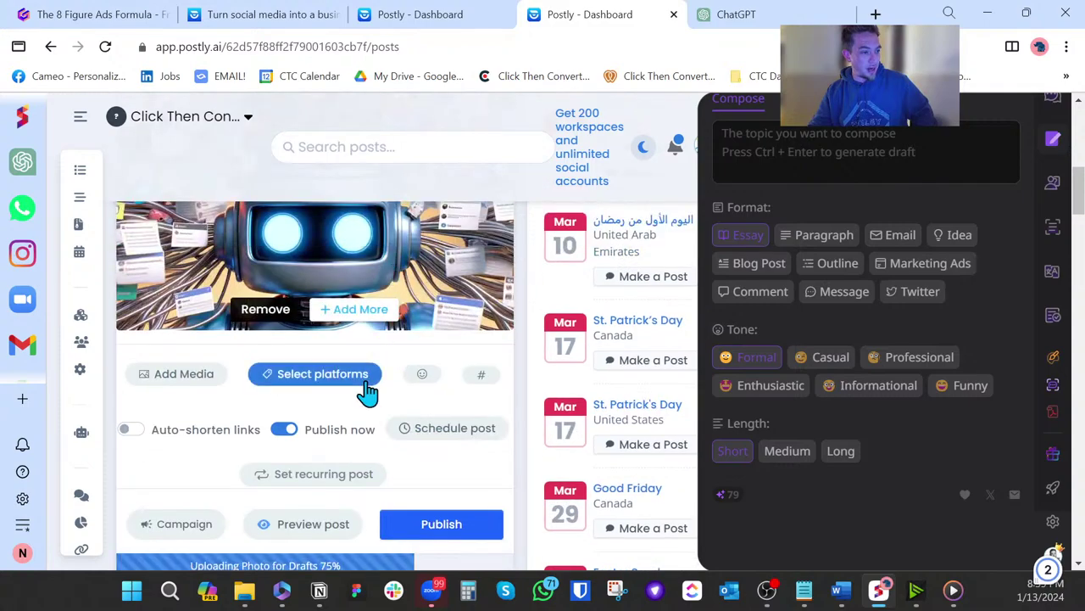
pyautogui.click(481, 374)
pyautogui.scroll(3, 416, 325)
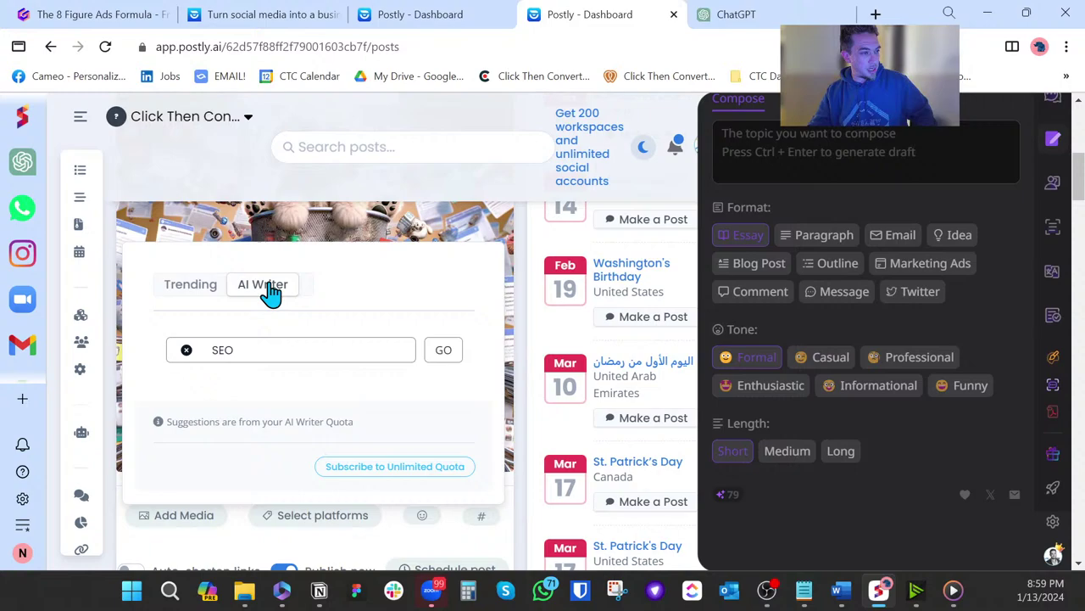
pyautogui.click(270, 291)
pyautogui.click(264, 354)
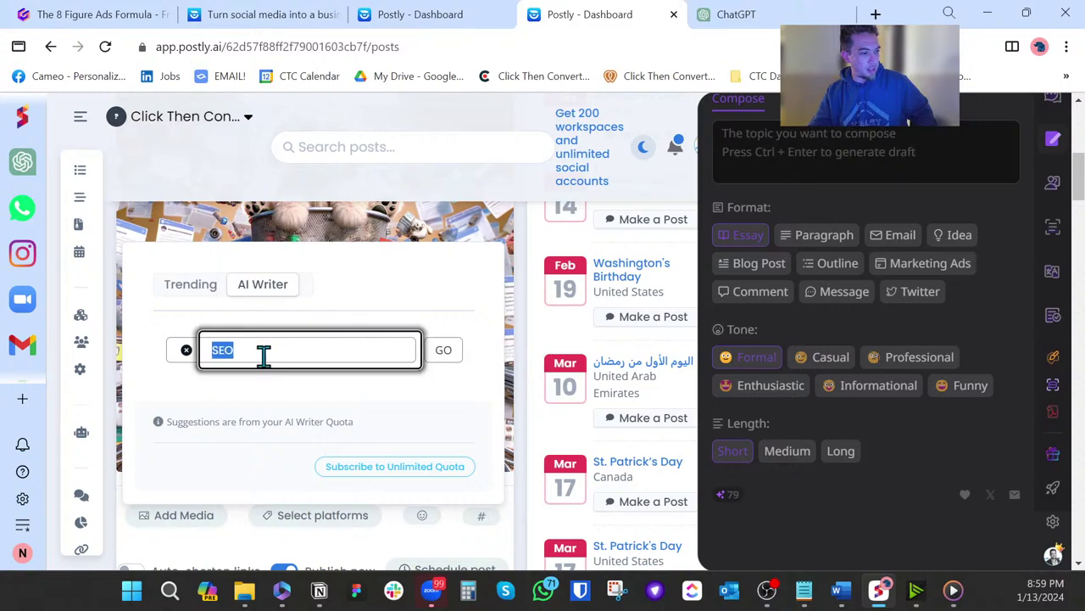
pyautogui.write('AI')
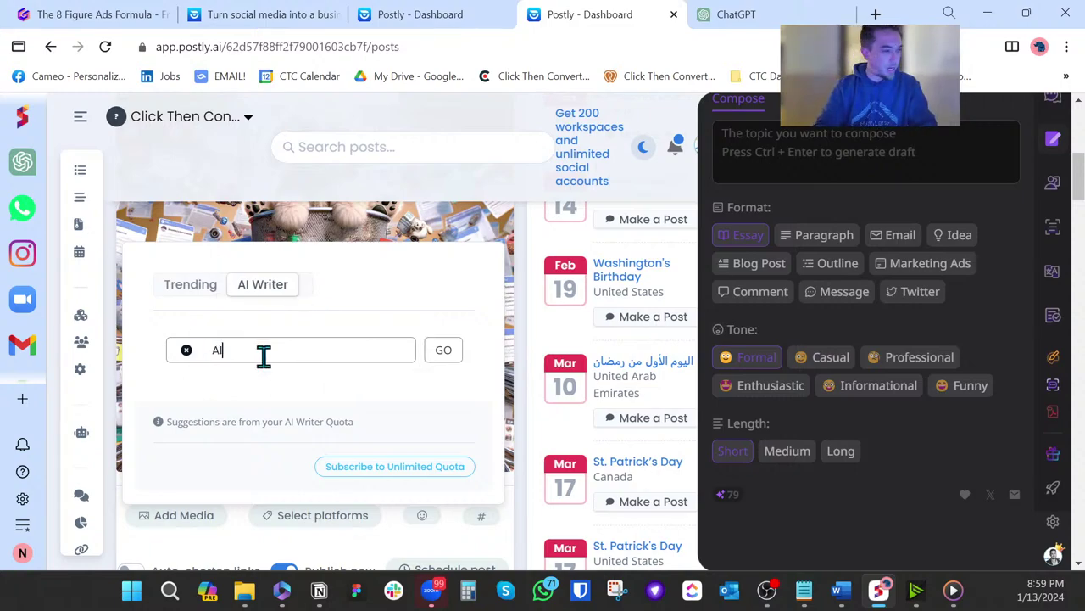
pyautogui.click(444, 355)
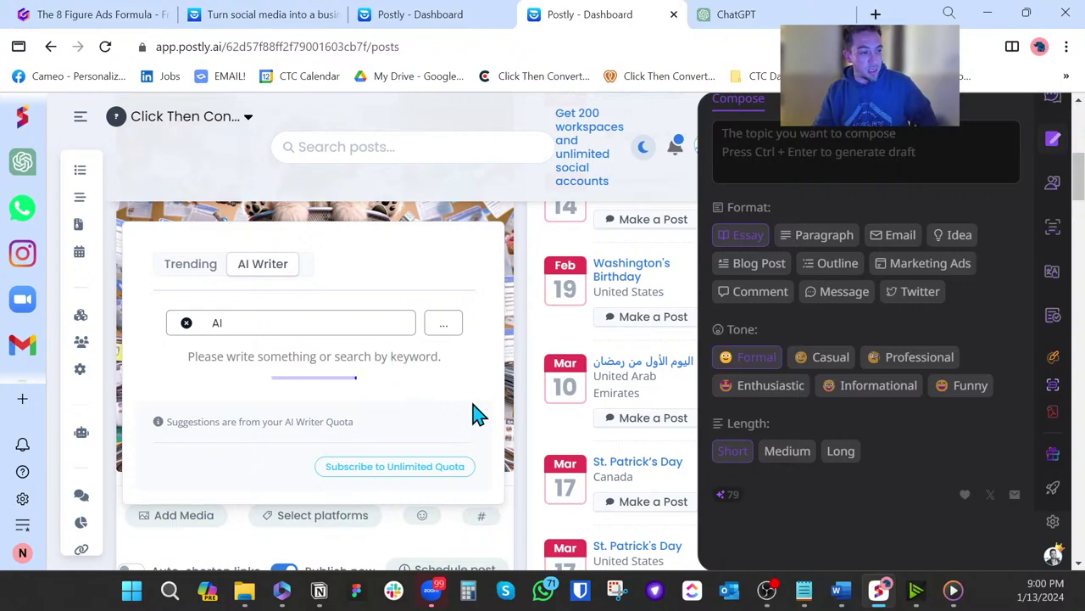
# Review the generated AI hashtag suggestions beneath the Content Pup post
pyautogui.scroll(3, 417, 421)
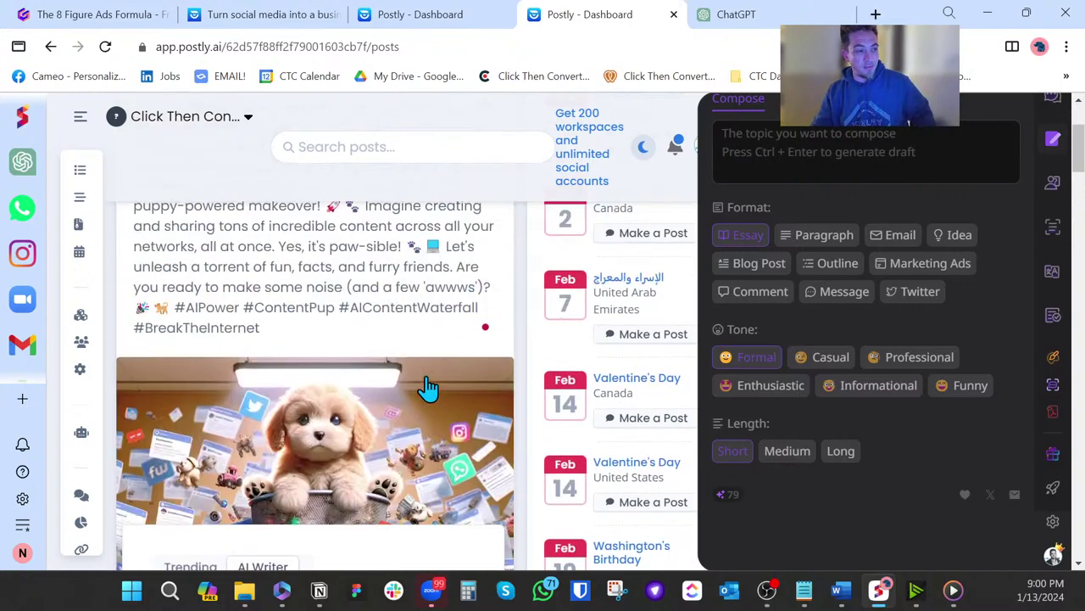
pyautogui.scroll(-3, 416, 421)
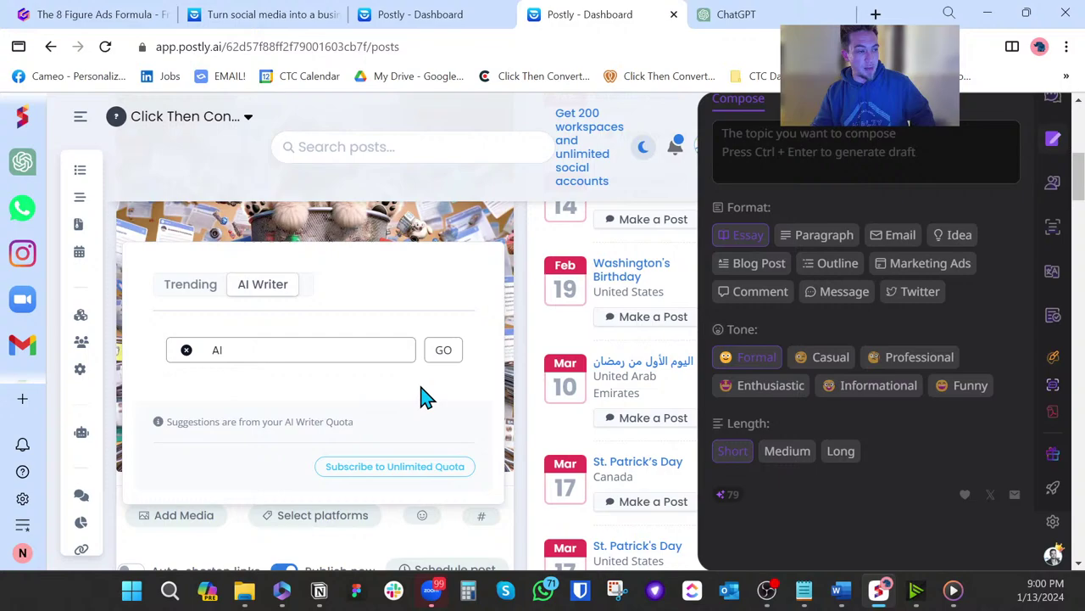
pyautogui.scroll(-2, 289, 373)
pyautogui.scroll(4, 274, 314)
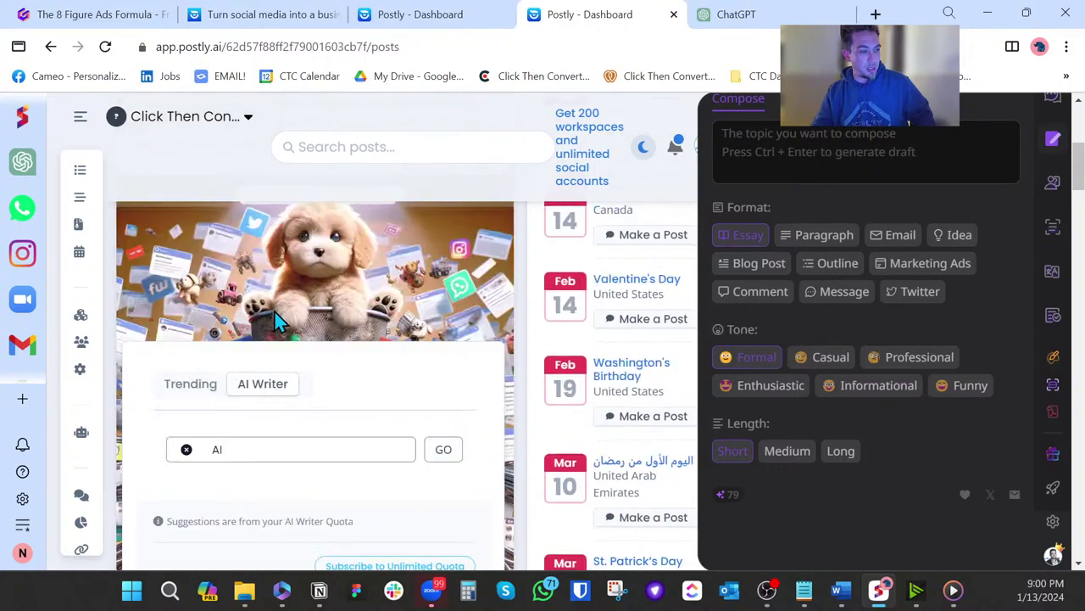
pyautogui.scroll(-2, 276, 475)
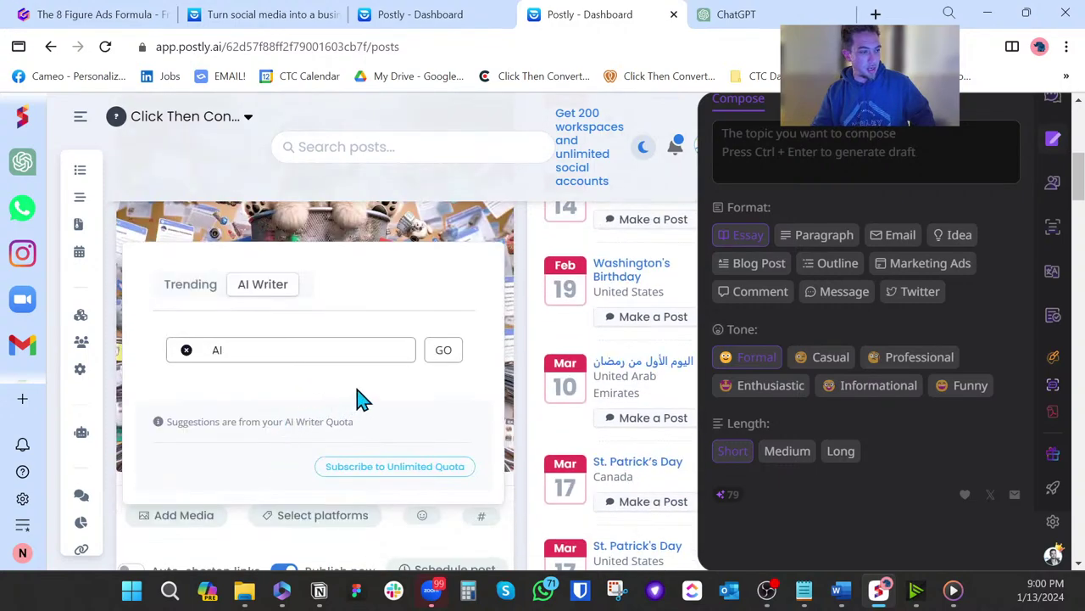
pyautogui.click(267, 294)
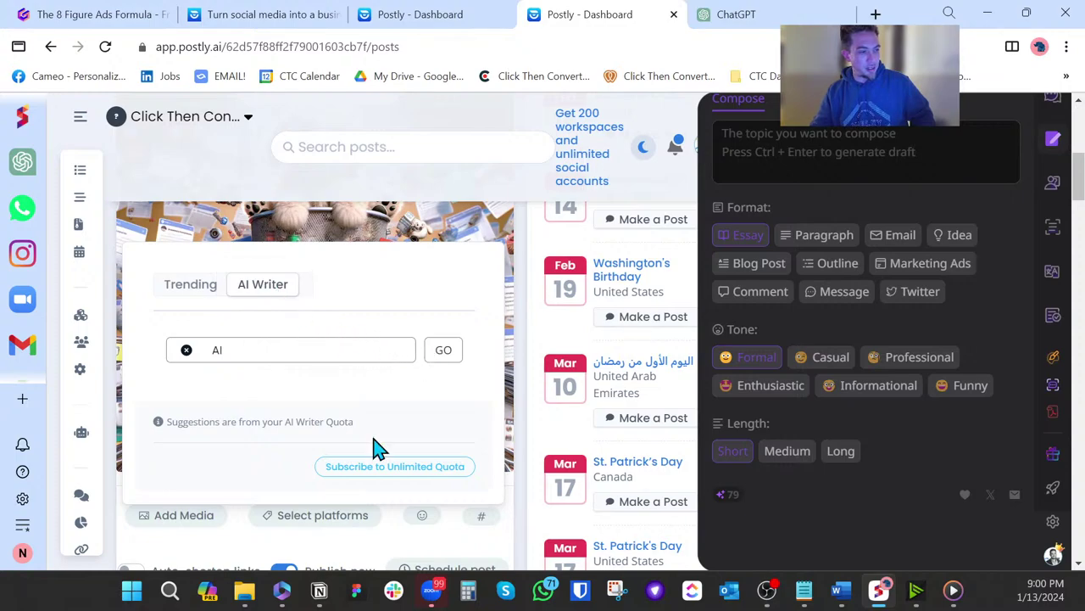
# Close the AI Writer suggestions and return to the caption text
pyautogui.click(534, 338)
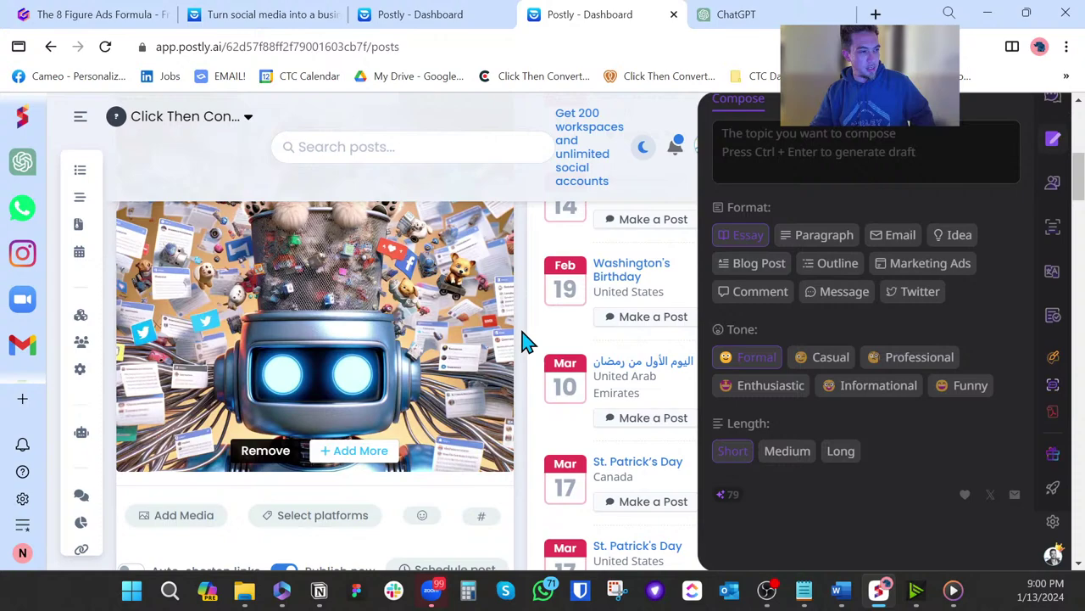
pyautogui.scroll(4, 376, 399)
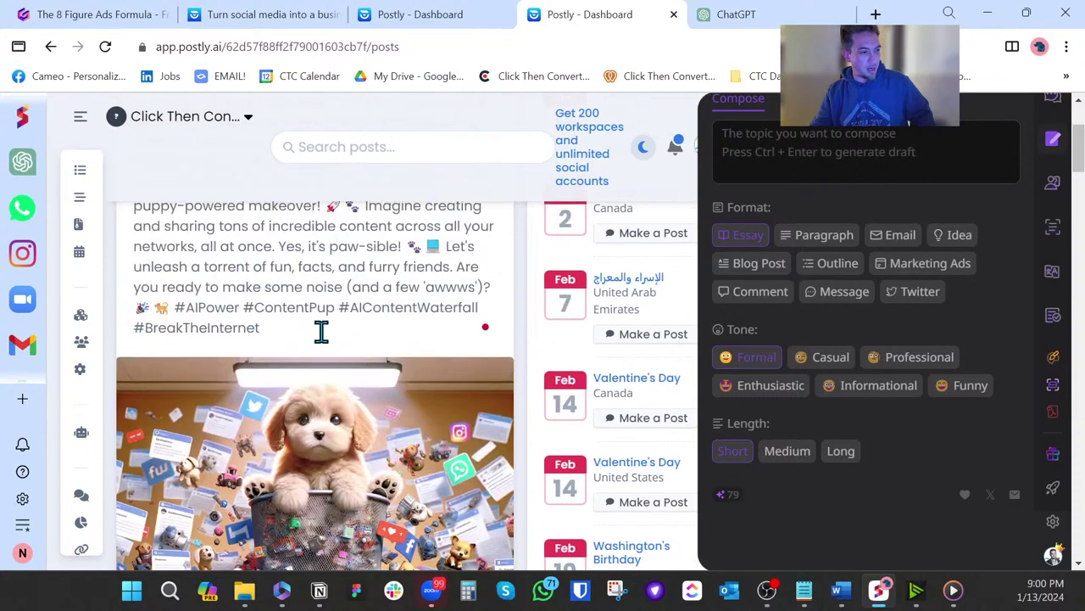
pyautogui.click(329, 320)
pyautogui.click(385, 371)
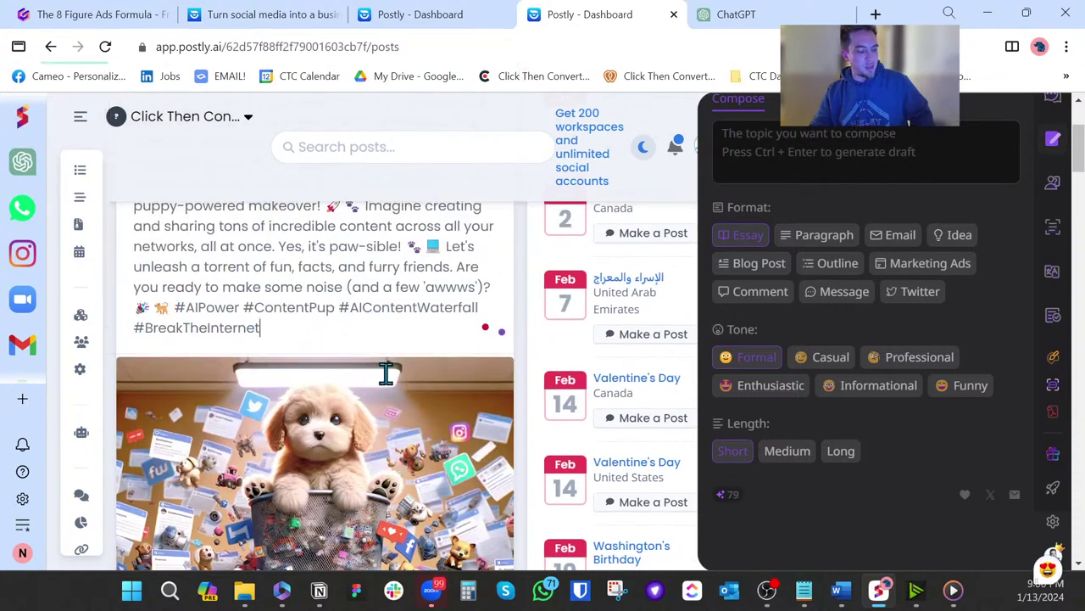
pyautogui.scroll(-6, 382, 382)
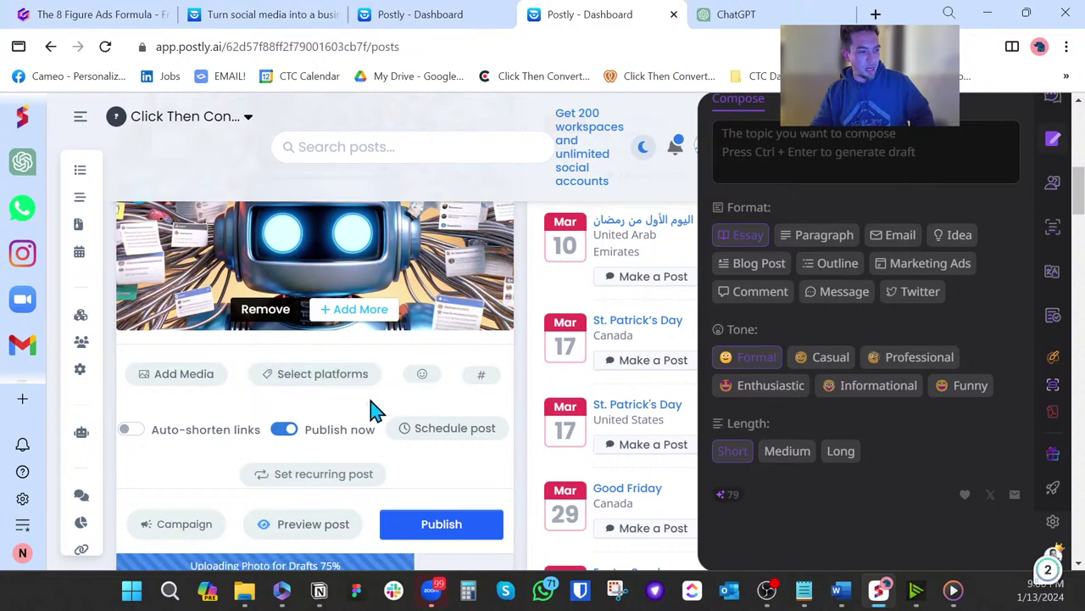
pyautogui.click(343, 377)
pyautogui.scroll(6, 343, 415)
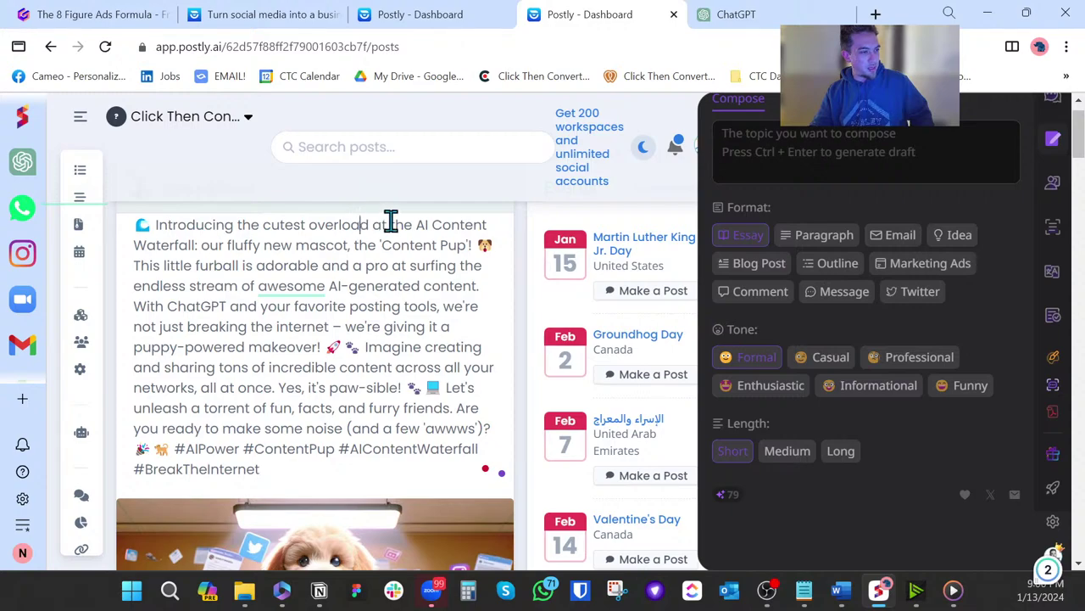
# Correct 'overload' to 'overlord' in the caption's opening line
pyautogui.press('BackSpace')
pyautogui.write('r')
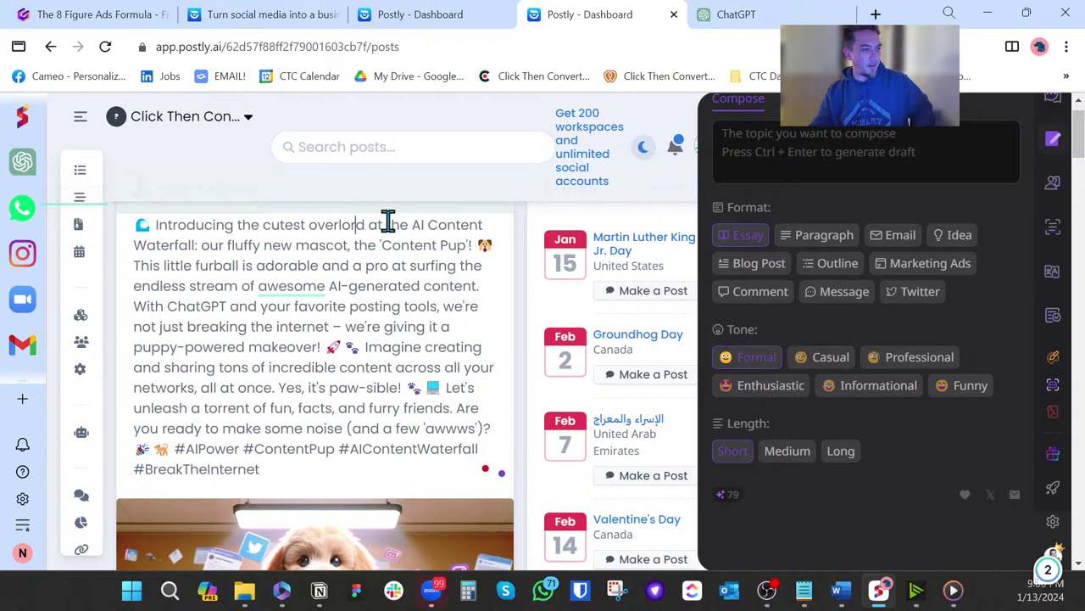
pyautogui.click(426, 266)
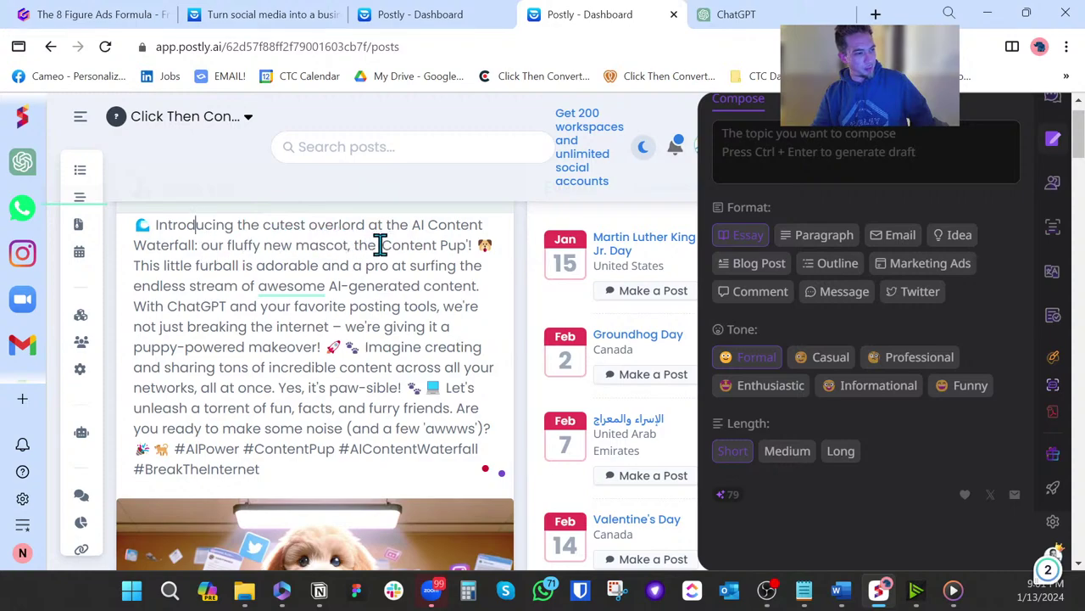
pyautogui.moveTo(376, 245); pyautogui.dragTo(157, 228)
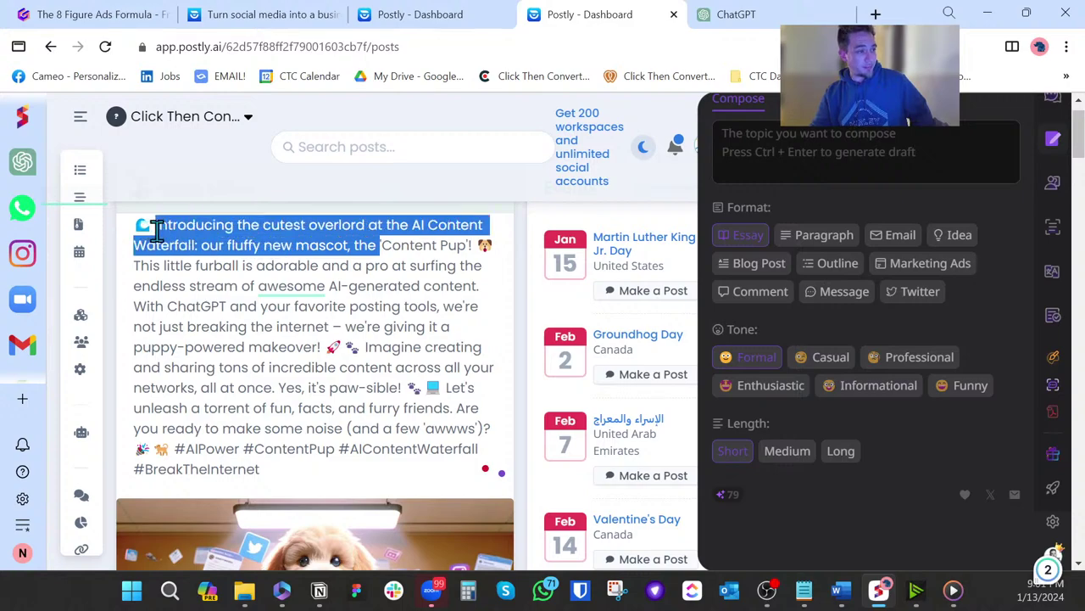
pyautogui.click(343, 224)
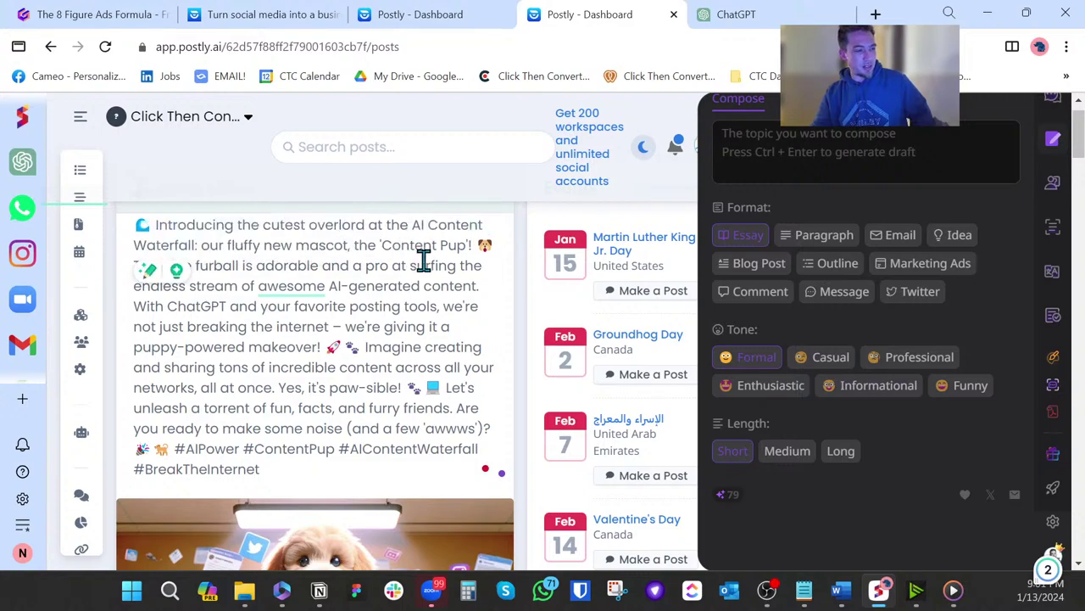
# Open the list of platforms and accounts to post to
pyautogui.scroll(-2, 397, 311)
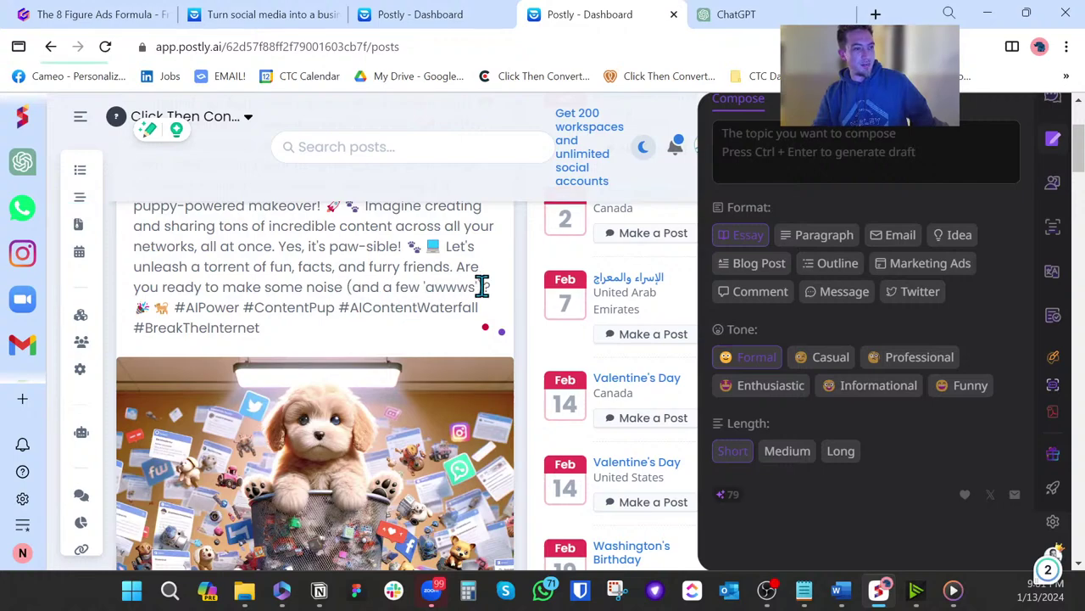
pyautogui.scroll(-8, 412, 359)
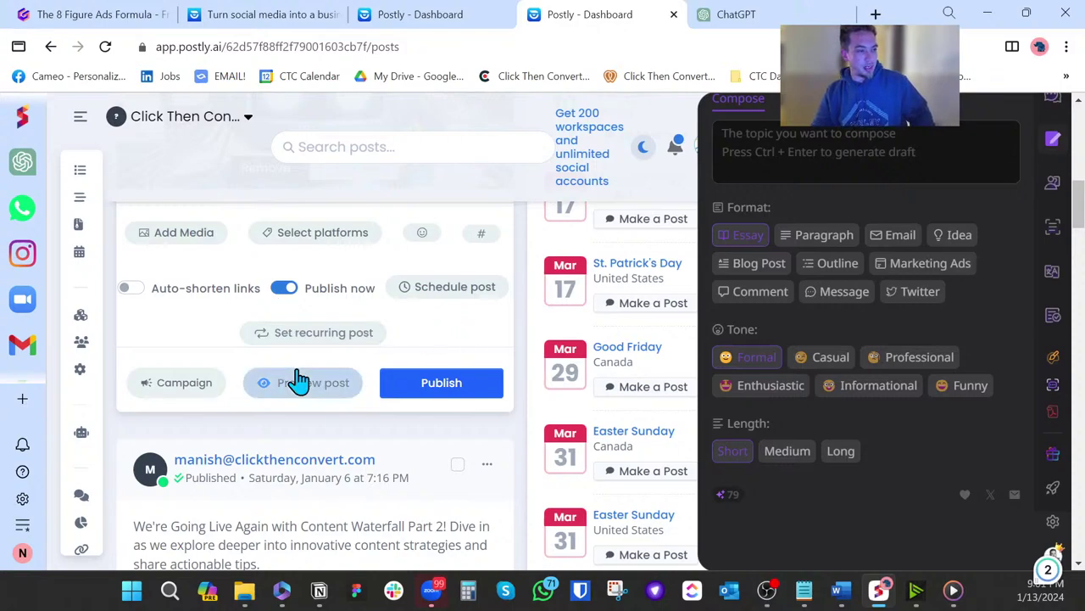
pyautogui.click(343, 241)
# Select all Twitter, Reddit, YouTube and TikTok accounts as the audience
pyautogui.scroll(4, 286, 347)
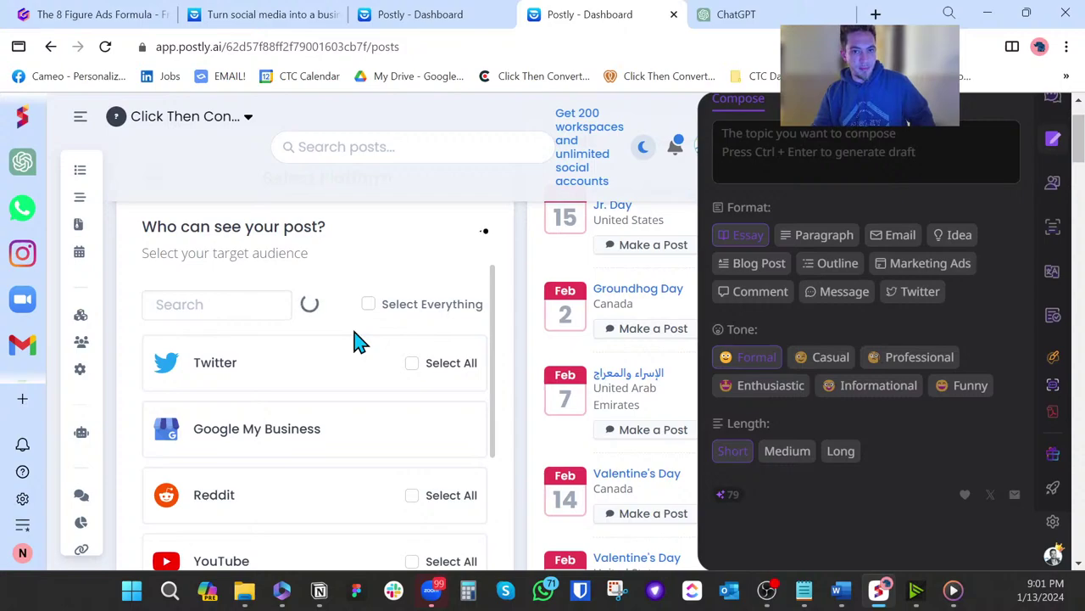
pyautogui.scroll(-2, 356, 339)
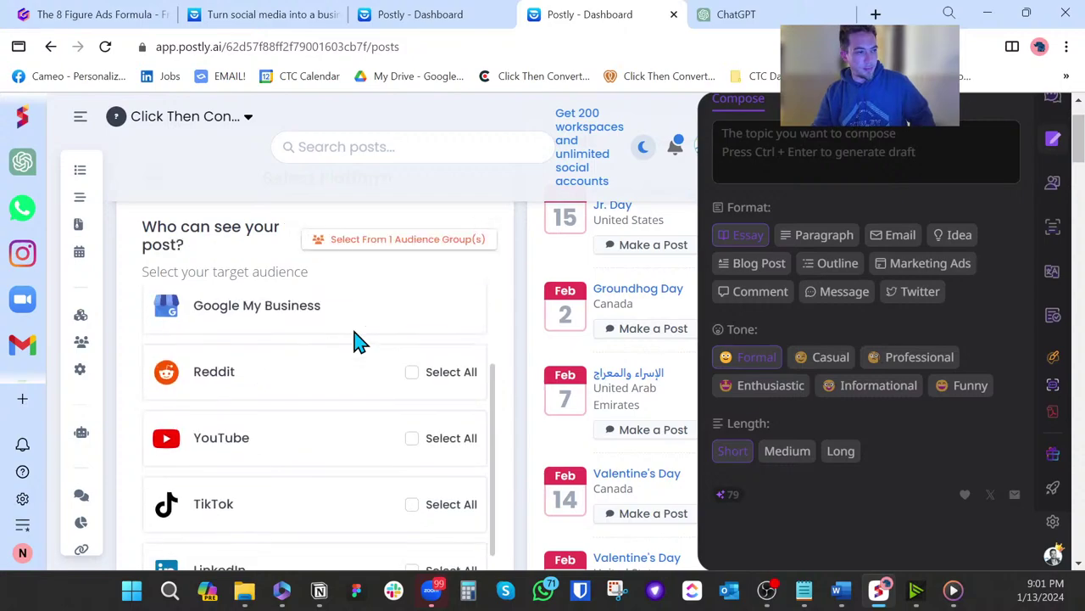
pyautogui.scroll(-1, 354, 342)
pyautogui.scroll(3, 378, 390)
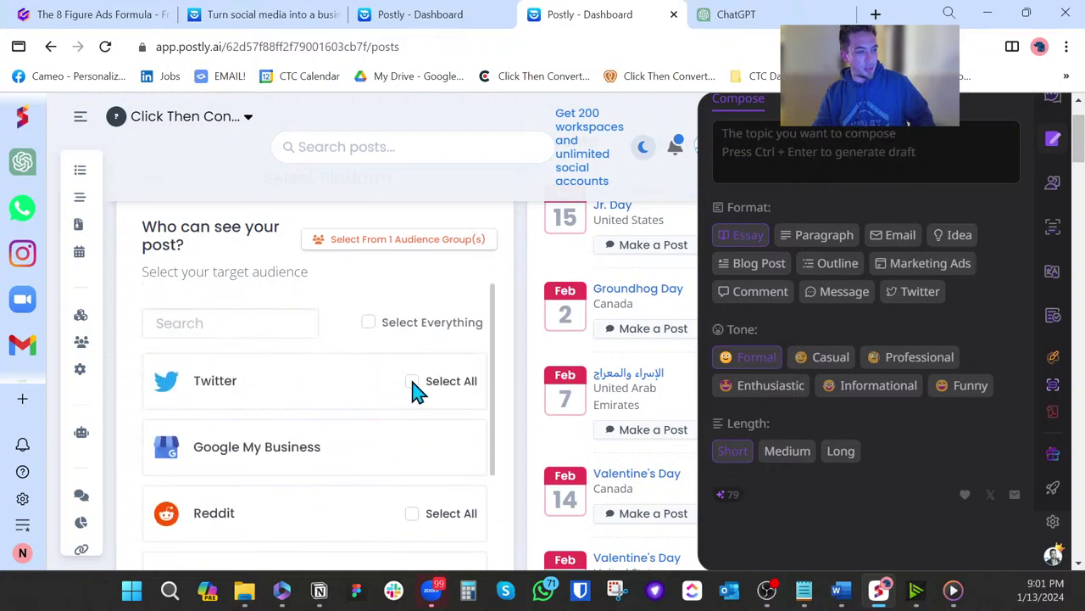
pyautogui.click(411, 381)
pyautogui.scroll(-2, 364, 399)
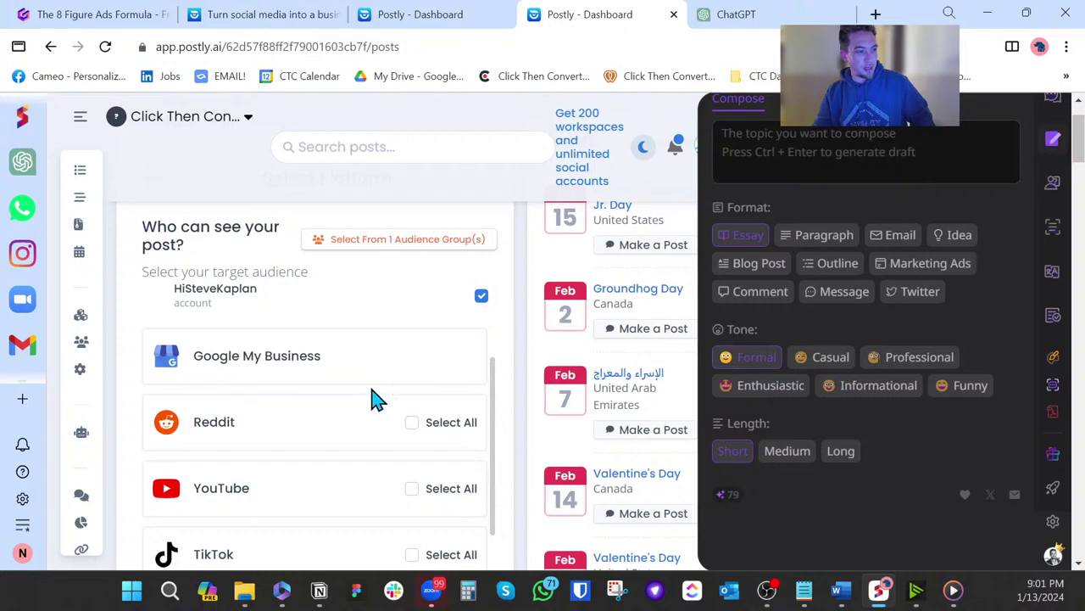
pyautogui.scroll(-3, 371, 396)
pyautogui.scroll(3, 373, 403)
pyautogui.click(411, 422)
pyautogui.scroll(-2, 370, 424)
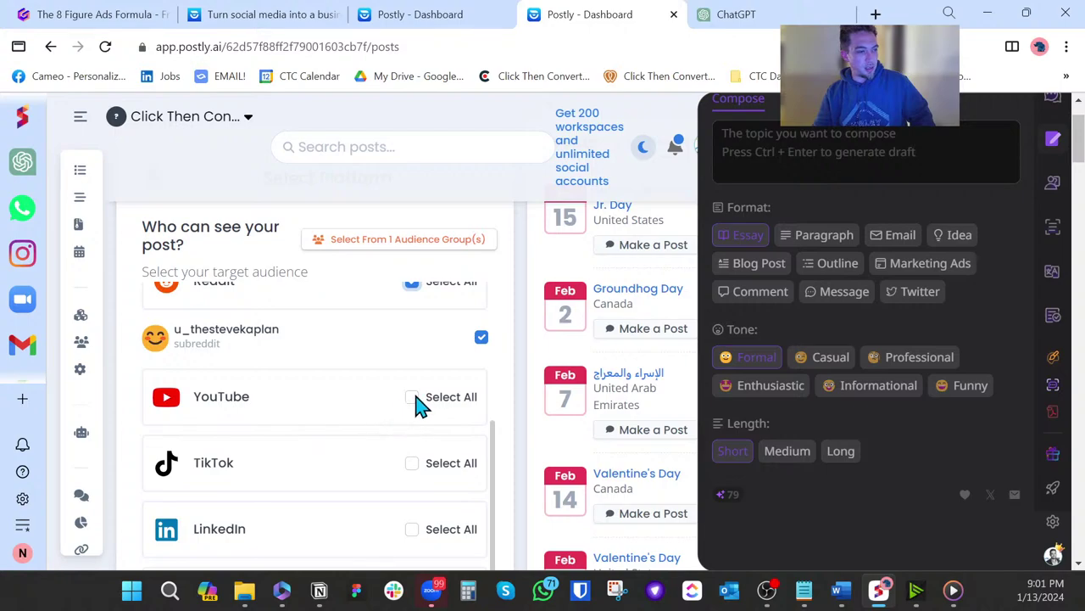
pyautogui.click(411, 396)
pyautogui.scroll(-1, 371, 418)
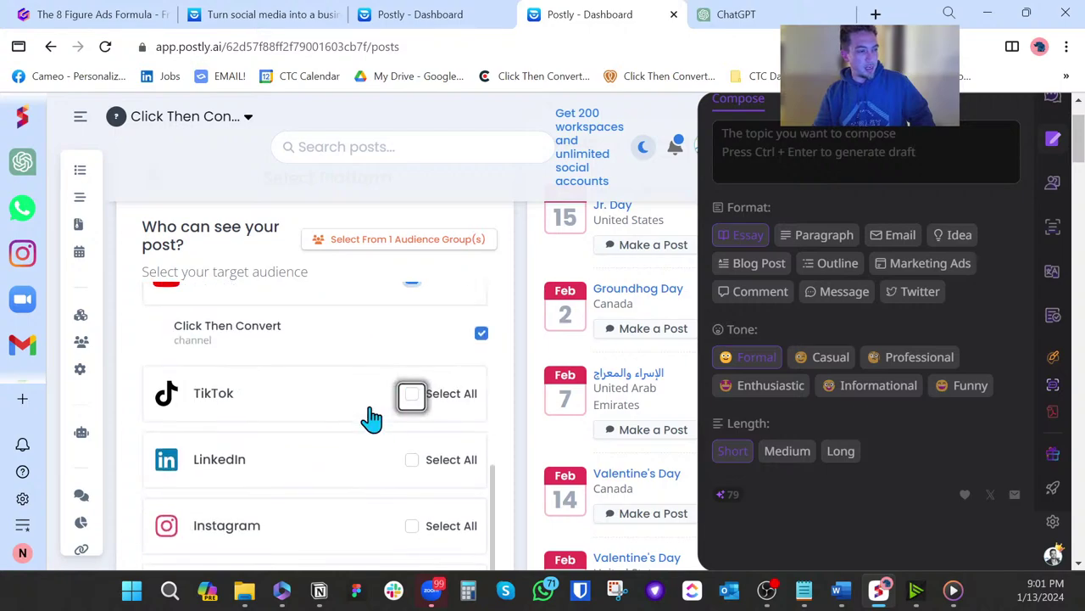
pyautogui.click(411, 394)
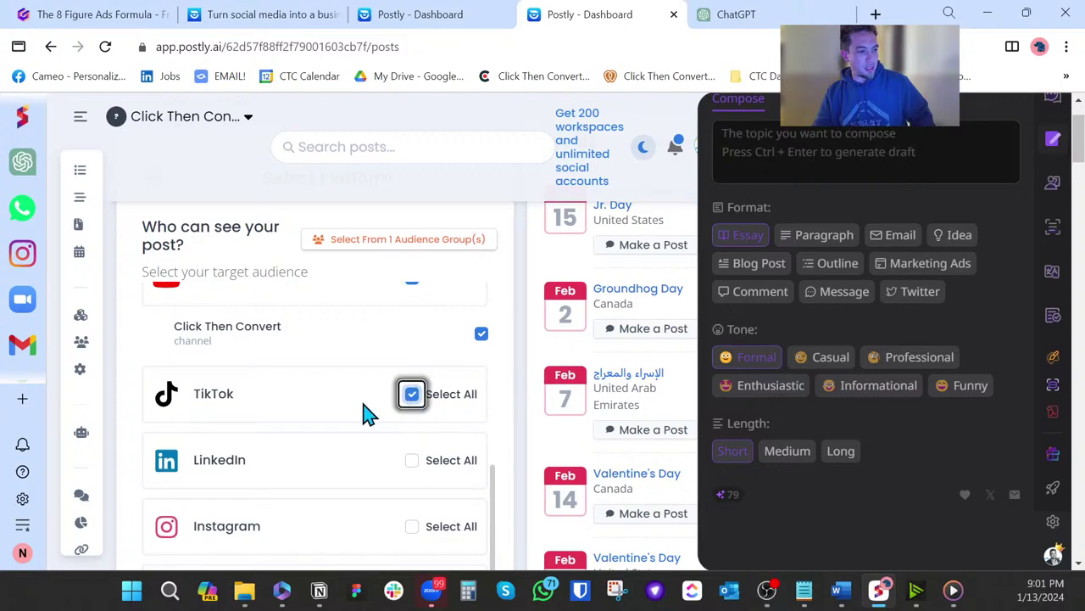
# Add all LinkedIn, Instagram and Facebook pages and groups, then confirm the audience
pyautogui.scroll(-2, 347, 412)
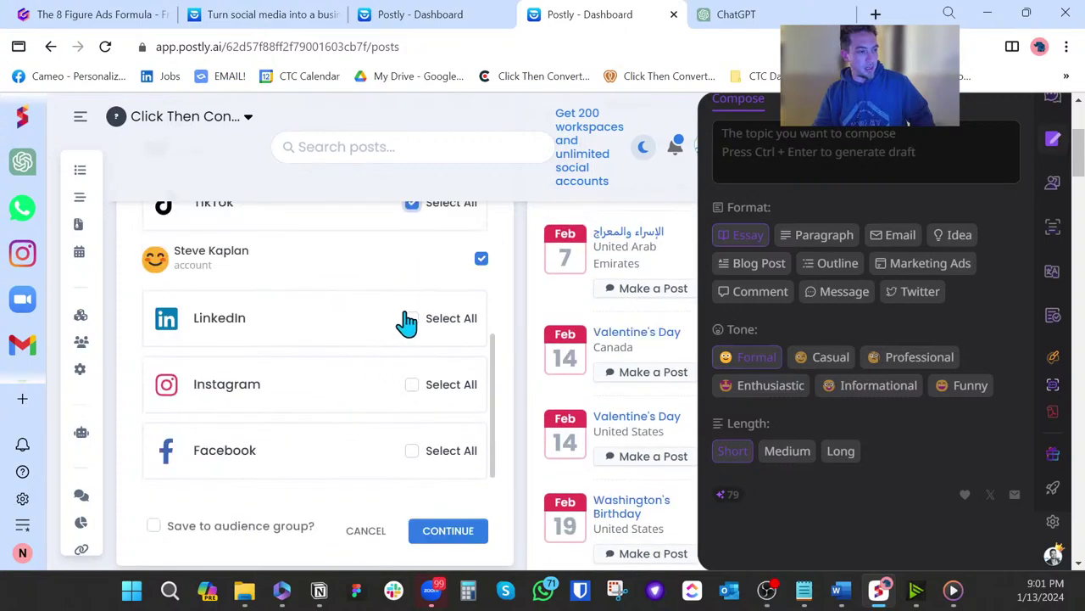
pyautogui.click(411, 318)
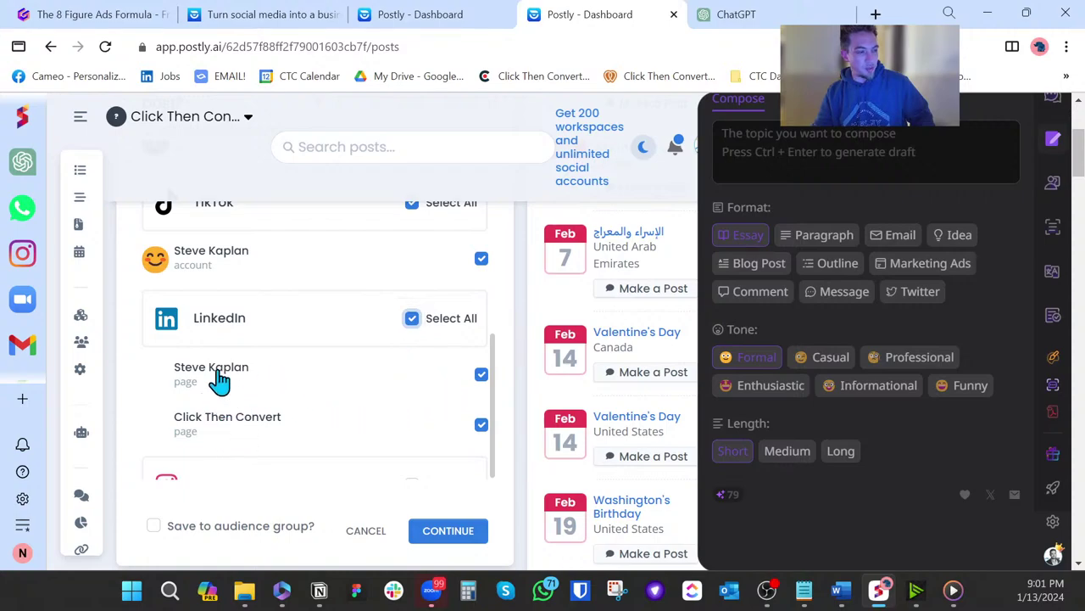
pyautogui.scroll(-3, 339, 346)
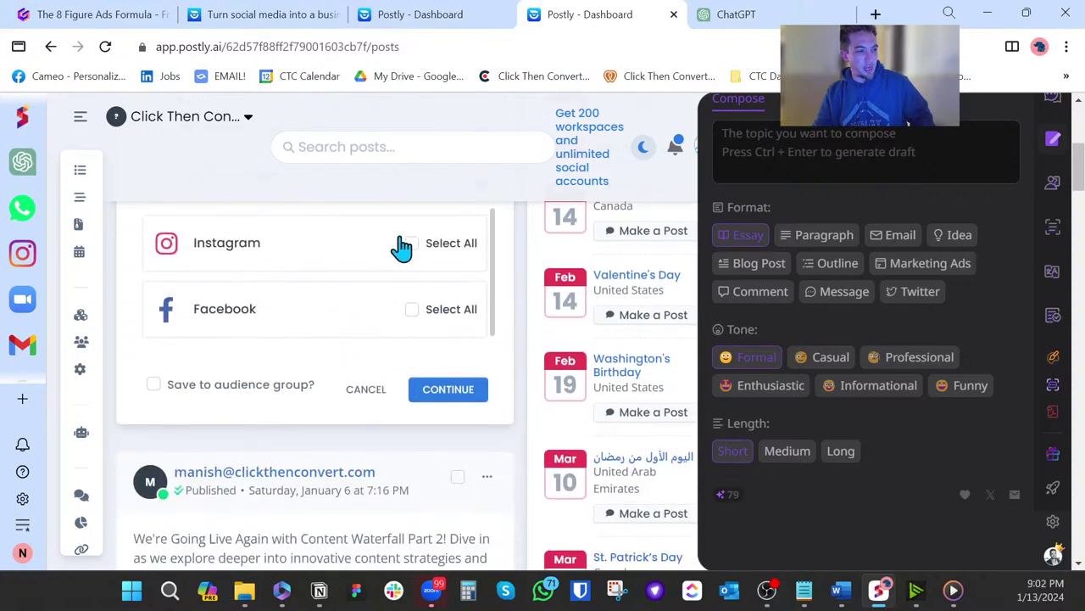
pyautogui.click(412, 243)
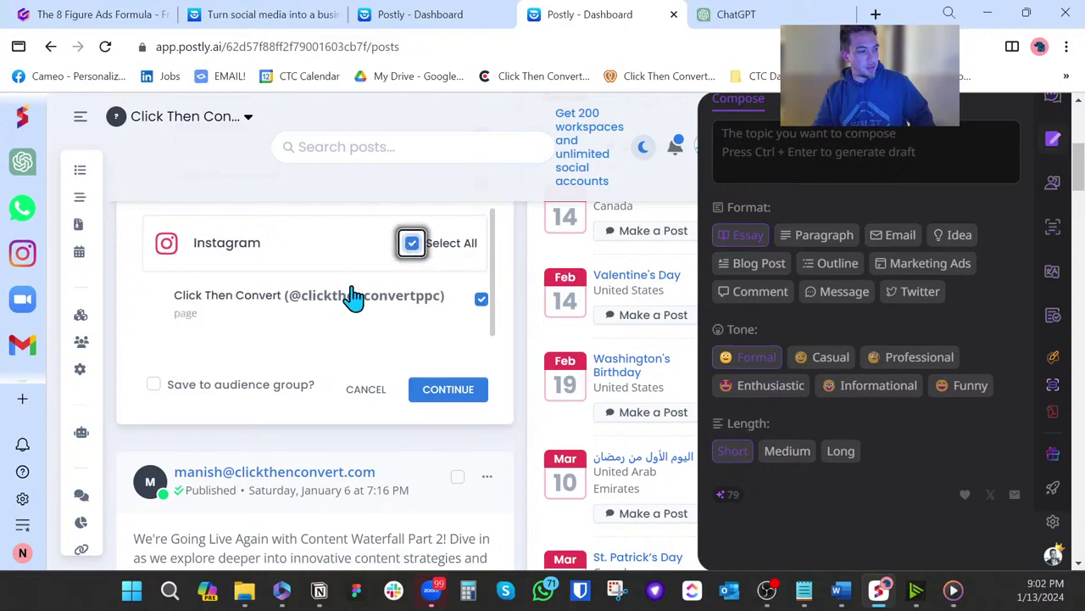
pyautogui.scroll(-2, 356, 296)
pyautogui.scroll(2, 361, 297)
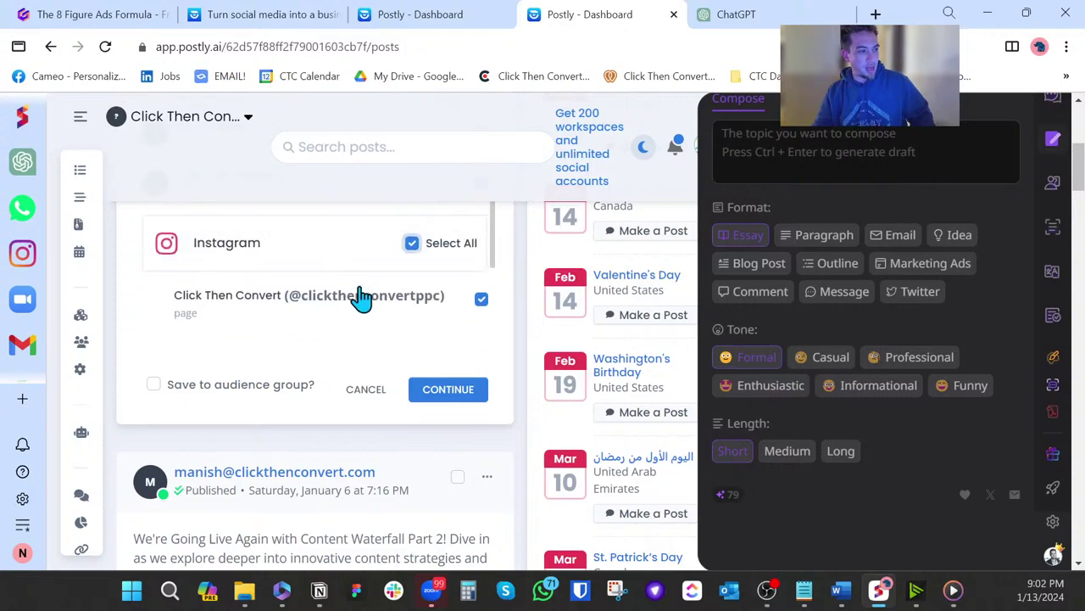
pyautogui.scroll(-3, 360, 296)
pyautogui.click(412, 311)
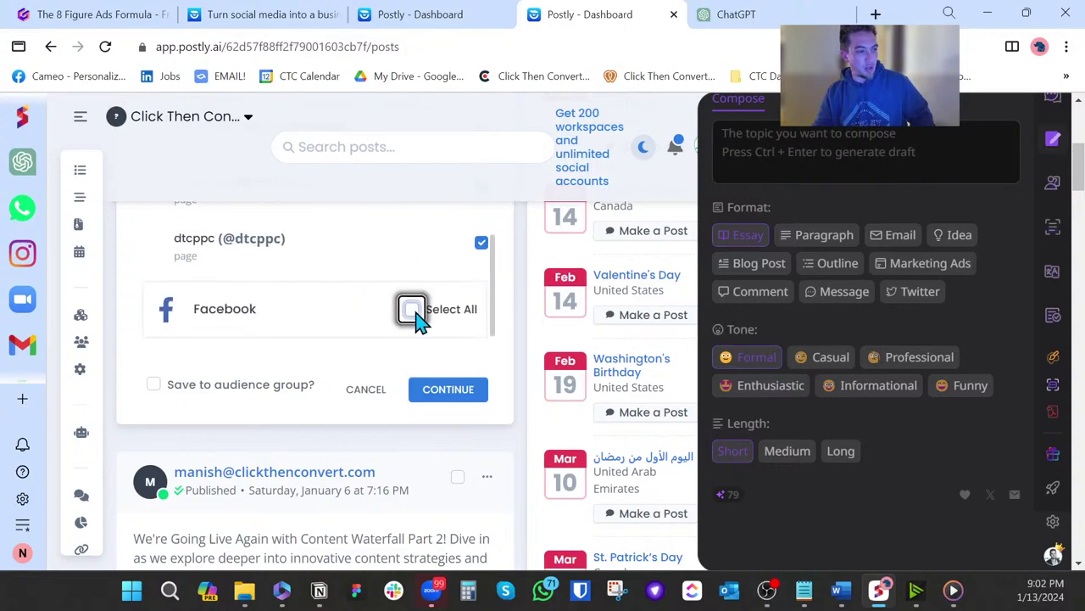
pyautogui.scroll(-6, 370, 291)
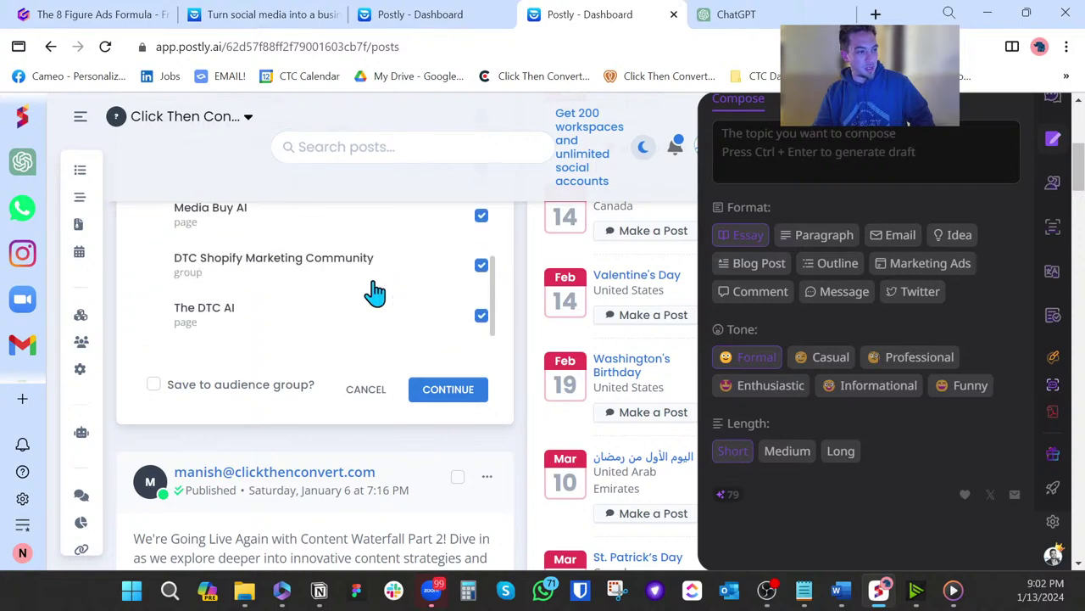
pyautogui.scroll(2, 337, 242)
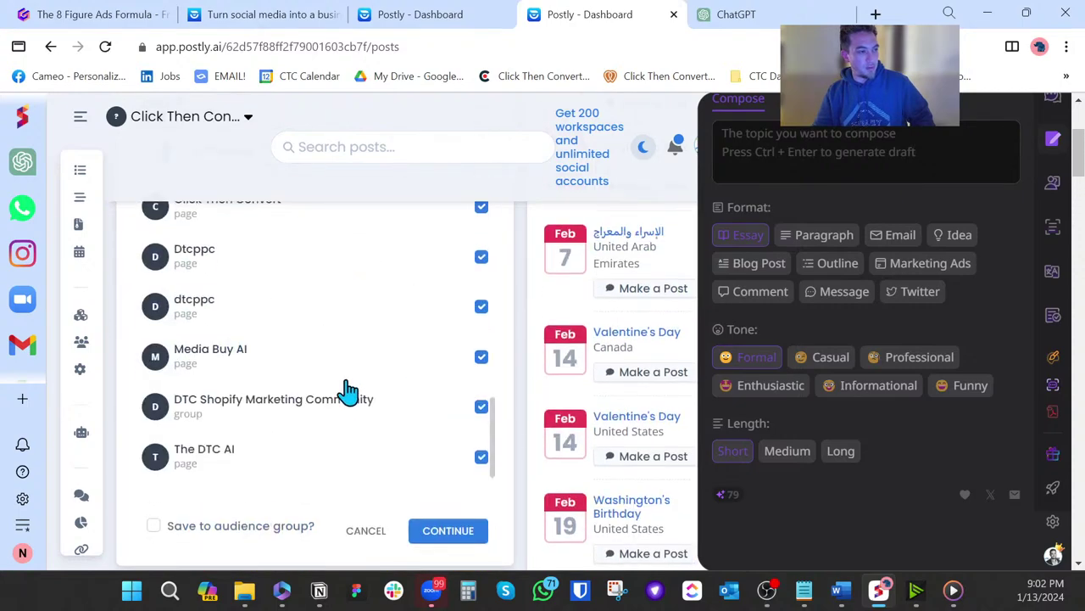
pyautogui.scroll(6, 354, 429)
pyautogui.scroll(8, 361, 419)
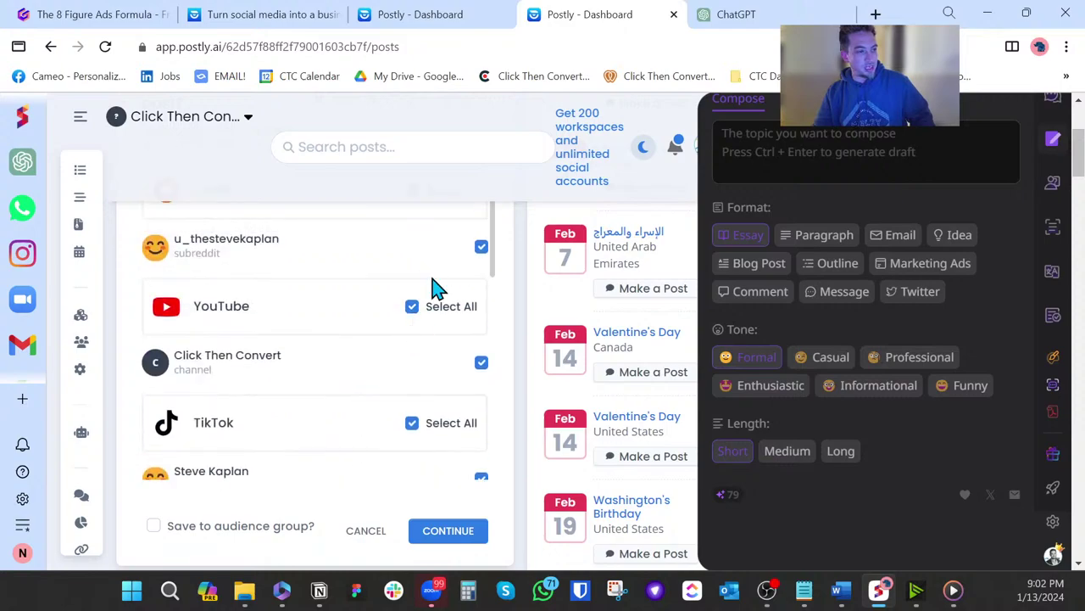
pyautogui.scroll(-10, 370, 403)
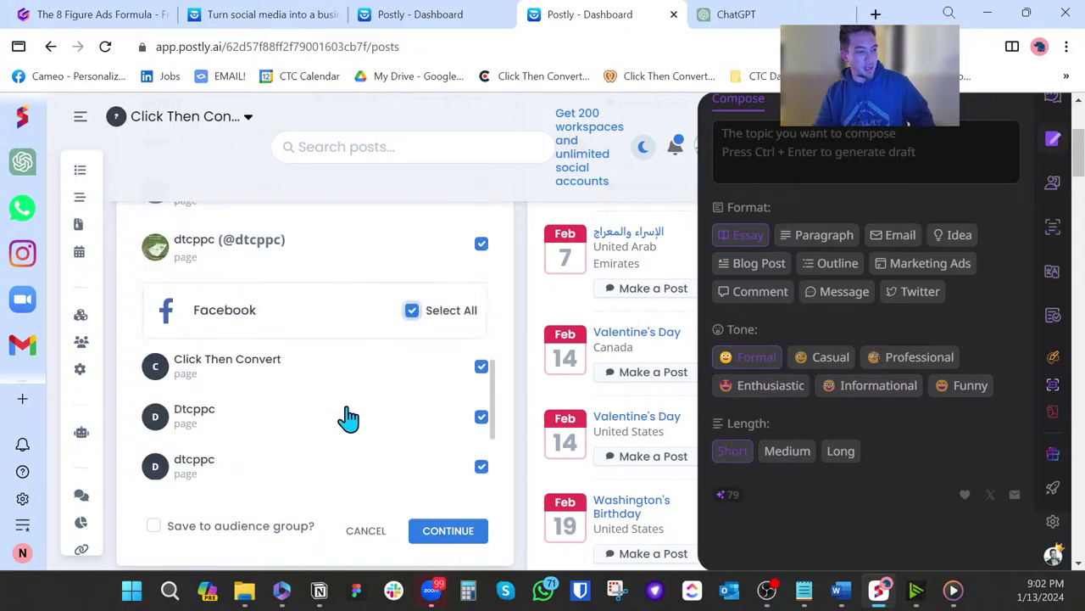
pyautogui.scroll(-2, 364, 455)
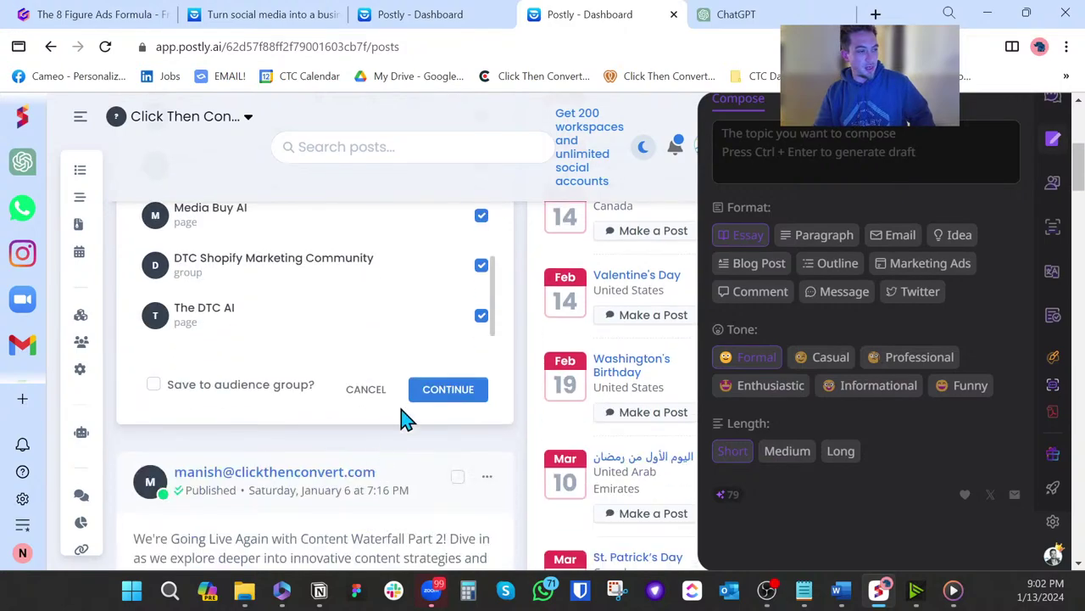
pyautogui.click(462, 387)
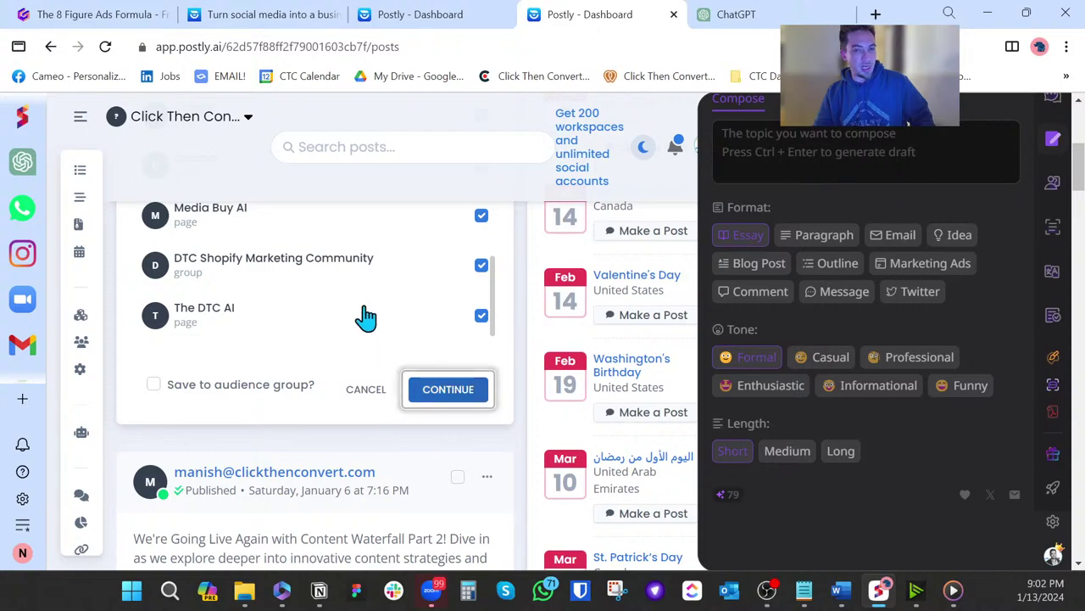
# Title the YouTube video 'AI Content Waterfall | <creator's name> | Bonus' and show thumbnail source options
pyautogui.scroll(5, 309, 359)
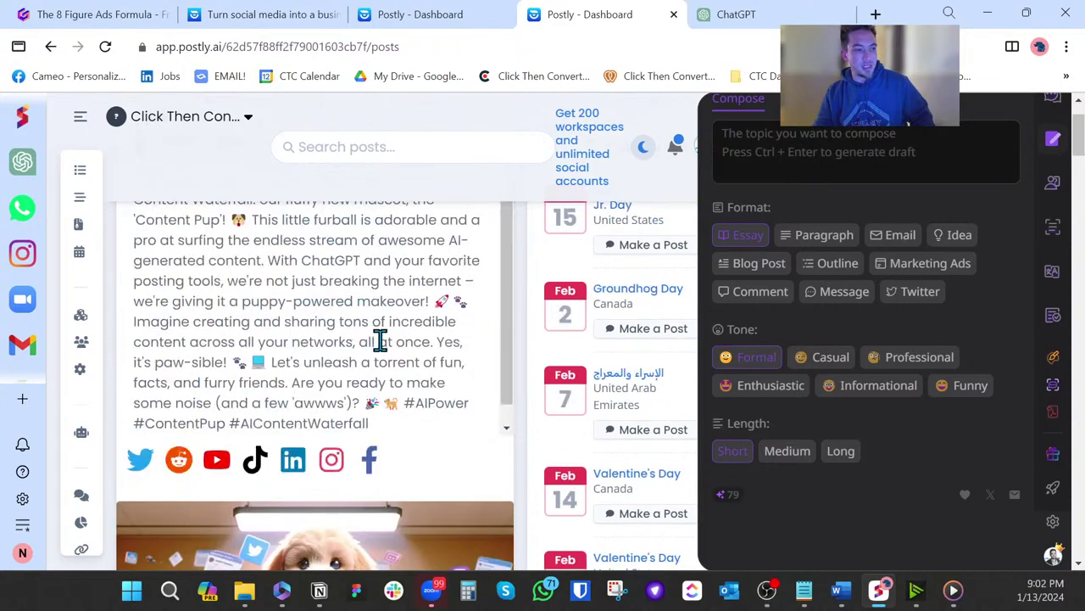
pyautogui.scroll(2, 373, 383)
pyautogui.scroll(-1, 370, 400)
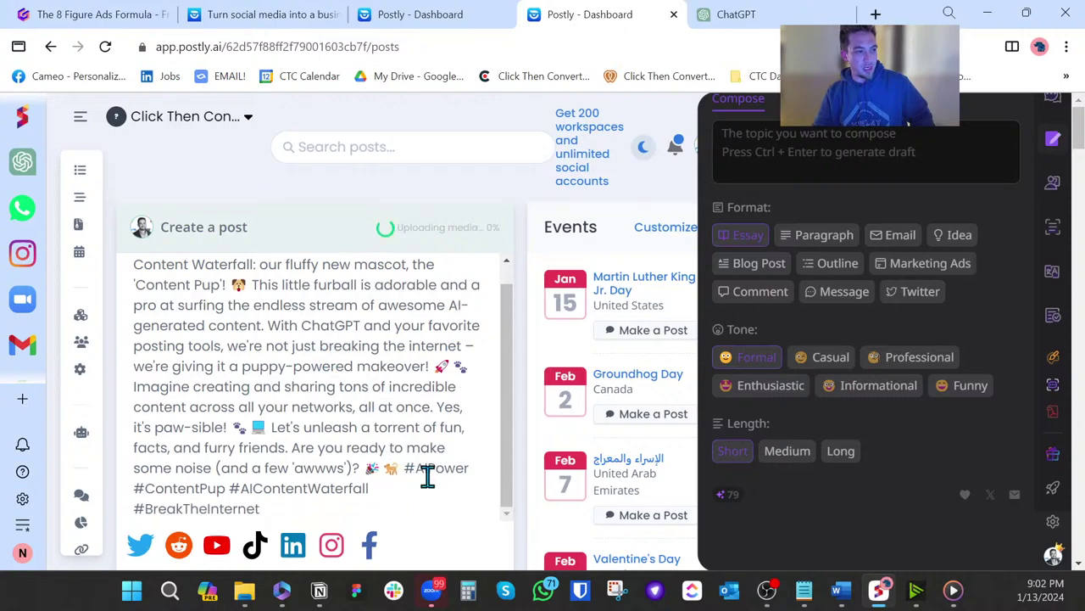
pyautogui.scroll(-1, 422, 491)
pyautogui.scroll(-2, 422, 495)
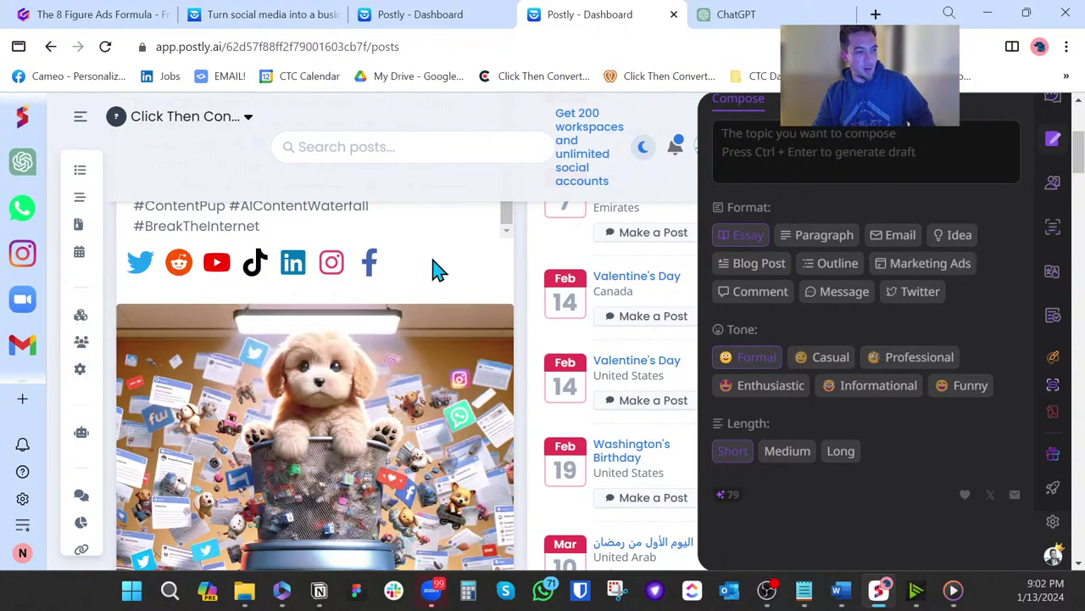
pyautogui.scroll(-3, 433, 270)
pyautogui.scroll(-1, 406, 462)
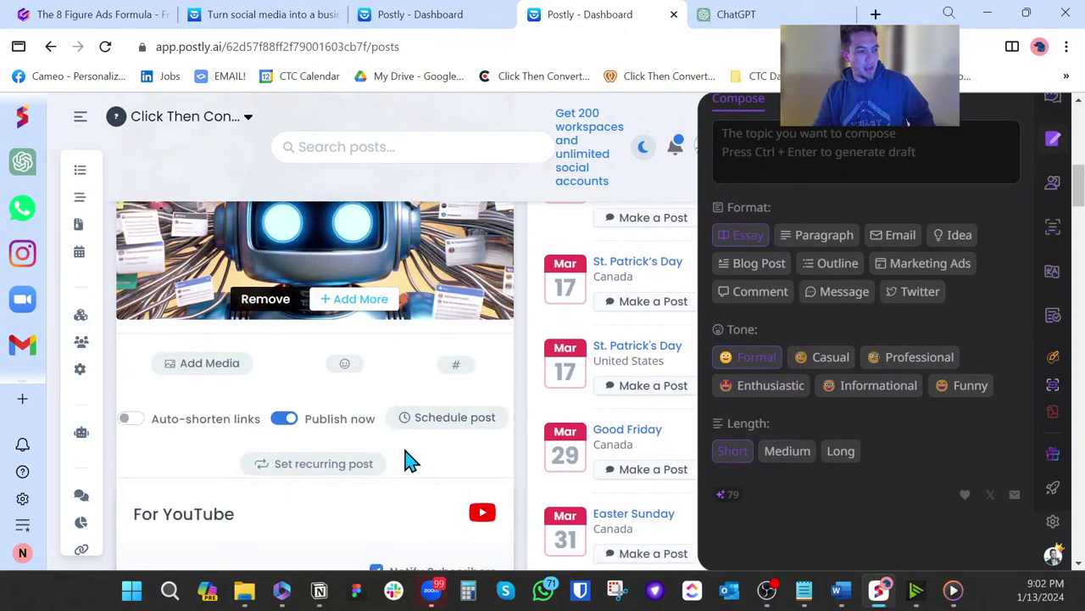
pyautogui.scroll(-3, 406, 462)
pyautogui.scroll(4, 400, 375)
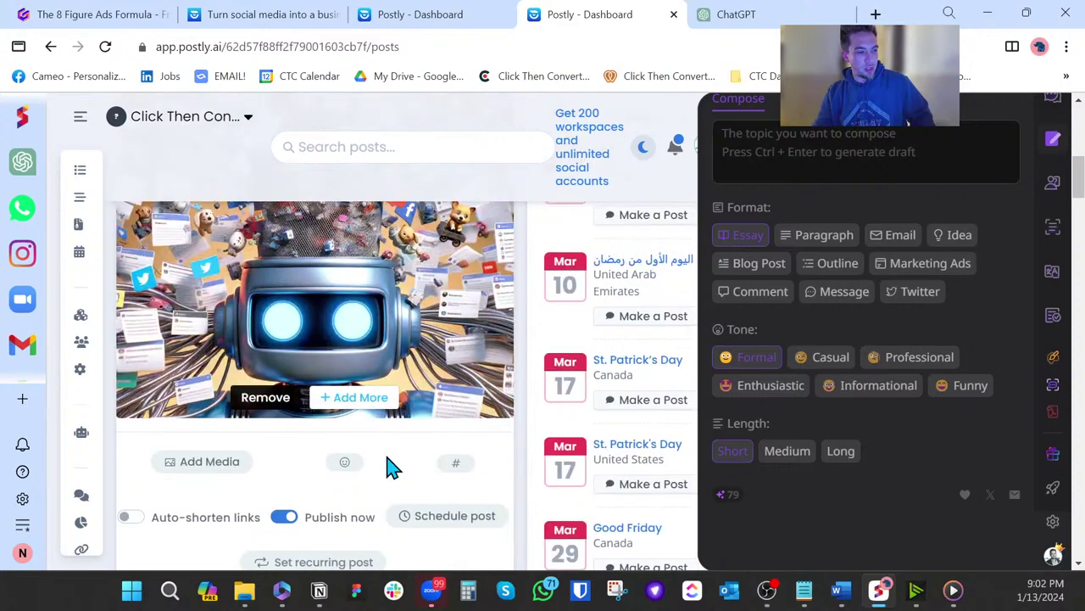
pyautogui.scroll(-2, 390, 467)
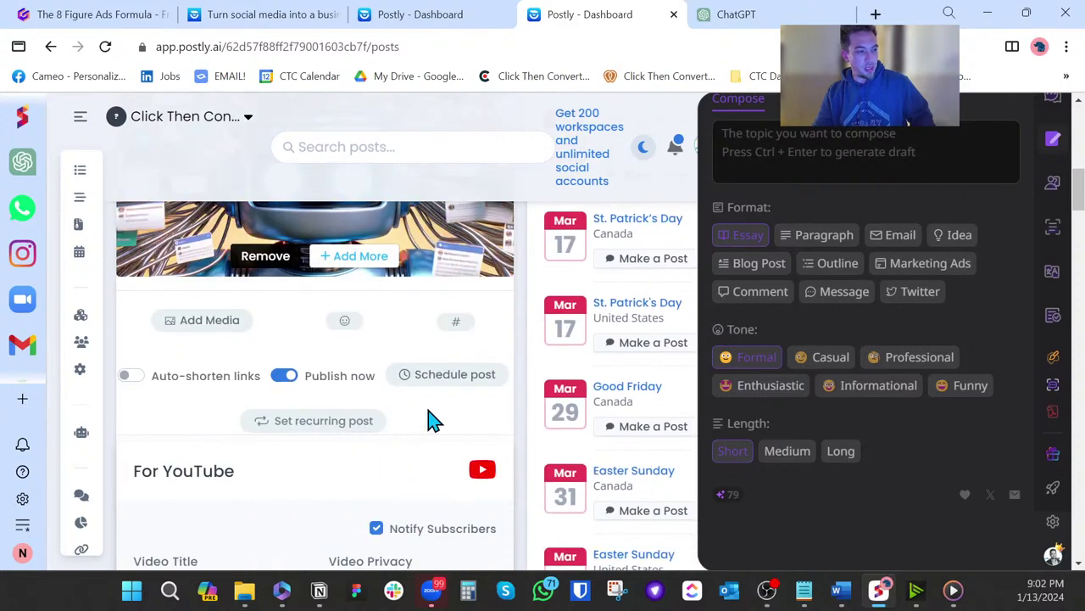
pyautogui.scroll(-2, 432, 420)
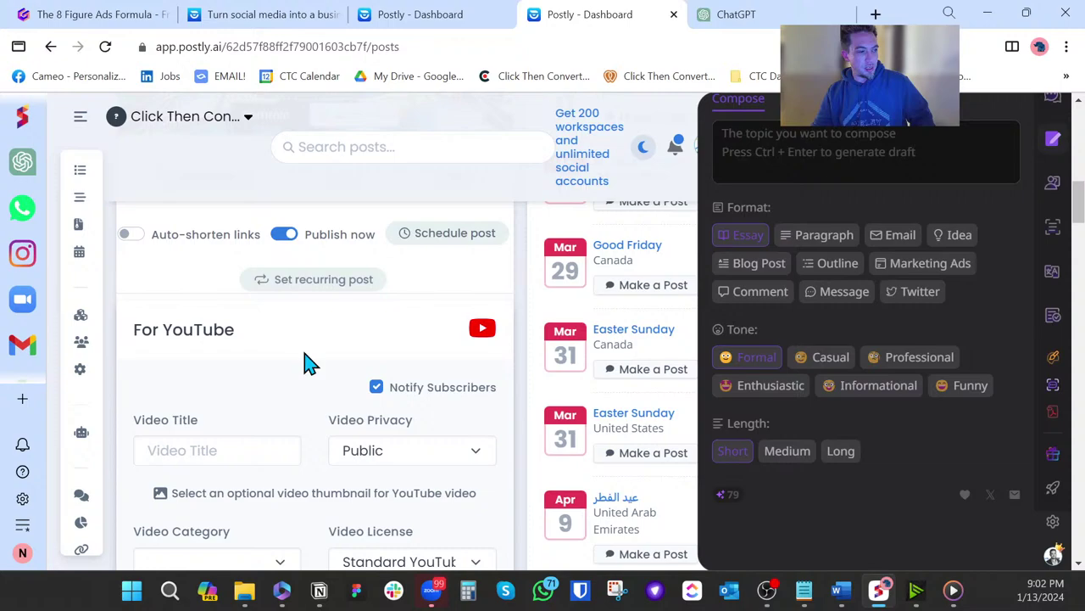
pyautogui.scroll(-2, 309, 363)
pyautogui.scroll(2, 305, 360)
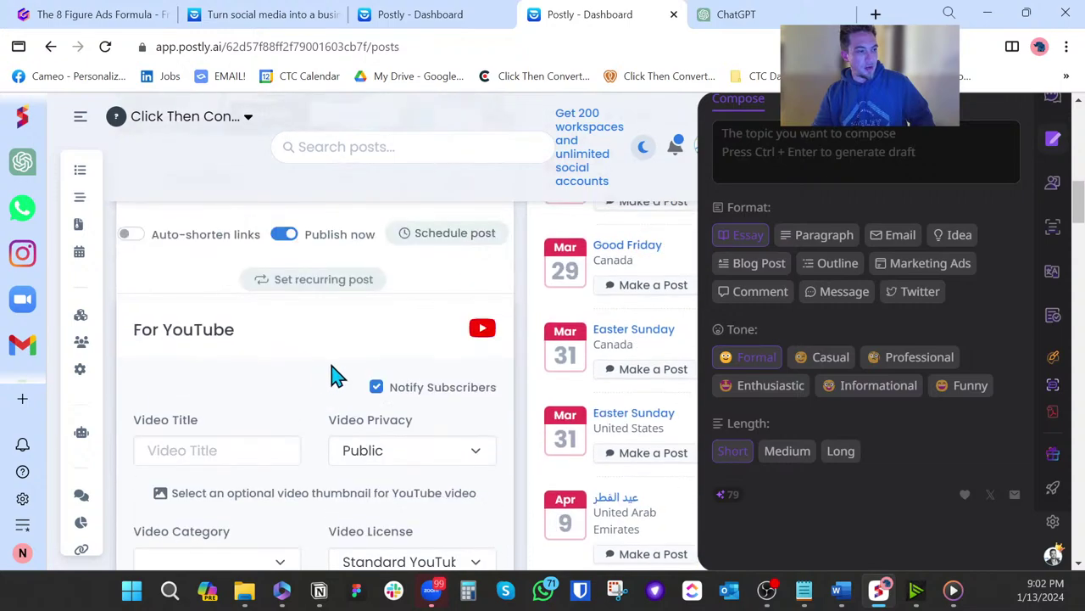
pyautogui.scroll(-2, 331, 379)
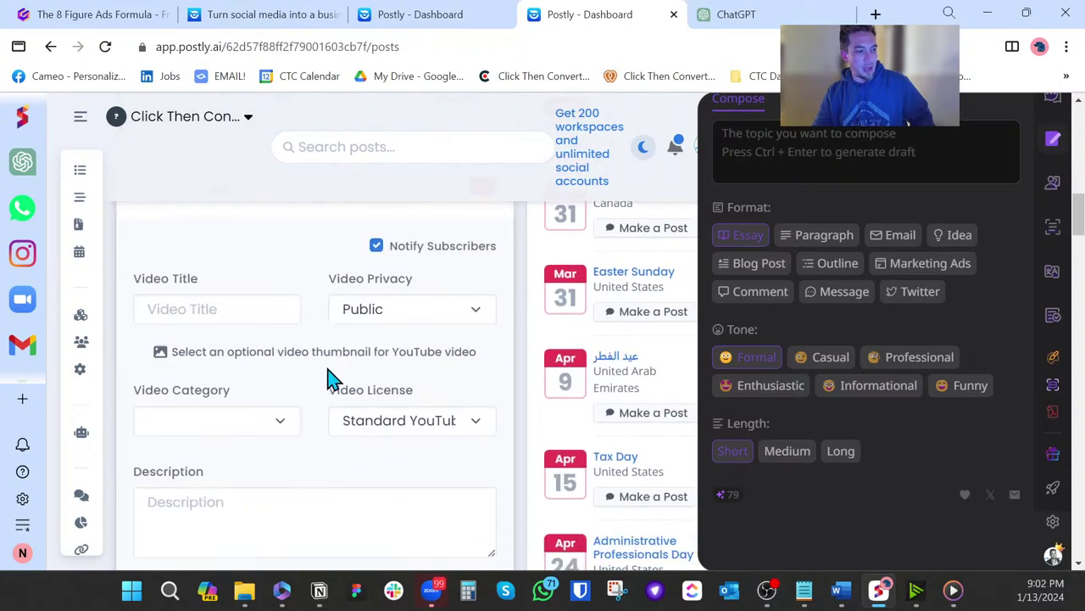
pyautogui.click(234, 313)
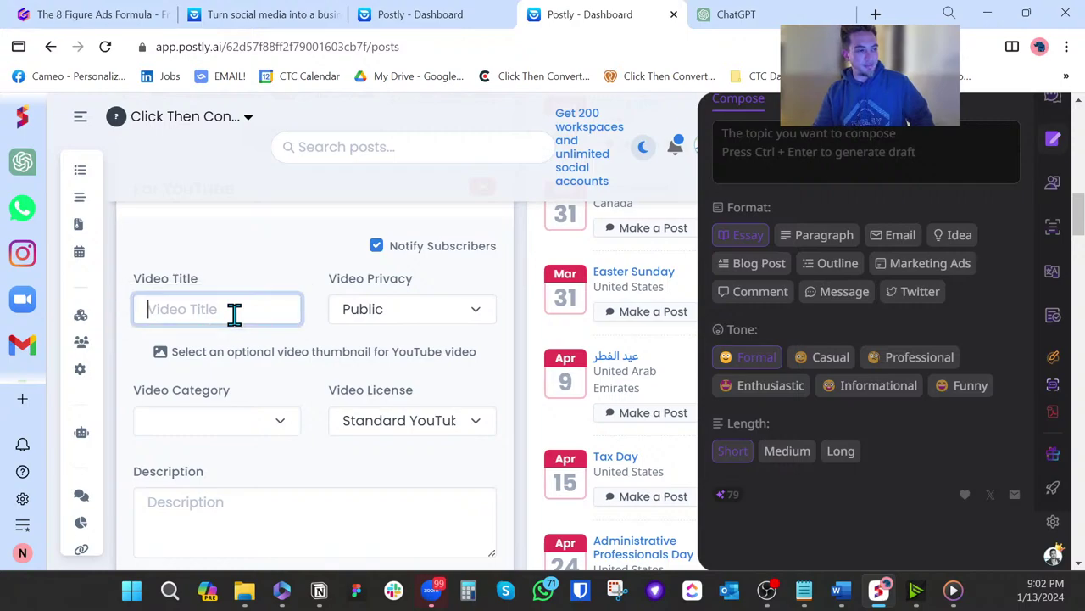
pyautogui.rightClick(234, 314)
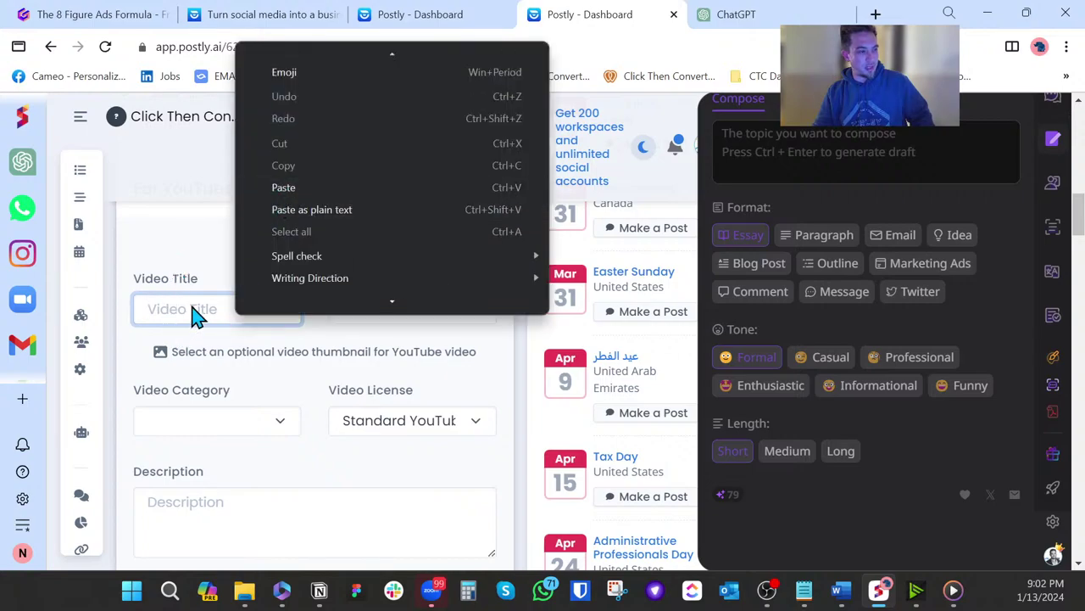
pyautogui.click(195, 310)
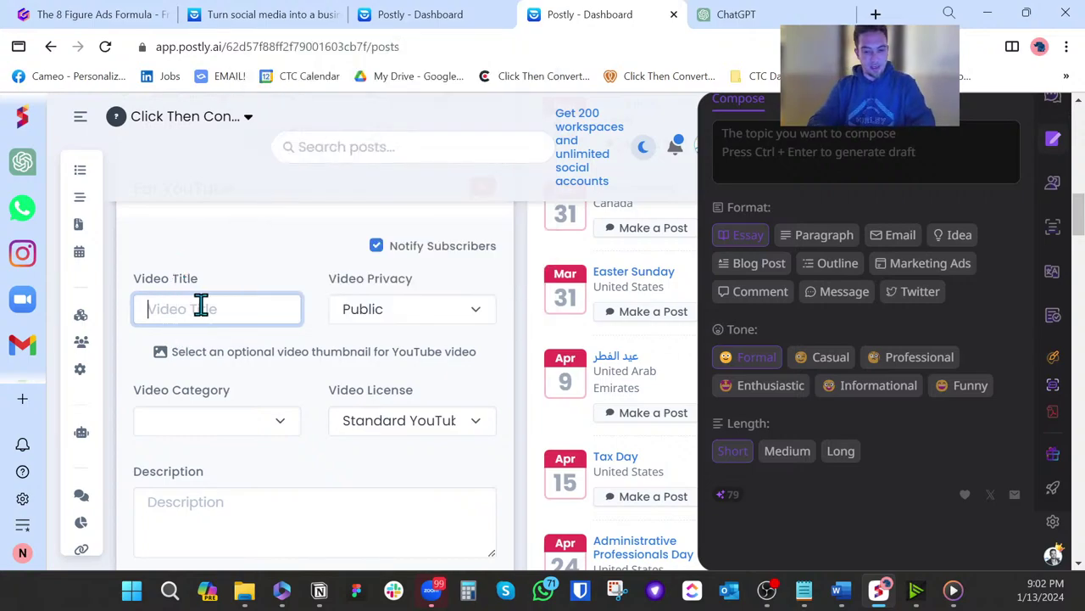
pyautogui.write('AI Content Waterfall | Steve C')
pyautogui.press('BackSpace')
pyautogui.write('K')
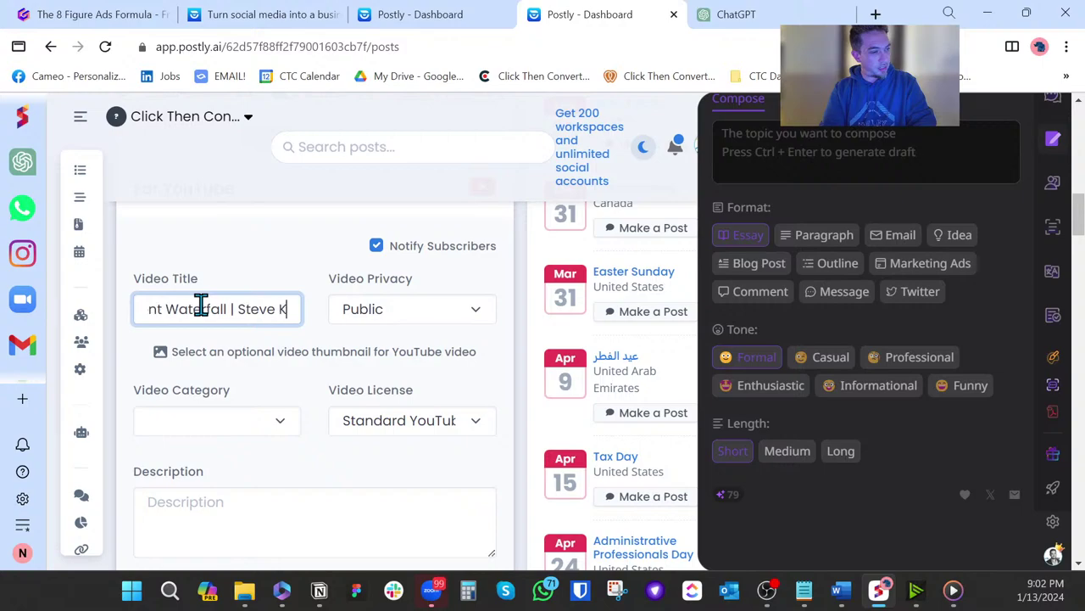
pyautogui.write('aplan AI | Bonus')
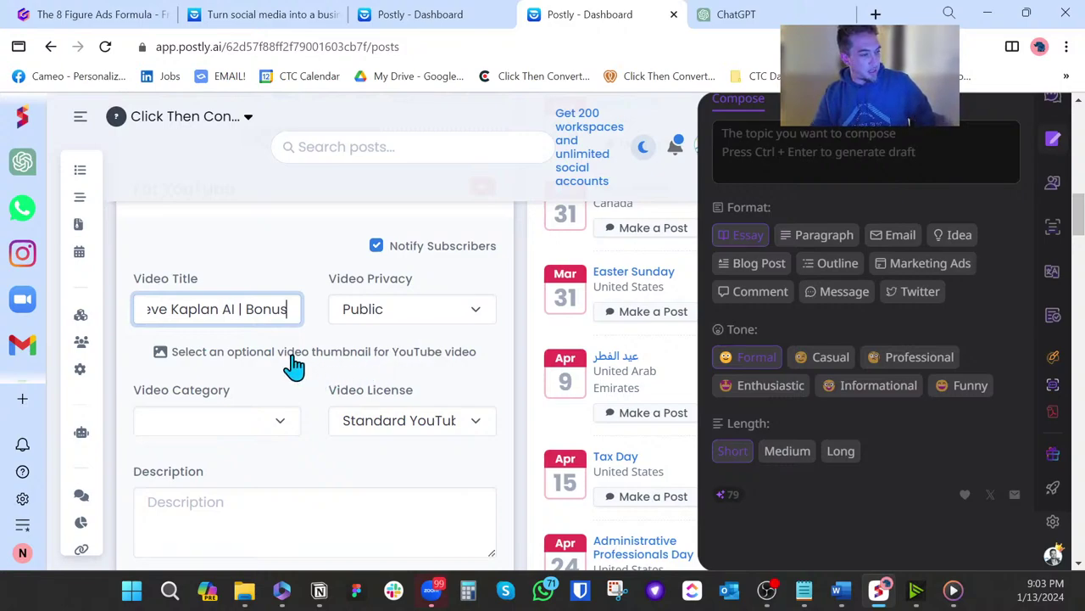
pyautogui.click(339, 353)
# Pick the 'AI Content Waterfall Bonus' image from Local Computer as the YouTube thumbnail
pyautogui.scroll(3, 249, 296)
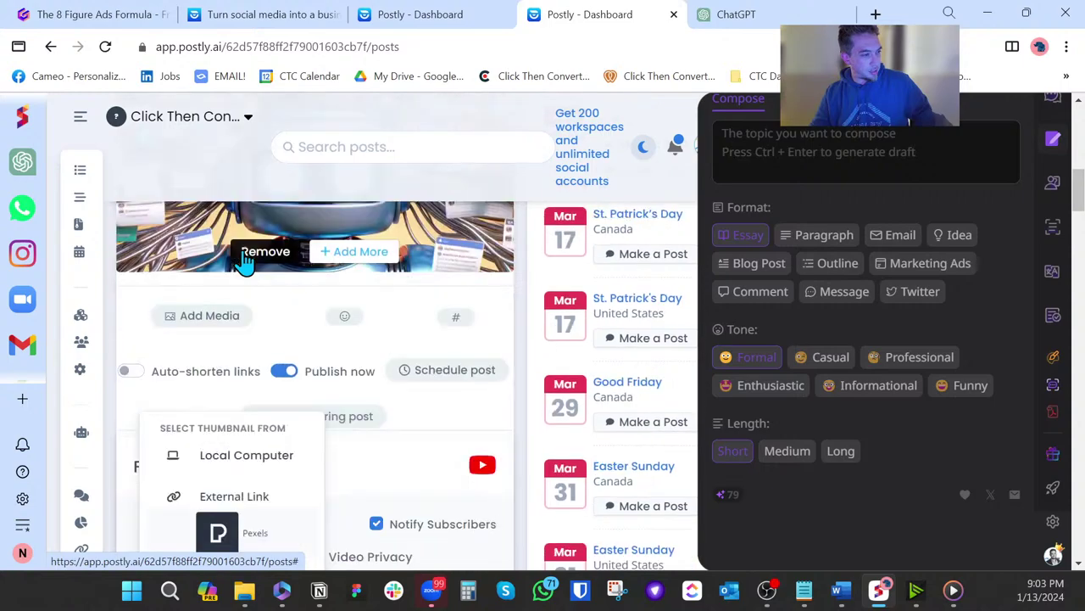
pyautogui.click(245, 458)
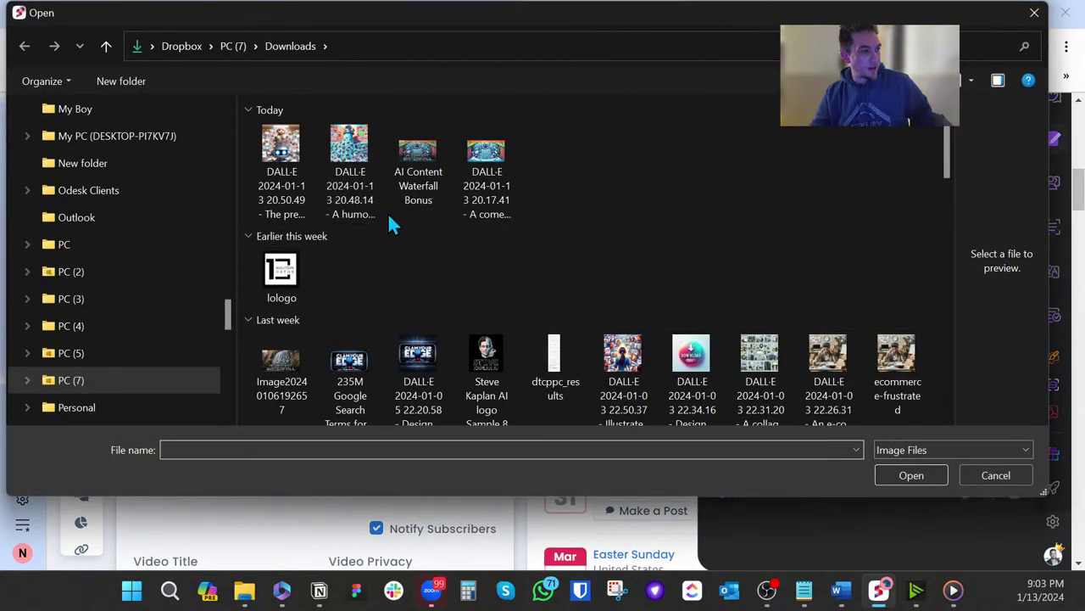
pyautogui.doubleClick(418, 163)
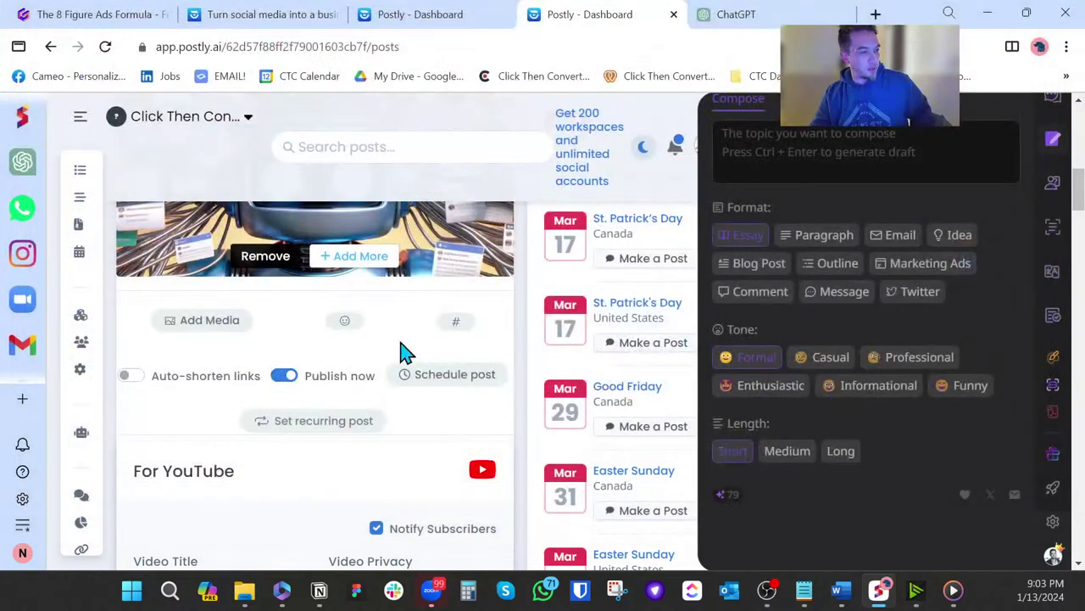
pyautogui.scroll(-2, 389, 363)
pyautogui.scroll(-2, 322, 370)
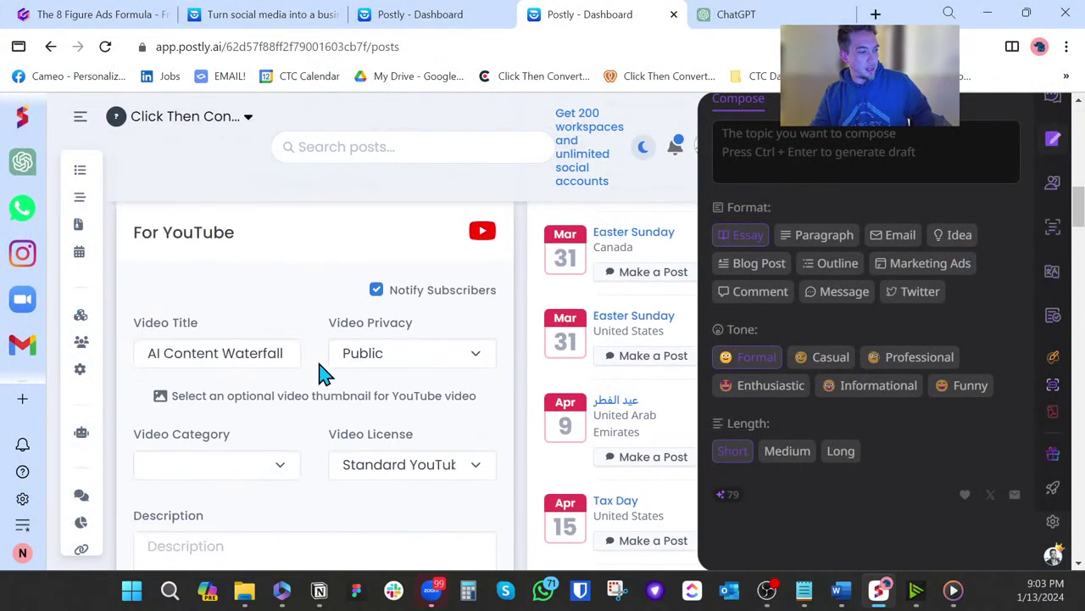
pyautogui.scroll(-2, 326, 386)
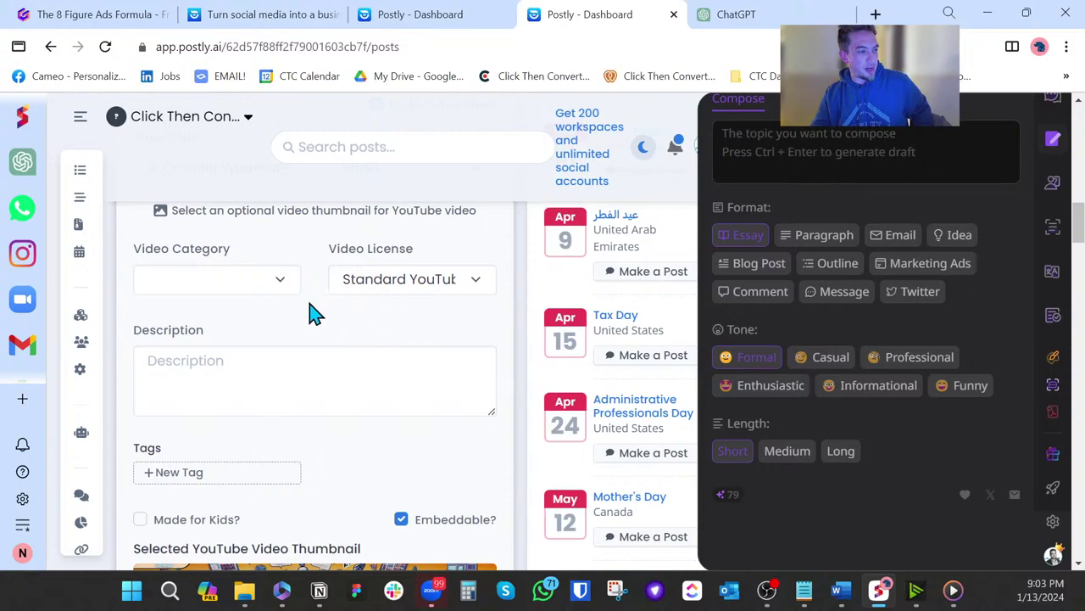
pyautogui.click(280, 282)
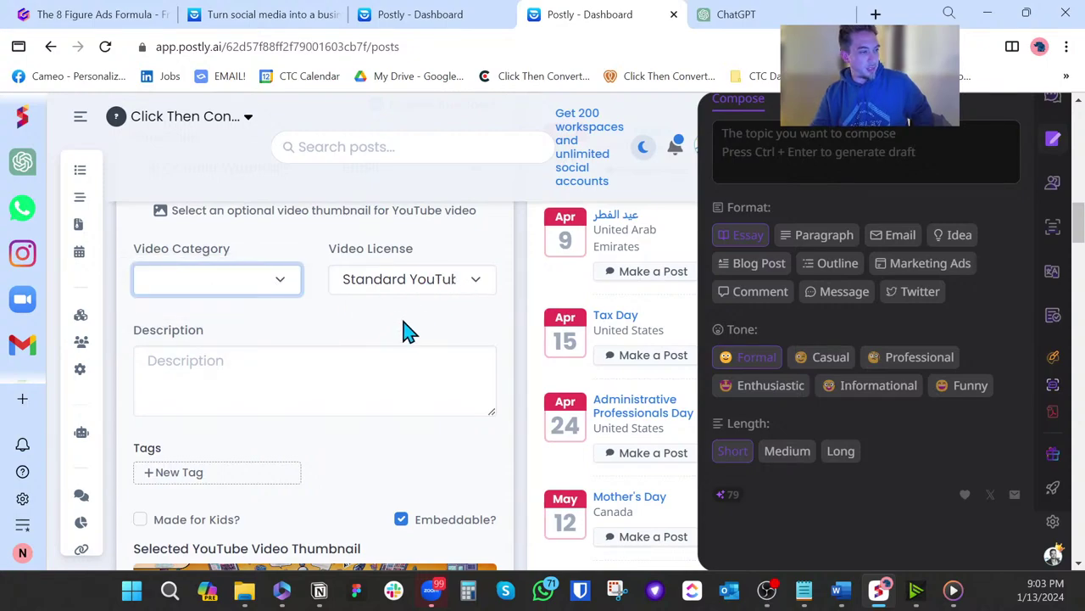
pyautogui.scroll(-2, 390, 314)
pyautogui.scroll(2, 368, 339)
pyautogui.click(365, 371)
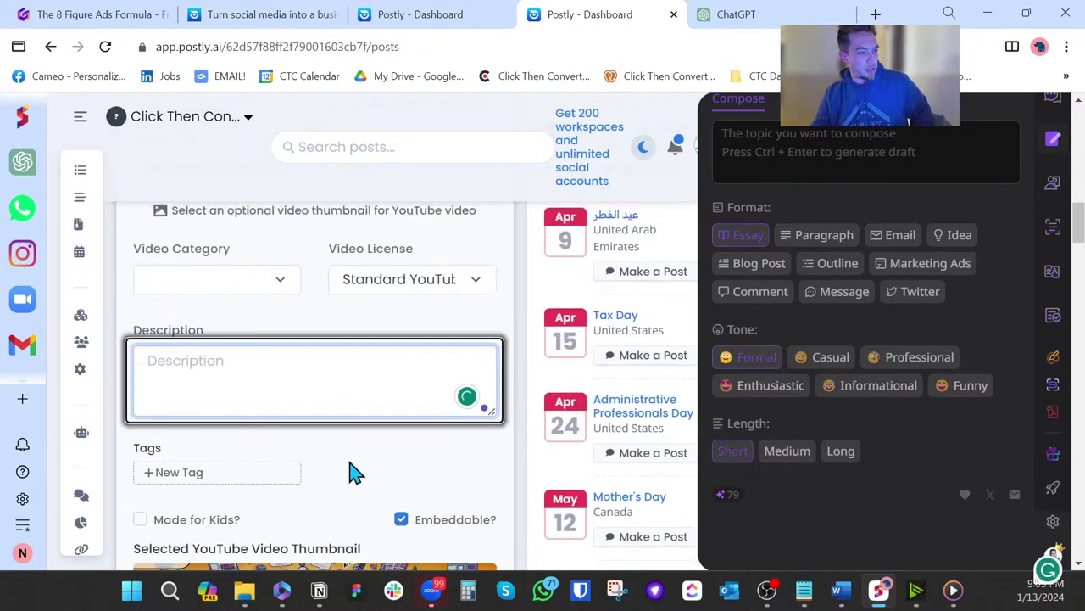
pyautogui.scroll(-1, 351, 471)
pyautogui.scroll(-2, 354, 471)
pyautogui.scroll(2, 363, 400)
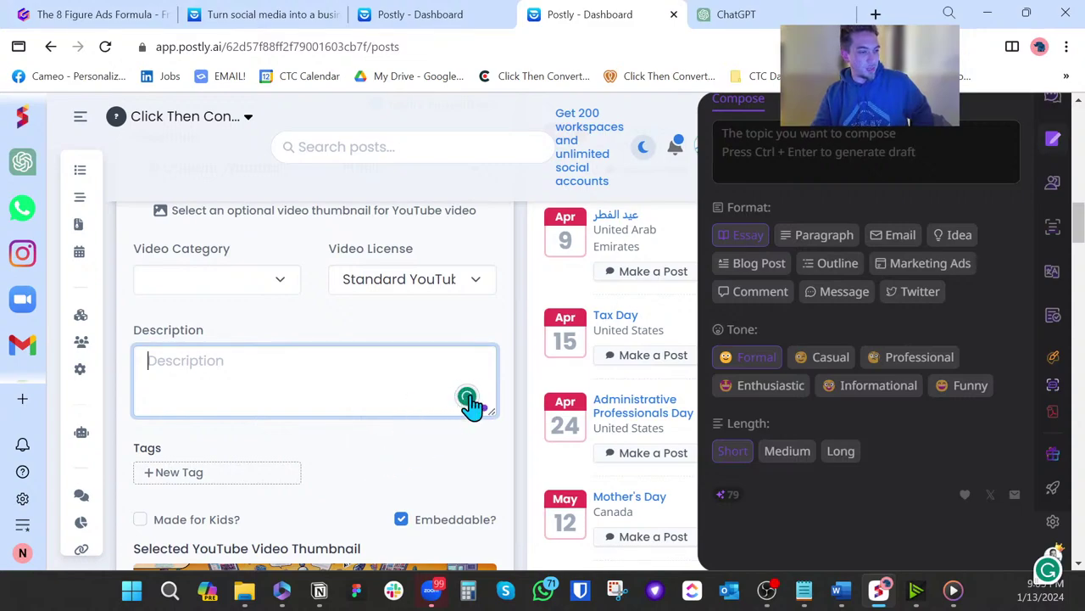
pyautogui.scroll(6, 412, 436)
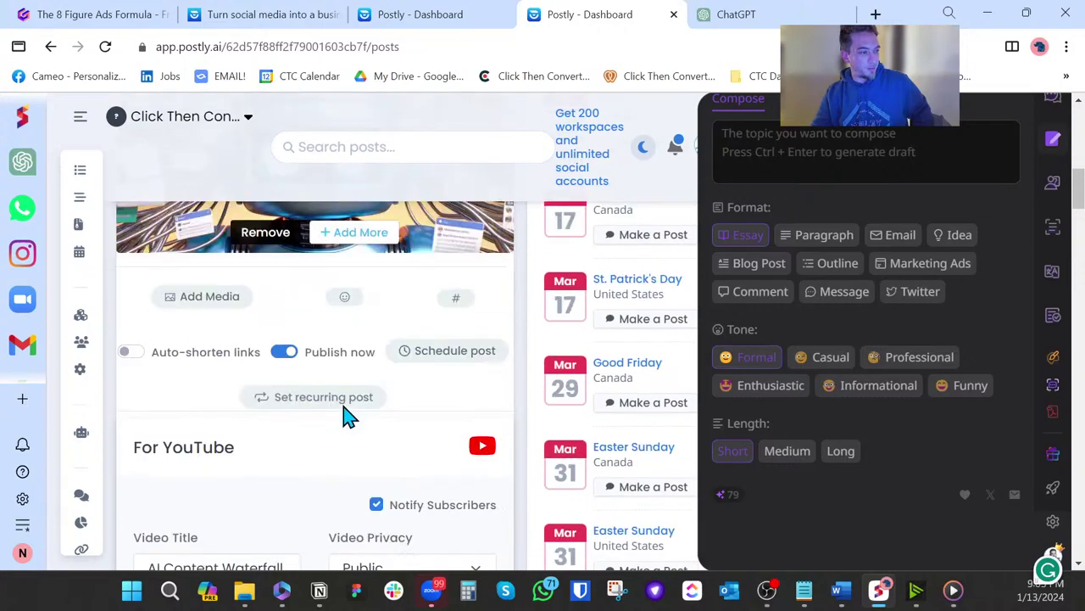
pyautogui.scroll(5, 375, 424)
pyautogui.scroll(-8, 404, 430)
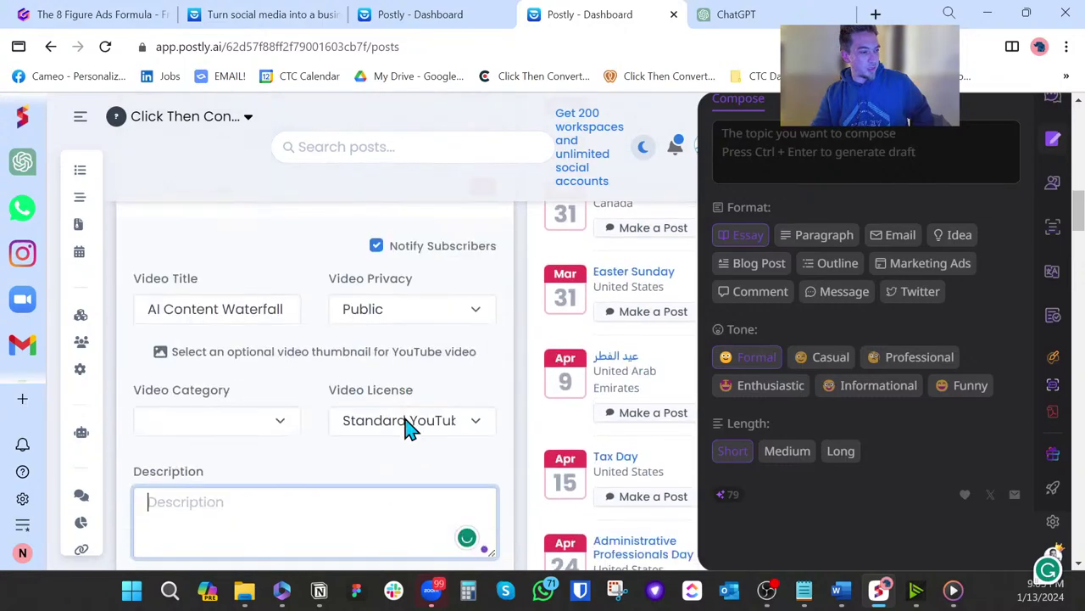
pyautogui.scroll(10, 379, 448)
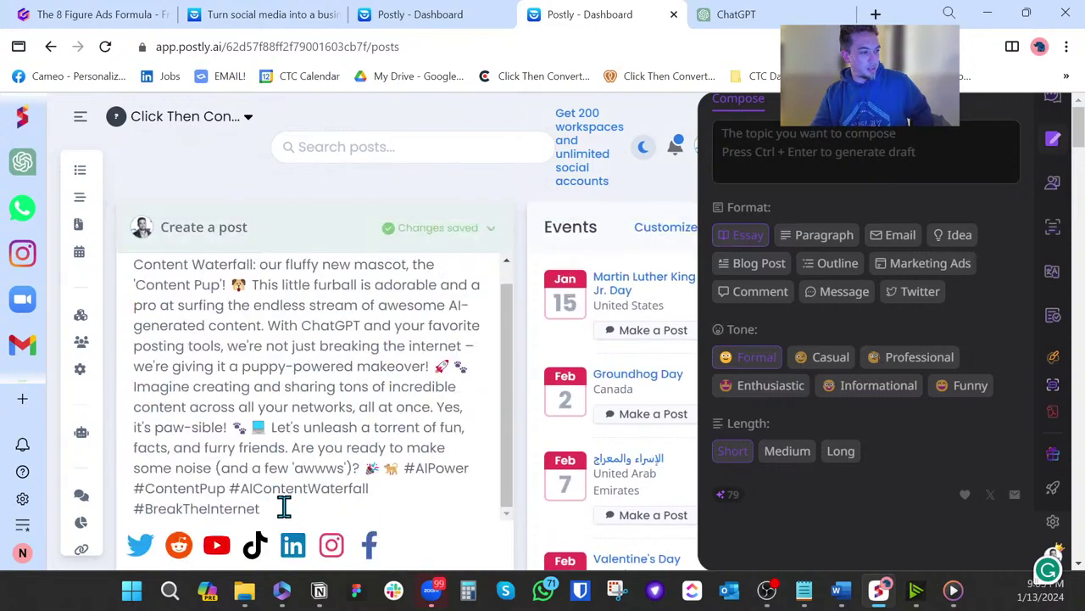
pyautogui.scroll(1, 319, 448)
pyautogui.scroll(-1, 397, 443)
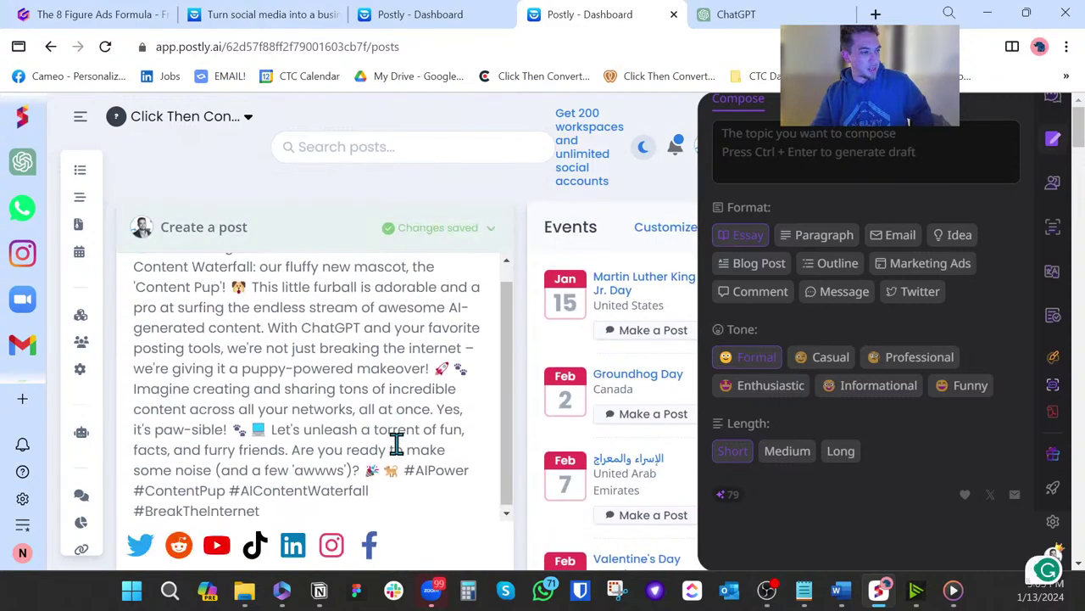
pyautogui.scroll(-2, 391, 516)
pyautogui.scroll(-10, 391, 515)
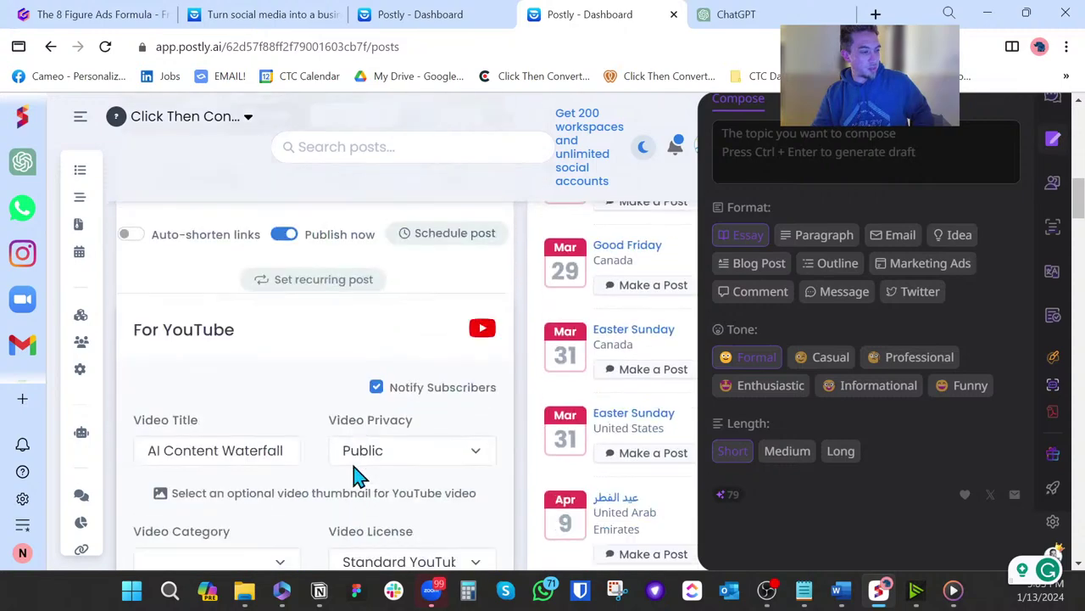
# Enter the YouTube description starting 'Chekc out the bonus' and review the post form
pyautogui.click(274, 367)
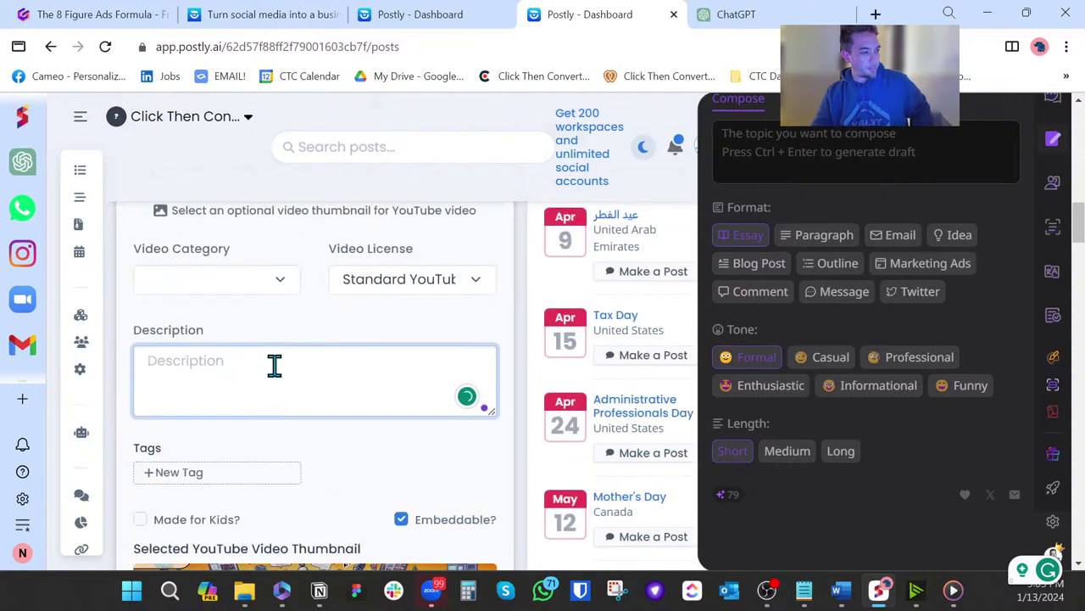
pyautogui.write('Chekc out the bonus')
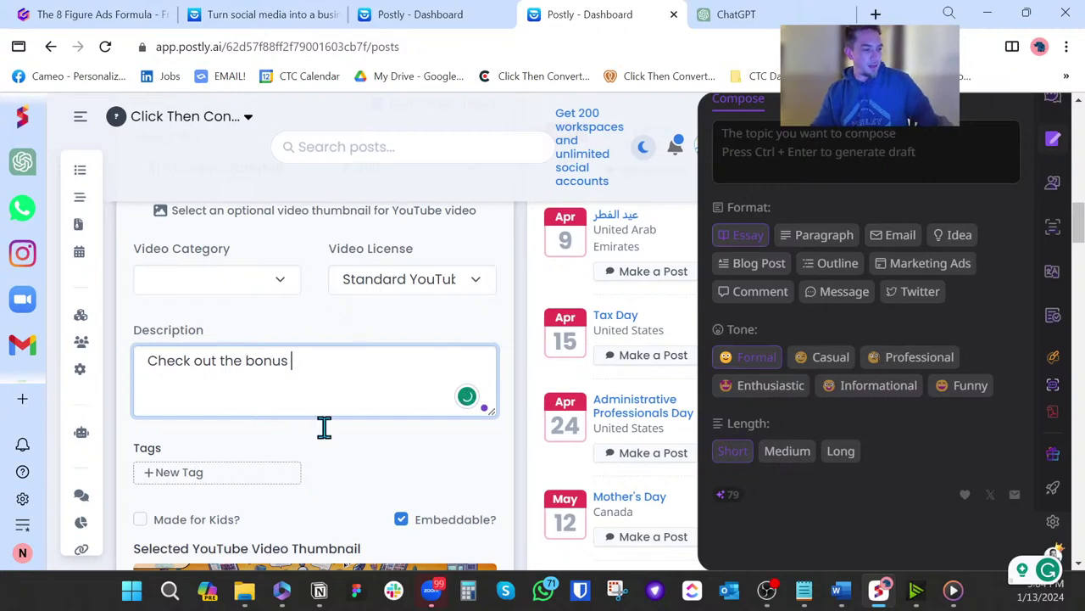
pyautogui.scroll(-3, 342, 422)
pyautogui.scroll(3, 202, 483)
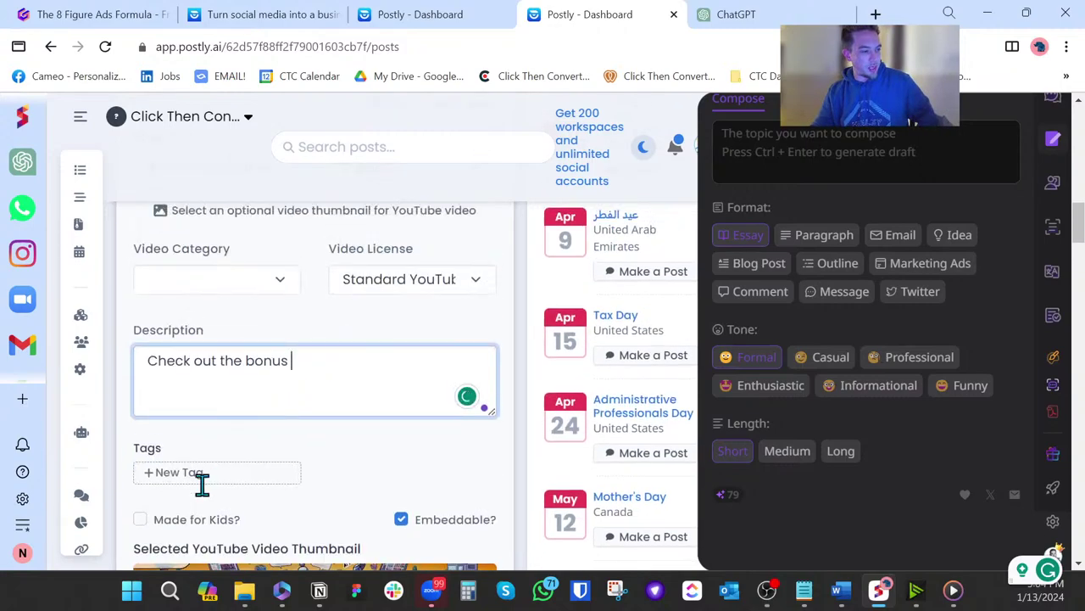
pyautogui.scroll(-2, 318, 441)
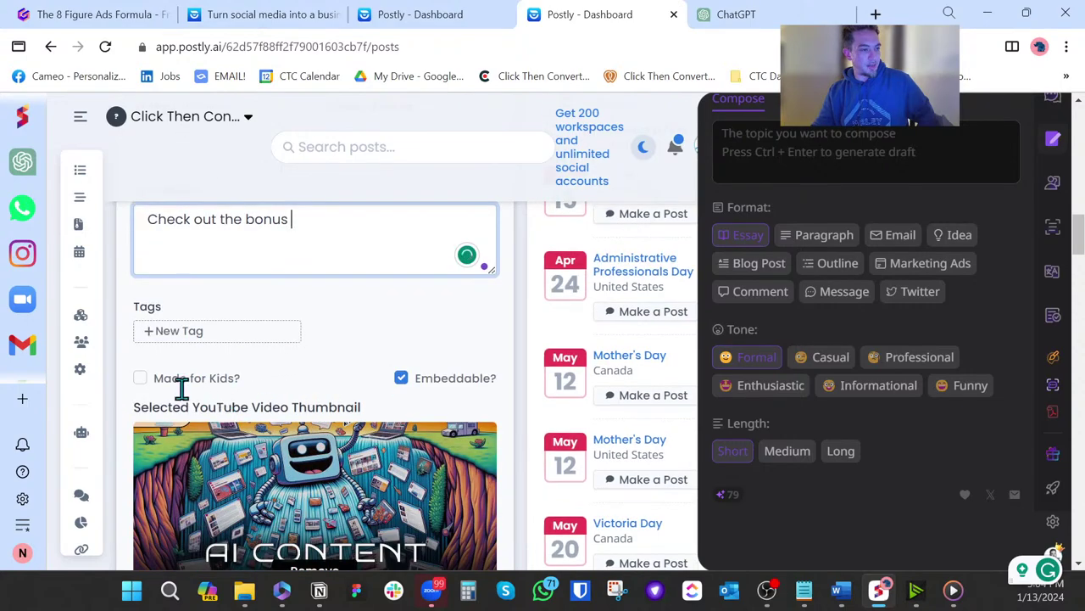
pyautogui.scroll(-5, 345, 375)
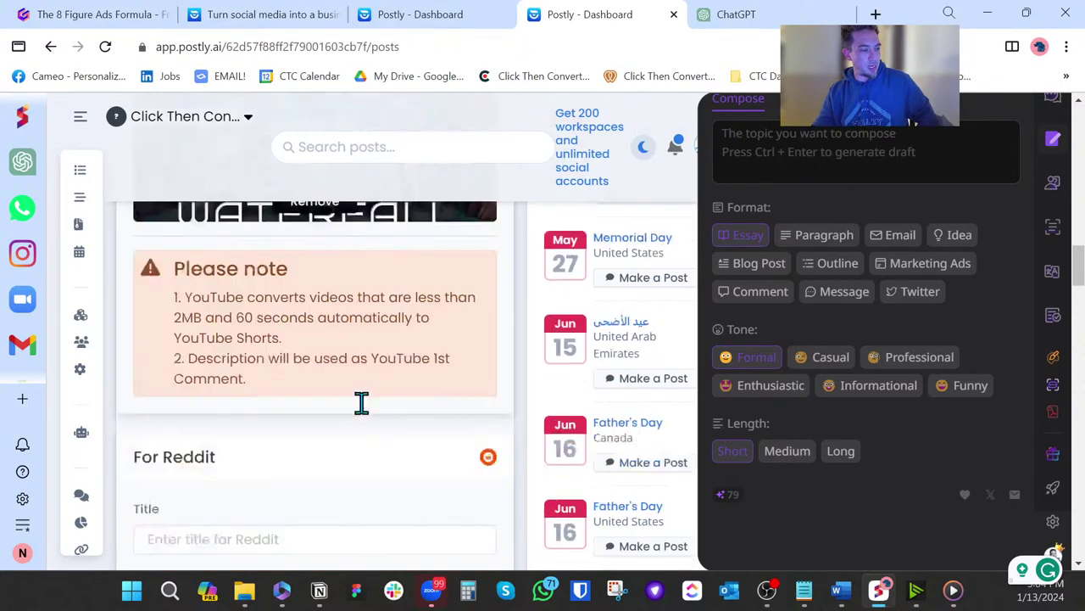
pyautogui.scroll(2, 361, 399)
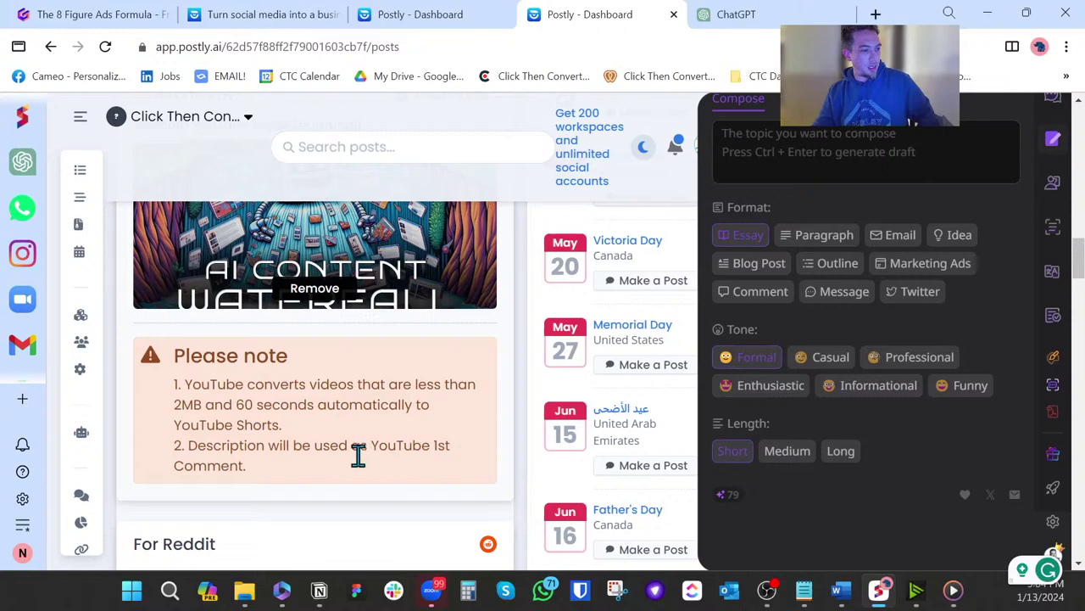
pyautogui.scroll(4, 376, 438)
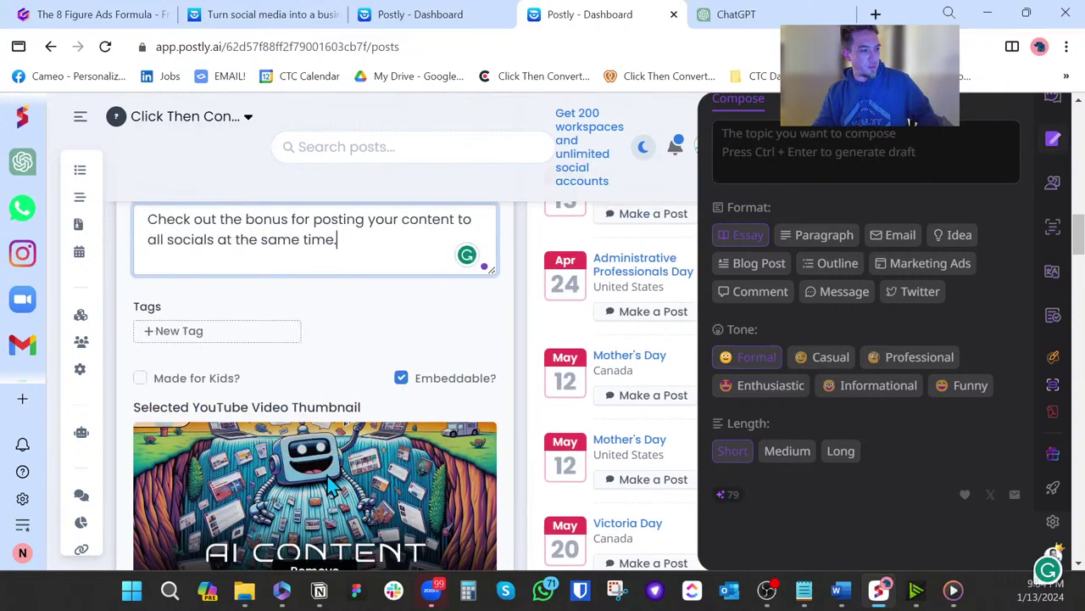
pyautogui.scroll(4, 343, 448)
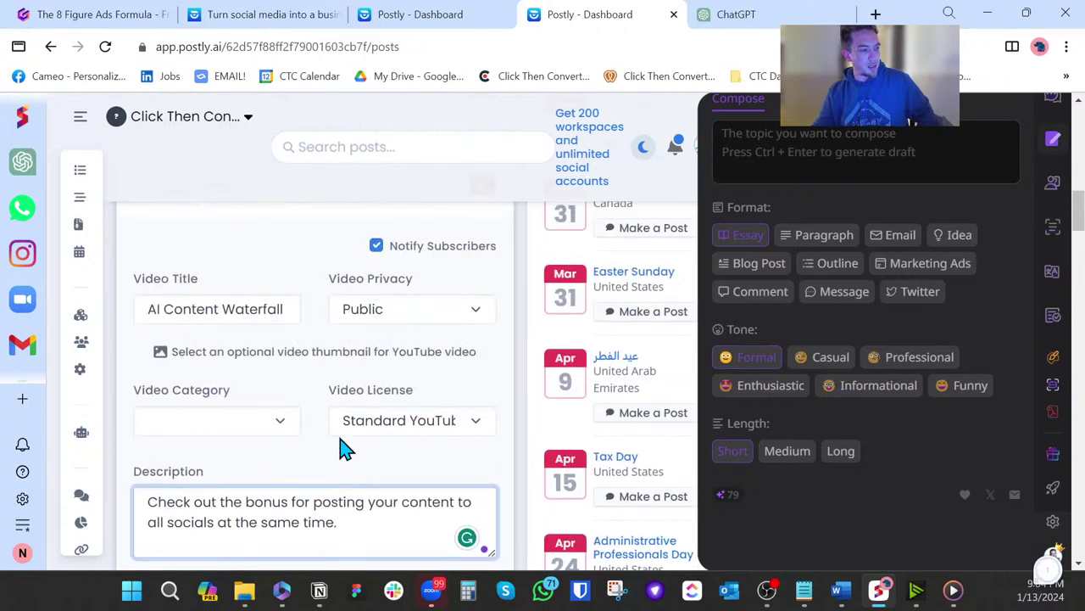
pyautogui.scroll(4, 343, 447)
pyautogui.scroll(6, 344, 448)
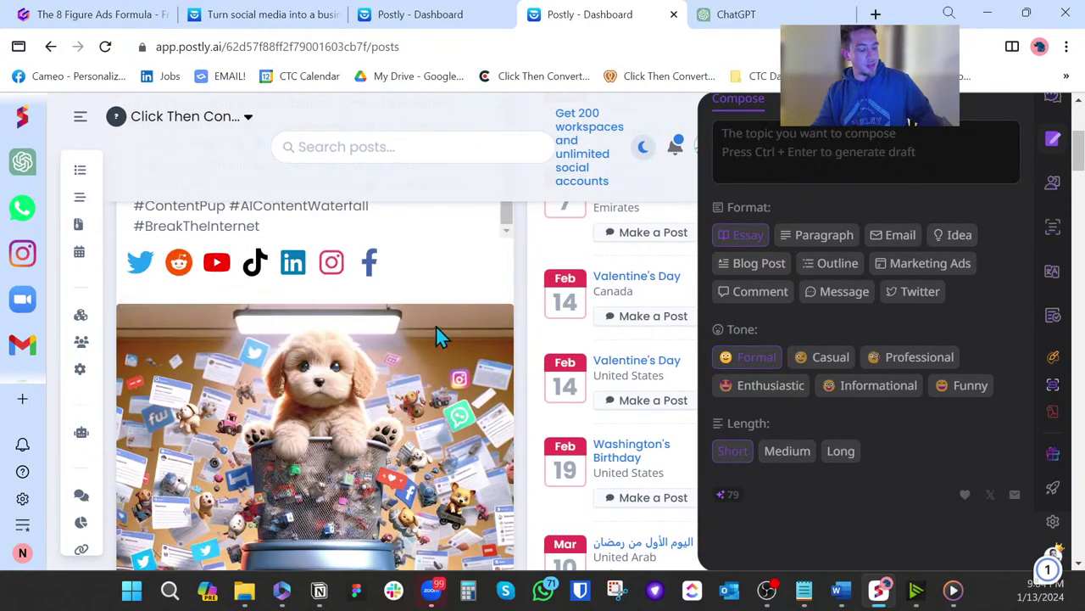
pyautogui.scroll(4, 436, 331)
pyautogui.scroll(-6, 416, 436)
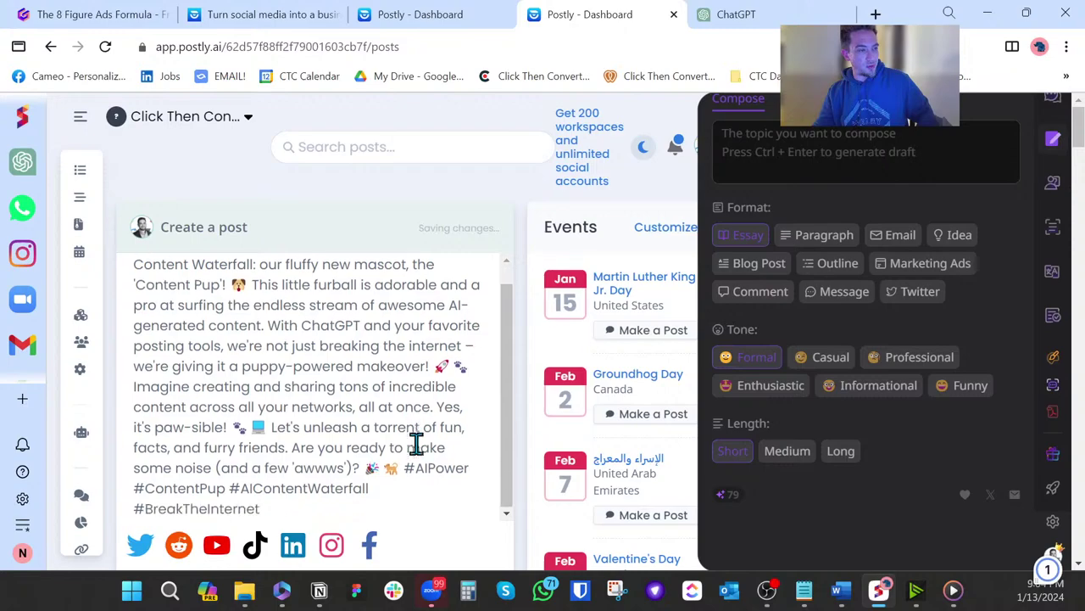
pyautogui.scroll(-4, 420, 405)
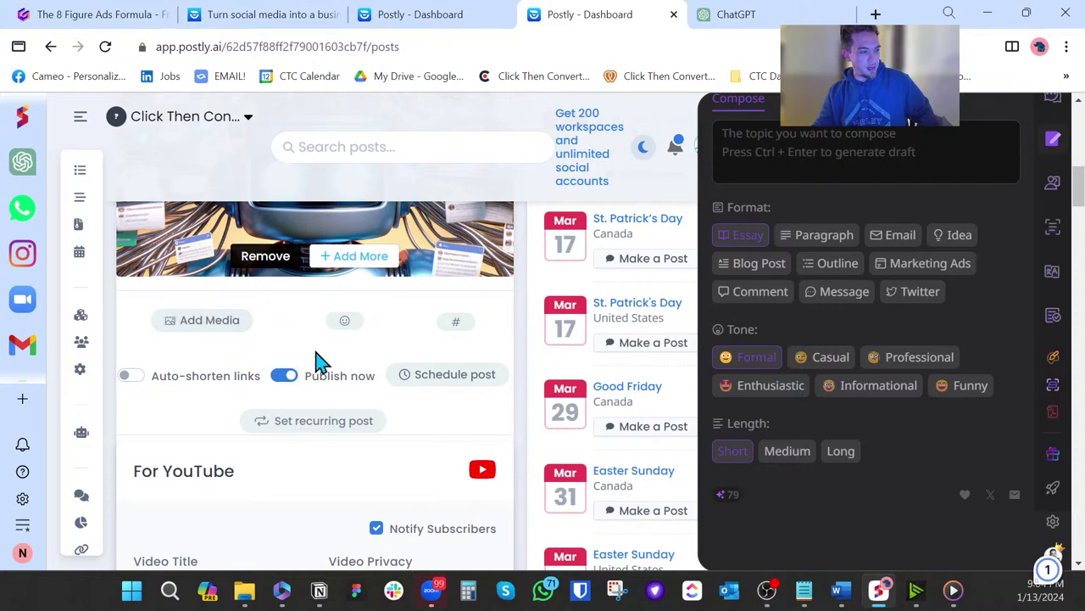
pyautogui.scroll(-2, 322, 360)
pyautogui.scroll(-3, 289, 416)
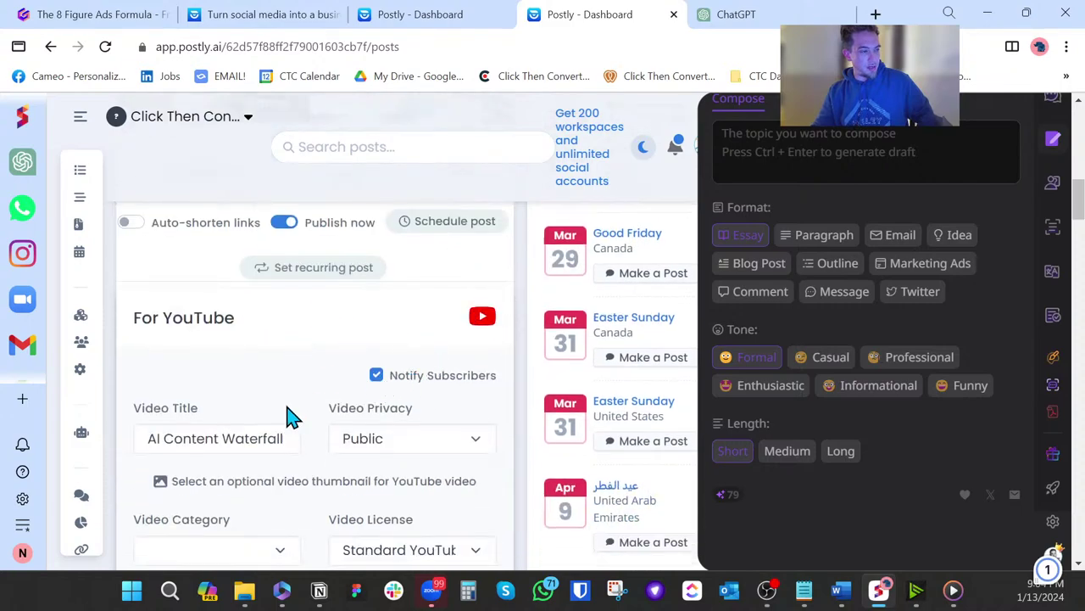
pyautogui.scroll(-3, 311, 380)
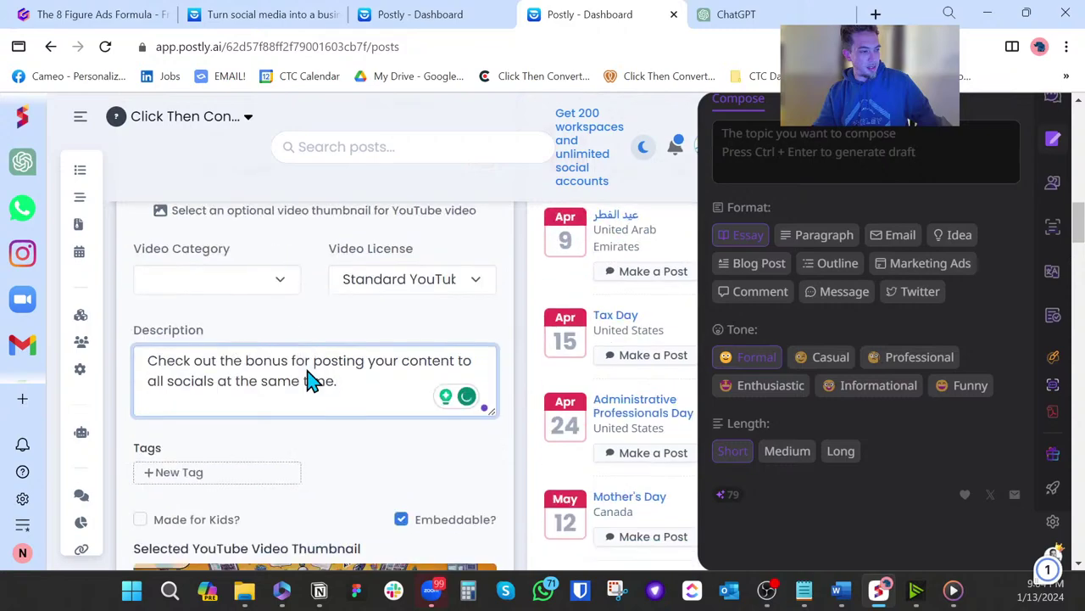
pyautogui.scroll(-3, 331, 339)
pyautogui.scroll(-12, 356, 365)
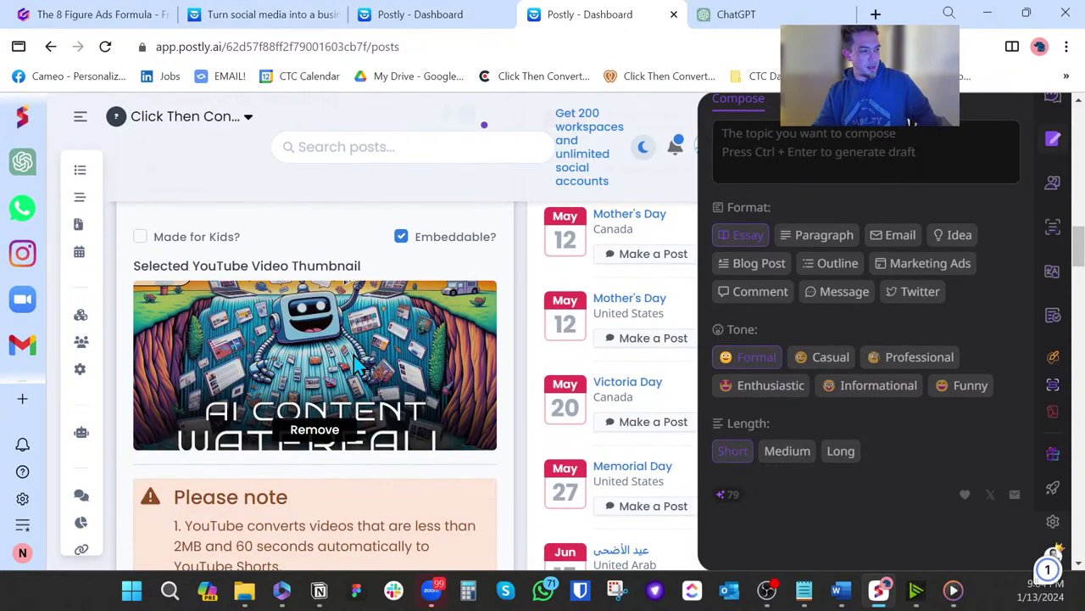
# Copy the YouTube video title and paste it into the Reddit Title field
pyautogui.click(348, 344)
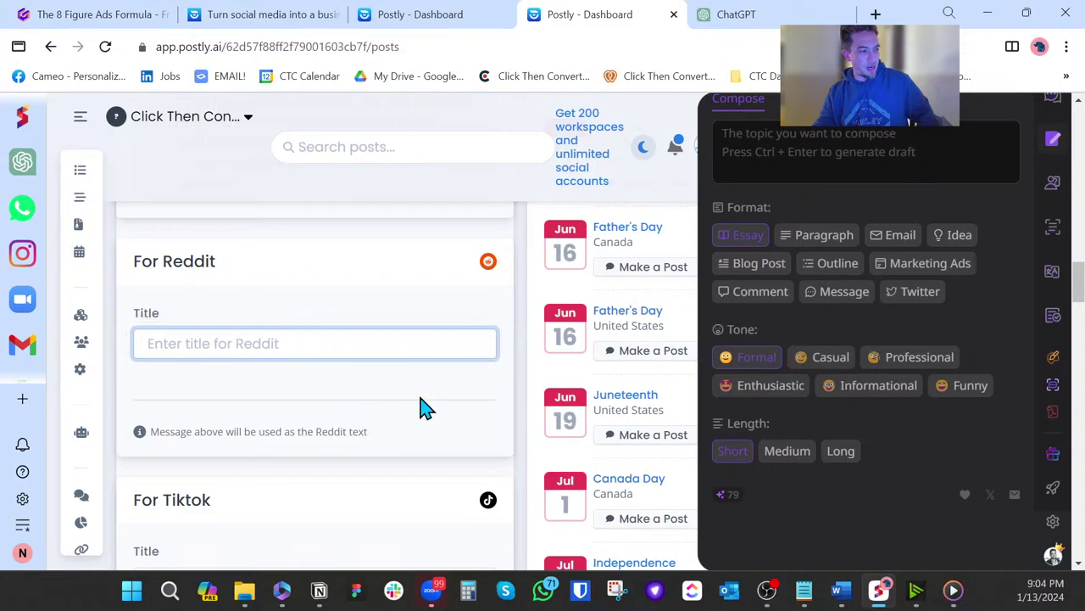
pyautogui.scroll(15, 409, 415)
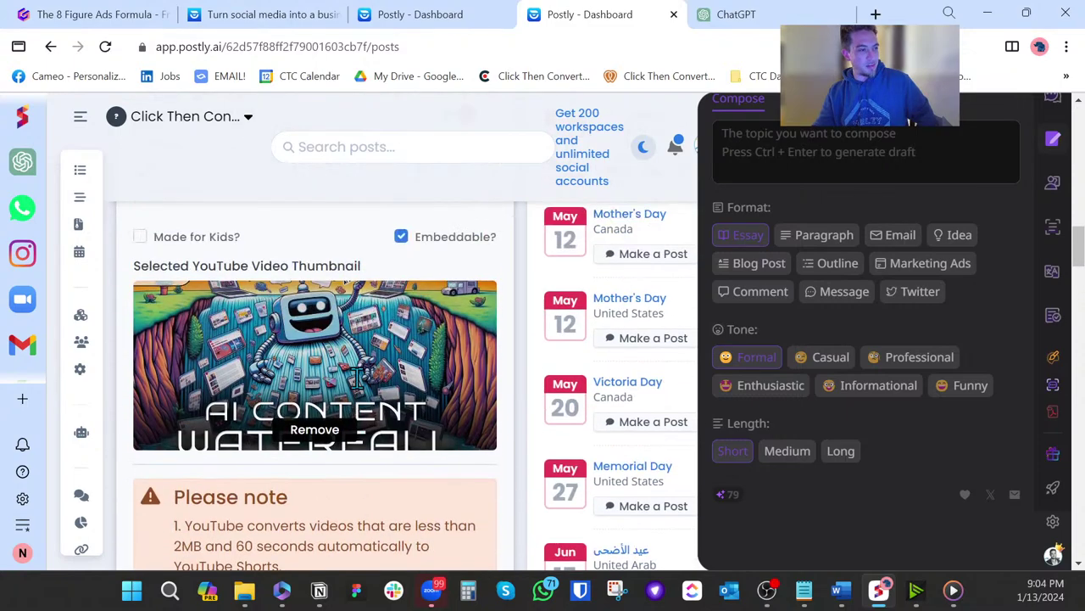
pyautogui.scroll(5, 263, 345)
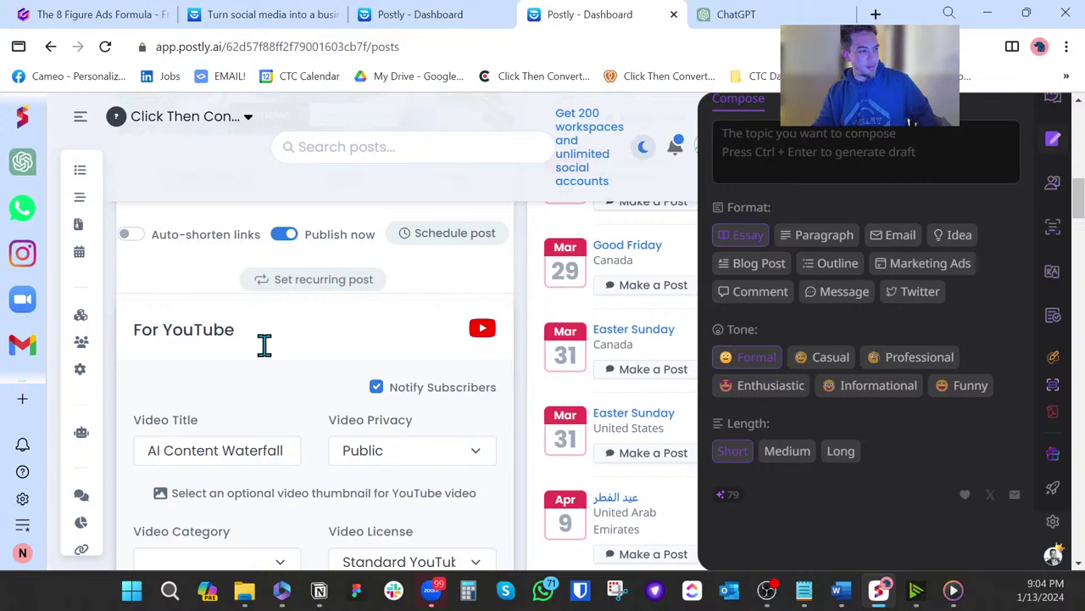
pyautogui.tripleClick(216, 446)
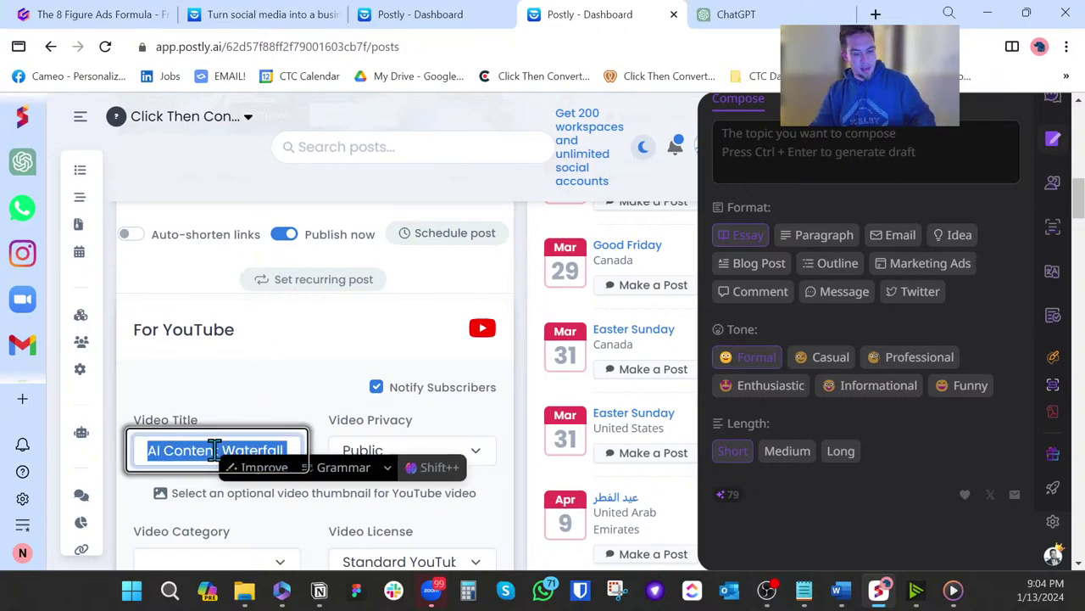
pyautogui.scroll(-10, 344, 419)
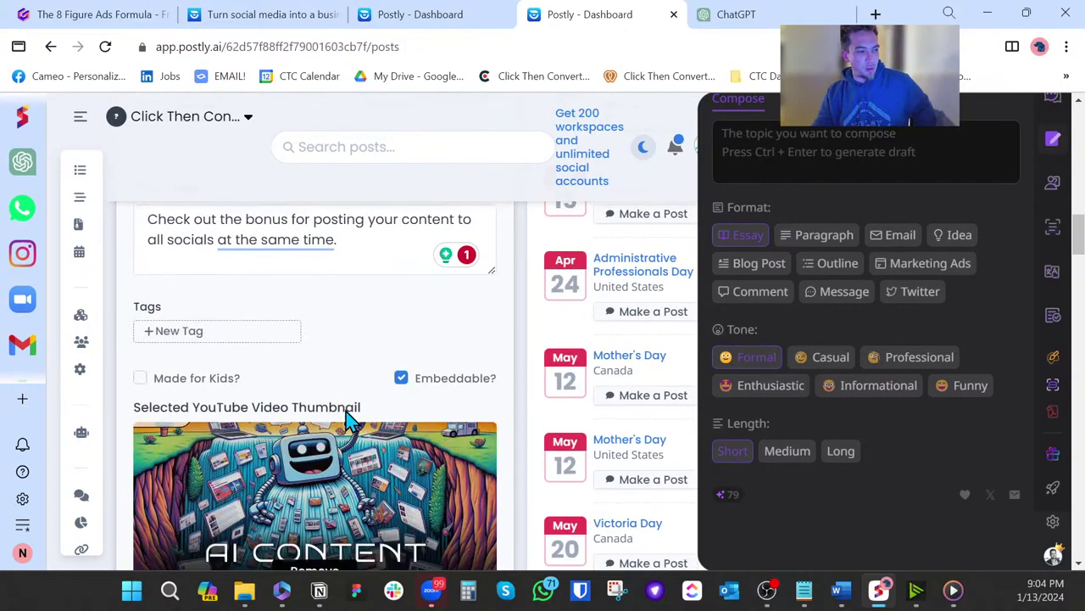
pyautogui.scroll(-3, 352, 419)
pyautogui.click(324, 335)
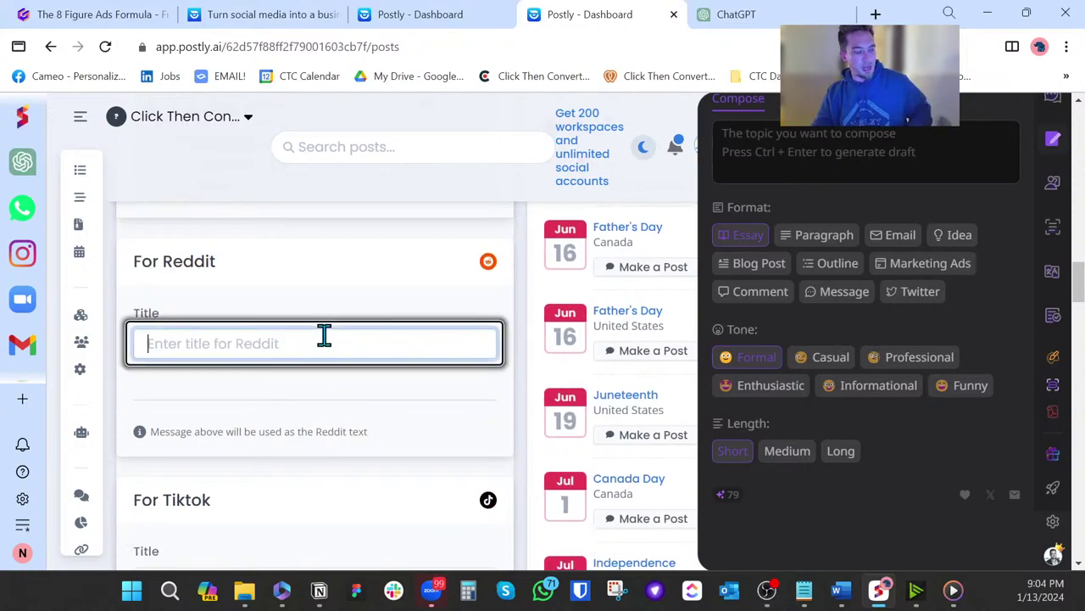
pyautogui.write('AI Content Waterfall | Steve Kaplan AI | Bonus')
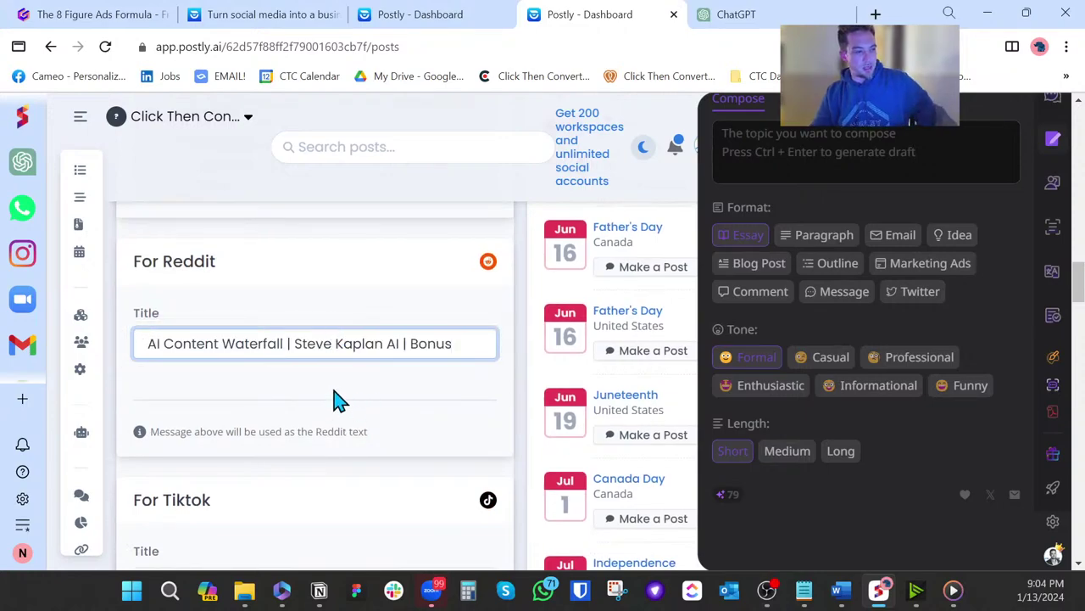
pyautogui.click(381, 388)
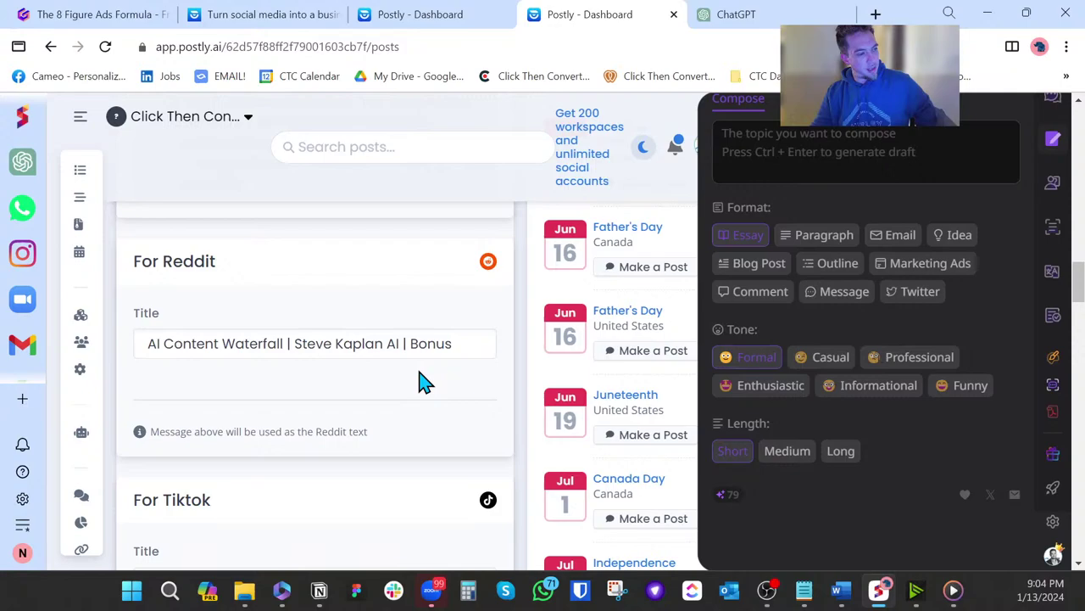
pyautogui.scroll(-2, 424, 381)
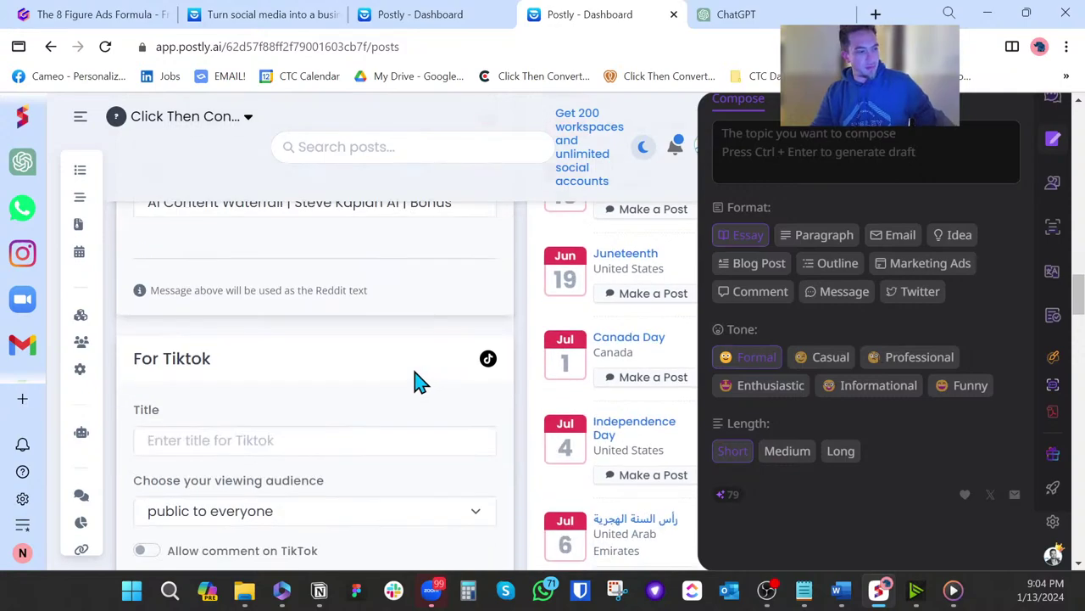
pyautogui.scroll(-4, 415, 382)
pyautogui.scroll(8, 416, 382)
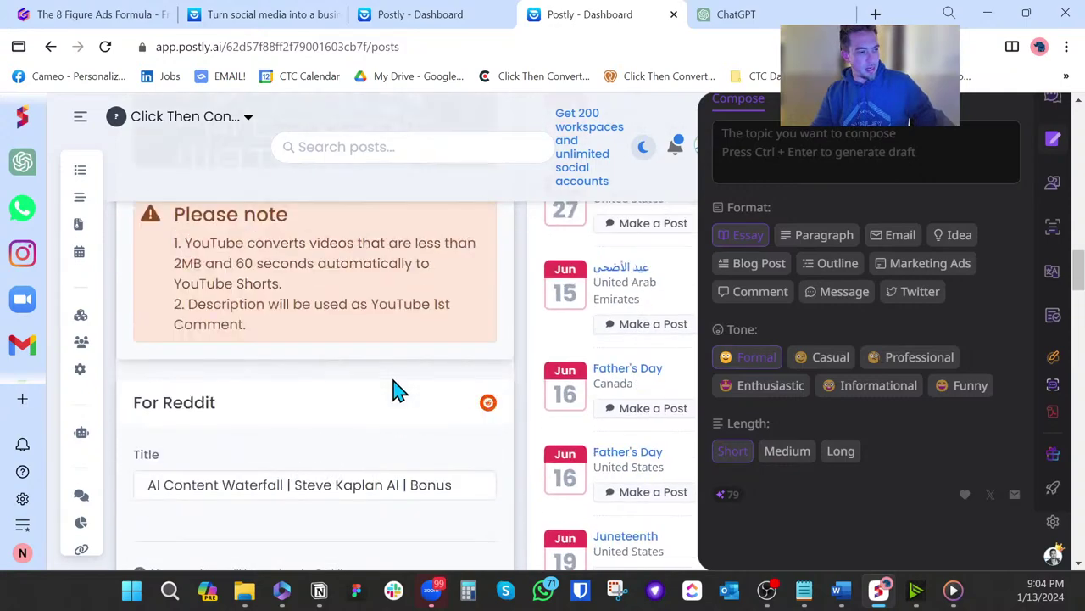
pyautogui.scroll(15, 411, 407)
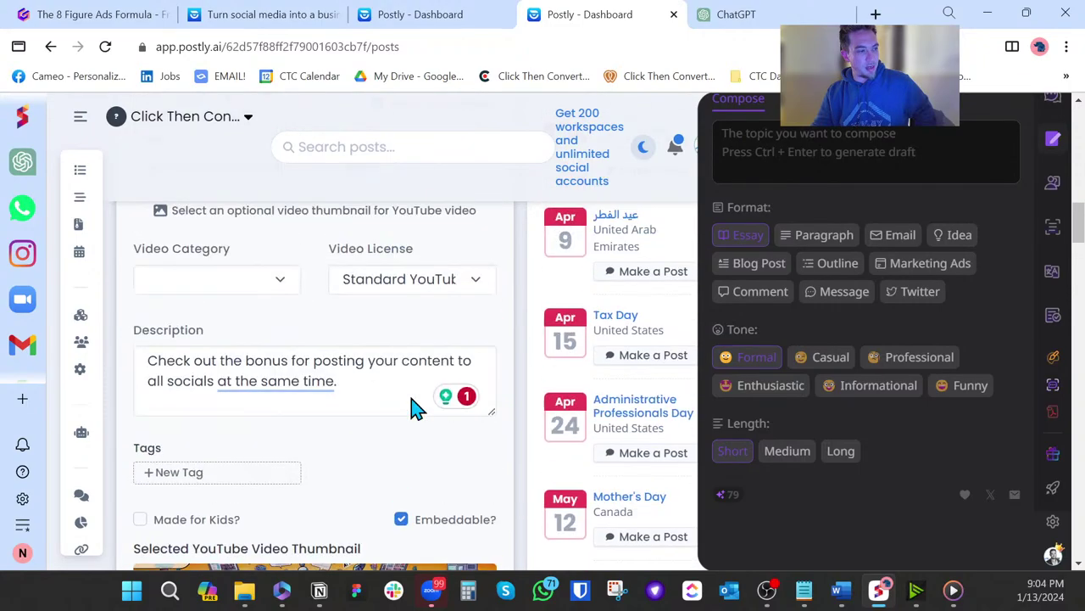
# Accept Grammarly's 'simultaneously' in place of 'at the same time' in the YouTube description
pyautogui.scroll(5, 413, 407)
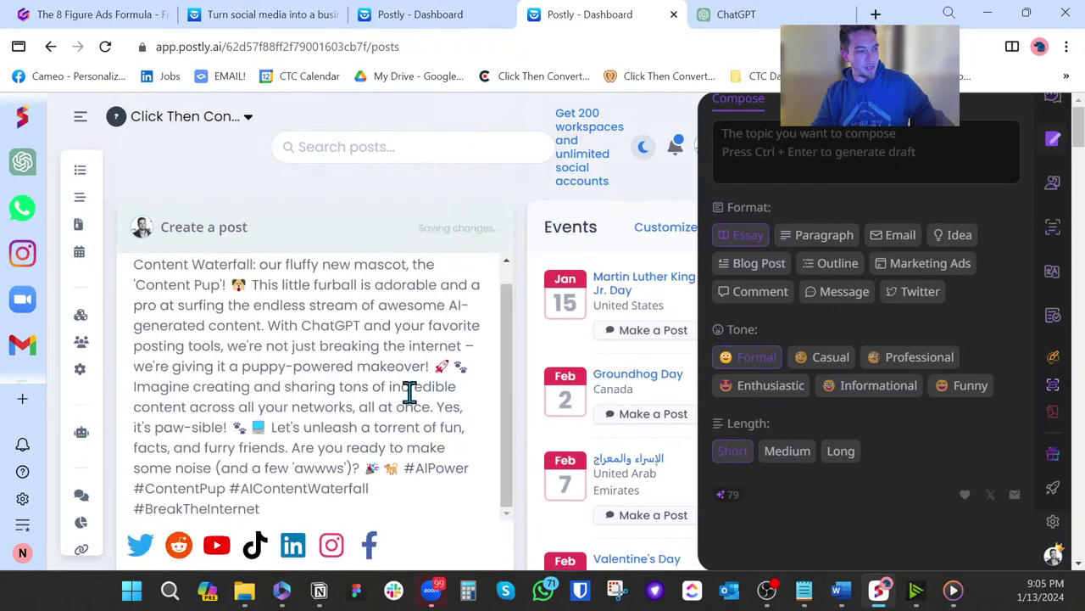
pyautogui.scroll(-10, 411, 395)
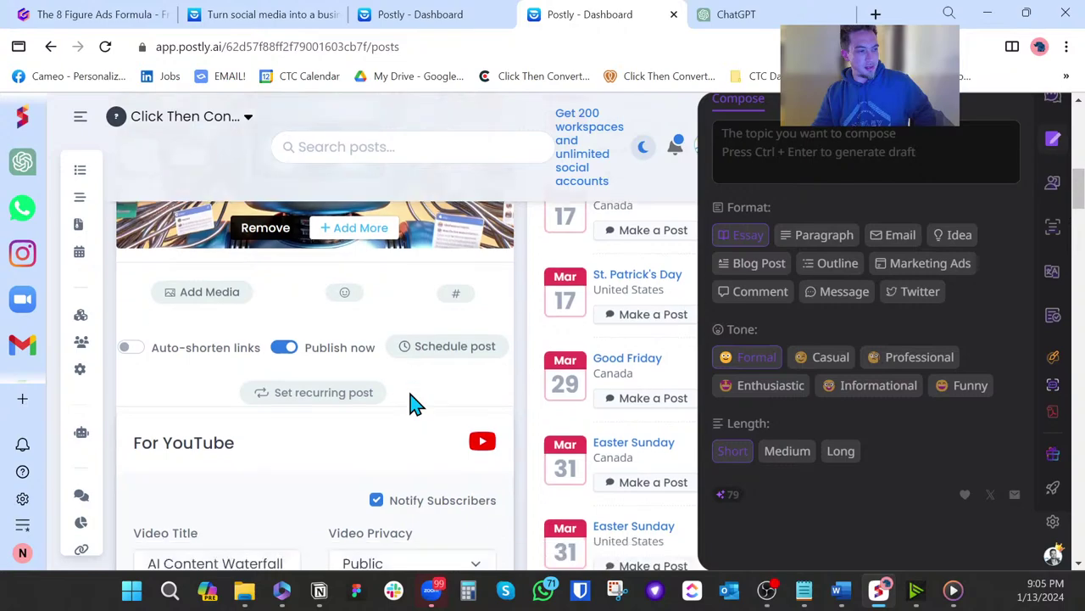
pyautogui.scroll(-5, 411, 405)
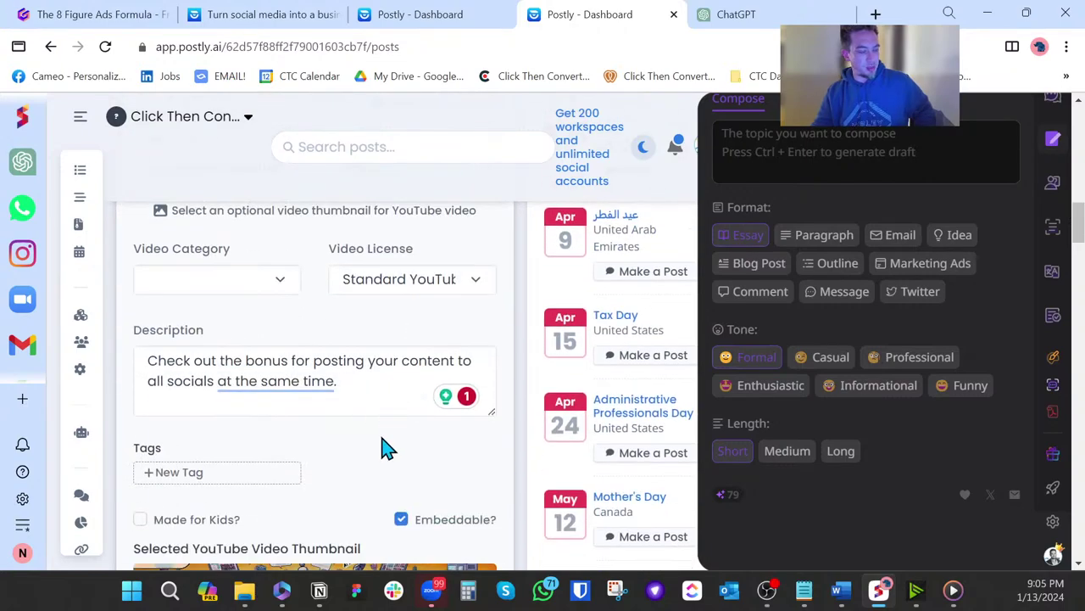
pyautogui.scroll(-2, 384, 447)
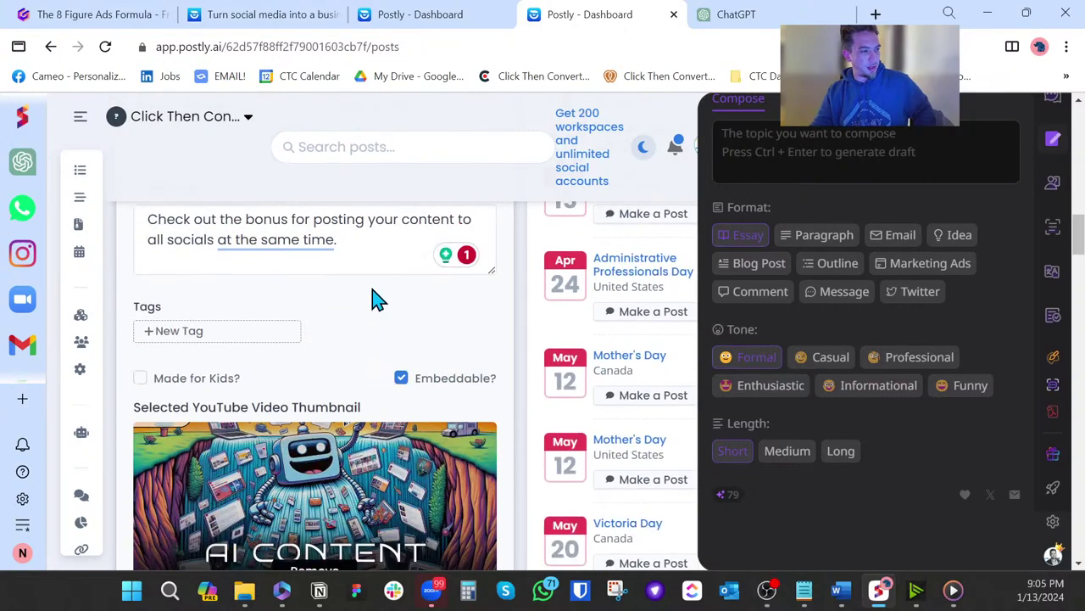
pyautogui.scroll(4, 349, 356)
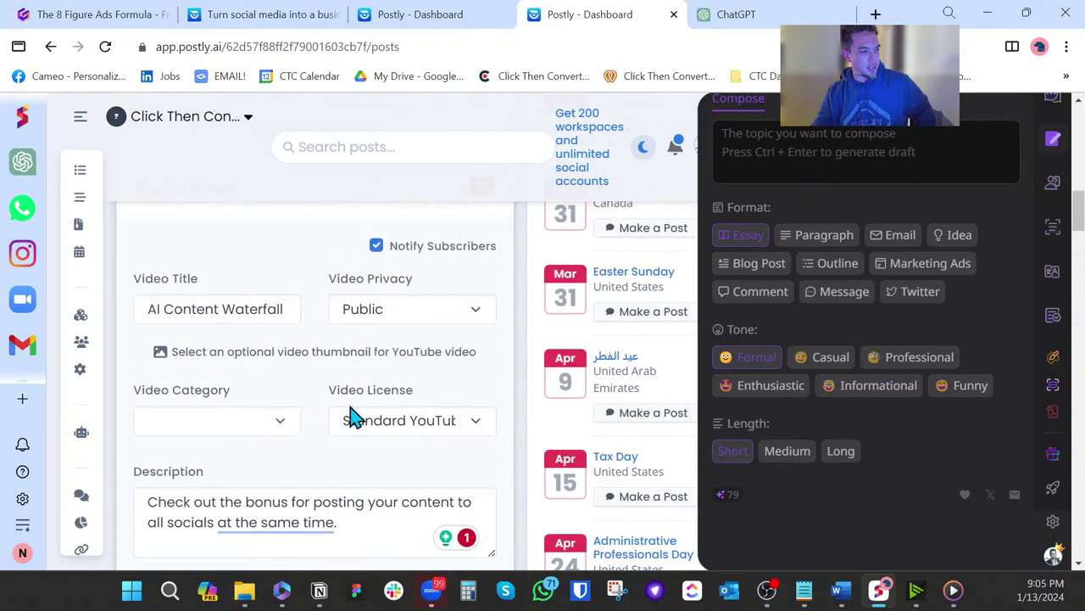
pyautogui.scroll(4, 315, 463)
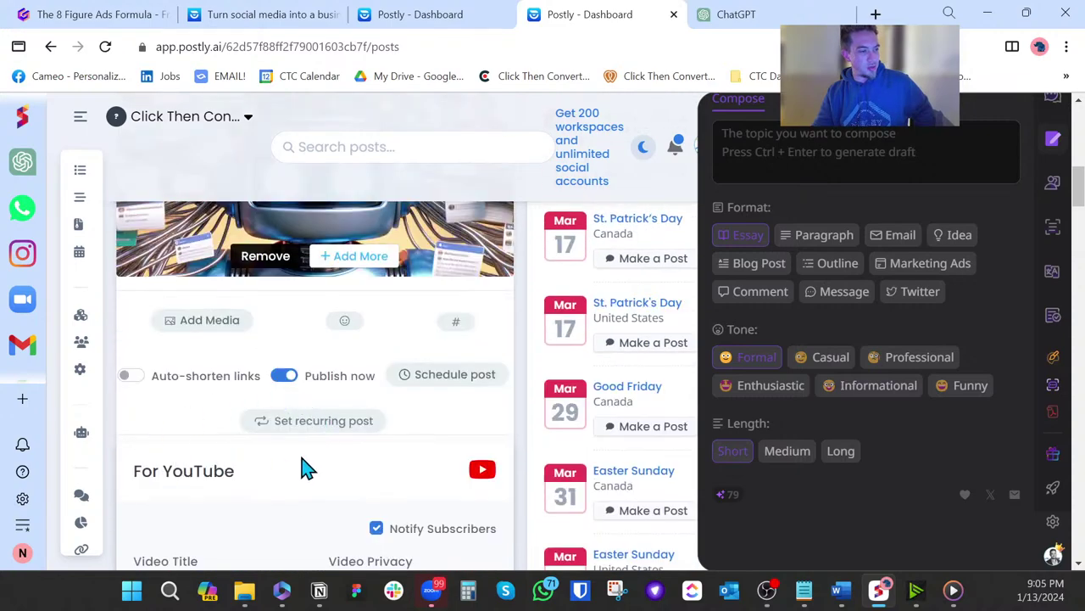
pyautogui.scroll(9, 357, 376)
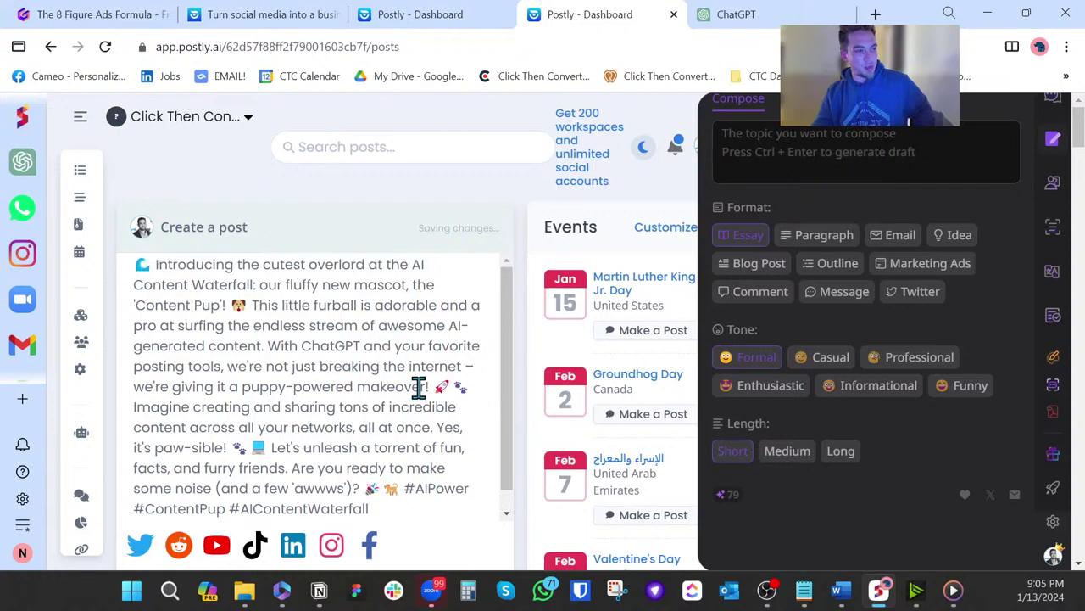
pyautogui.scroll(-1, 362, 435)
pyautogui.scroll(-9, 304, 468)
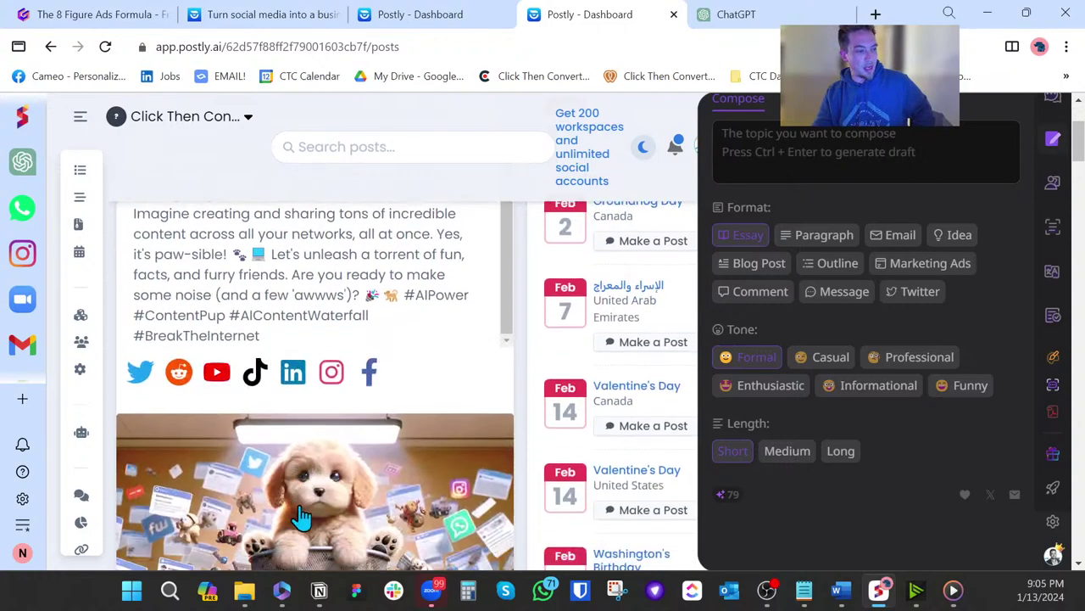
pyautogui.scroll(-5, 333, 426)
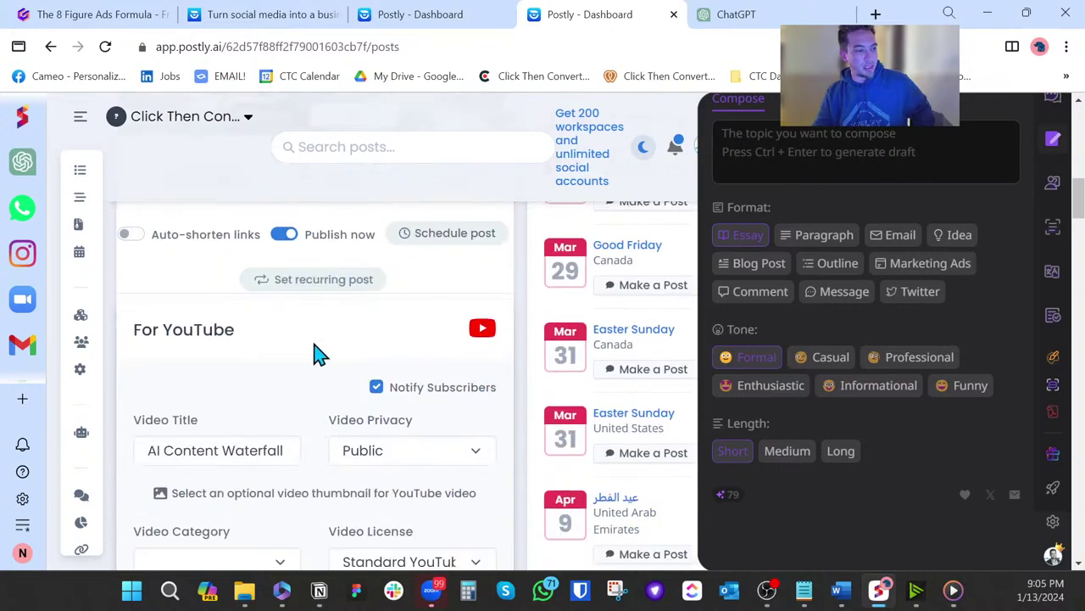
pyautogui.moveTo(344, 384)
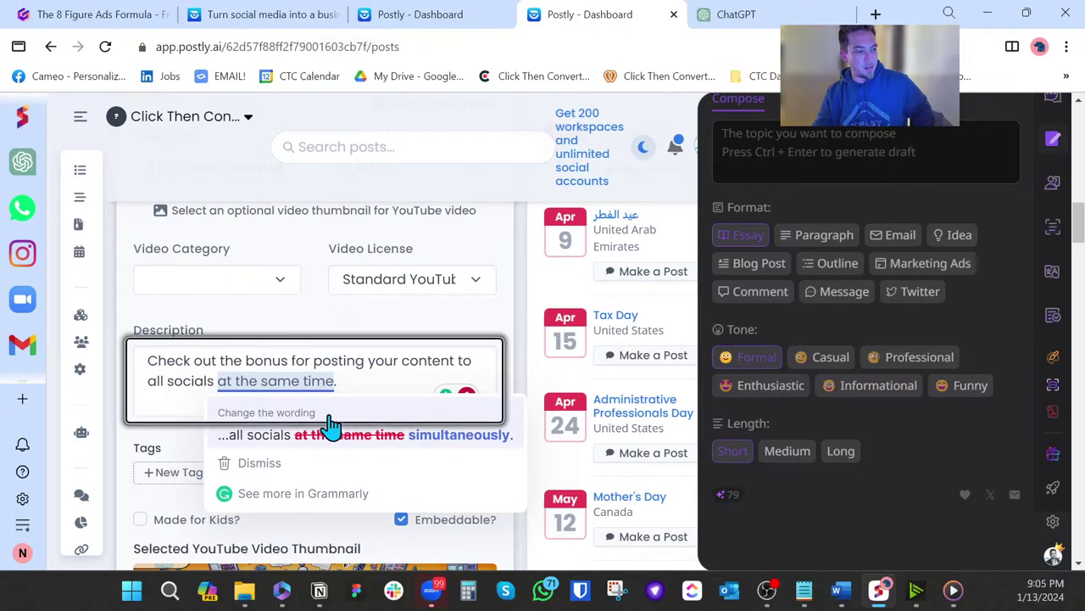
pyautogui.click(330, 430)
pyautogui.scroll(-2, 344, 382)
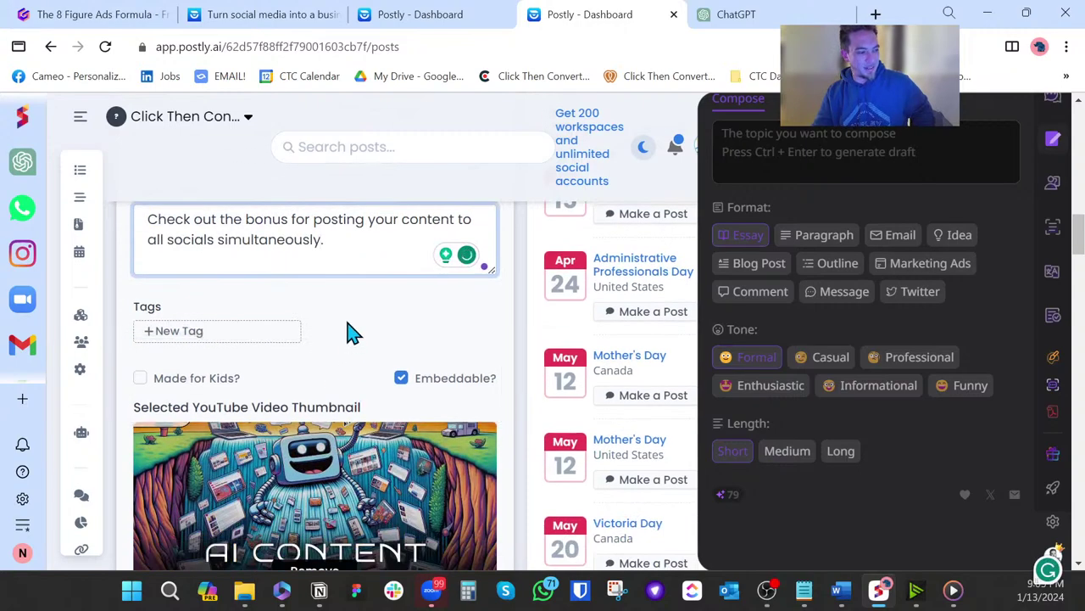
pyautogui.scroll(-4, 353, 332)
pyautogui.scroll(-2, 340, 382)
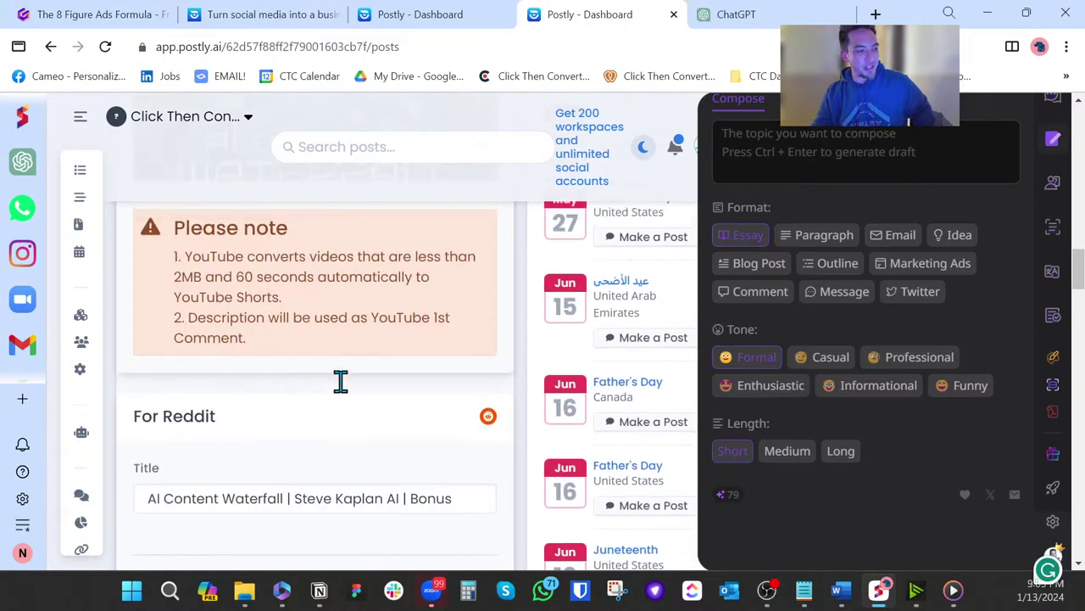
pyautogui.scroll(4, 339, 381)
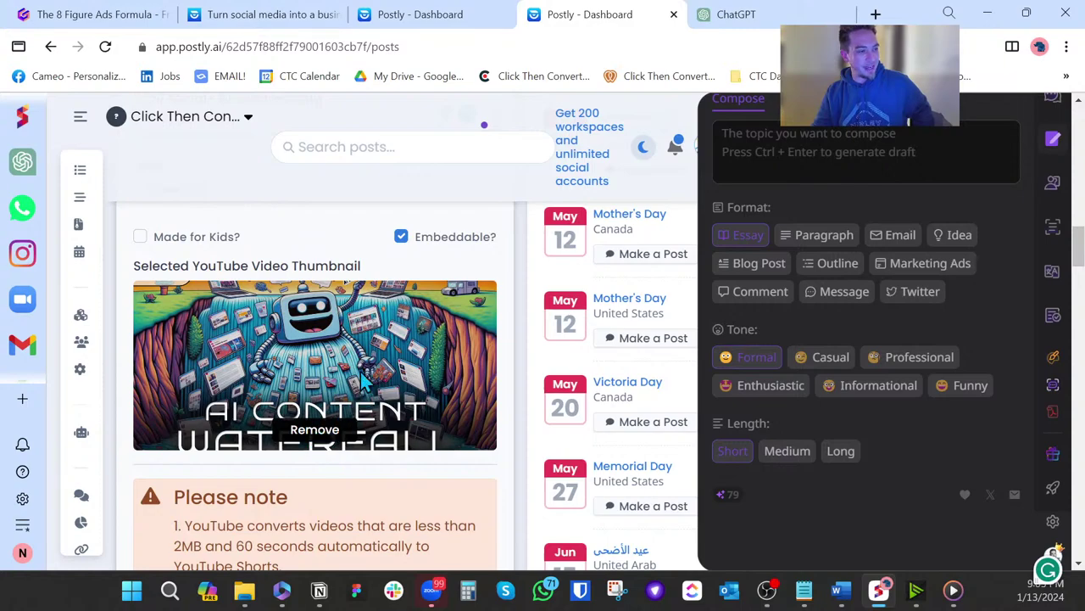
pyautogui.scroll(2, 363, 382)
pyautogui.scroll(-2, 363, 382)
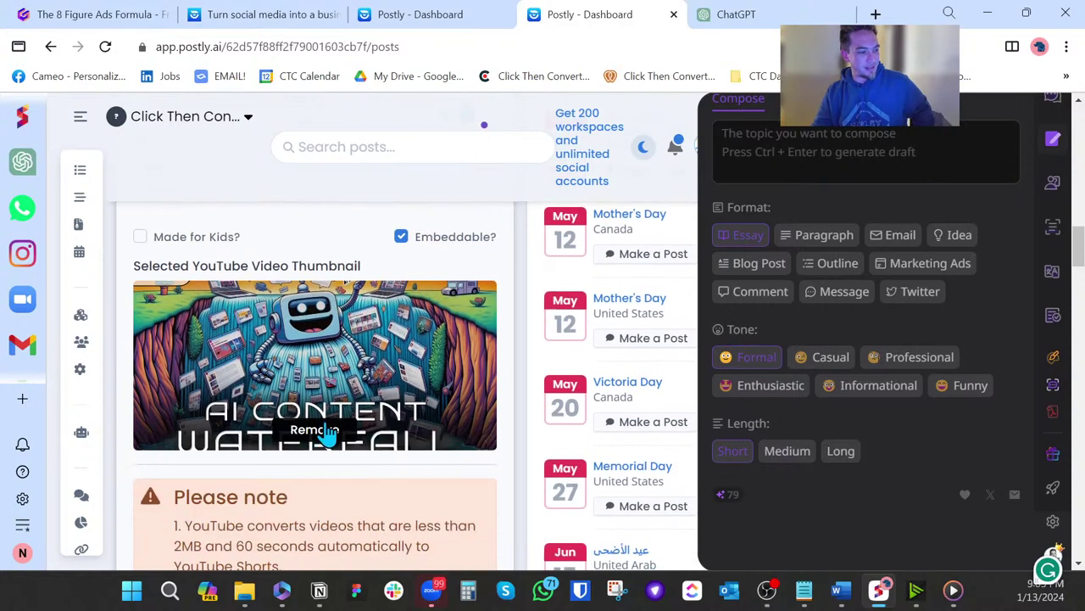
# Remove the selected YouTube video thumbnail from the draft
pyautogui.click(326, 431)
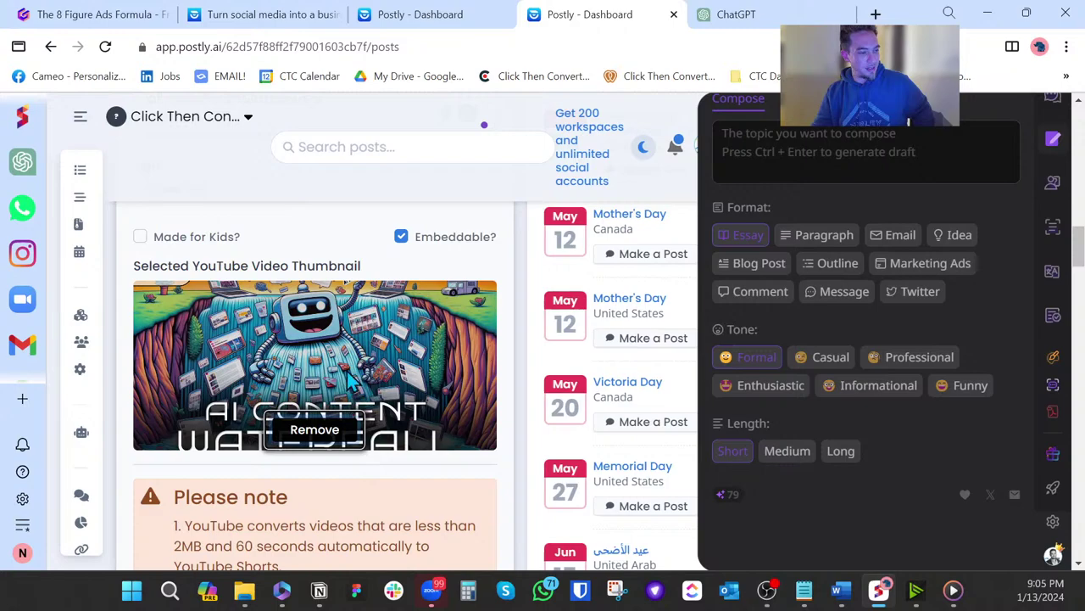
pyautogui.scroll(-1, 351, 397)
pyautogui.scroll(-4, 351, 397)
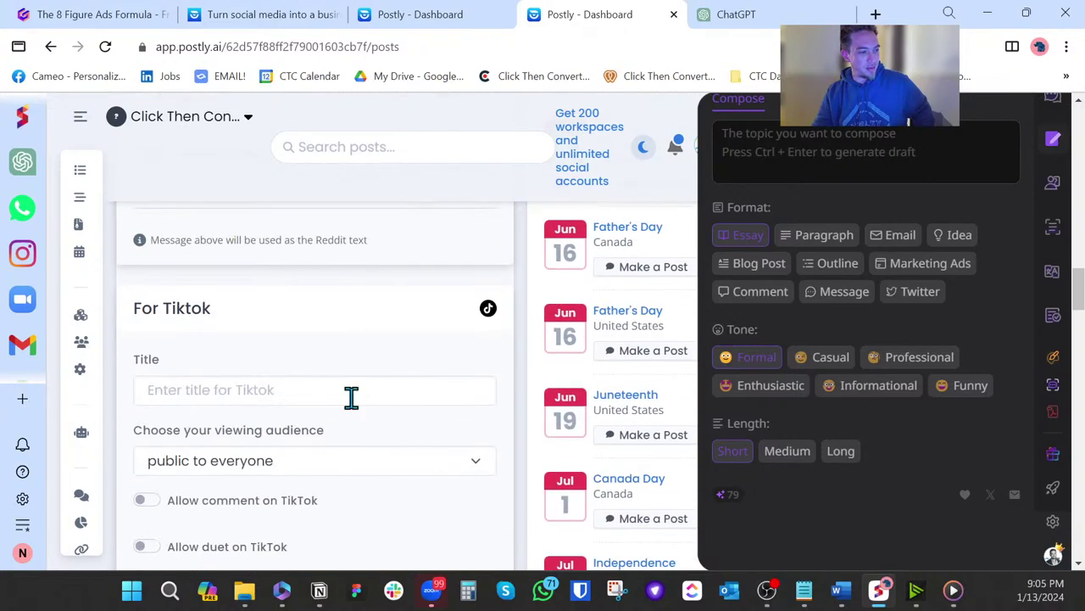
pyautogui.scroll(4, 352, 396)
pyautogui.click(332, 430)
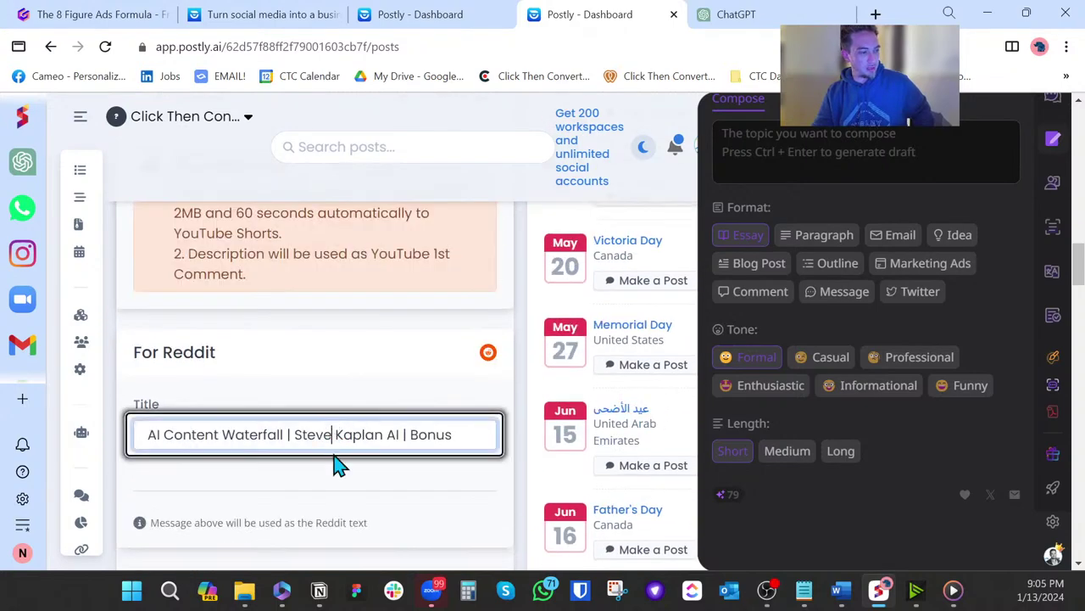
pyautogui.scroll(-2, 332, 463)
pyautogui.click(461, 251)
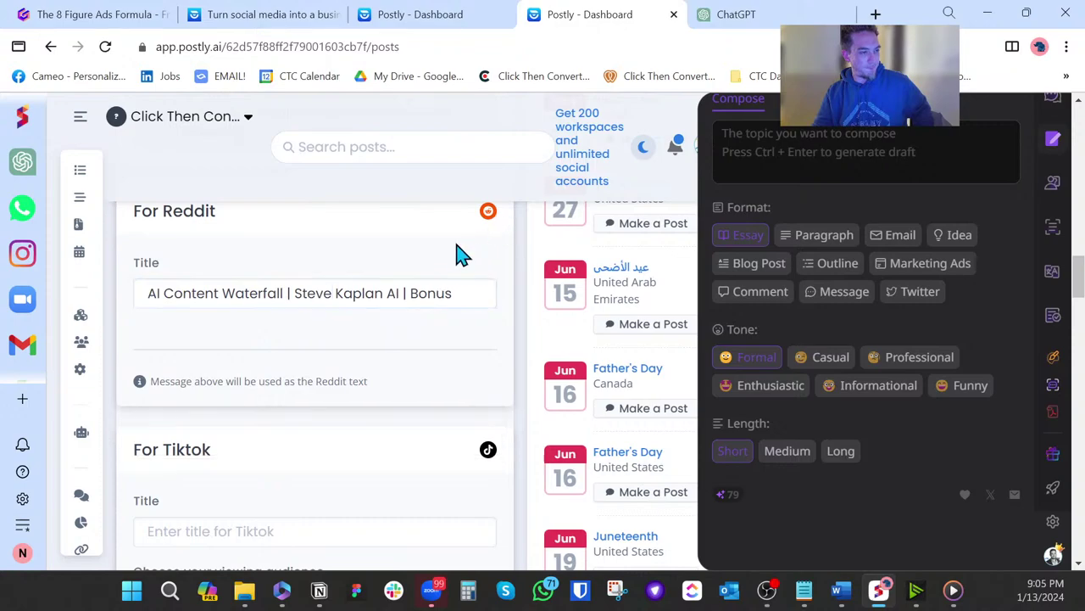
# Review the platform sections and confirm the draft shows Changes saved with auto-save on
pyautogui.scroll(-4, 344, 356)
pyautogui.scroll(-1, 342, 355)
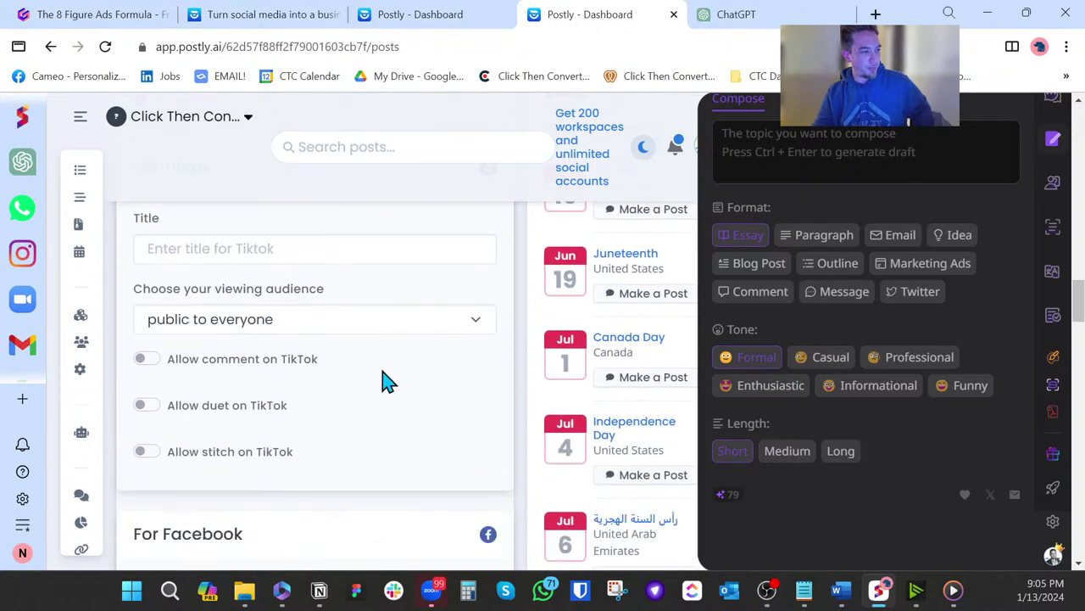
pyautogui.scroll(2, 384, 381)
pyautogui.scroll(-10, 381, 419)
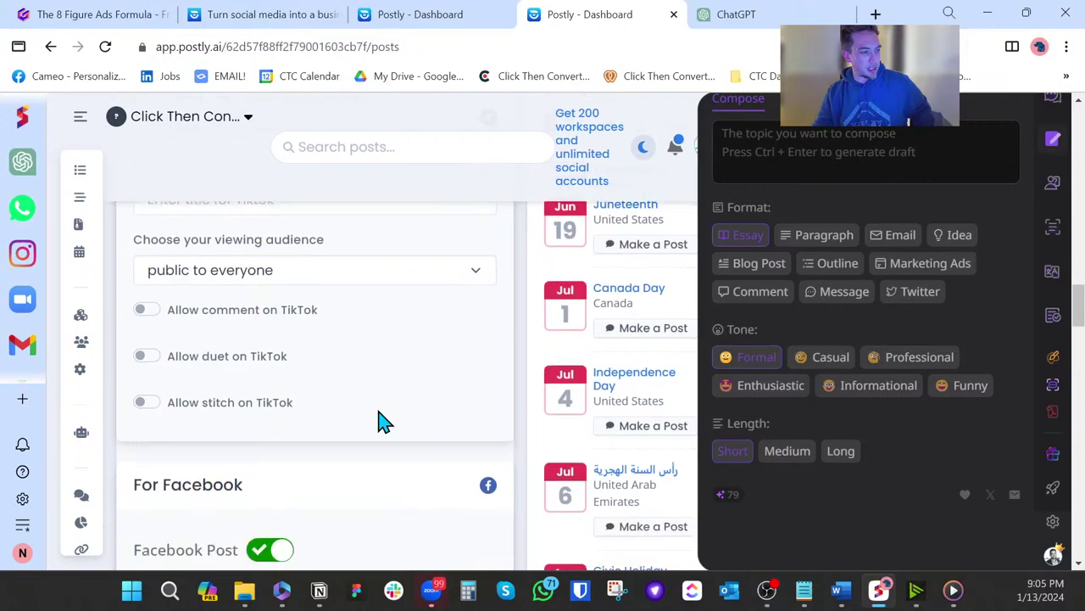
pyautogui.scroll(-4, 376, 424)
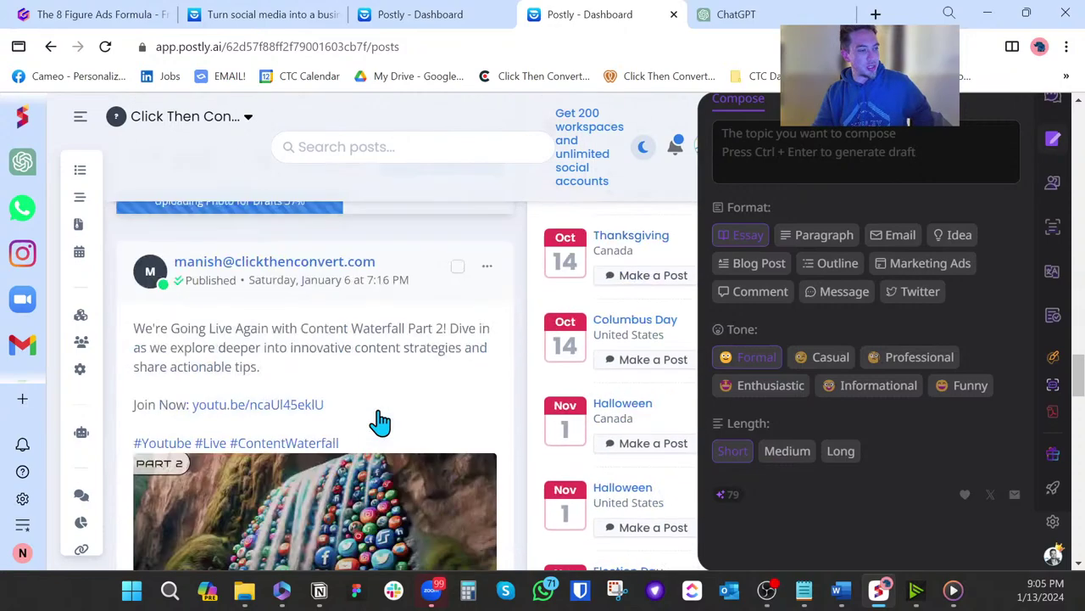
pyautogui.scroll(4, 364, 429)
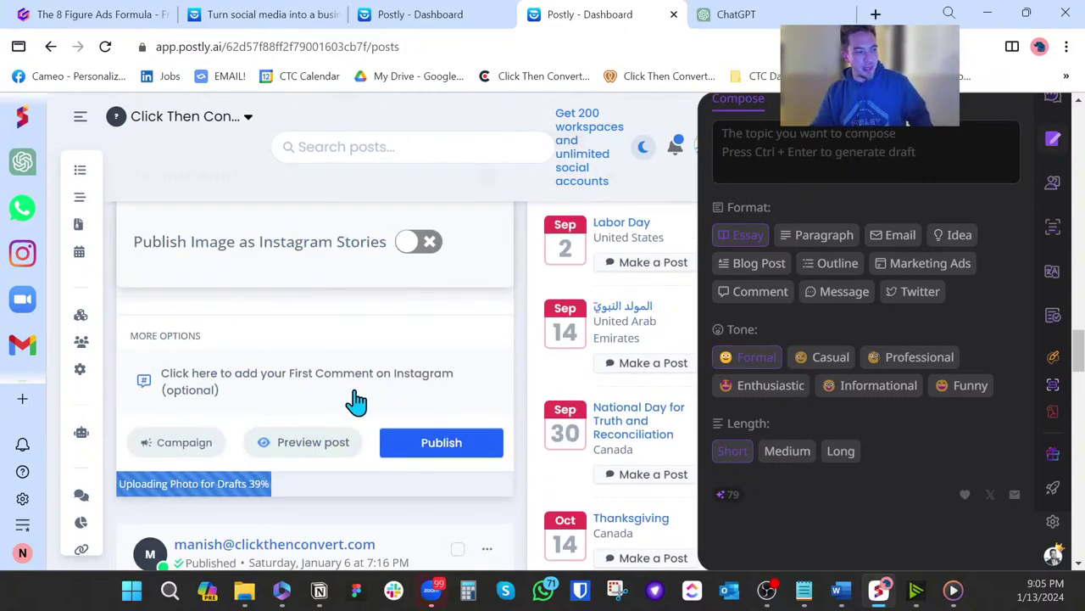
pyautogui.scroll(15, 354, 395)
pyautogui.scroll(20, 359, 402)
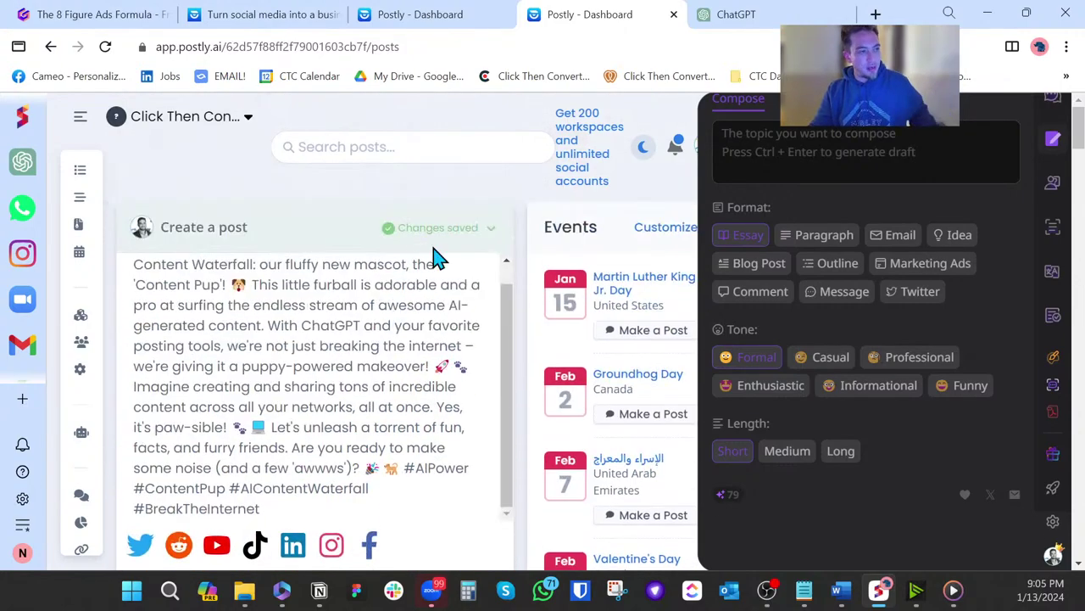
pyautogui.click(462, 231)
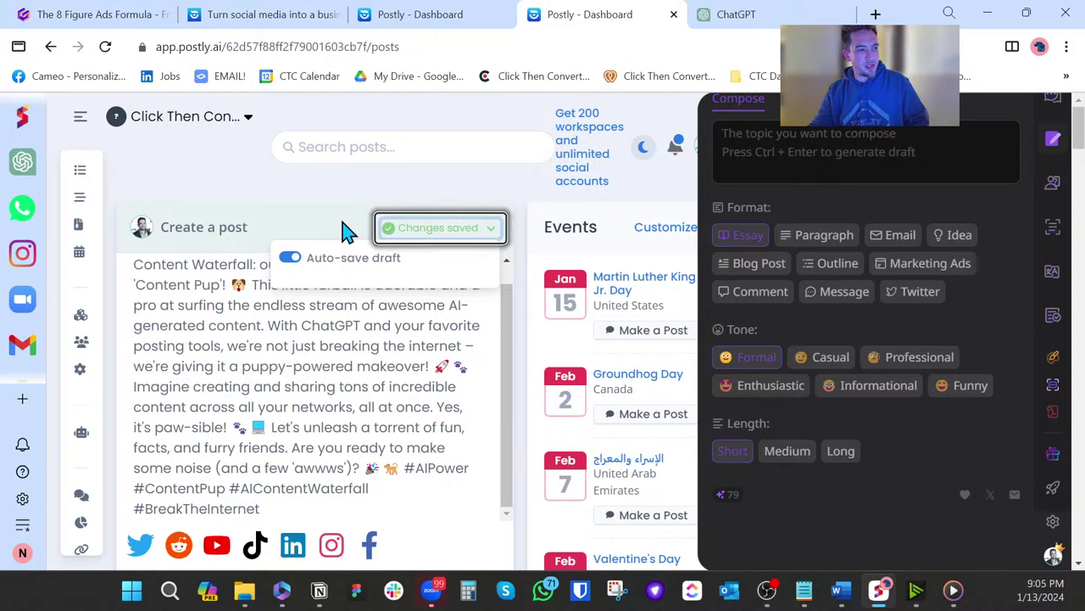
pyautogui.moveTo(76, 259)
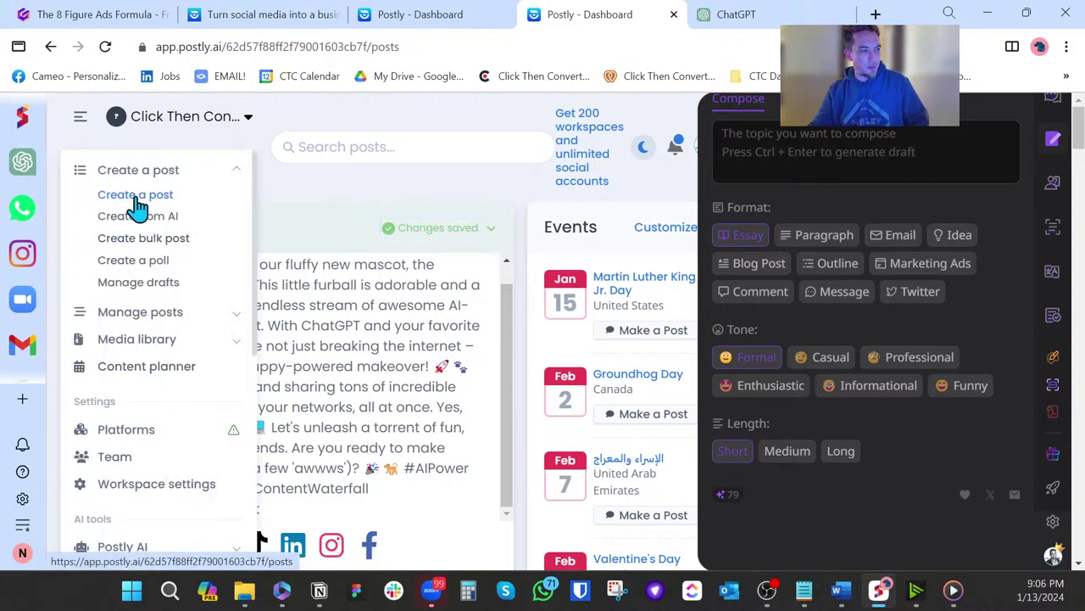
# Select the old caption, then start a fresh post and reload to get a blank editor
pyautogui.doubleClick(327, 323)
pyautogui.click(328, 321)
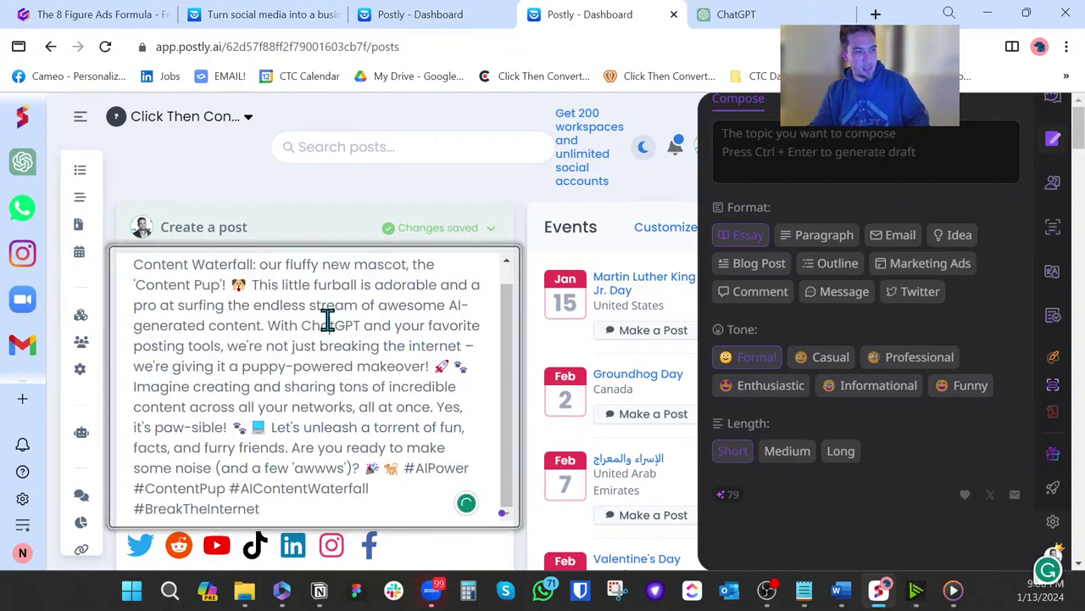
pyautogui.hotkey('ctrl', 'a')
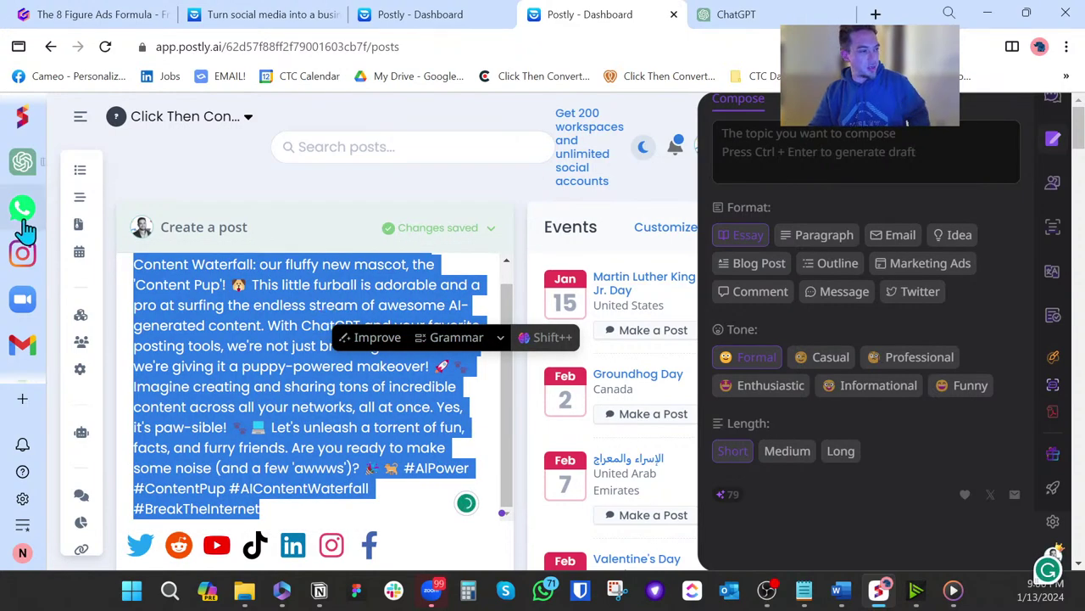
pyautogui.moveTo(95, 230)
pyautogui.click(152, 204)
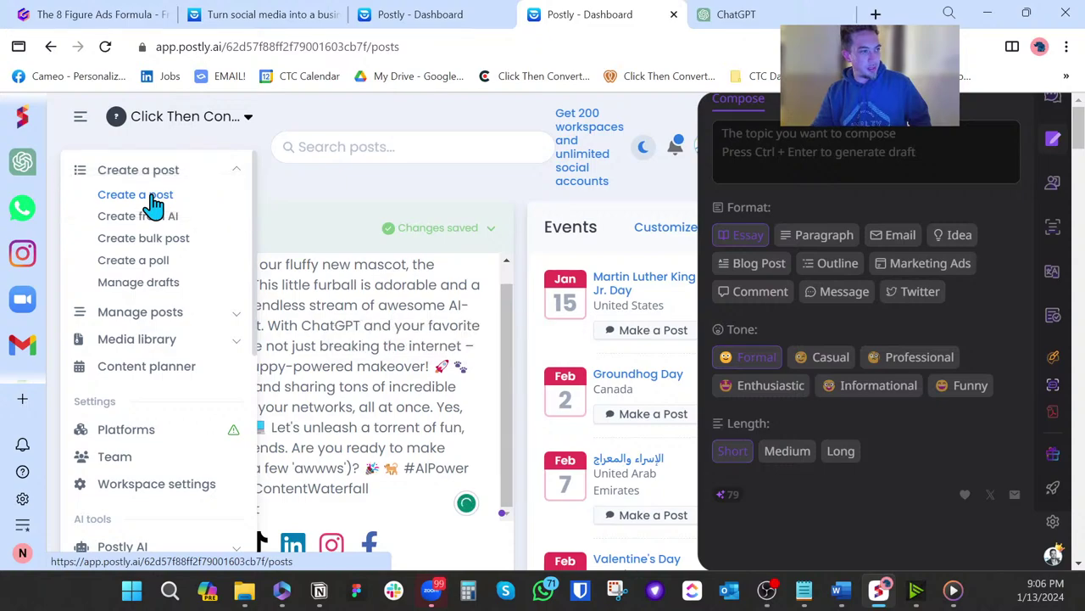
pyautogui.click(105, 47)
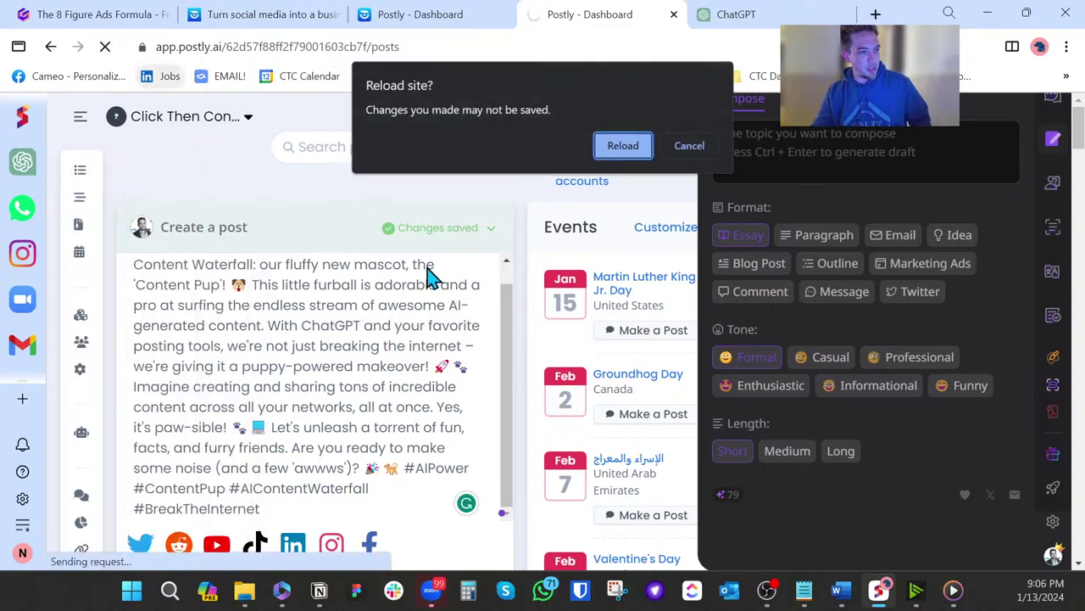
pyautogui.click(619, 151)
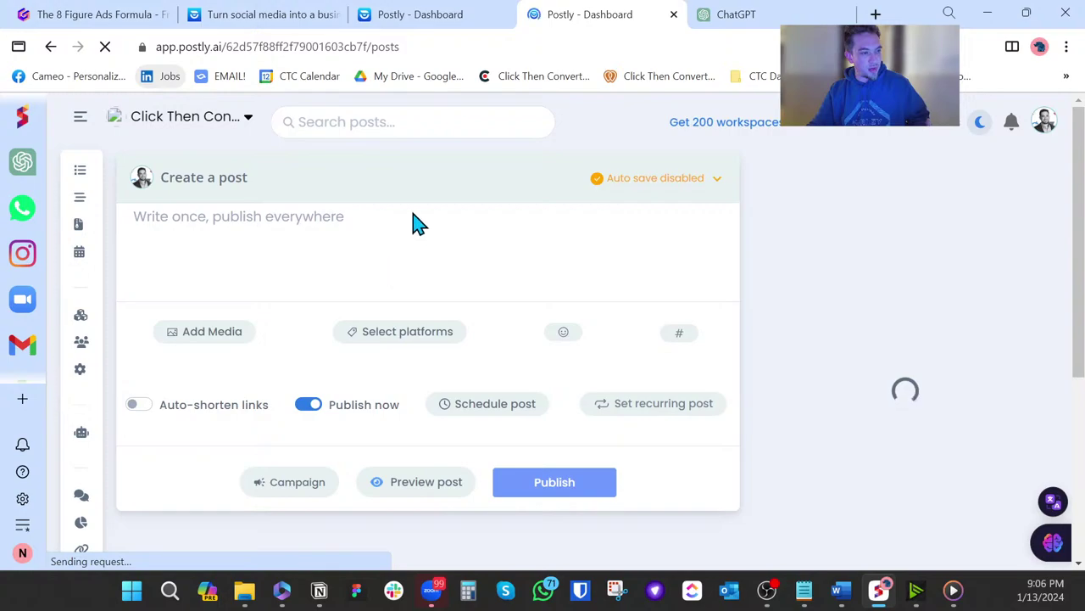
# Paste the Content Pup caption into the empty post text box
pyautogui.click(394, 235)
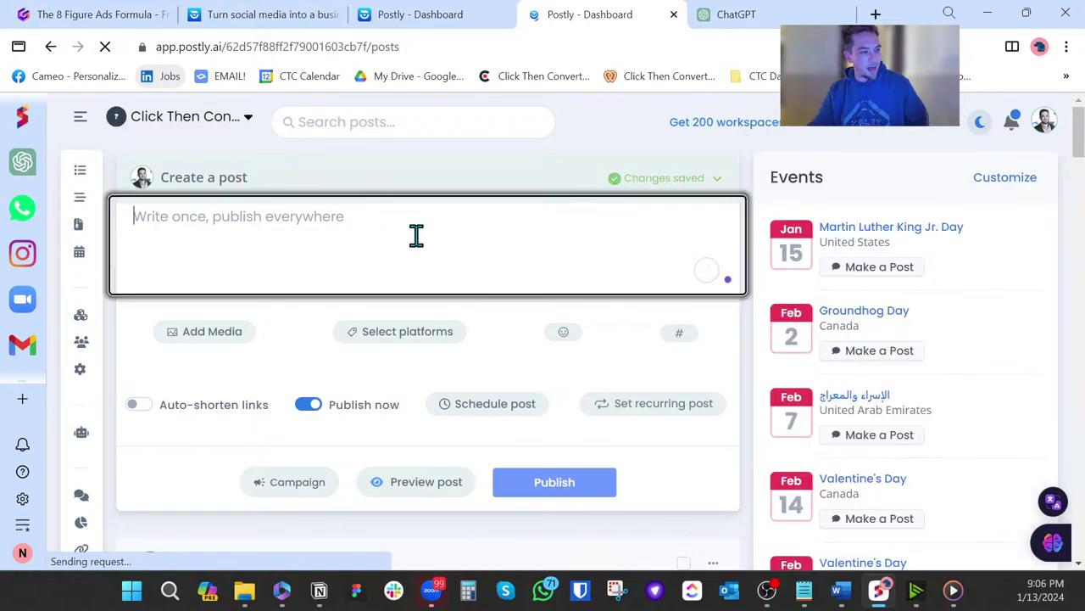
pyautogui.hotkey('ctrl', 'v')
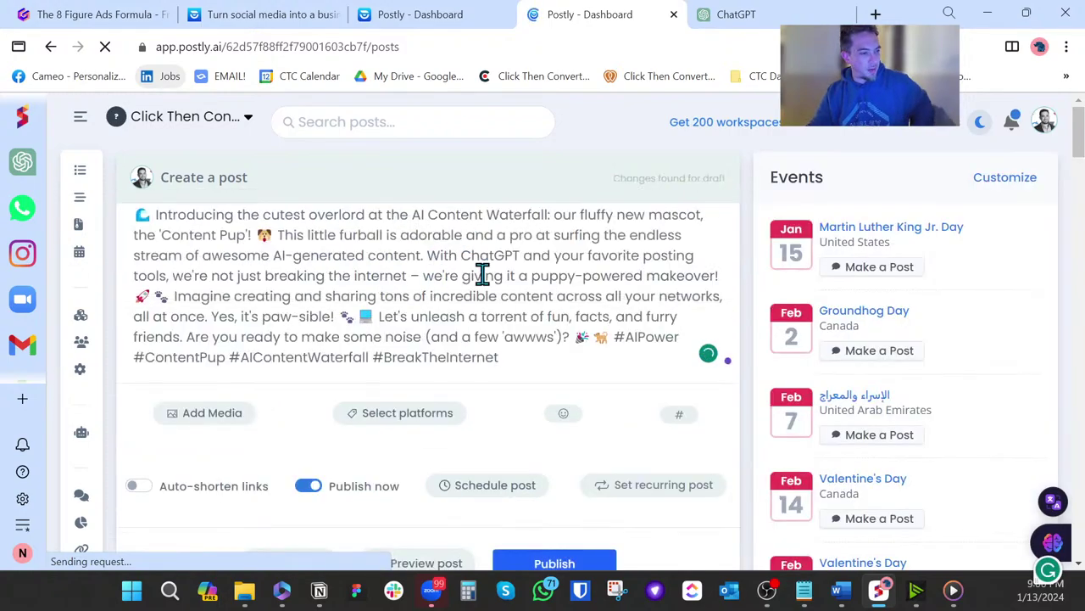
pyautogui.scroll(-2, 474, 269)
# Attach the puppy mascot image from Downloads to the post
pyautogui.click(210, 277)
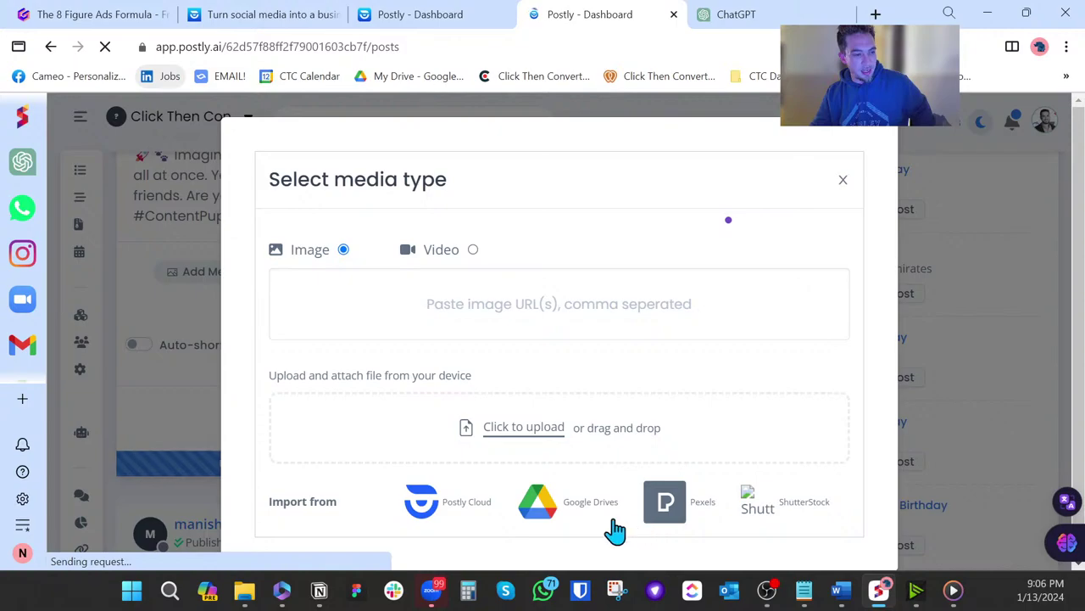
pyautogui.click(549, 437)
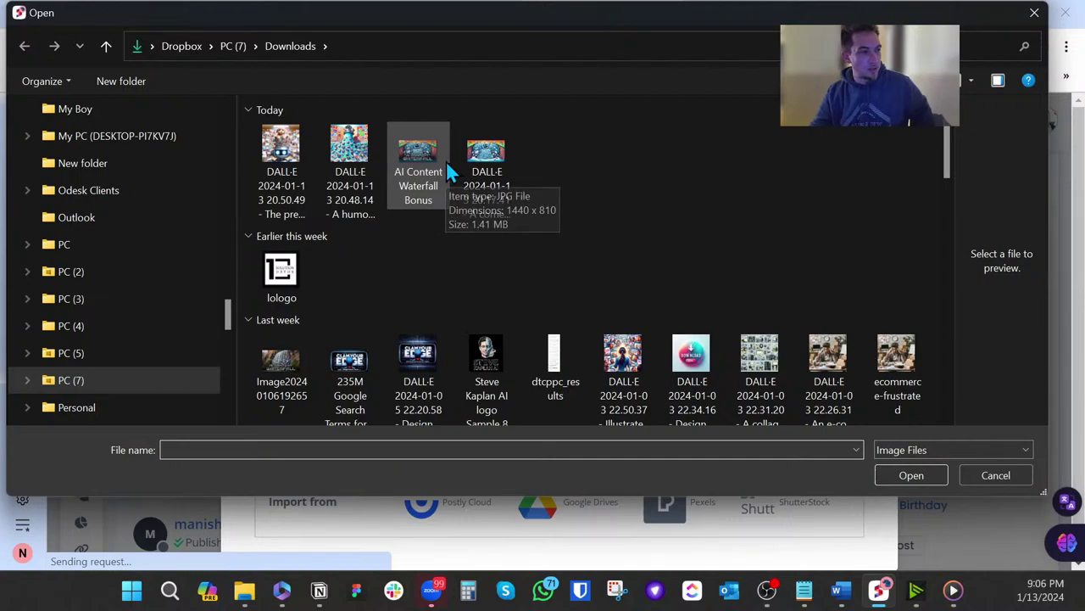
pyautogui.doubleClick(274, 159)
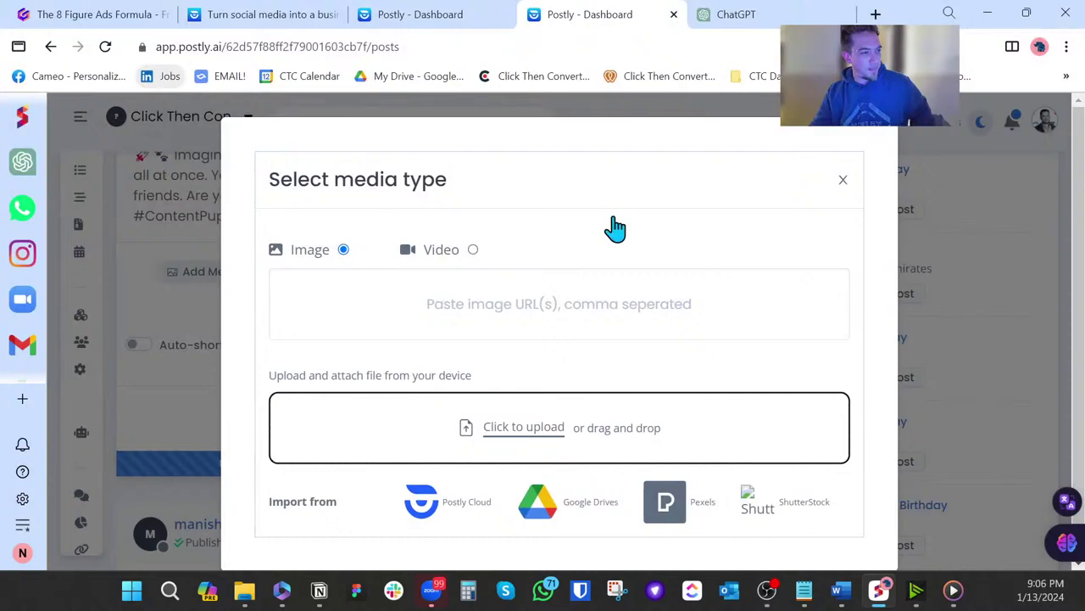
pyautogui.scroll(2, 399, 382)
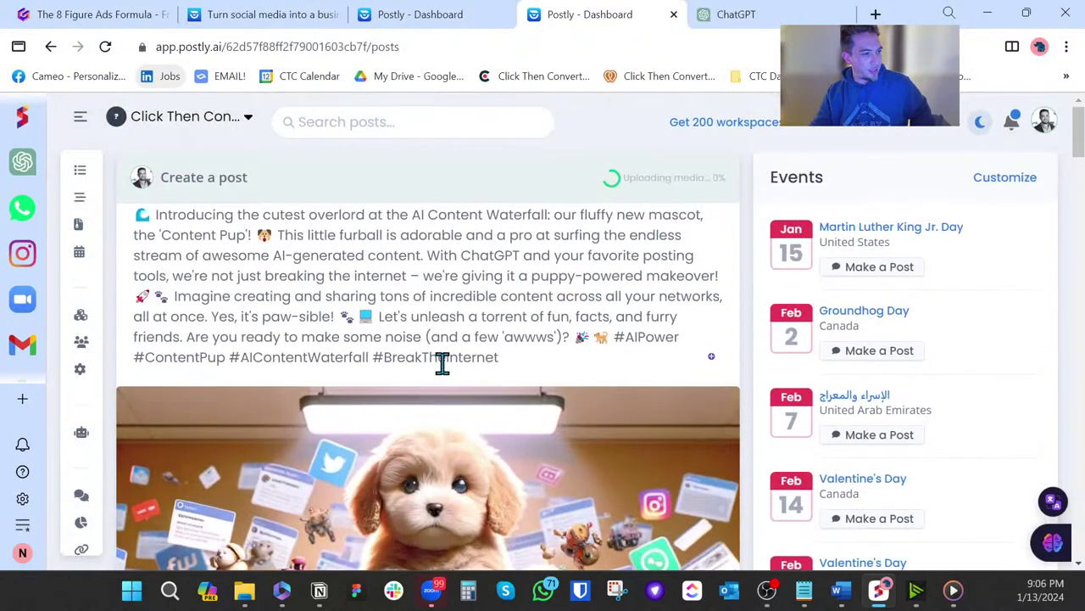
pyautogui.scroll(-4, 441, 363)
pyautogui.scroll(-6, 462, 361)
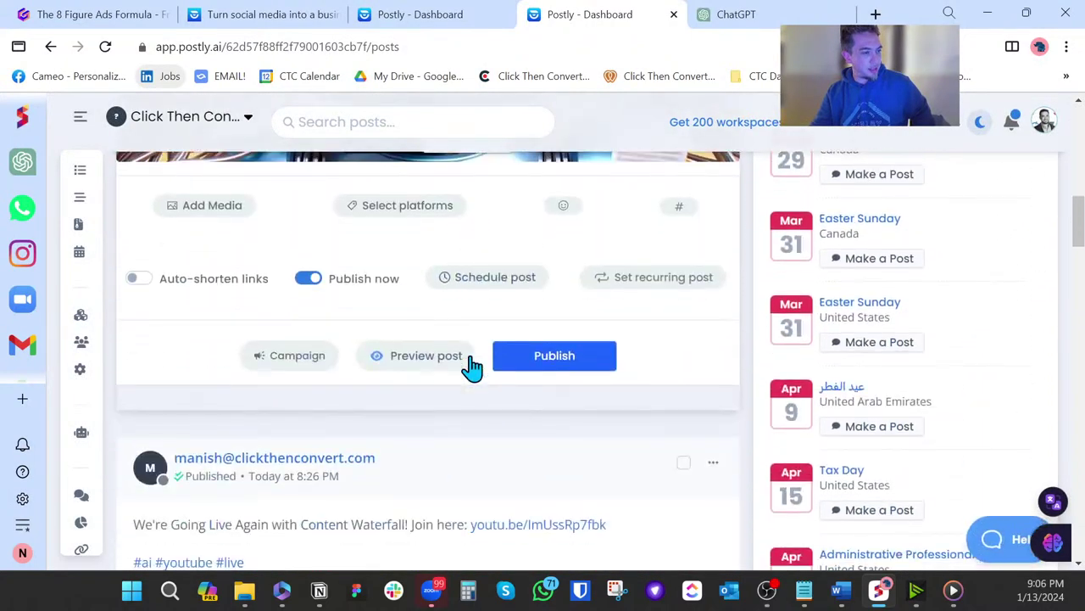
# Select all Twitter accounts, leaving the Click Then Convert Google My Business location unticked
pyautogui.click(416, 219)
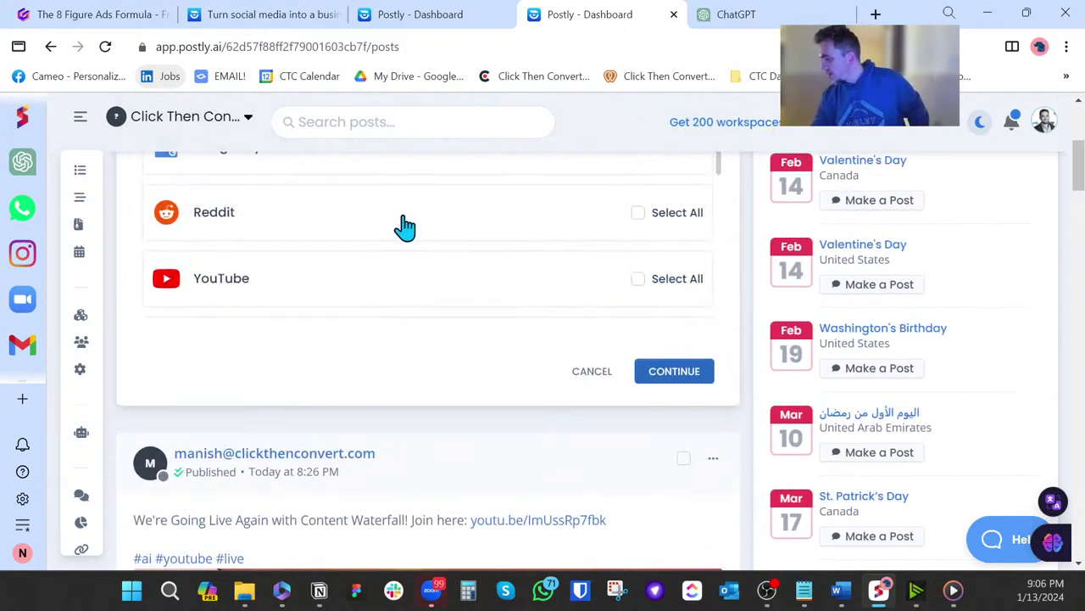
pyautogui.scroll(2, 497, 336)
pyautogui.scroll(2, 497, 336)
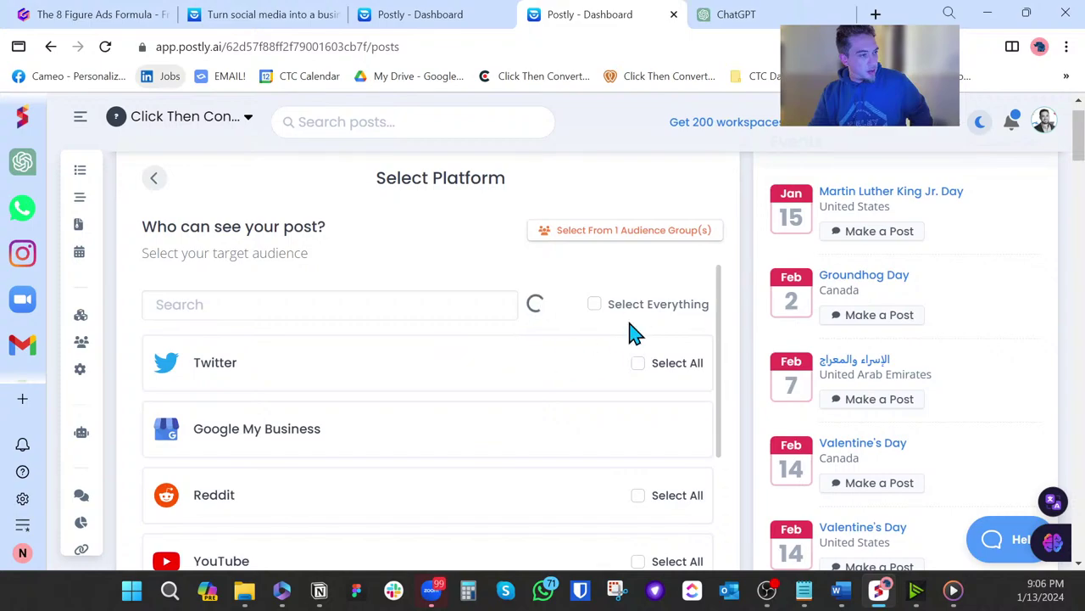
pyautogui.scroll(-2, 543, 371)
pyautogui.scroll(2, 566, 370)
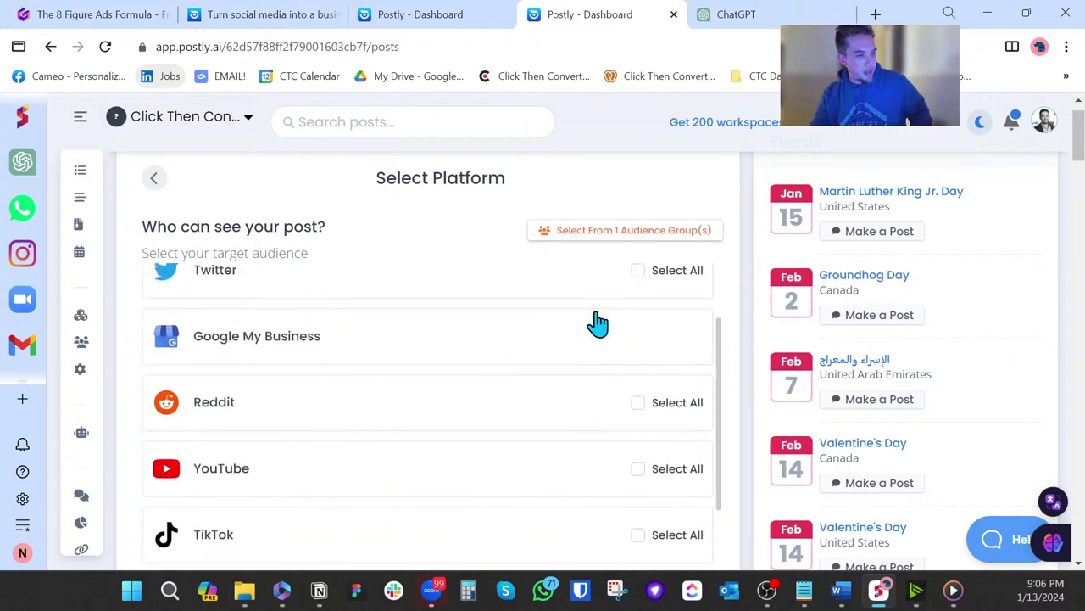
pyautogui.click(639, 363)
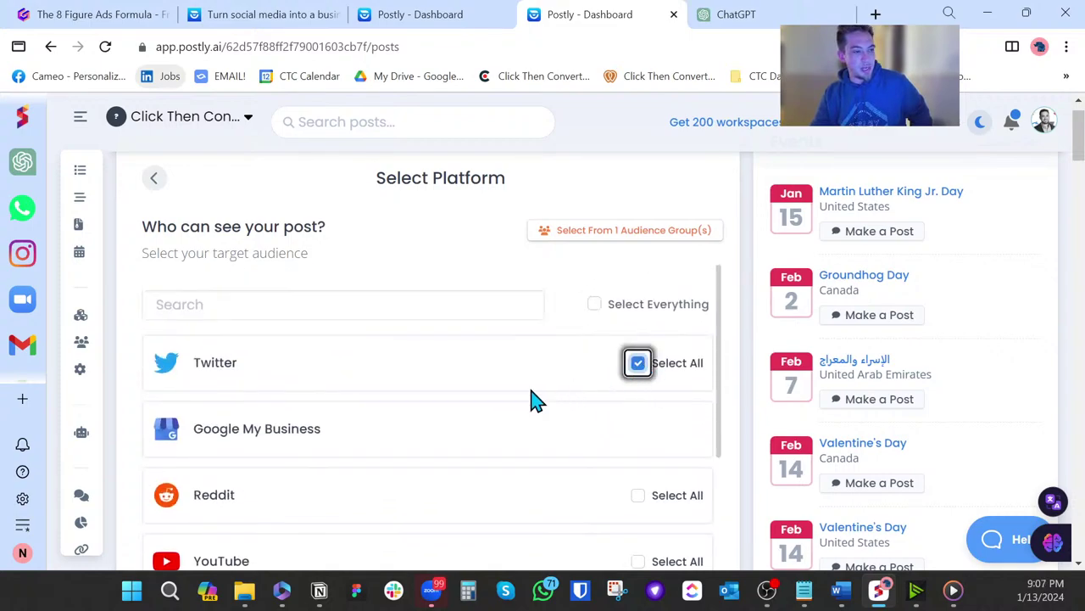
pyautogui.scroll(-1, 515, 402)
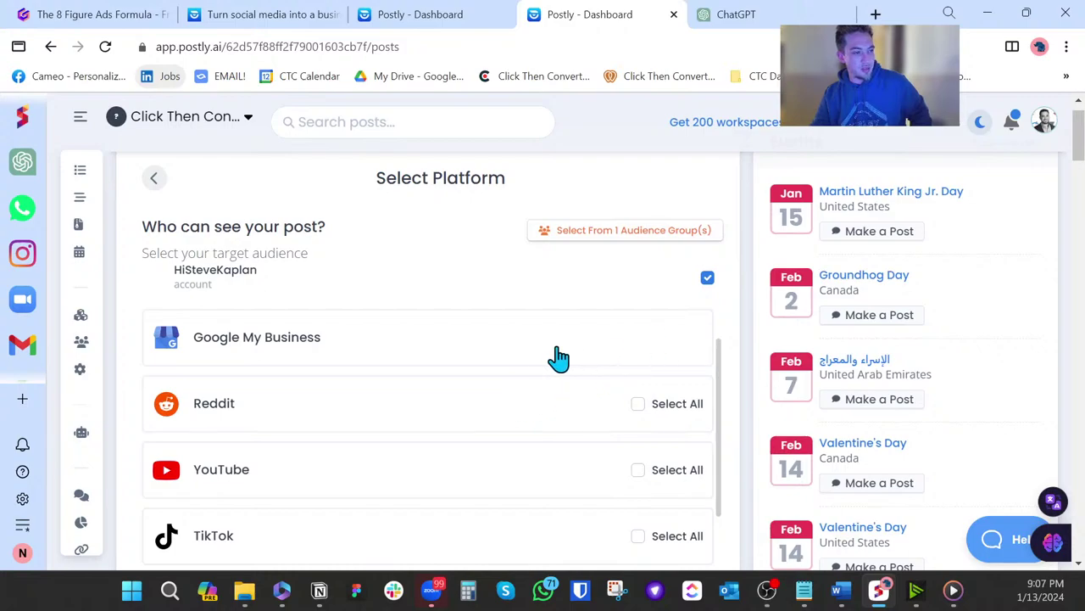
pyautogui.click(581, 345)
pyautogui.scroll(-1, 580, 390)
pyautogui.scroll(-1, 580, 390)
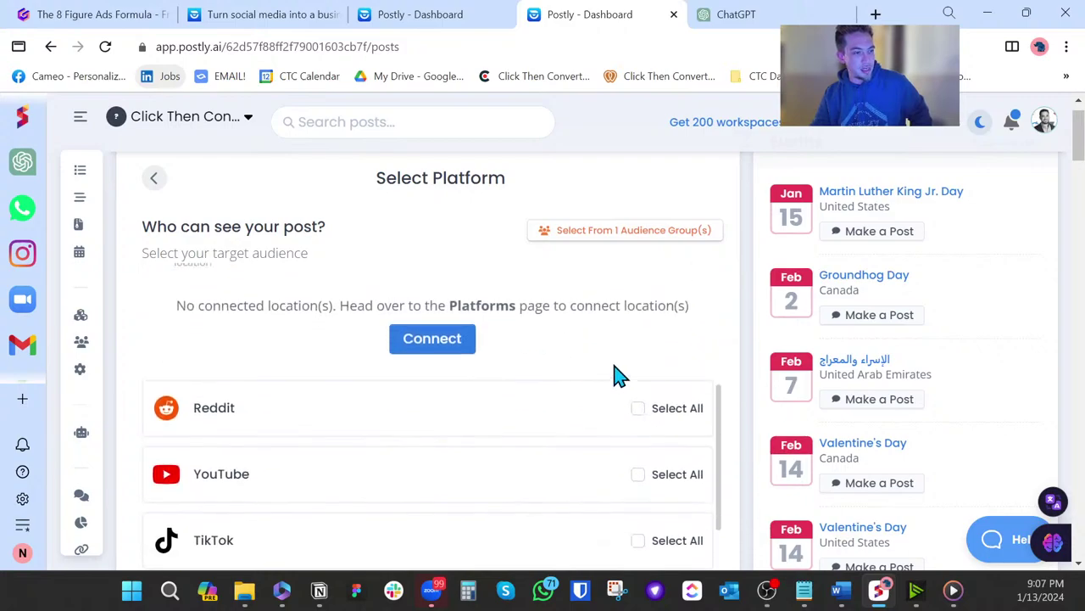
pyautogui.scroll(2, 617, 376)
pyautogui.click(708, 397)
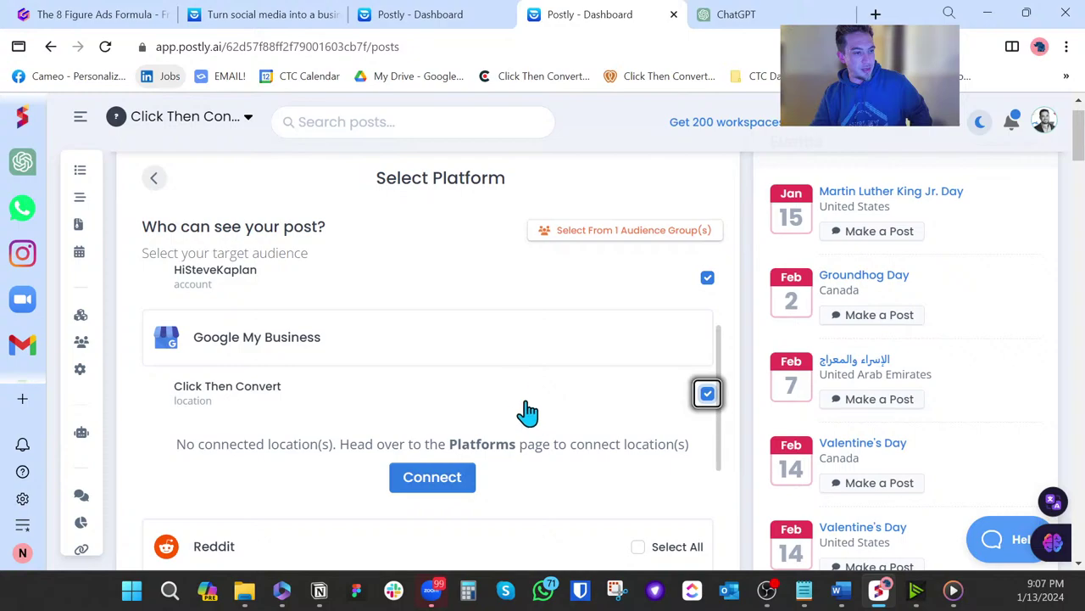
pyautogui.scroll(-1, 514, 380)
pyautogui.scroll(1, 542, 377)
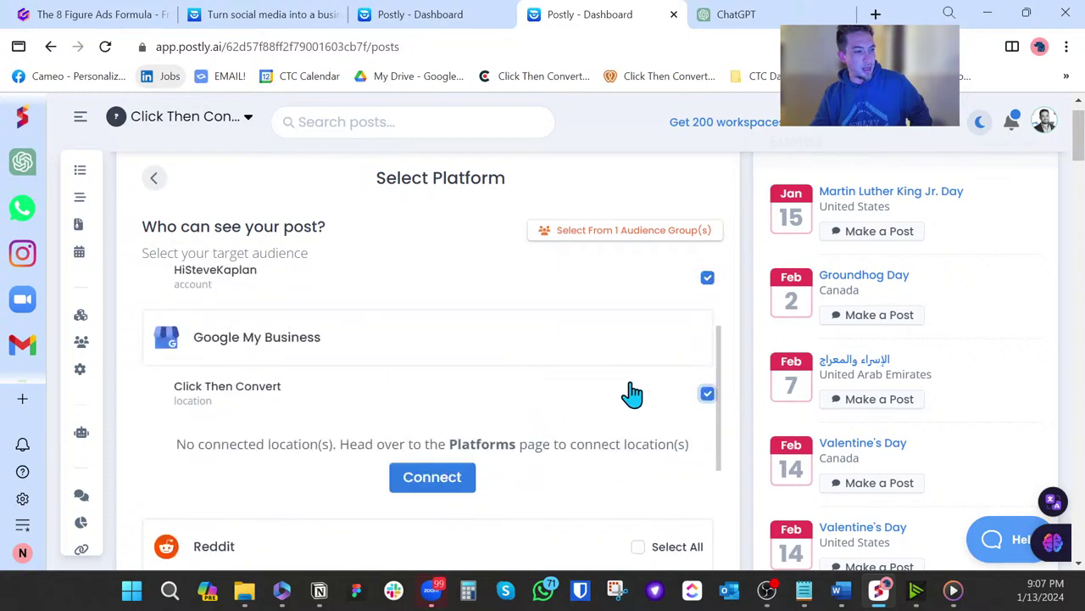
pyautogui.click(707, 395)
# Select all LinkedIn, Instagram and Facebook accounts as audiences
pyautogui.scroll(-2, 570, 390)
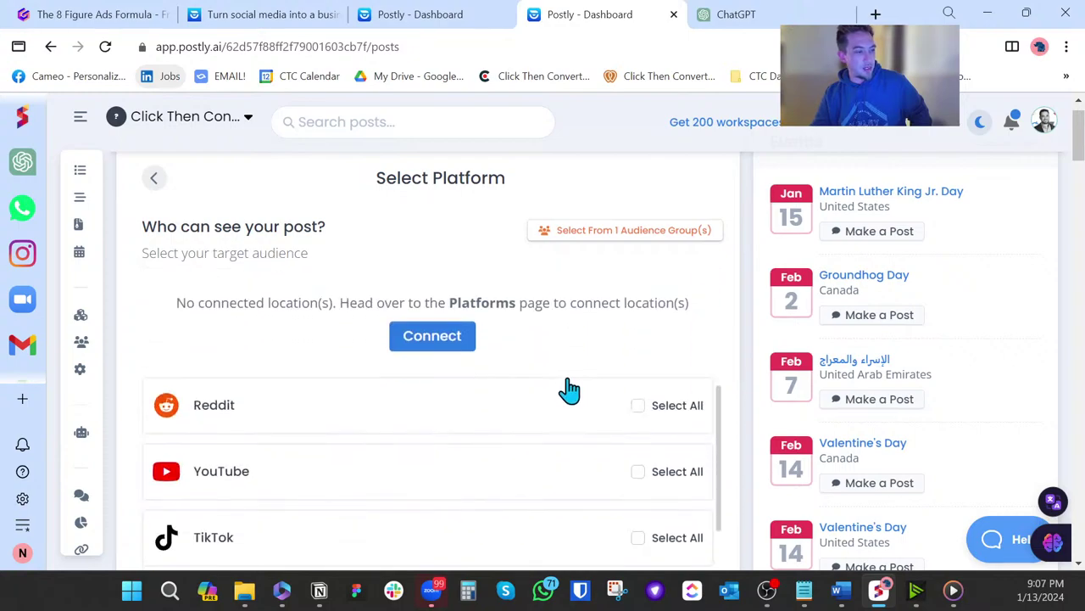
pyautogui.scroll(-2, 570, 390)
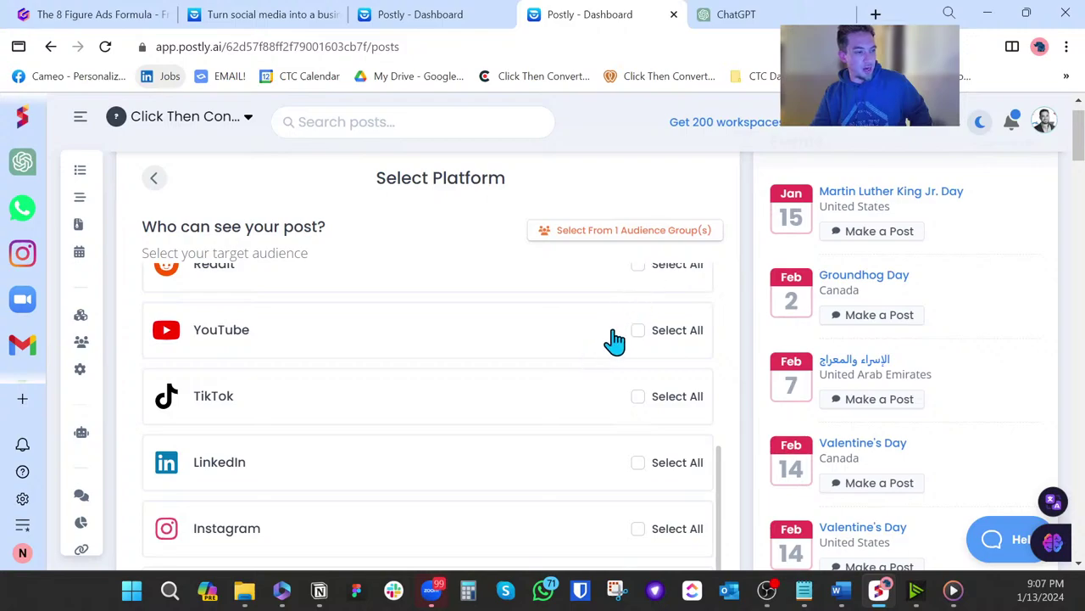
pyautogui.scroll(-1, 570, 383)
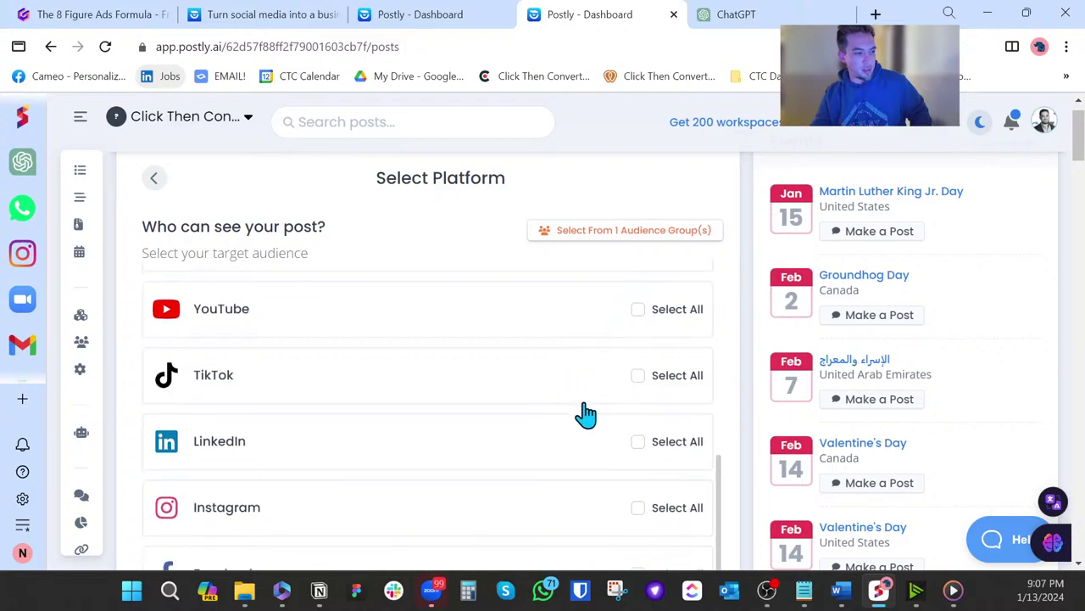
pyautogui.click(638, 442)
pyautogui.scroll(-1, 532, 390)
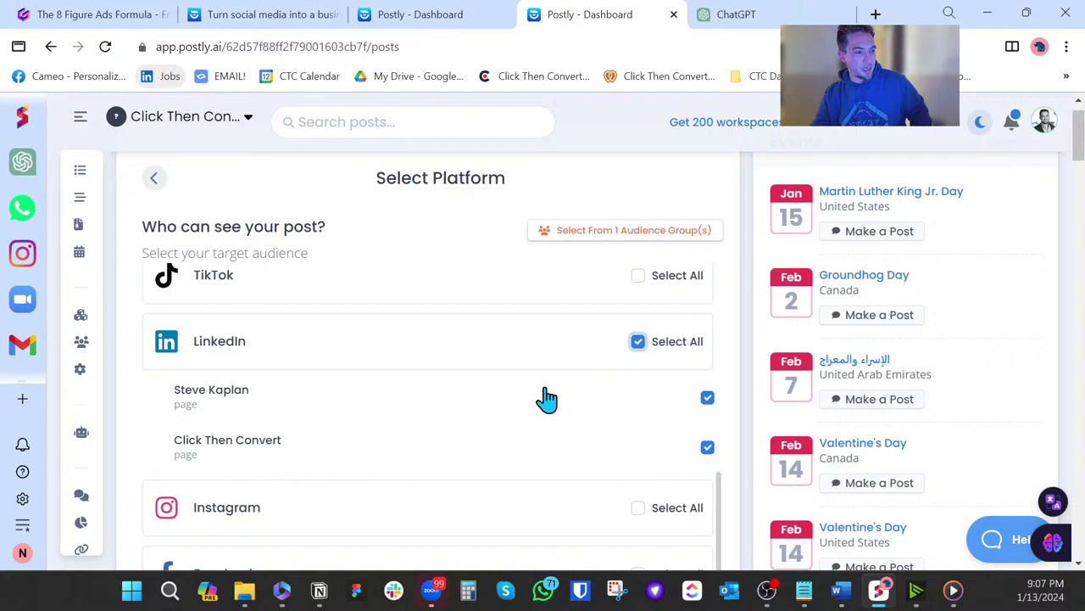
pyautogui.scroll(-2, 547, 399)
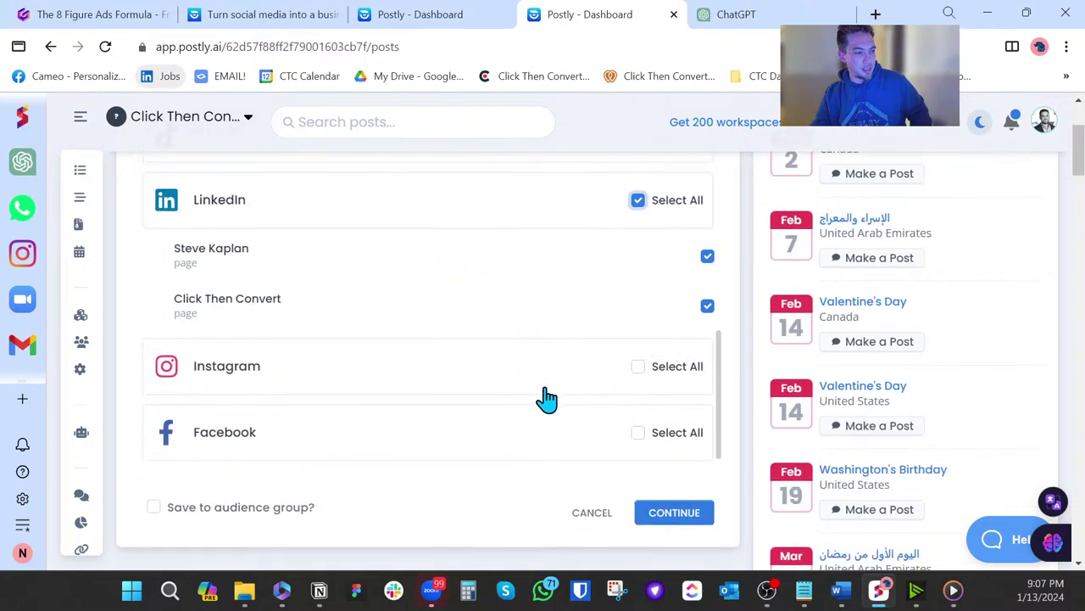
pyautogui.click(638, 368)
pyautogui.scroll(-3, 552, 390)
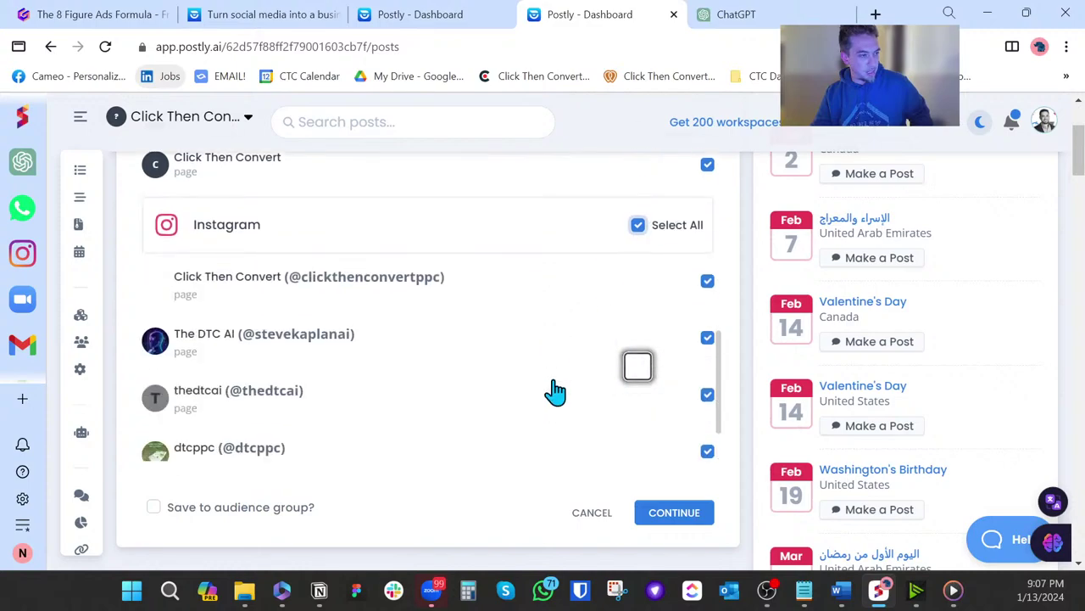
pyautogui.click(638, 432)
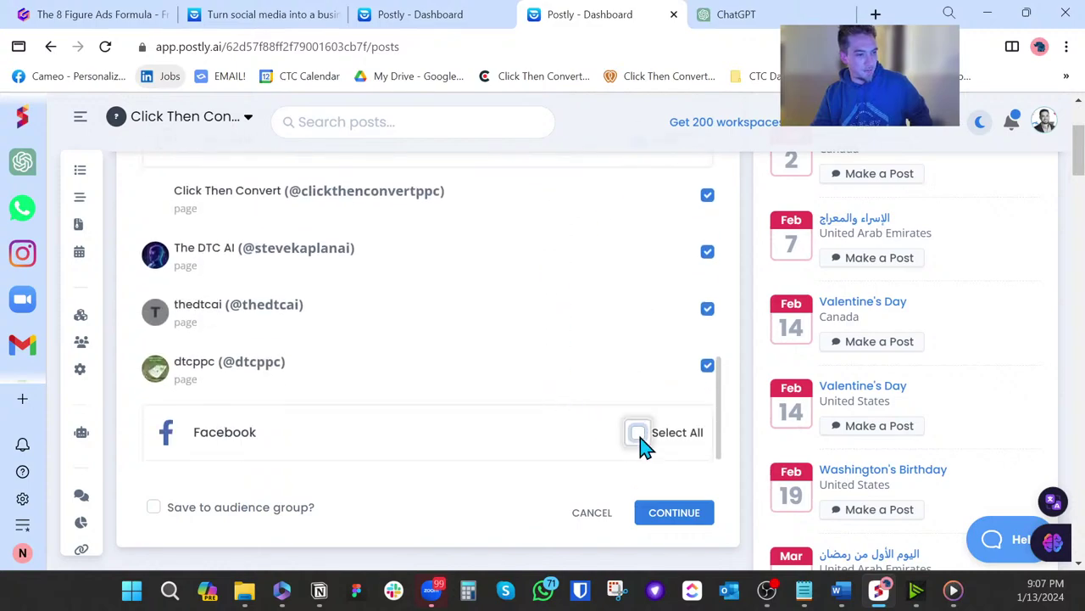
pyautogui.scroll(-5, 522, 377)
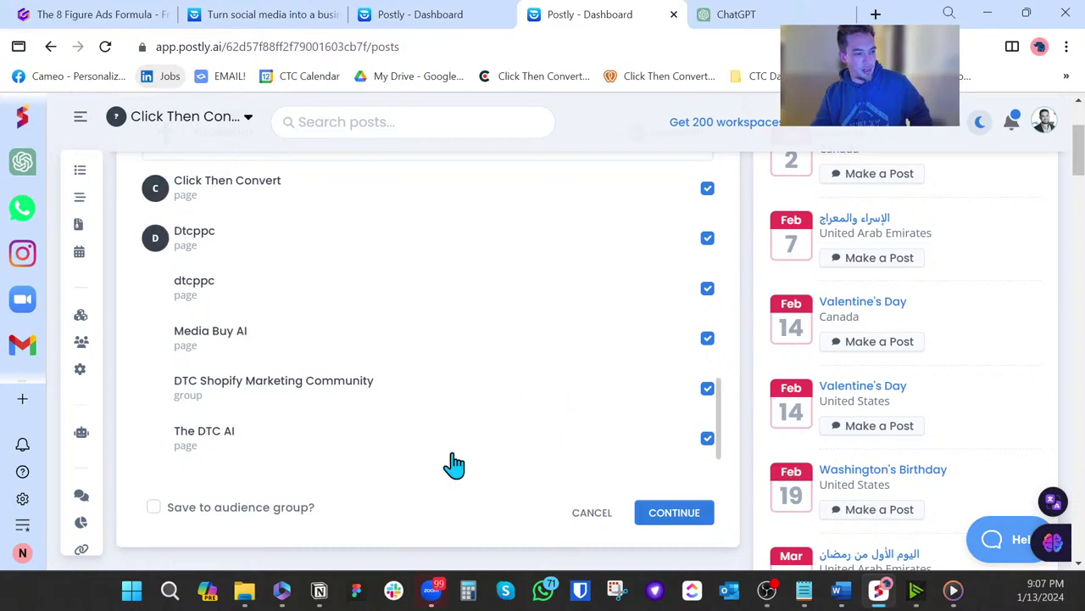
pyautogui.scroll(-2, 463, 488)
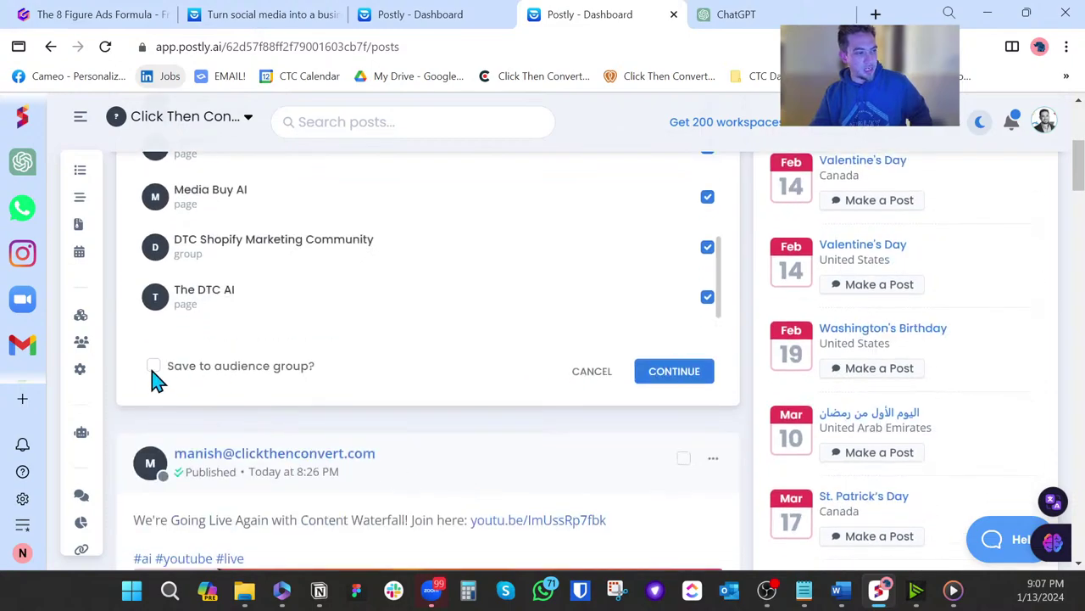
pyautogui.click(153, 365)
# Save the chosen accounts as a new audience group named 'Images Only'
pyautogui.scroll(-2, 610, 368)
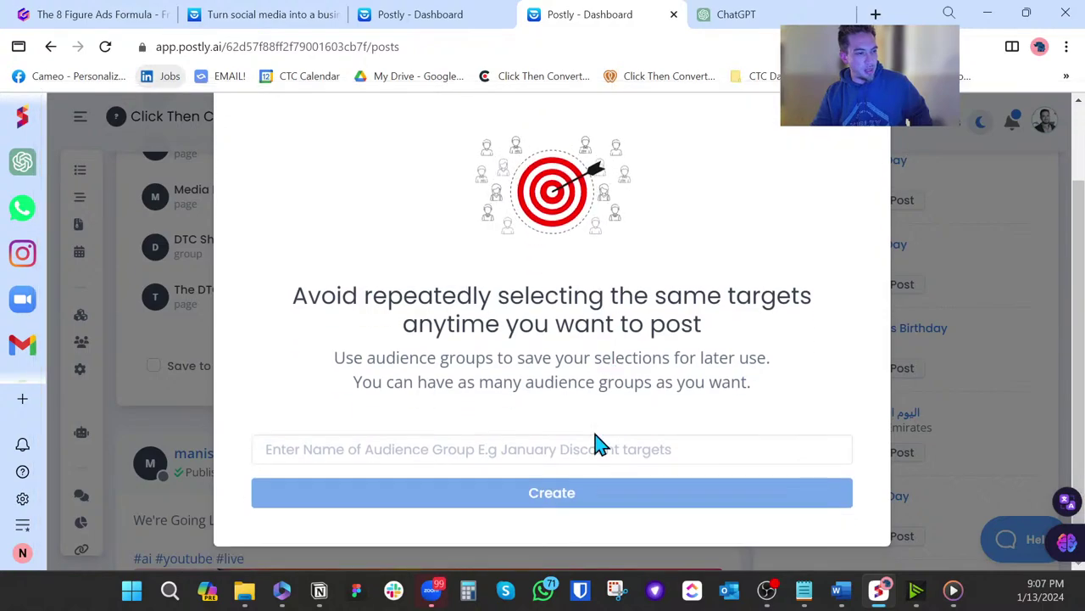
pyautogui.click(634, 448)
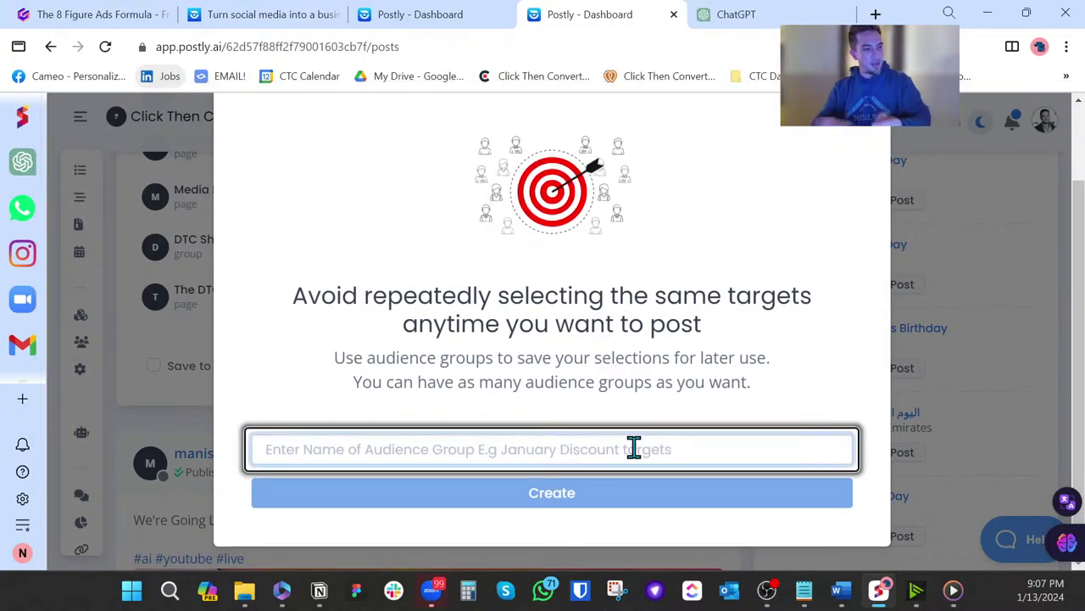
pyautogui.write('Im')
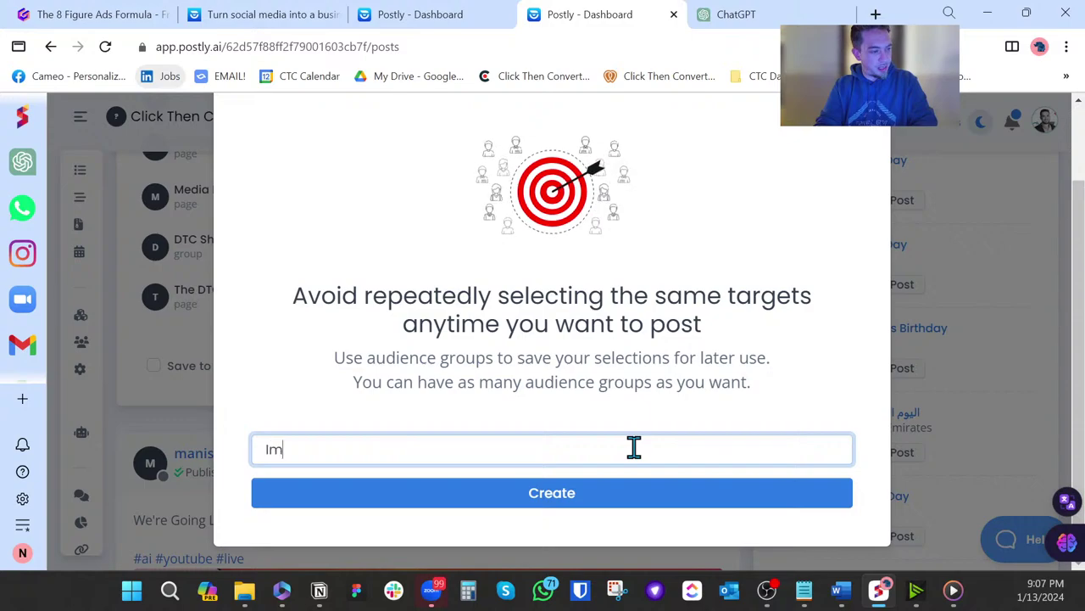
pyautogui.write('ages Only')
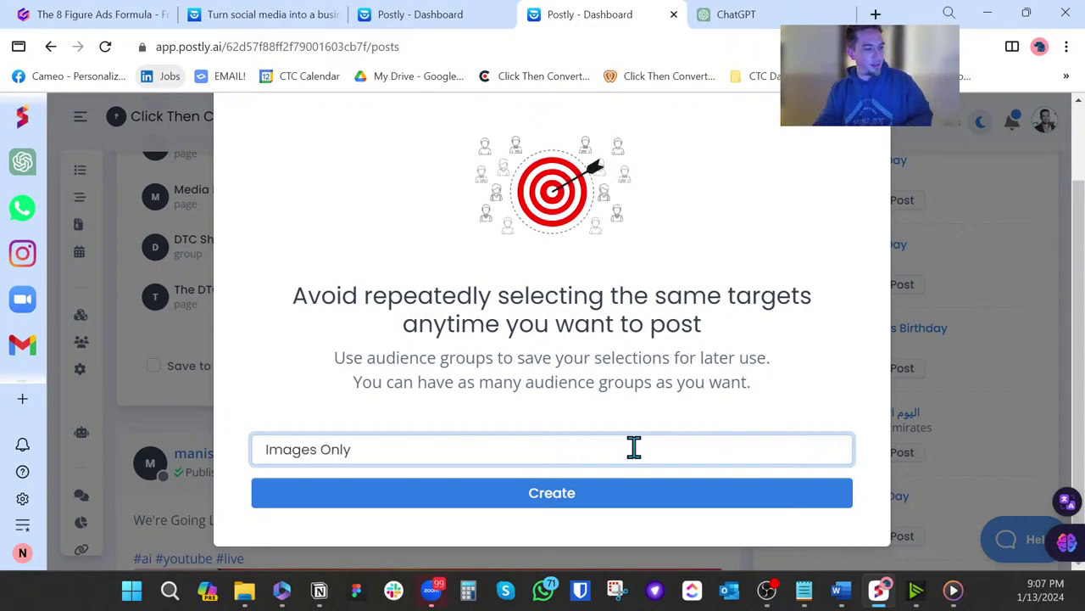
pyautogui.click(601, 491)
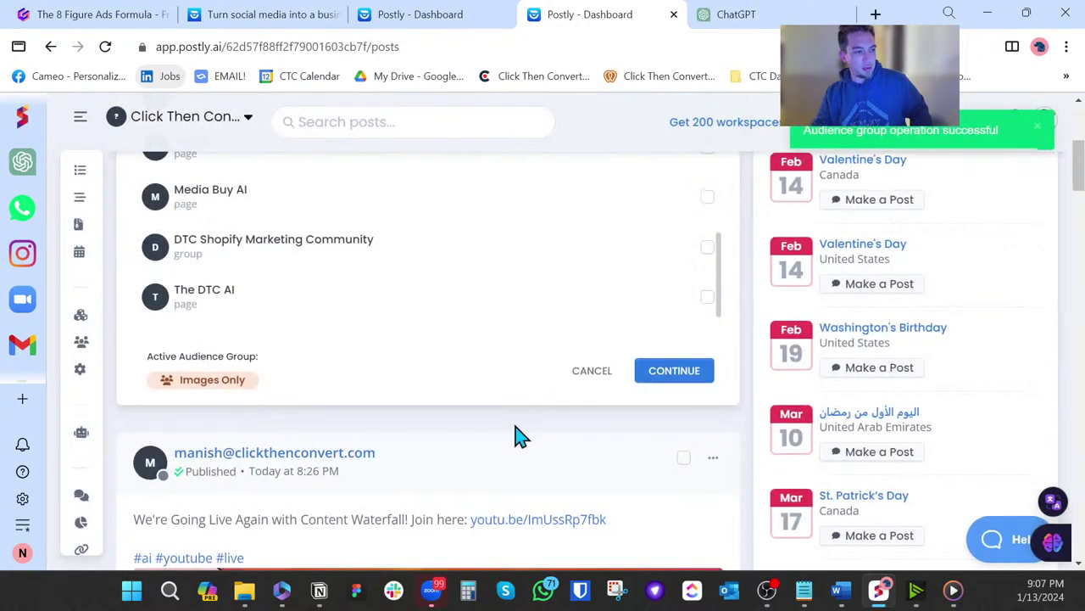
pyautogui.scroll(-1, 517, 434)
pyautogui.scroll(-5, 516, 434)
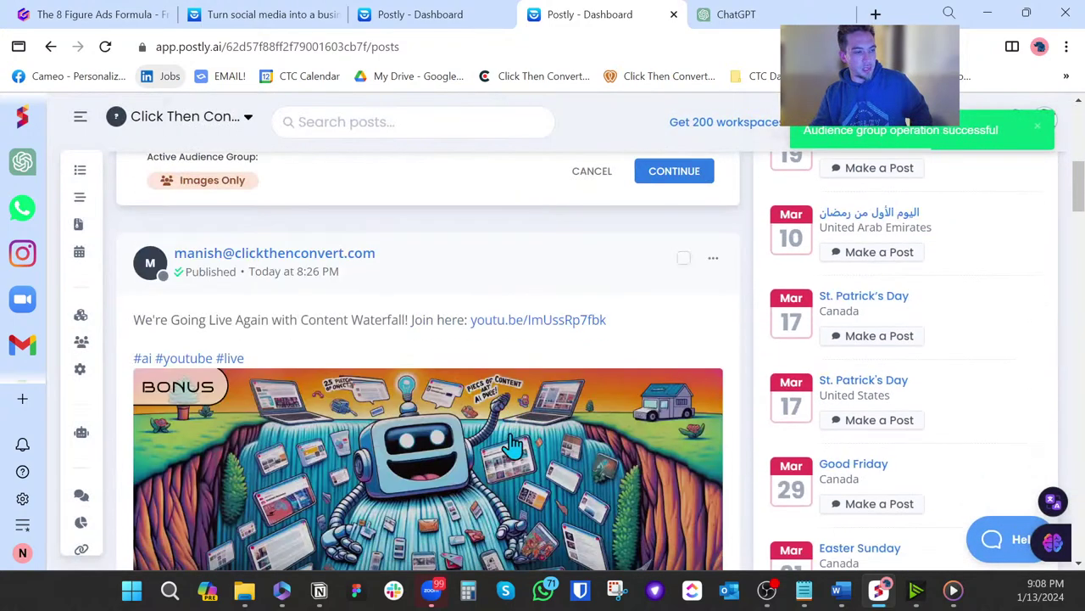
pyautogui.scroll(2, 619, 309)
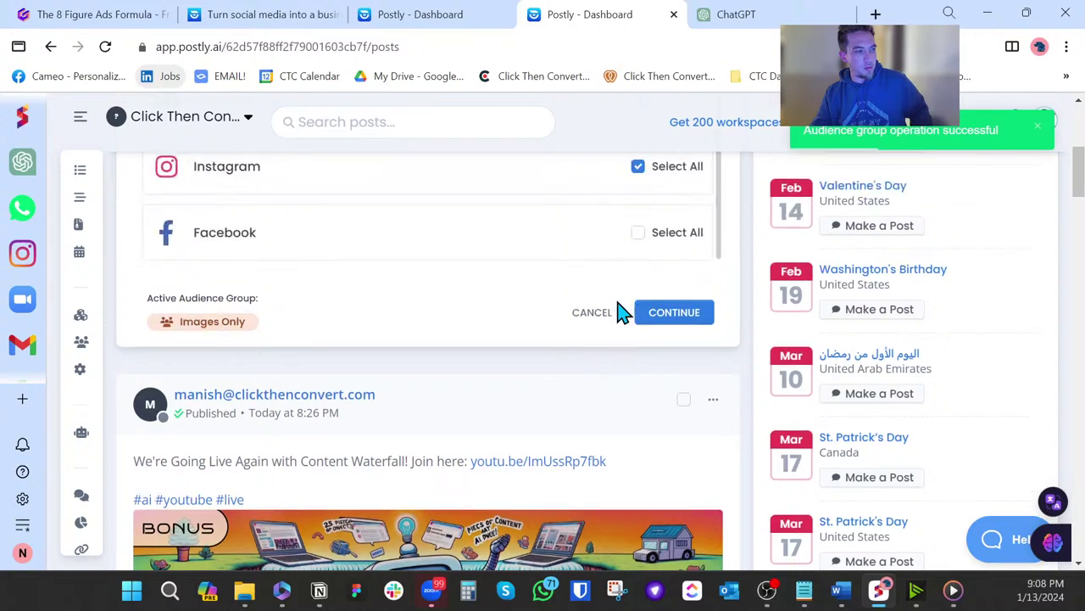
# Confirm the audience so the post targets Twitter, LinkedIn and Instagram
pyautogui.click(681, 319)
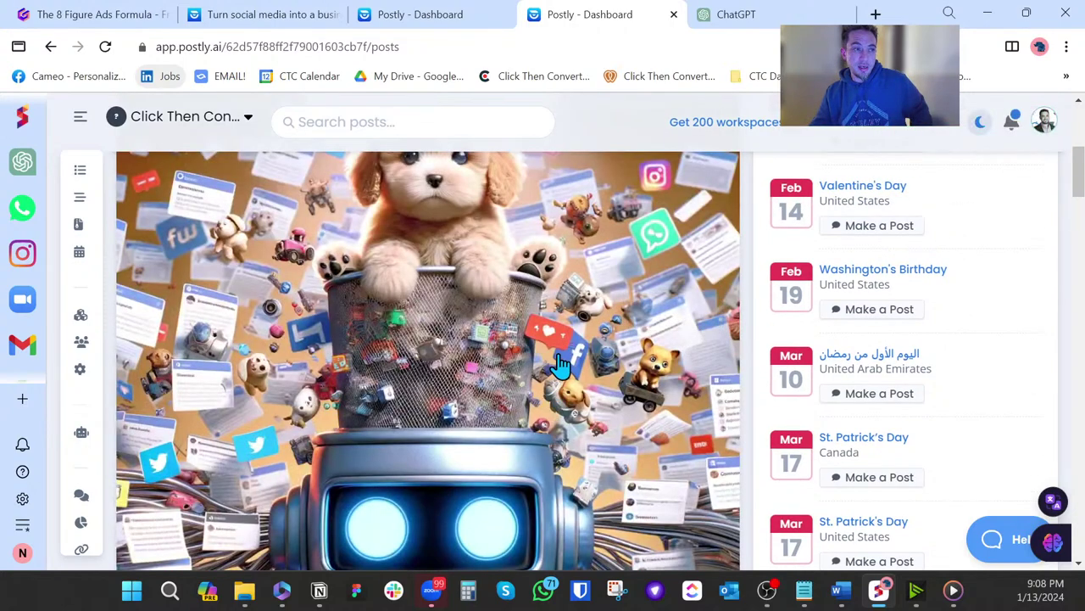
pyautogui.scroll(2, 555, 381)
pyautogui.scroll(1, 461, 267)
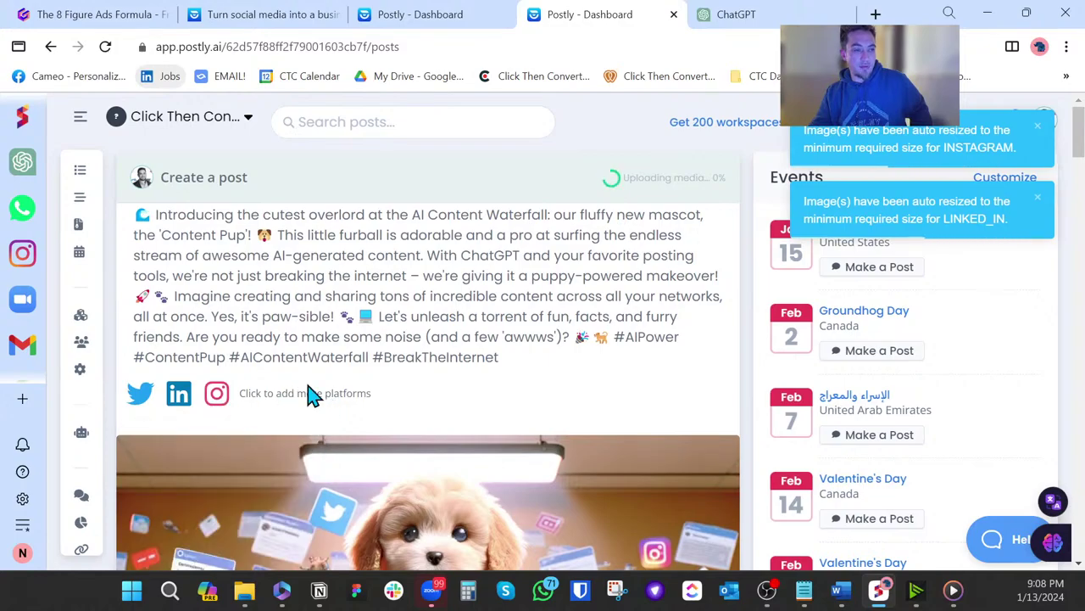
pyautogui.scroll(-10, 525, 318)
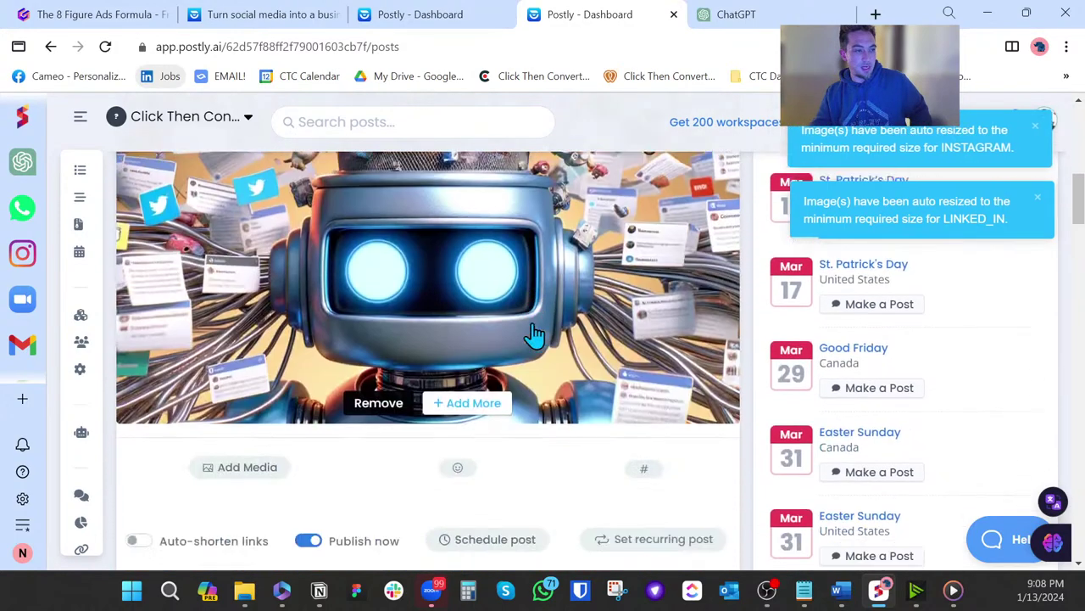
pyautogui.scroll(-2, 534, 335)
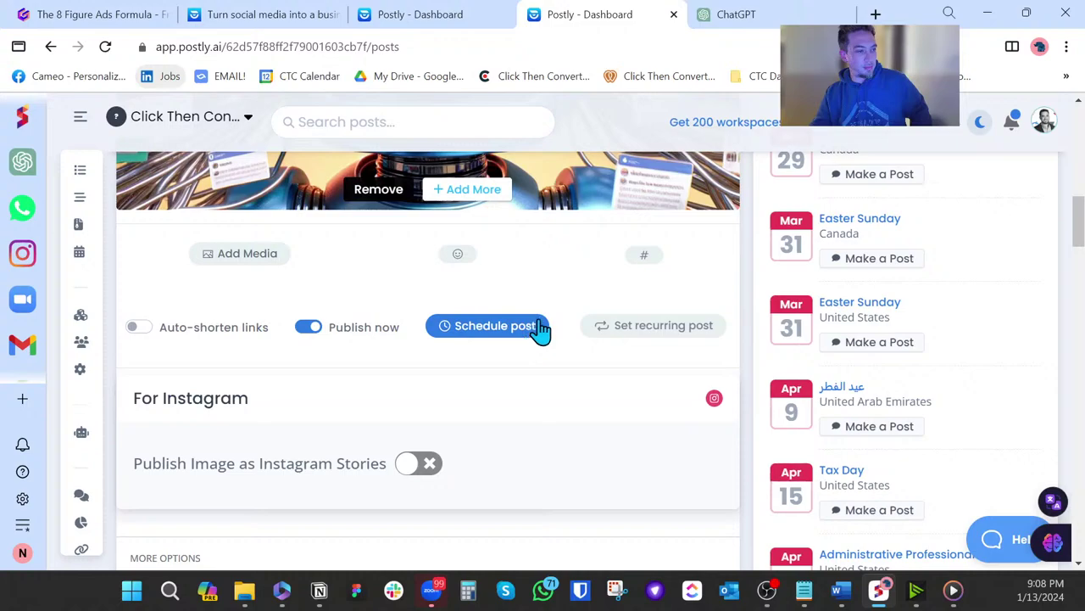
# Request AI Writer suggestions for 'AI Content', then clear the search text
pyautogui.click(644, 255)
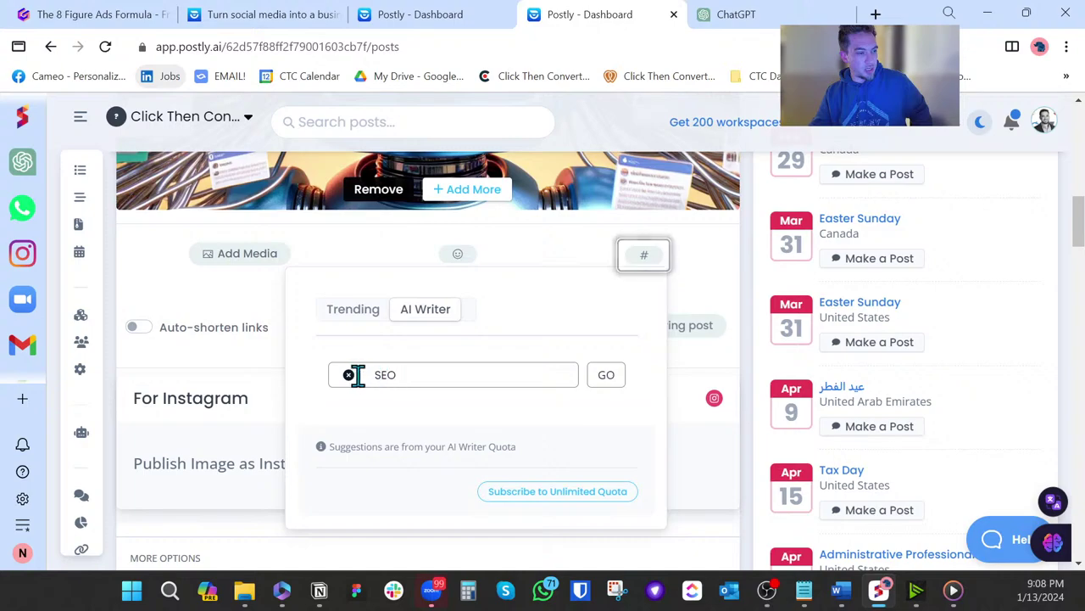
pyautogui.click(400, 376)
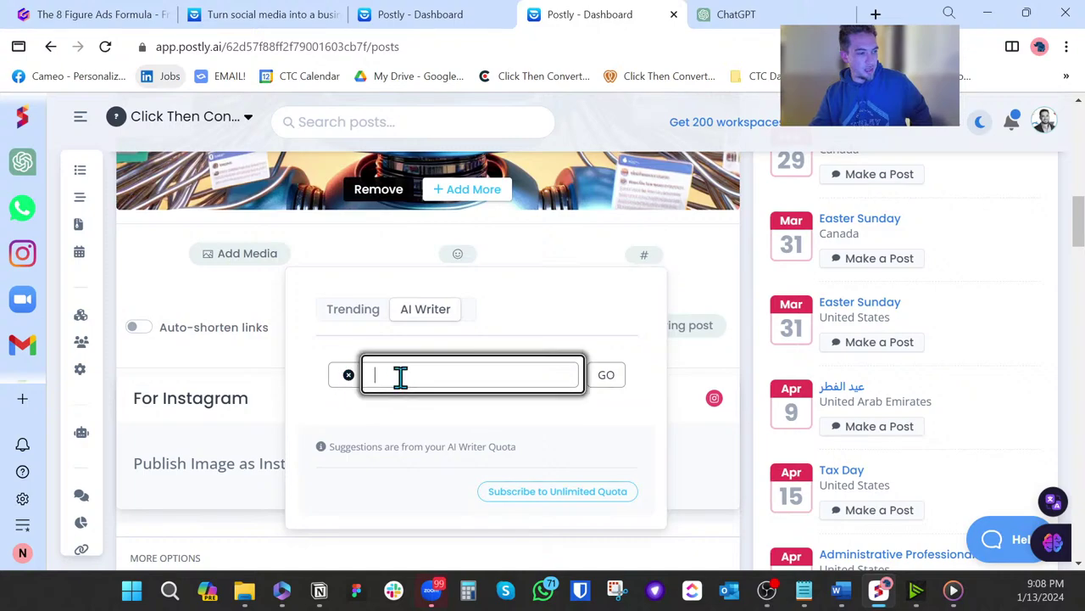
pyautogui.write('AI C')
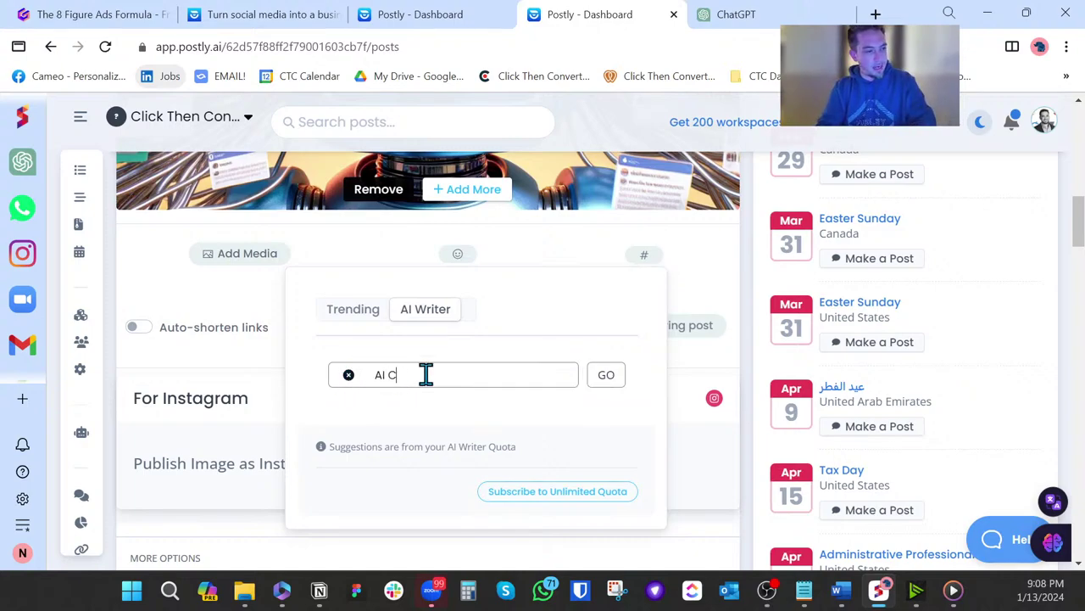
pyautogui.write('ontent')
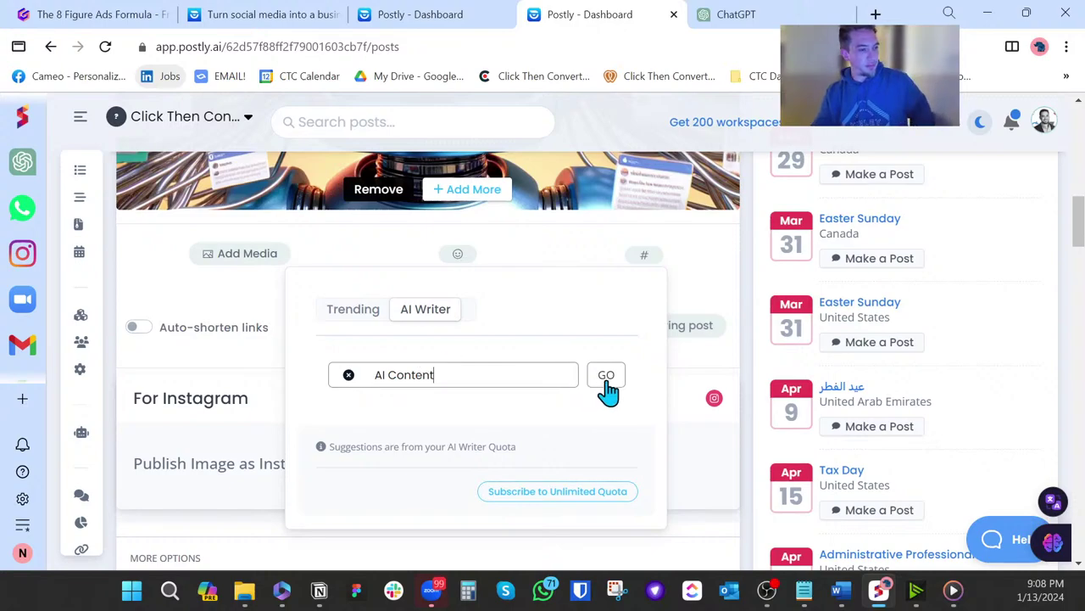
pyautogui.click(605, 376)
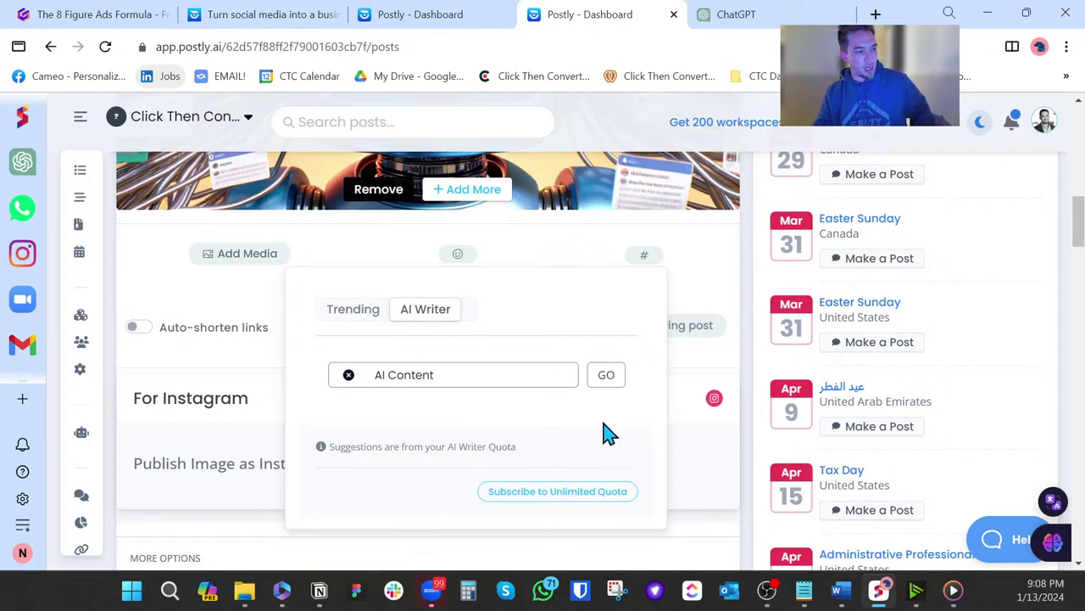
pyautogui.click(349, 375)
# Close the AI Writer panel and review the publishing and Instagram options
pyautogui.click(740, 293)
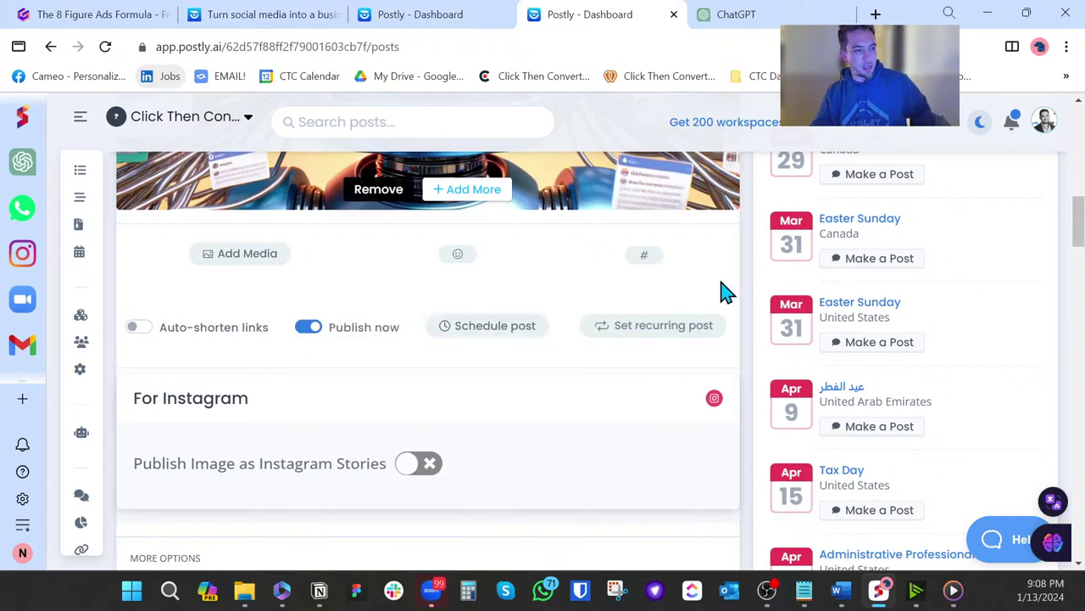
pyautogui.scroll(-2, 521, 386)
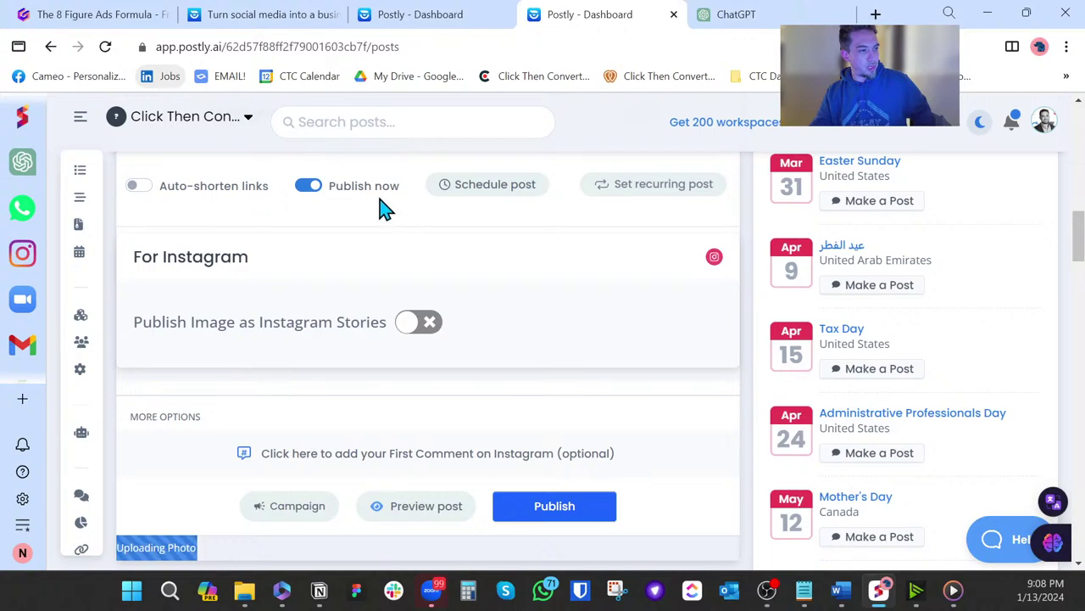
pyautogui.click(441, 194)
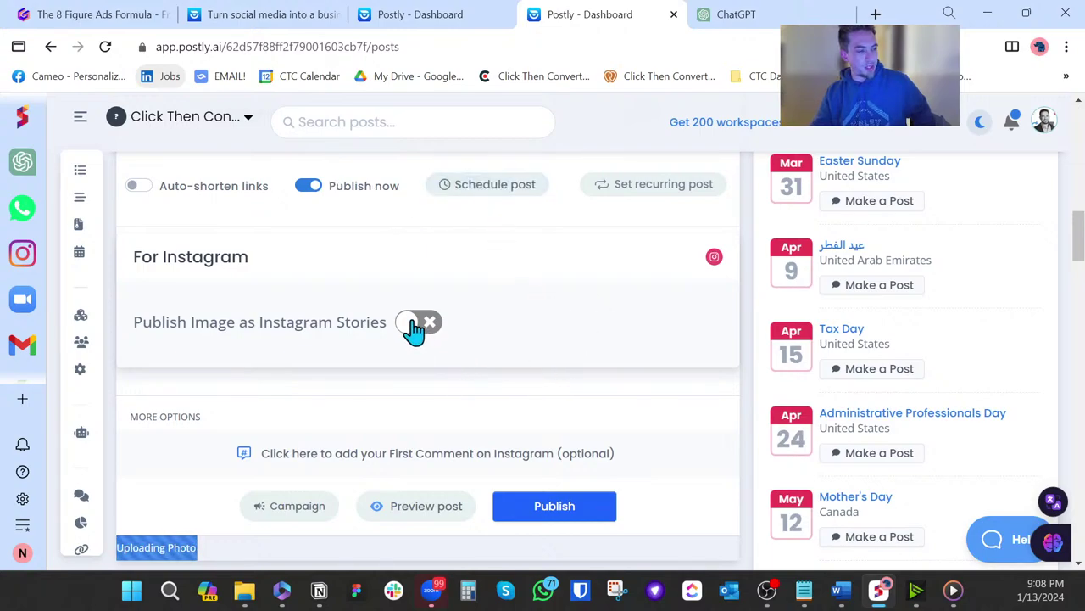
pyautogui.scroll(-2, 440, 331)
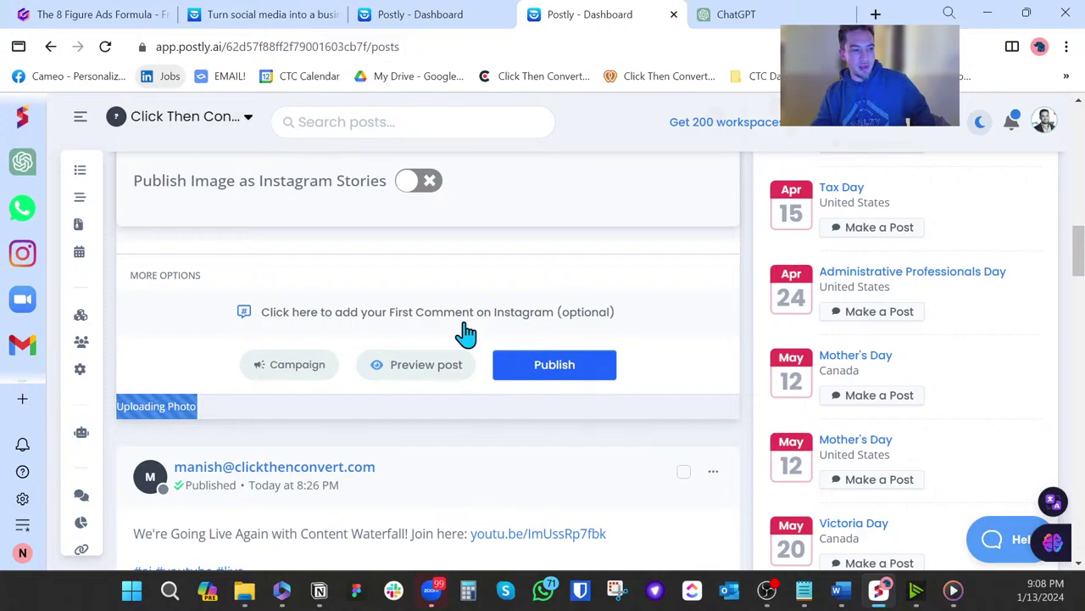
pyautogui.scroll(-2, 497, 315)
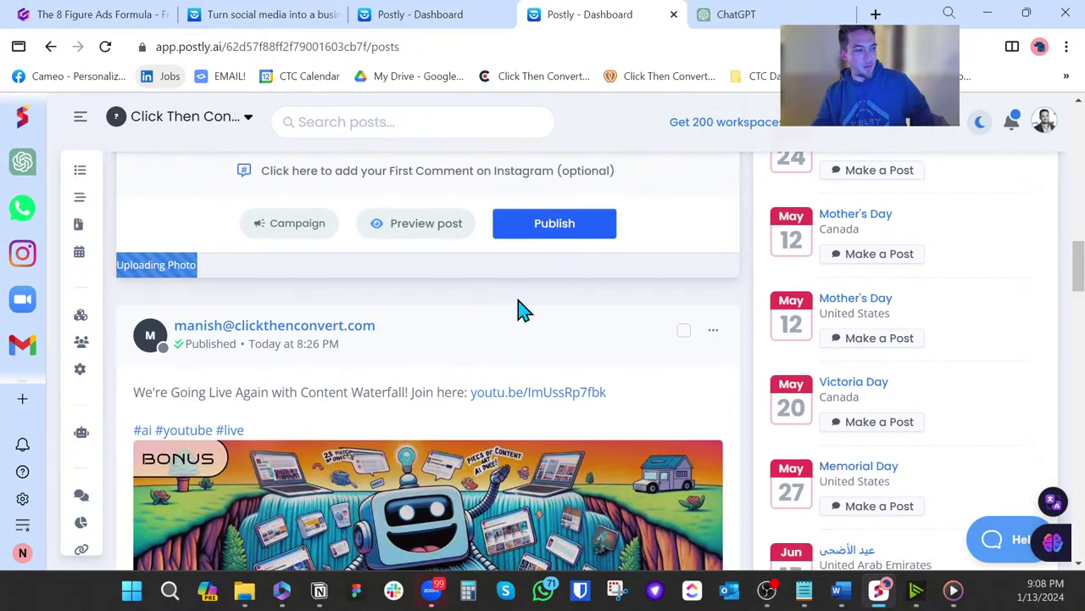
pyautogui.scroll(2, 521, 308)
pyautogui.scroll(3, 519, 310)
pyautogui.scroll(3, 473, 457)
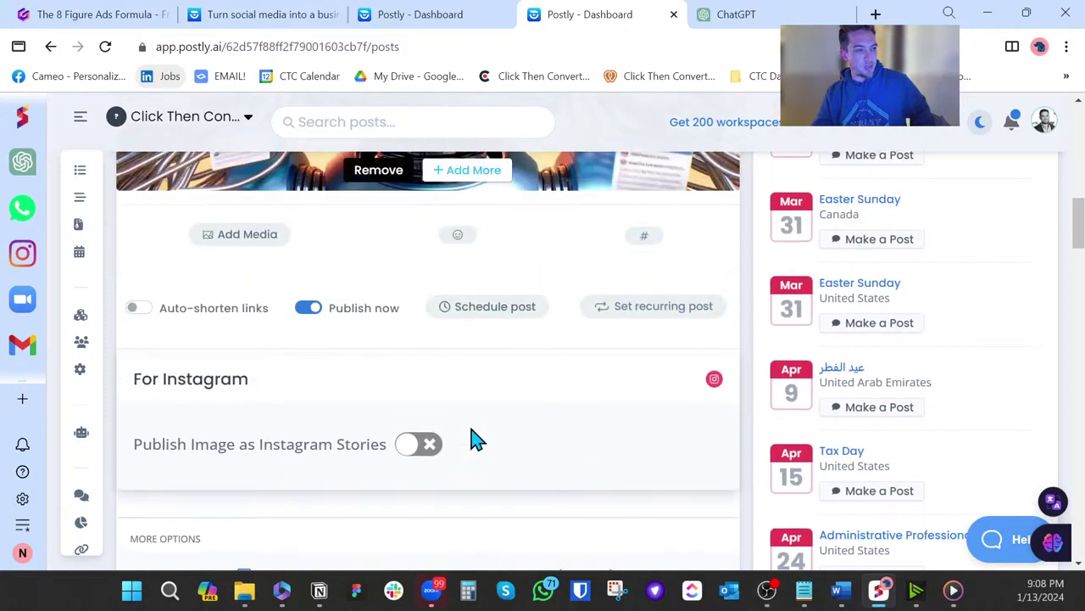
pyautogui.scroll(-4, 474, 439)
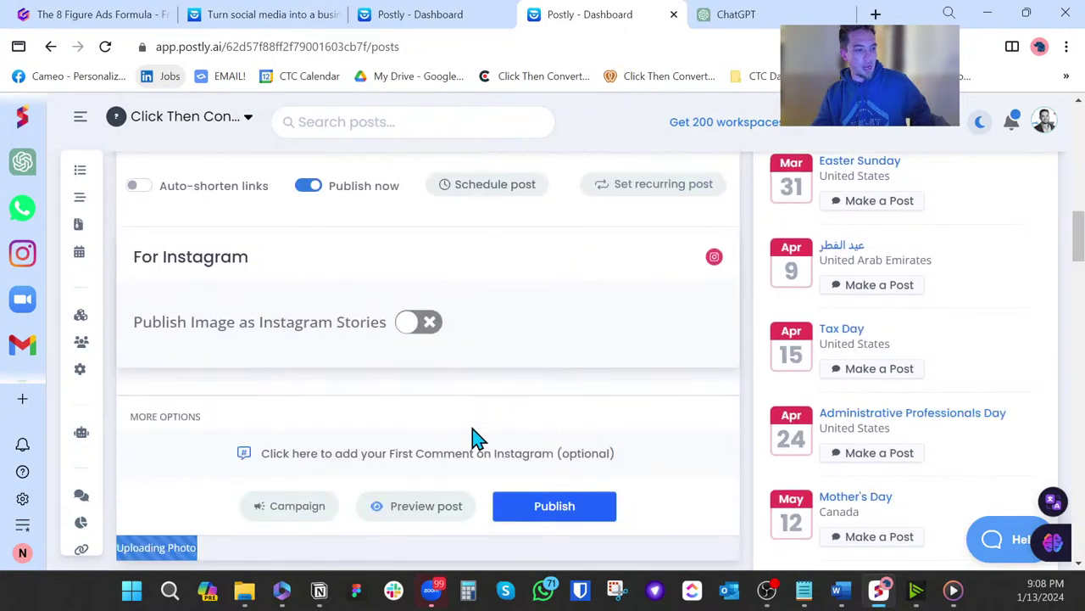
# Preview the post as a three-tweet Twitter thread with the puppy and robot images
pyautogui.click(438, 515)
pyautogui.scroll(5, 477, 420)
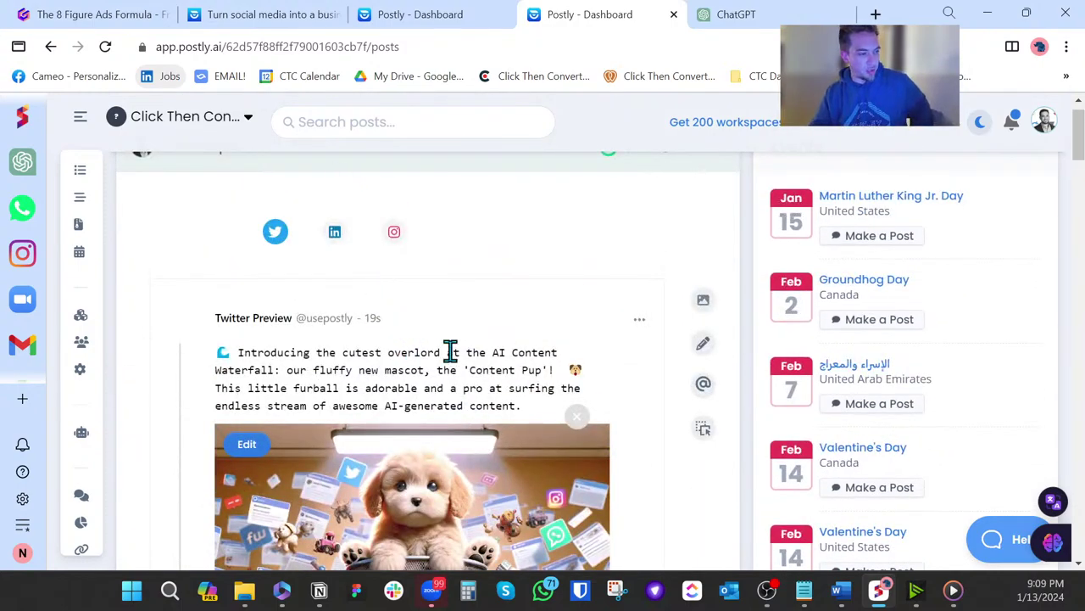
pyautogui.scroll(-5, 487, 331)
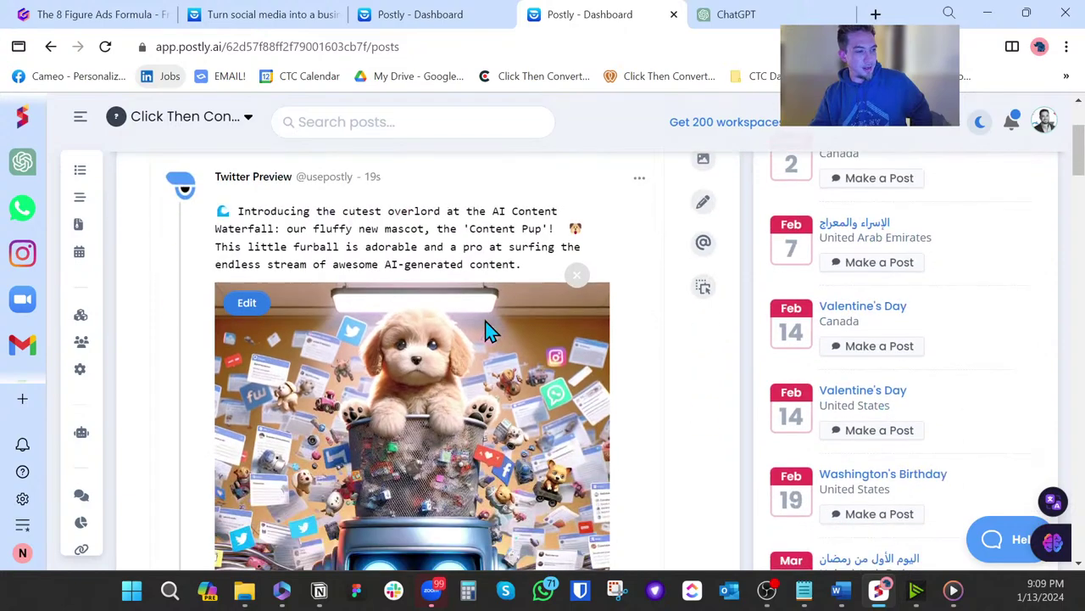
pyautogui.scroll(-4, 487, 331)
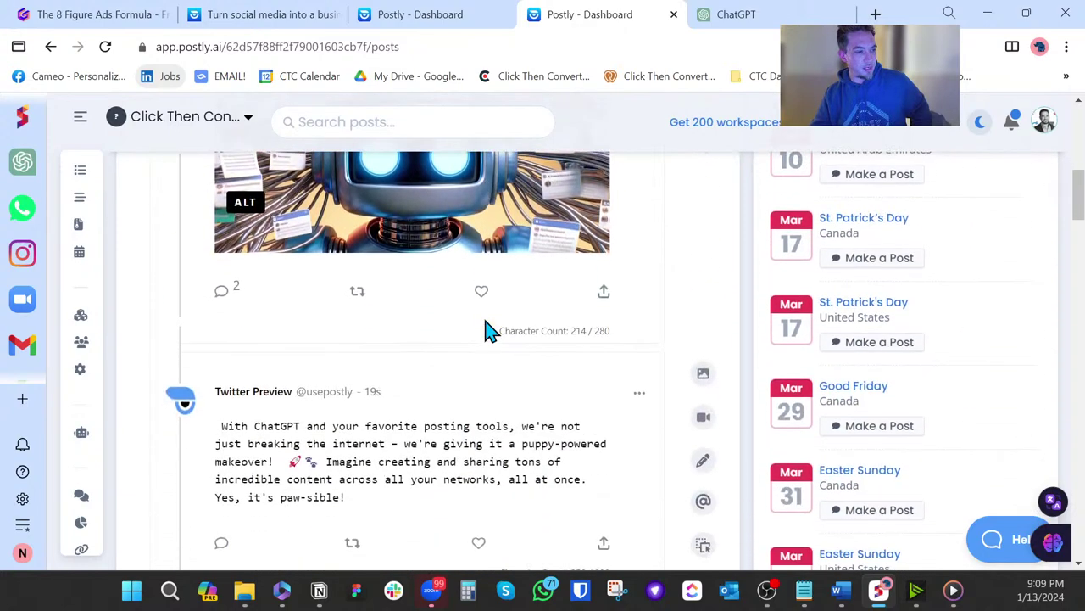
pyautogui.scroll(-3, 519, 325)
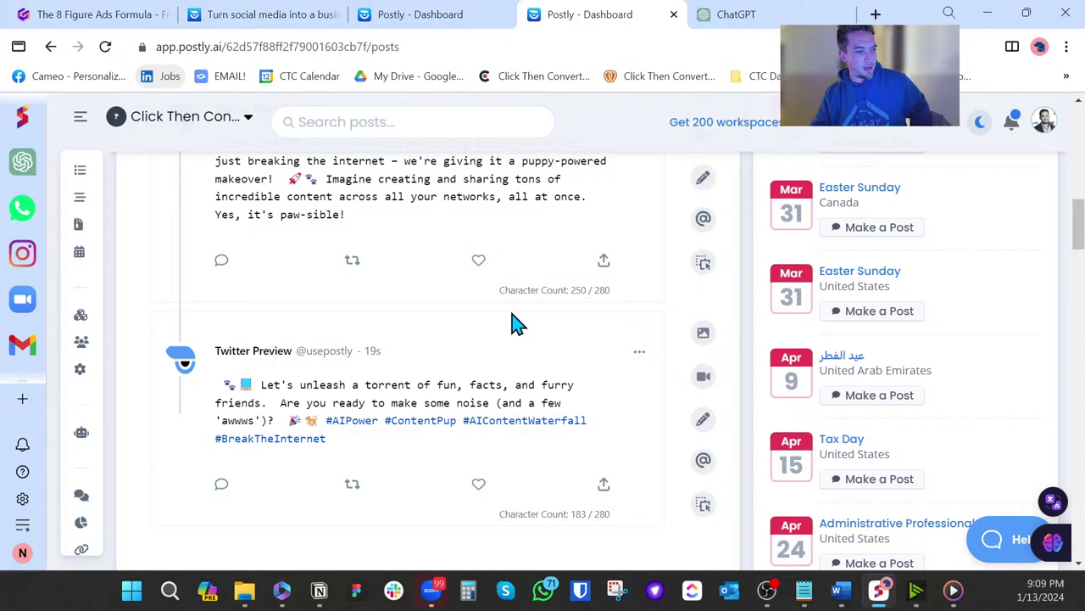
pyautogui.scroll(-5, 517, 325)
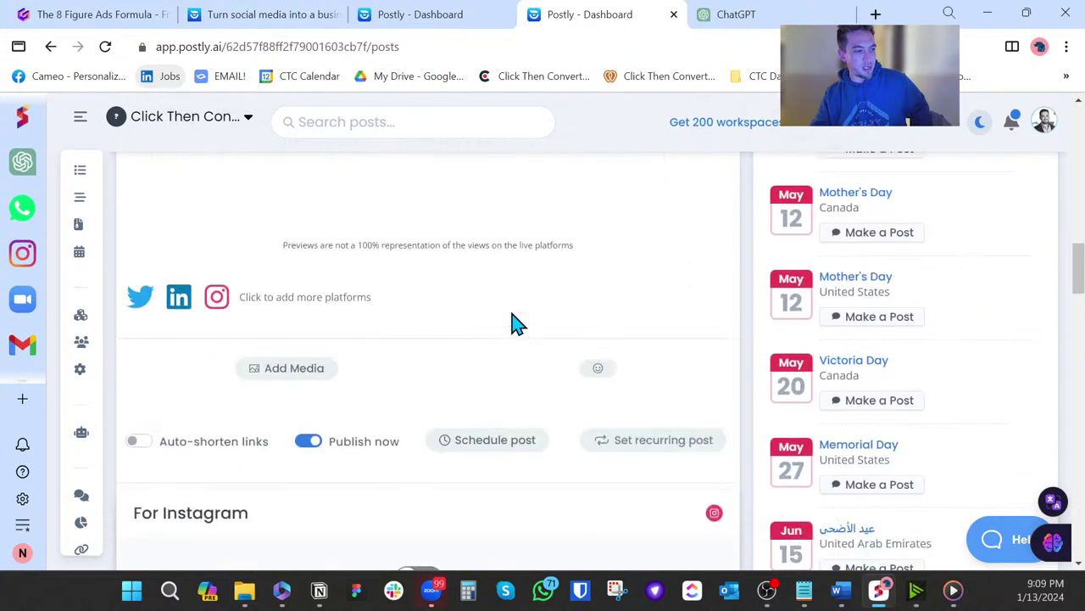
pyautogui.scroll(-2, 513, 323)
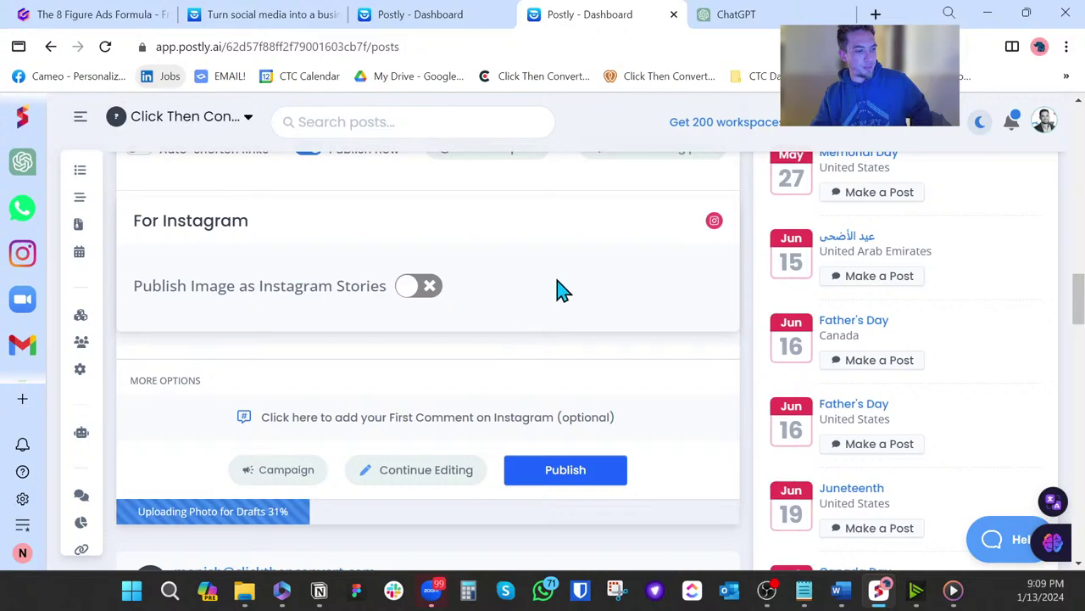
pyautogui.scroll(-2, 547, 301)
pyautogui.scroll(5, 558, 290)
pyautogui.scroll(2, 508, 322)
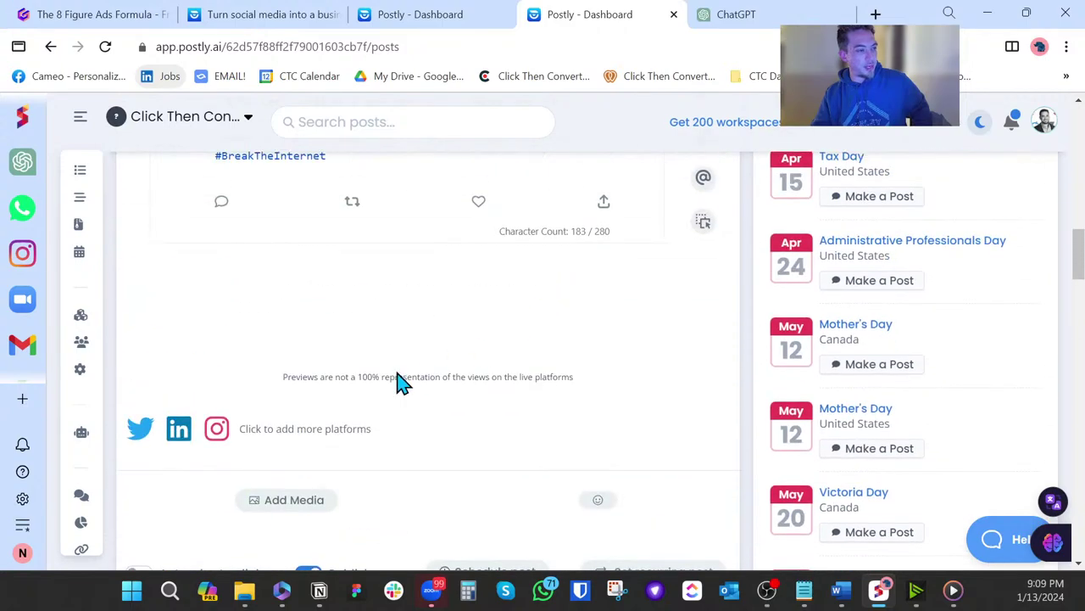
pyautogui.moveTo(217, 449)
pyautogui.scroll(10, 535, 357)
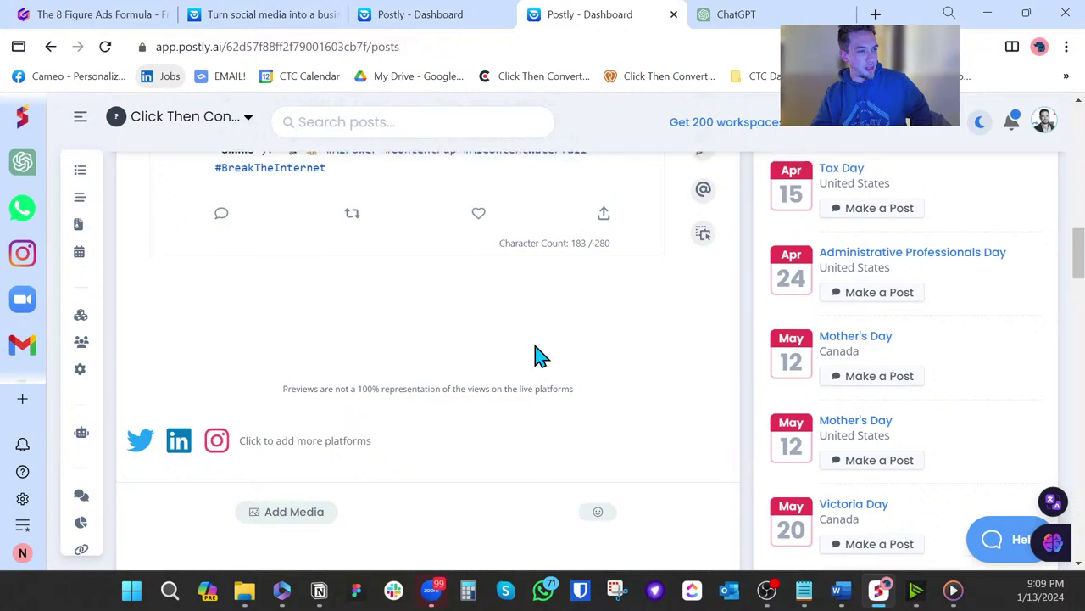
pyautogui.scroll(4, 536, 356)
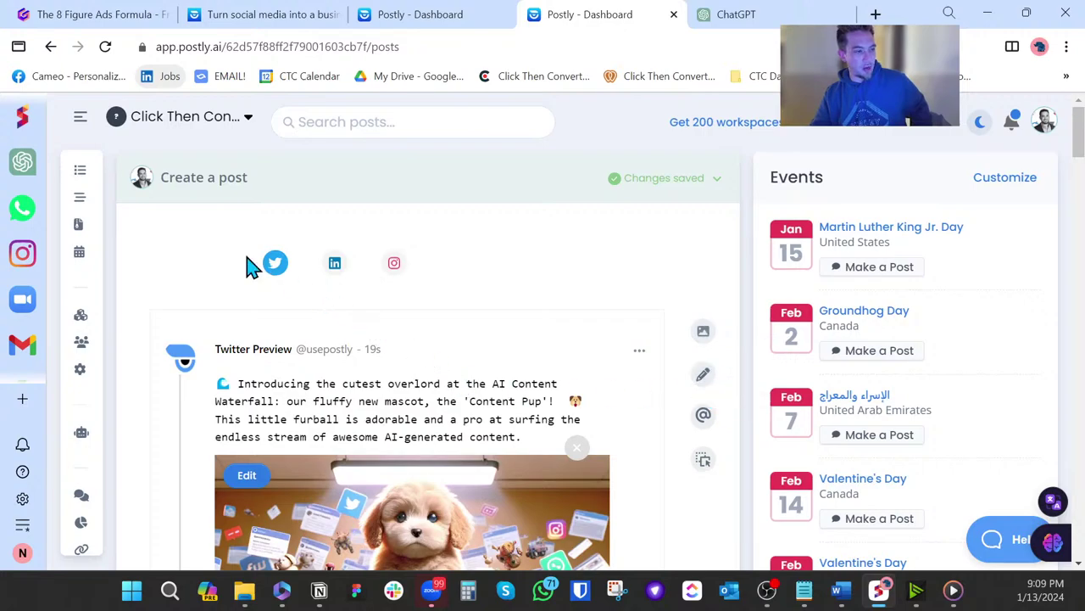
# Review the LinkedIn preview of the full caption, then switch to the Instagram preview
pyautogui.click(335, 263)
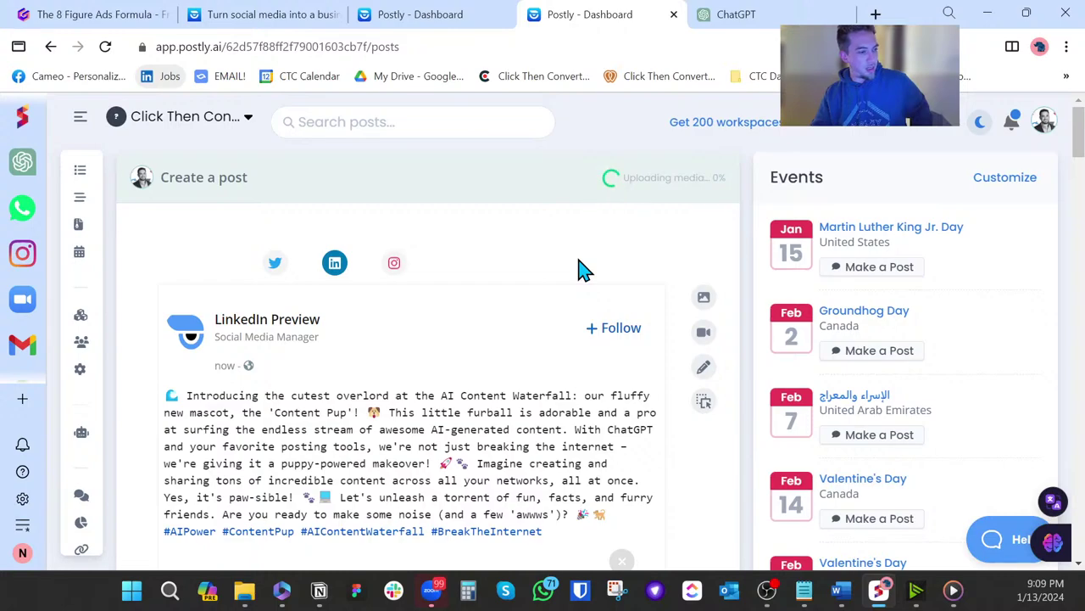
pyautogui.scroll(-2, 530, 326)
pyautogui.scroll(-2, 574, 281)
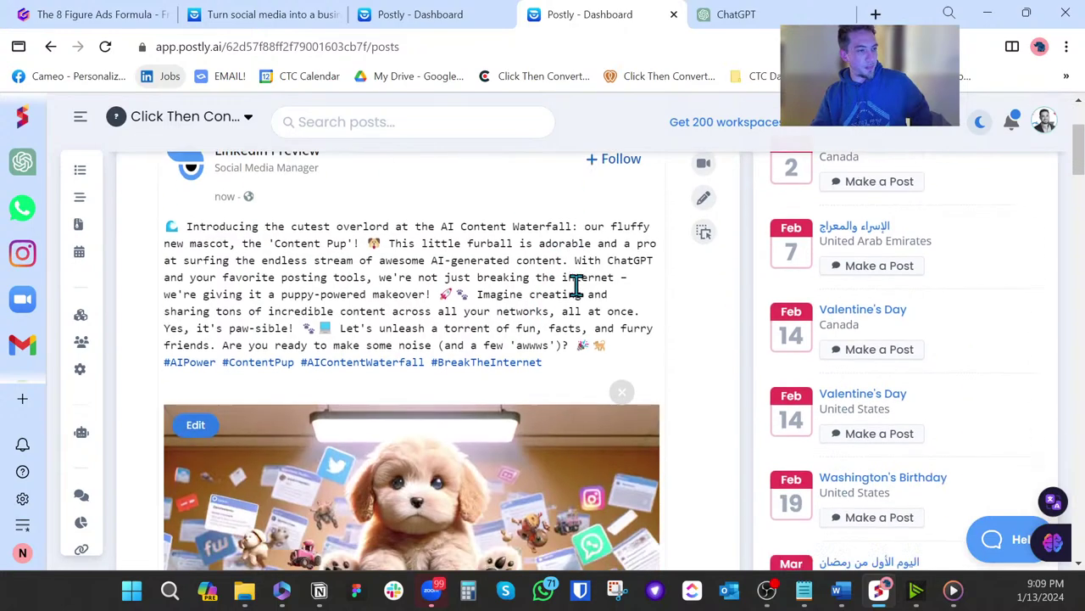
pyautogui.scroll(2, 431, 218)
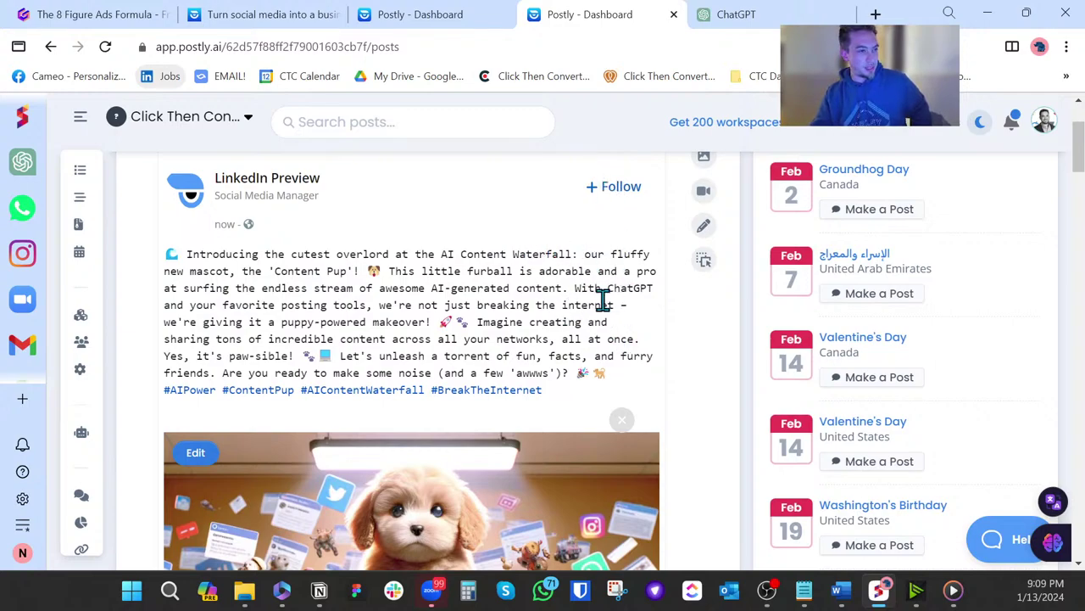
pyautogui.scroll(-10, 600, 298)
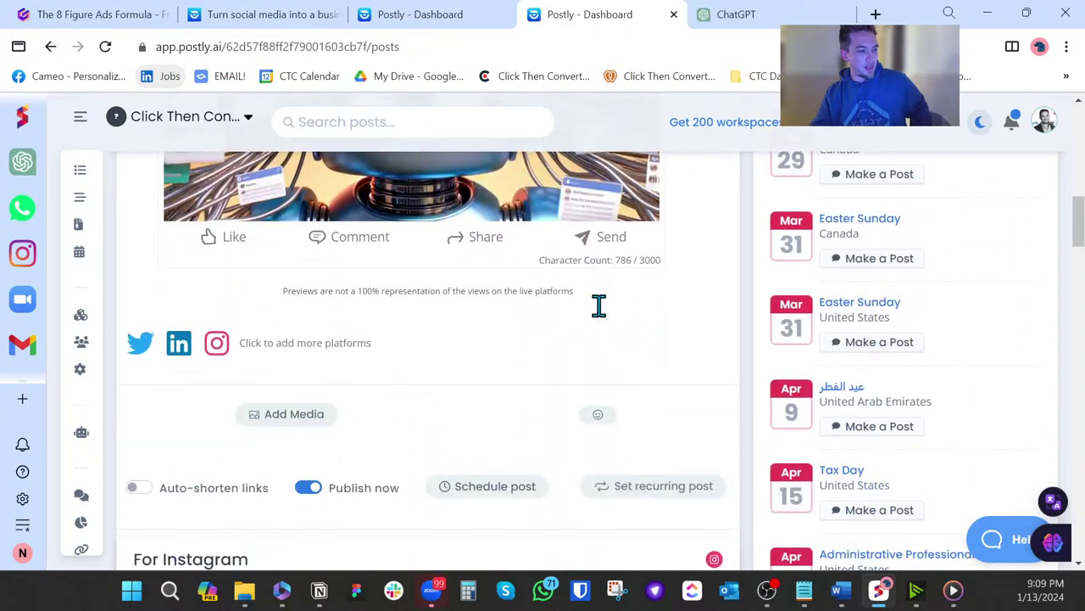
pyautogui.scroll(10, 601, 360)
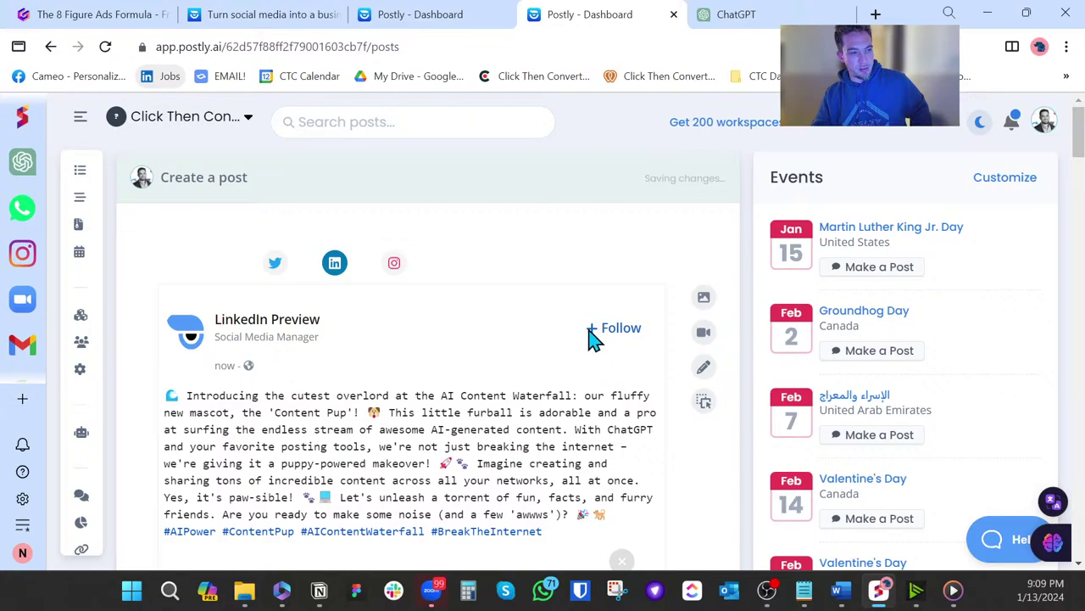
pyautogui.scroll(-6, 478, 426)
pyautogui.scroll(6, 477, 437)
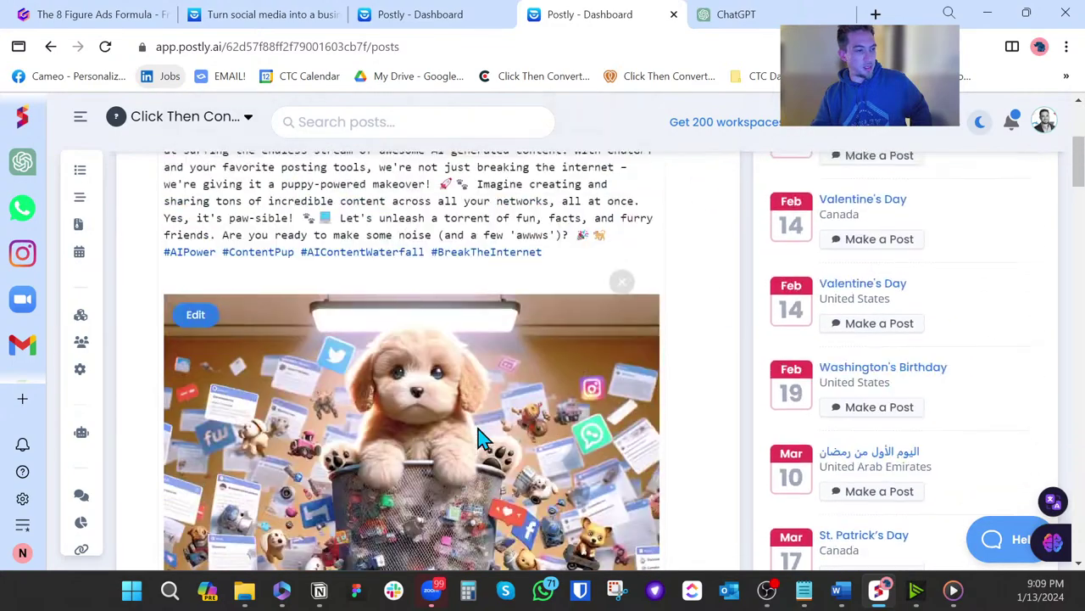
pyautogui.click(393, 263)
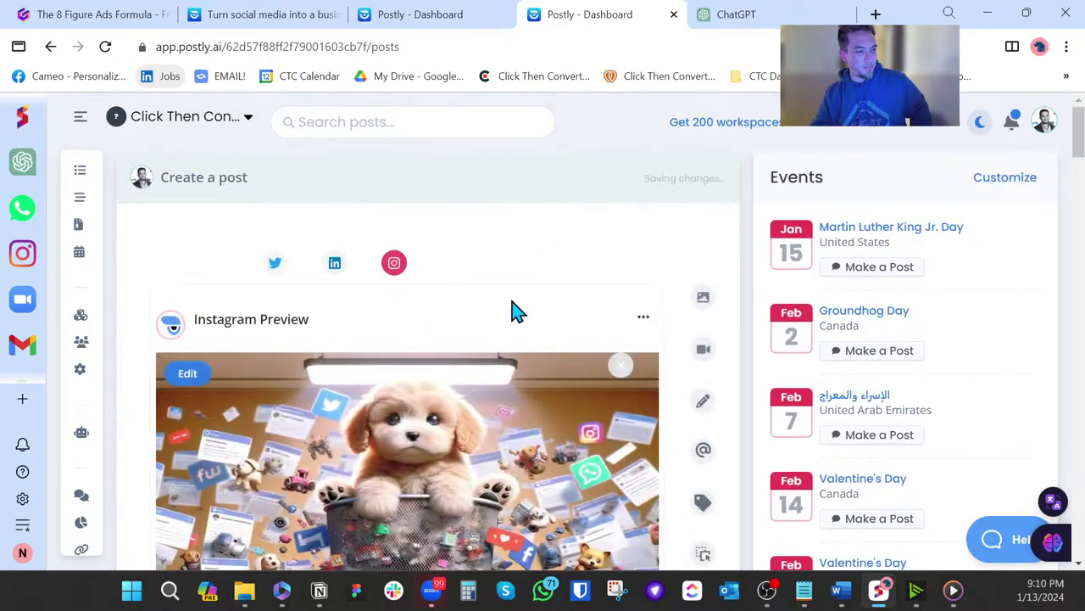
pyautogui.scroll(-6, 539, 318)
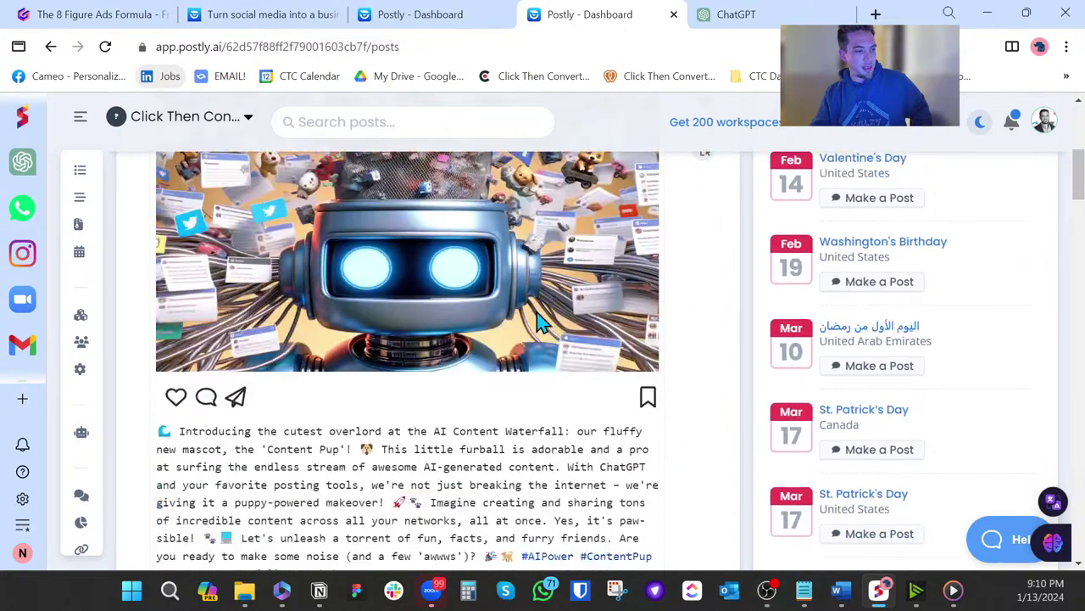
pyautogui.scroll(-2, 536, 312)
pyautogui.scroll(-3, 536, 314)
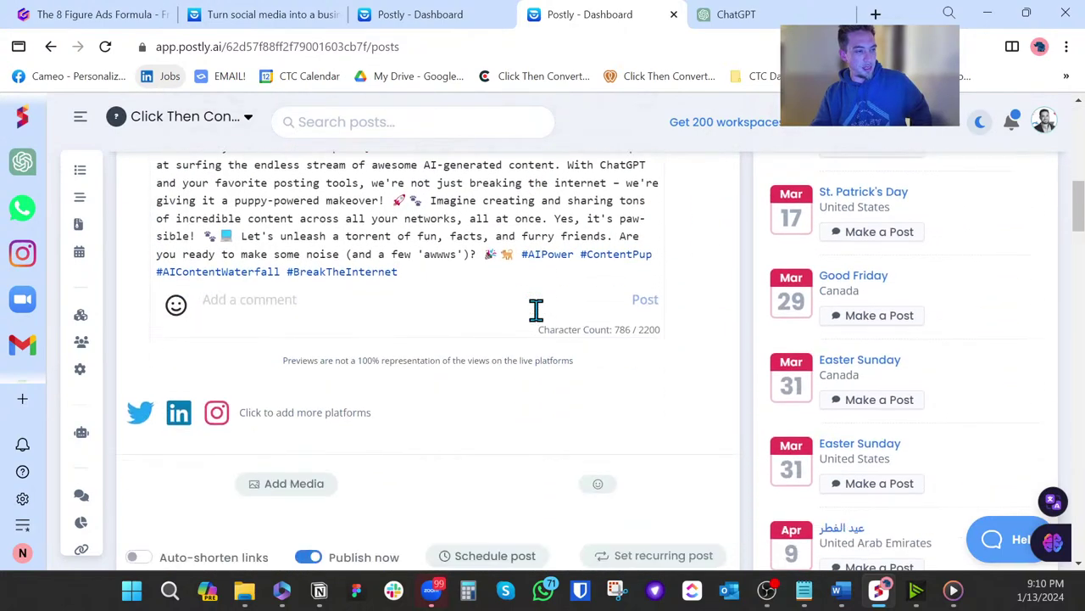
pyautogui.scroll(-2, 535, 398)
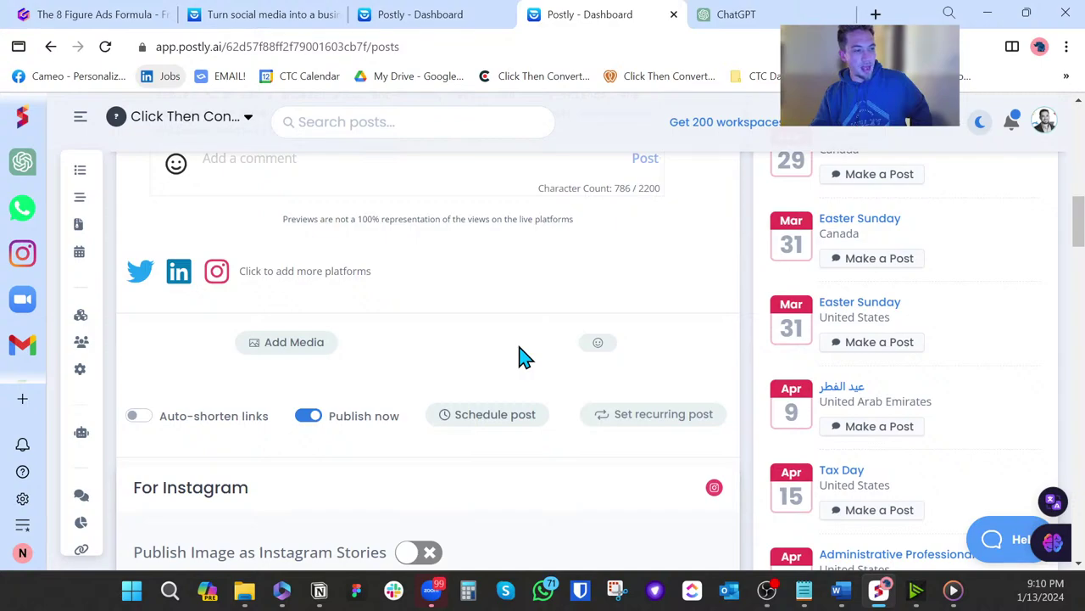
pyautogui.scroll(12, 523, 355)
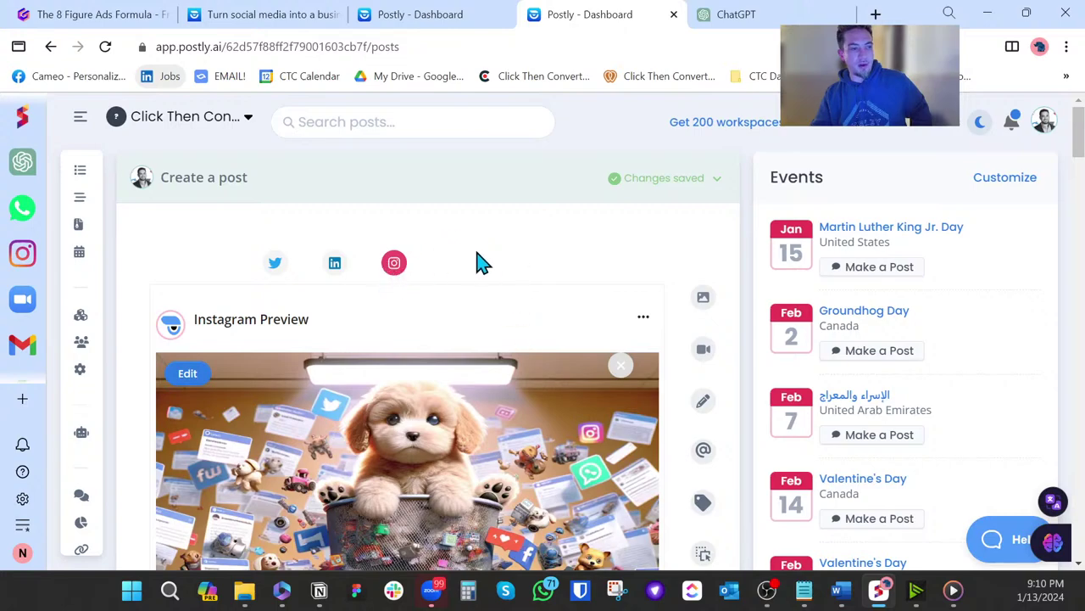
pyautogui.scroll(-2, 518, 257)
pyautogui.scroll(2, 492, 294)
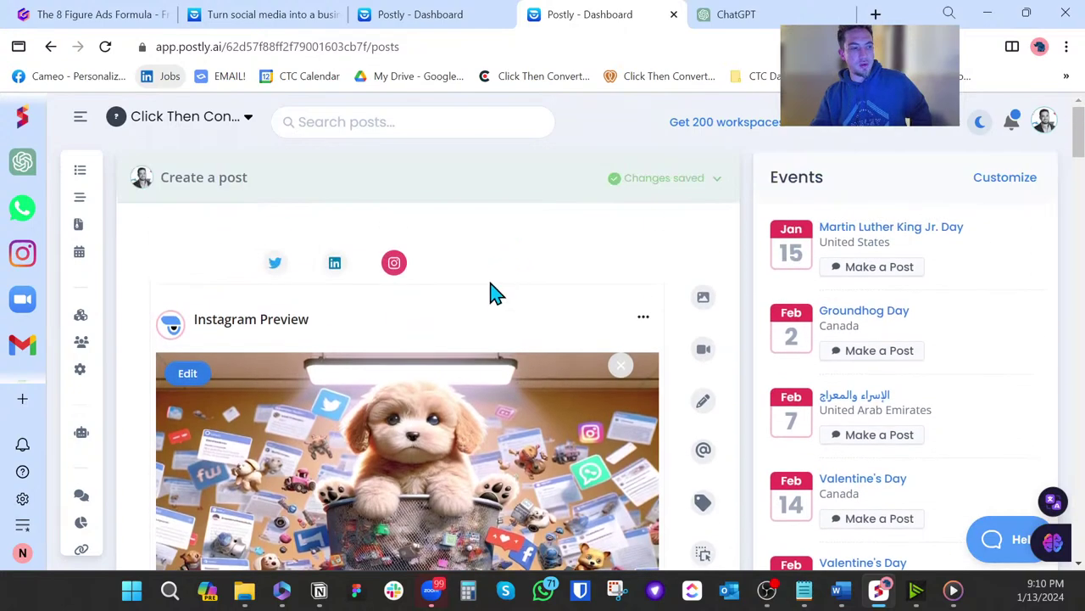
pyautogui.scroll(-10, 491, 293)
pyautogui.scroll(-2, 492, 293)
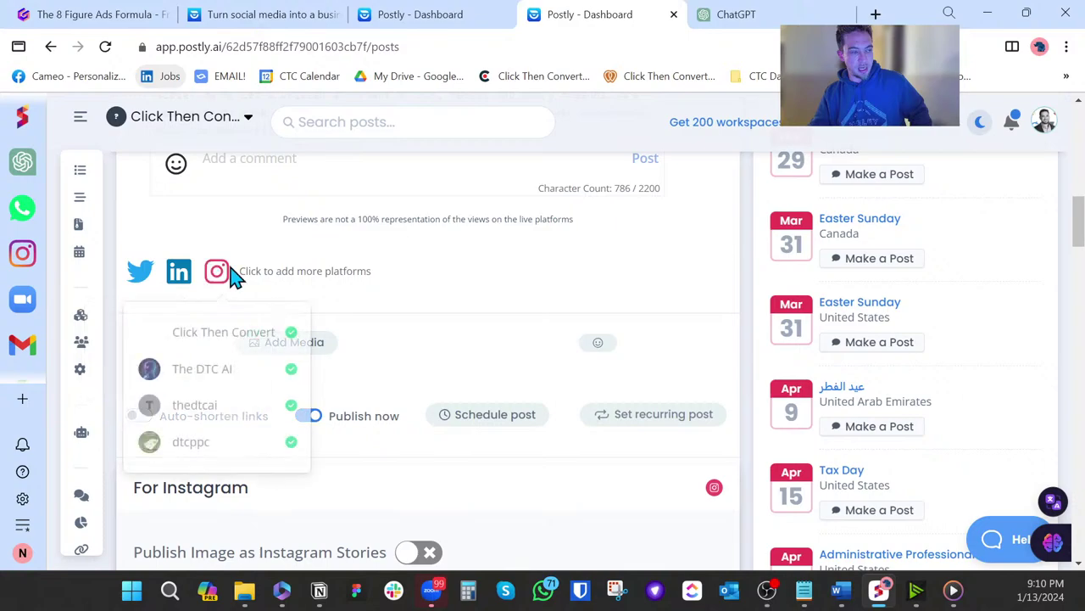
pyautogui.scroll(-2, 506, 273)
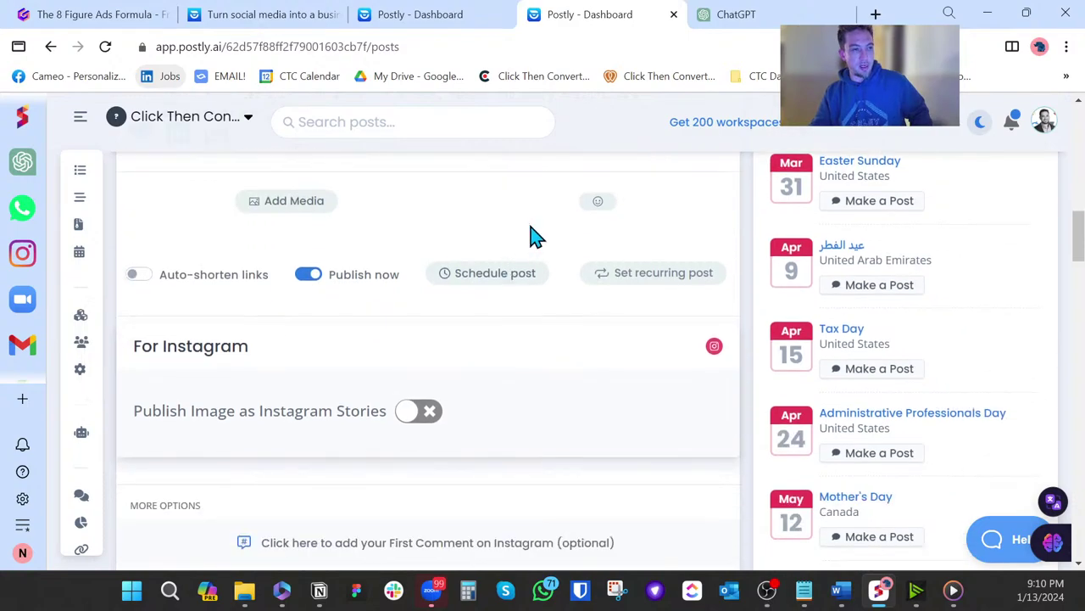
pyautogui.scroll(2, 501, 271)
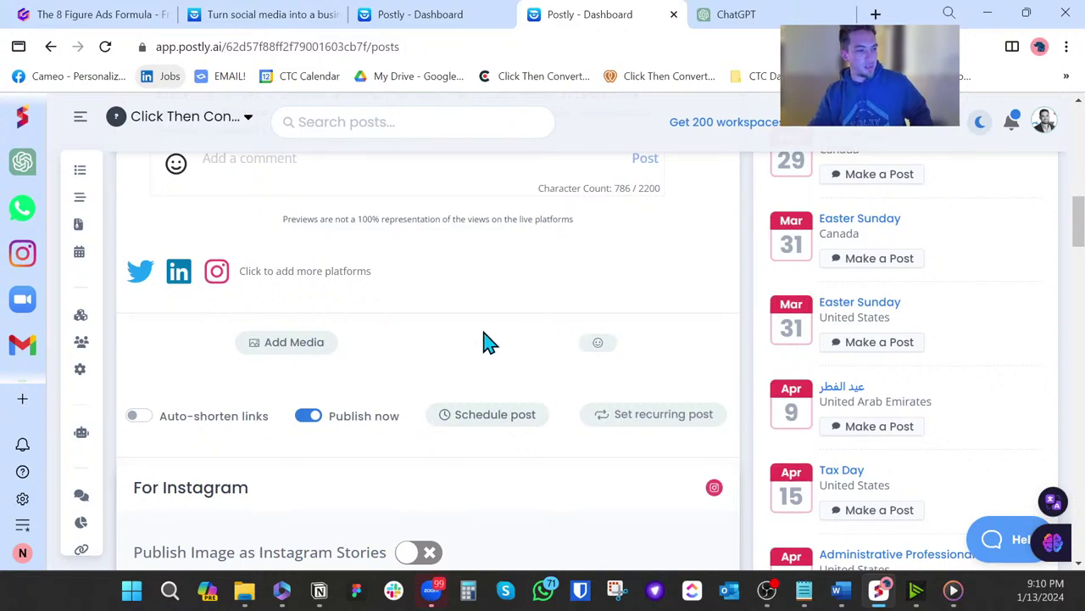
pyautogui.scroll(-2, 404, 345)
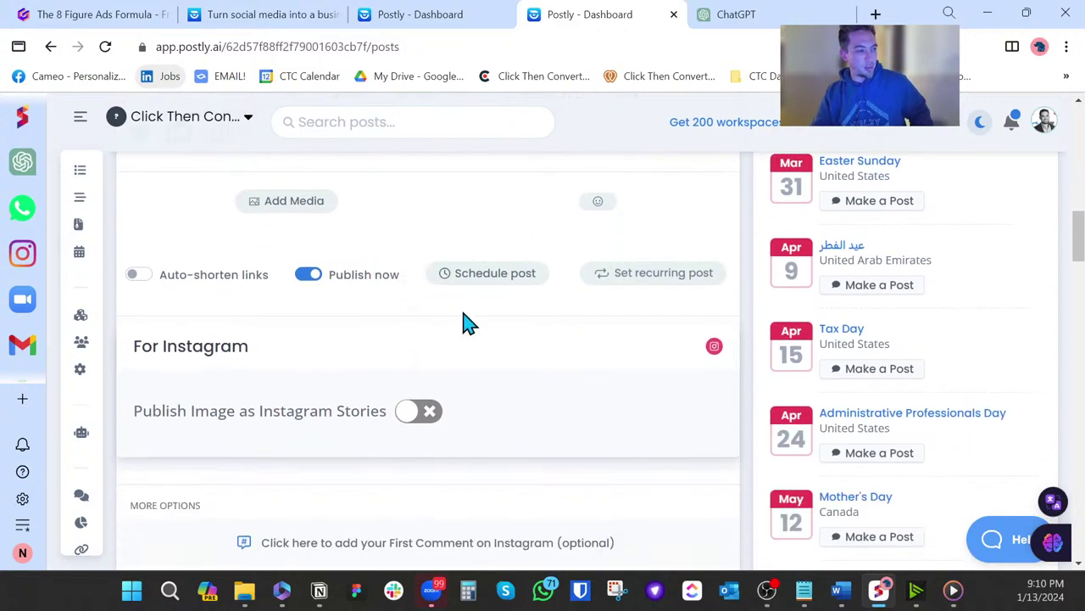
pyautogui.scroll(-4, 464, 323)
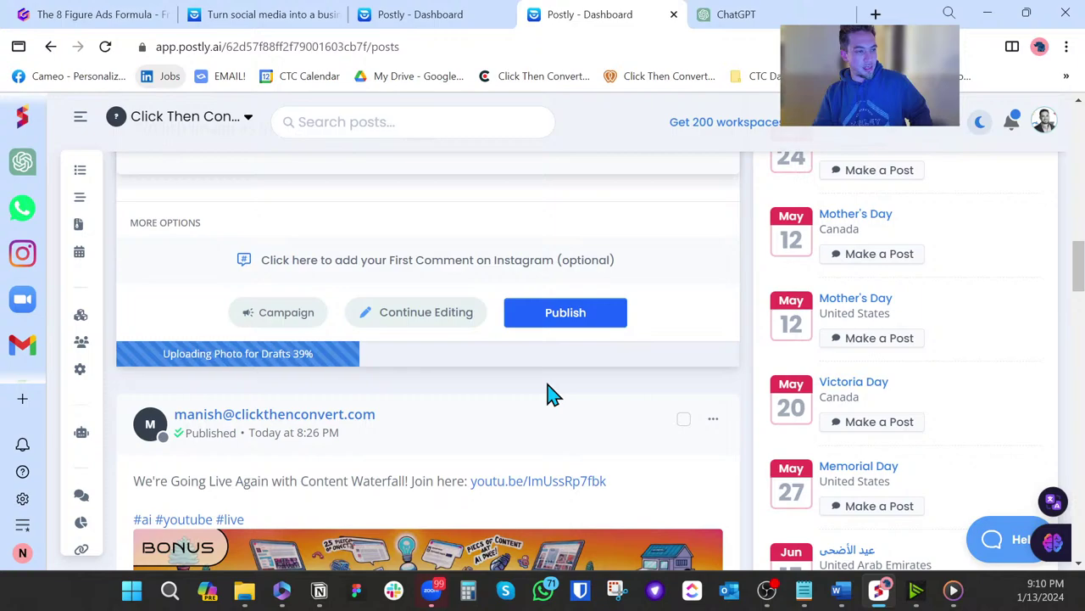
pyautogui.scroll(3, 547, 395)
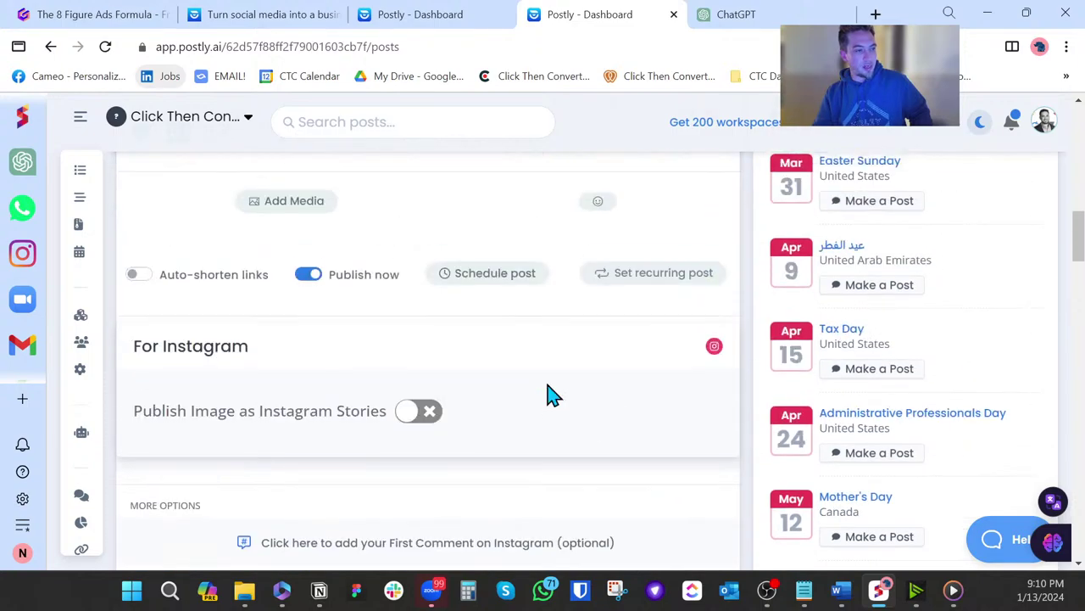
pyautogui.scroll(-2, 550, 386)
pyautogui.scroll(-2, 455, 422)
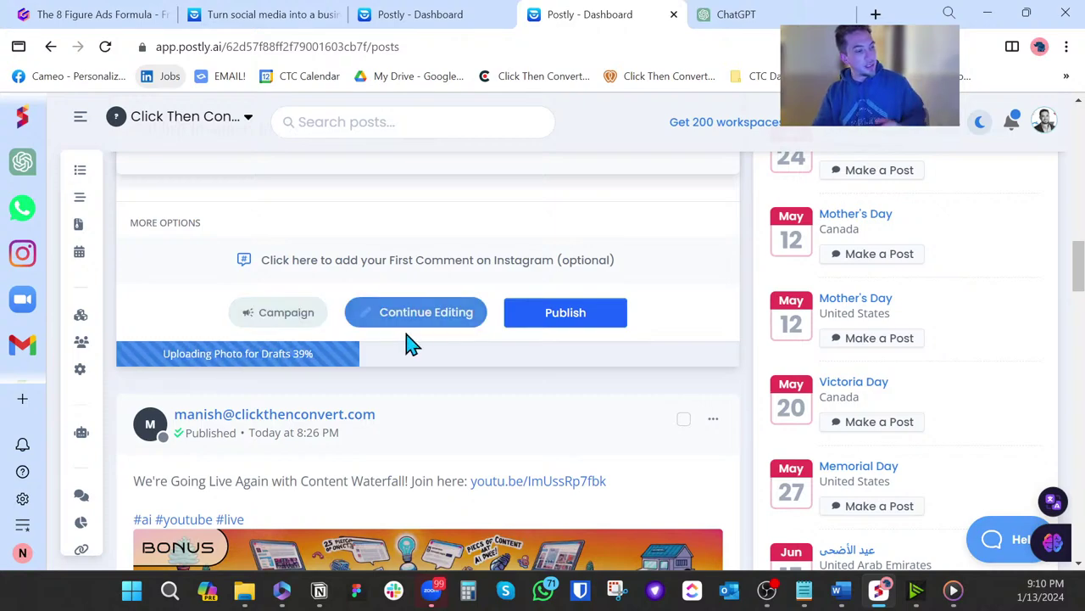
pyautogui.scroll(2, 484, 344)
pyautogui.scroll(10, 566, 329)
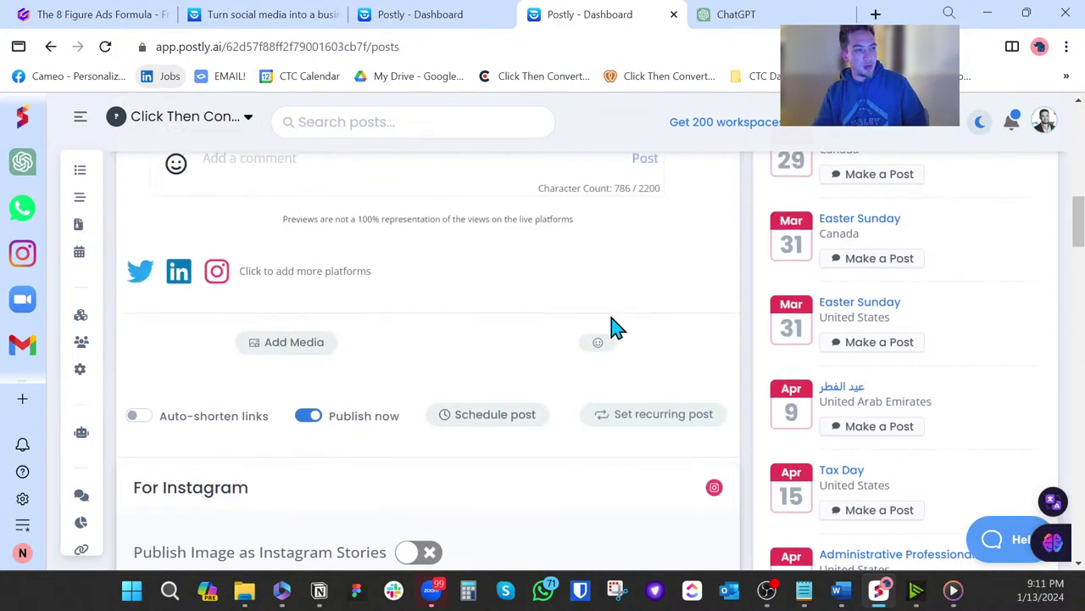
pyautogui.scroll(-3, 596, 326)
pyautogui.scroll(-8, 596, 326)
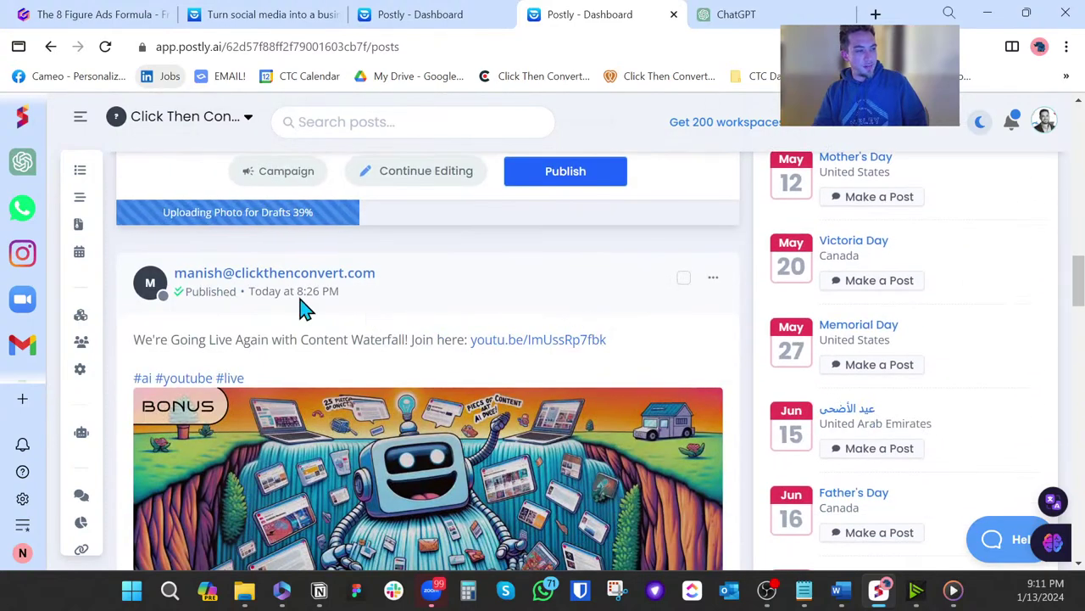
pyautogui.moveTo(198, 284)
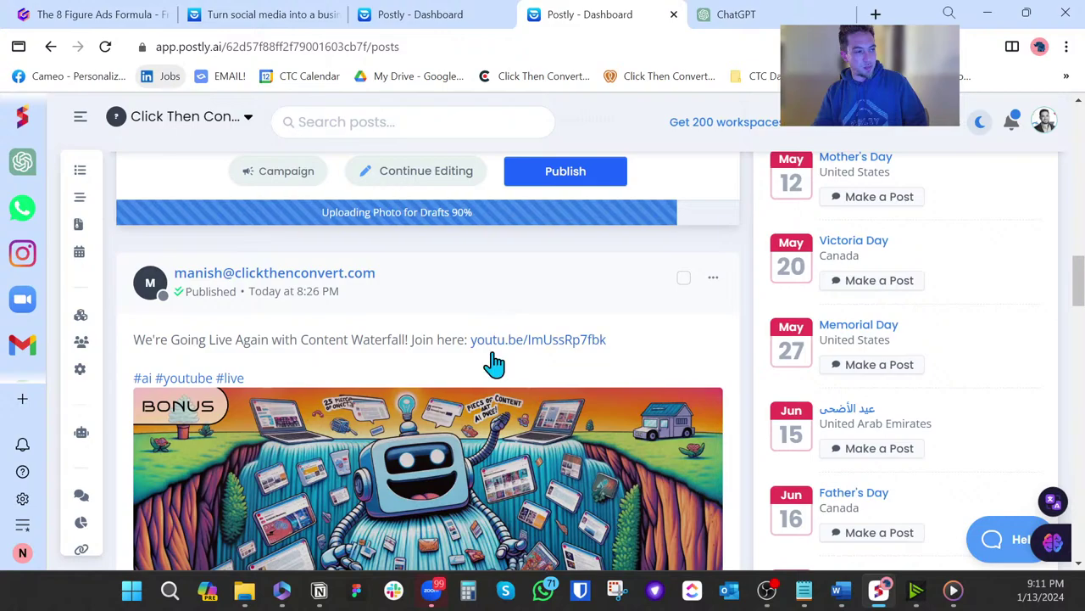
pyautogui.scroll(-3, 539, 339)
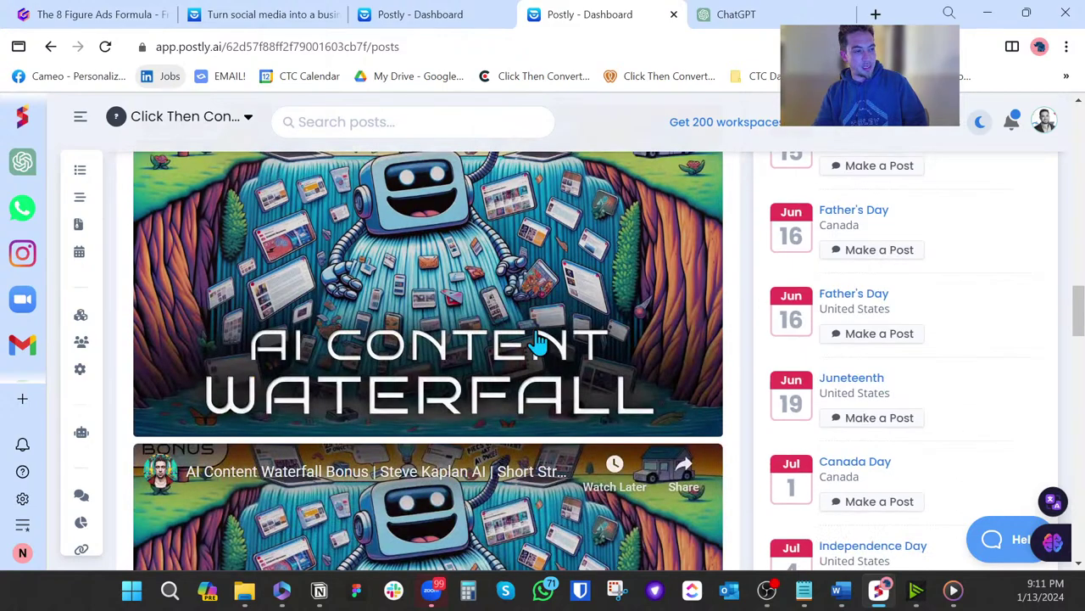
pyautogui.scroll(3, 509, 347)
pyautogui.scroll(-6, 512, 356)
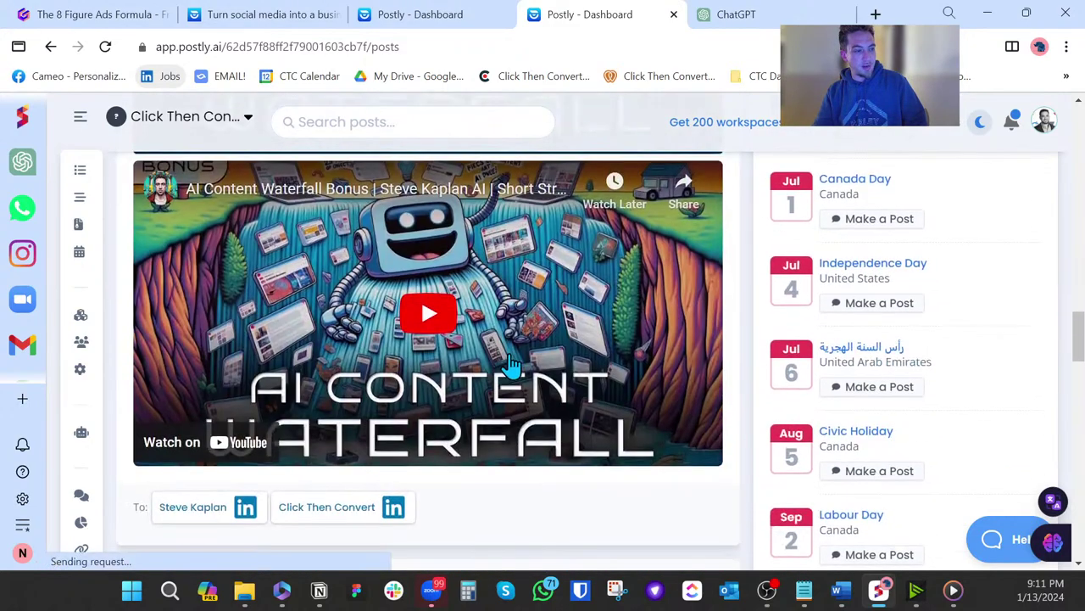
pyautogui.scroll(6, 517, 361)
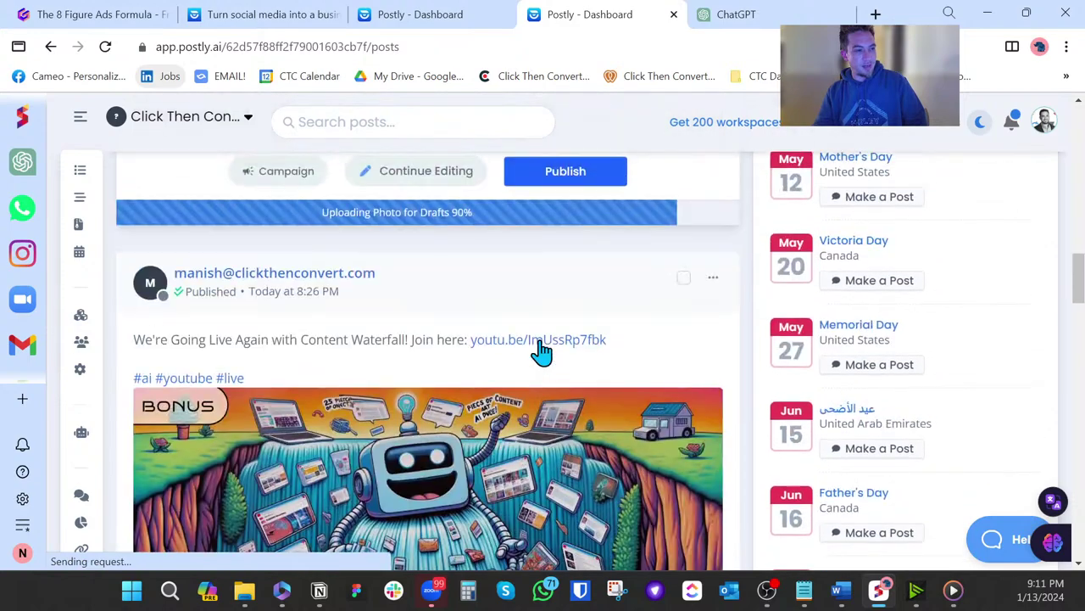
pyautogui.scroll(2, 542, 380)
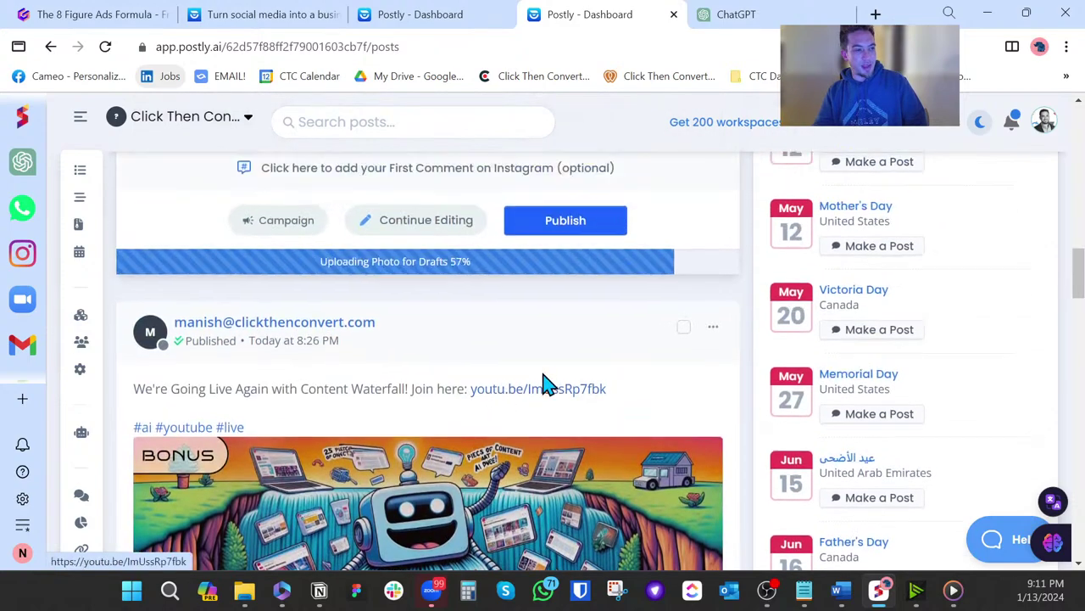
pyautogui.scroll(4, 567, 395)
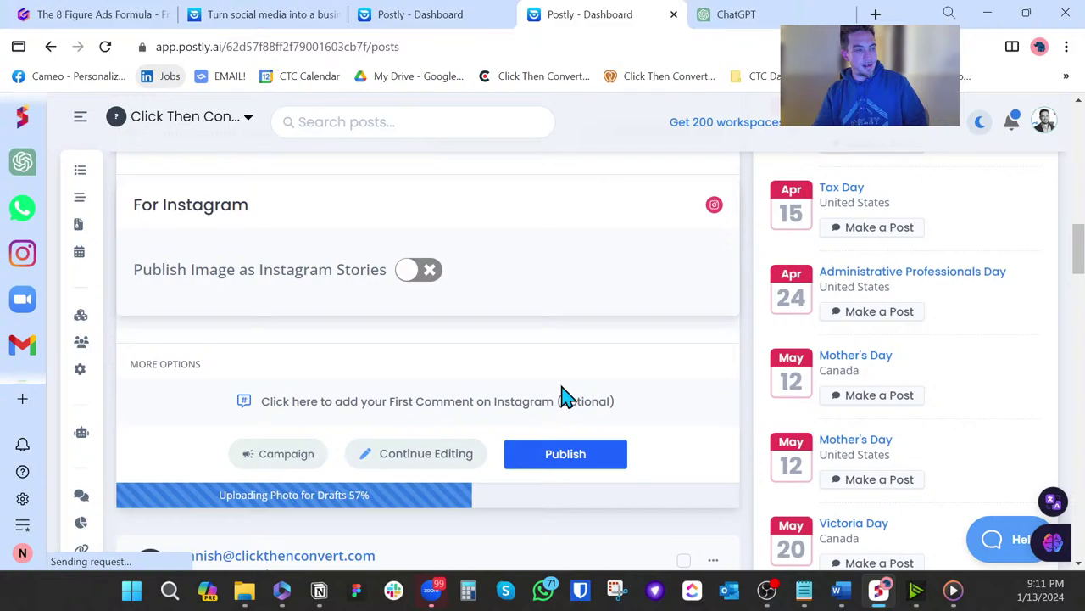
pyautogui.scroll(8, 564, 395)
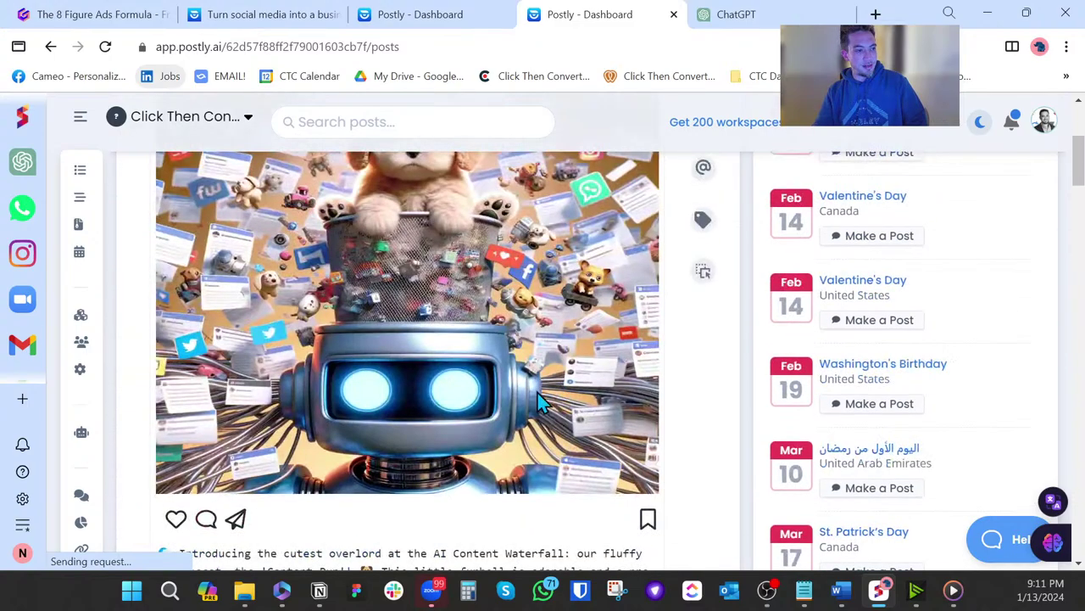
pyautogui.scroll(-7, 537, 393)
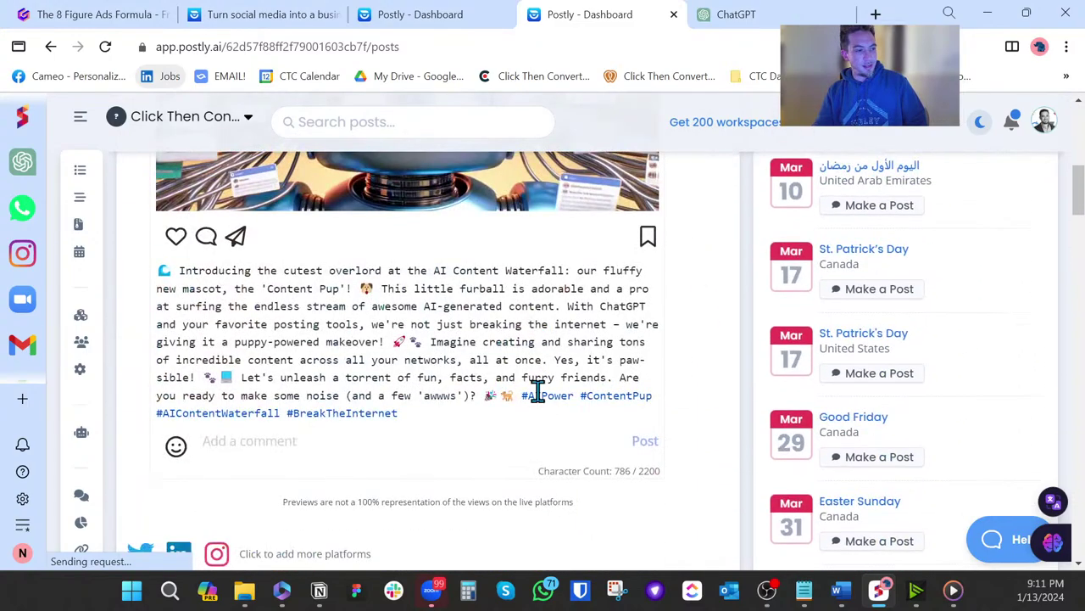
pyautogui.scroll(-9, 538, 393)
pyautogui.scroll(-2, 538, 391)
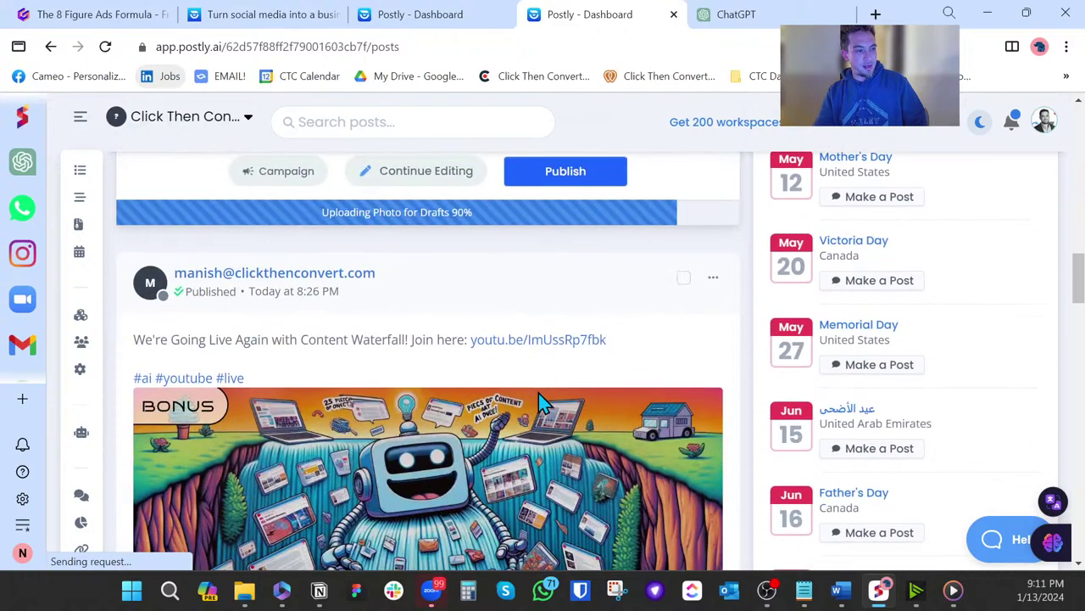
pyautogui.scroll(4, 539, 393)
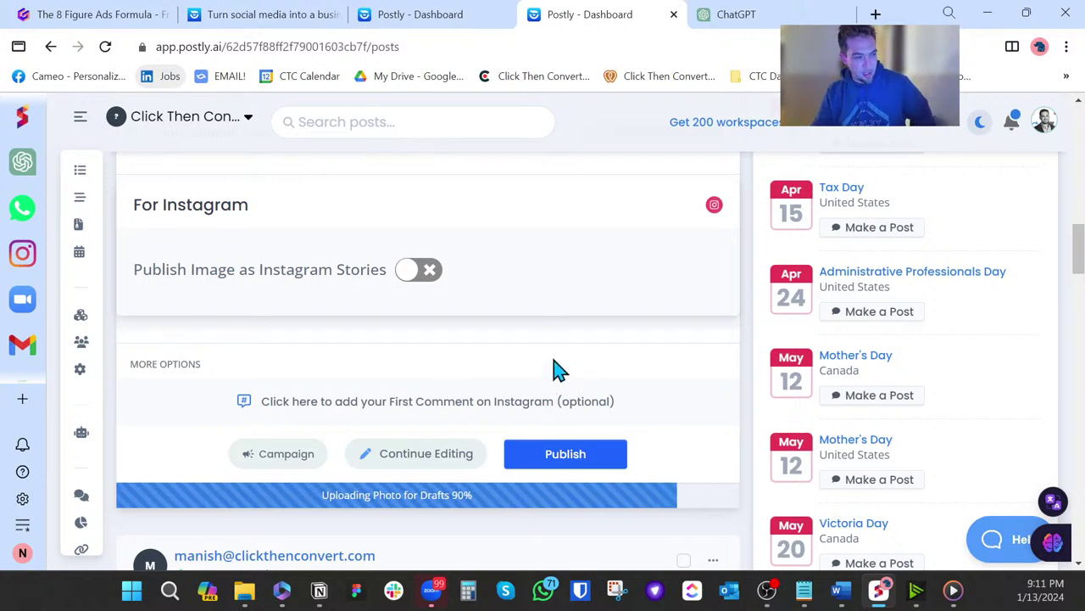
pyautogui.scroll(10, 560, 382)
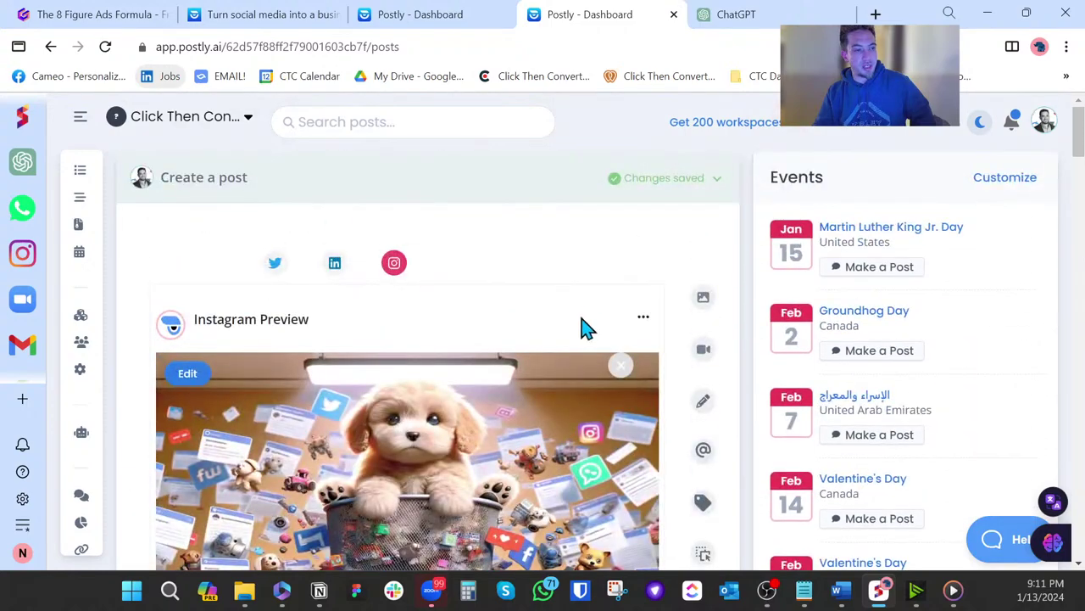
# Publish the mascot post now to the selected platforms
pyautogui.scroll(-2, 545, 305)
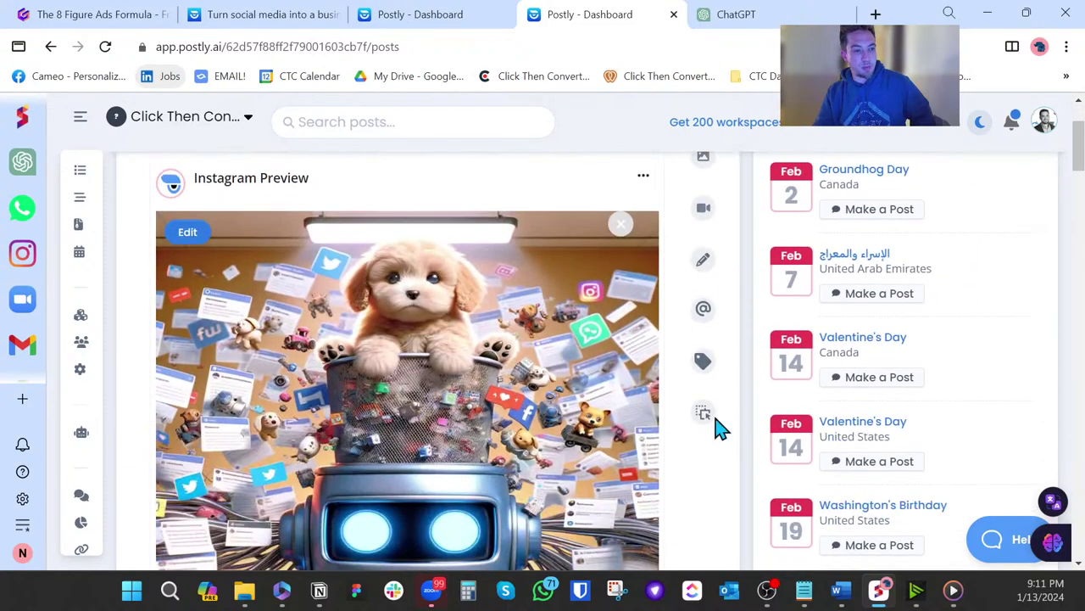
pyautogui.scroll(2, 504, 403)
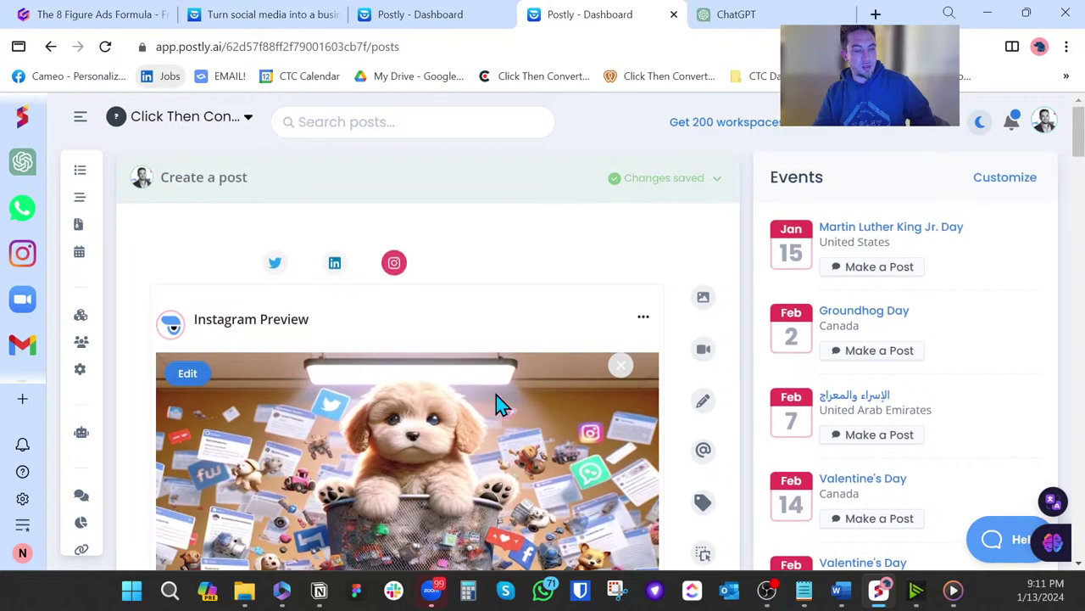
pyautogui.scroll(-10, 522, 272)
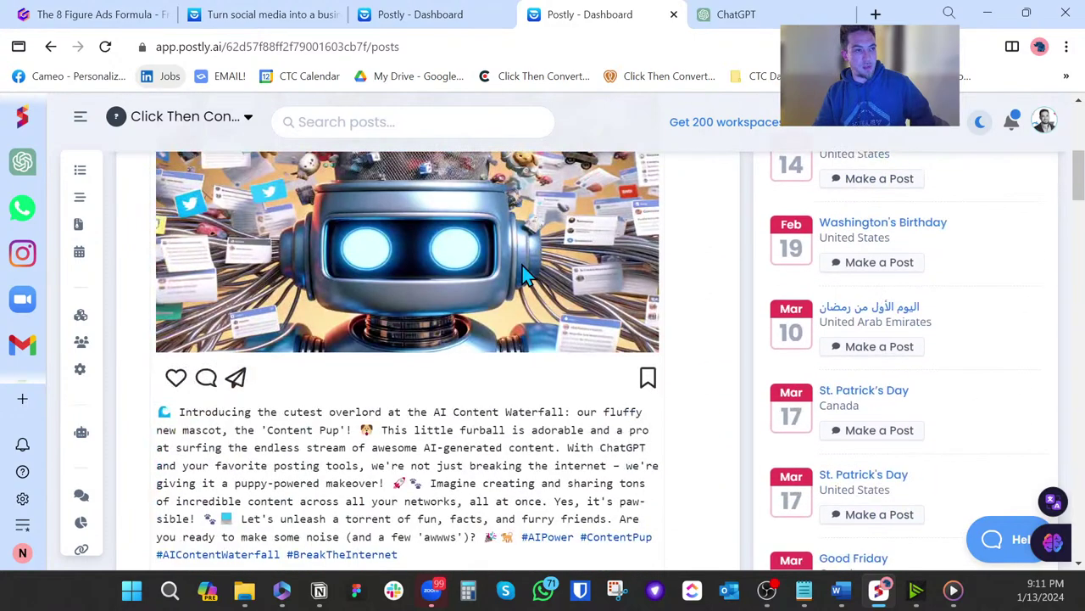
pyautogui.scroll(-2, 541, 328)
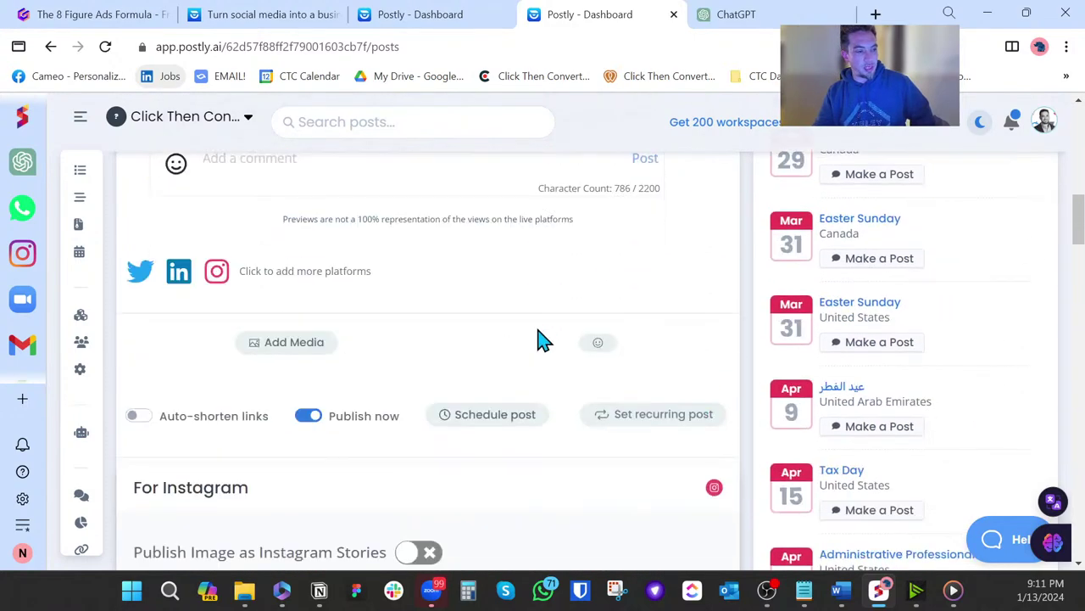
pyautogui.scroll(-2, 509, 336)
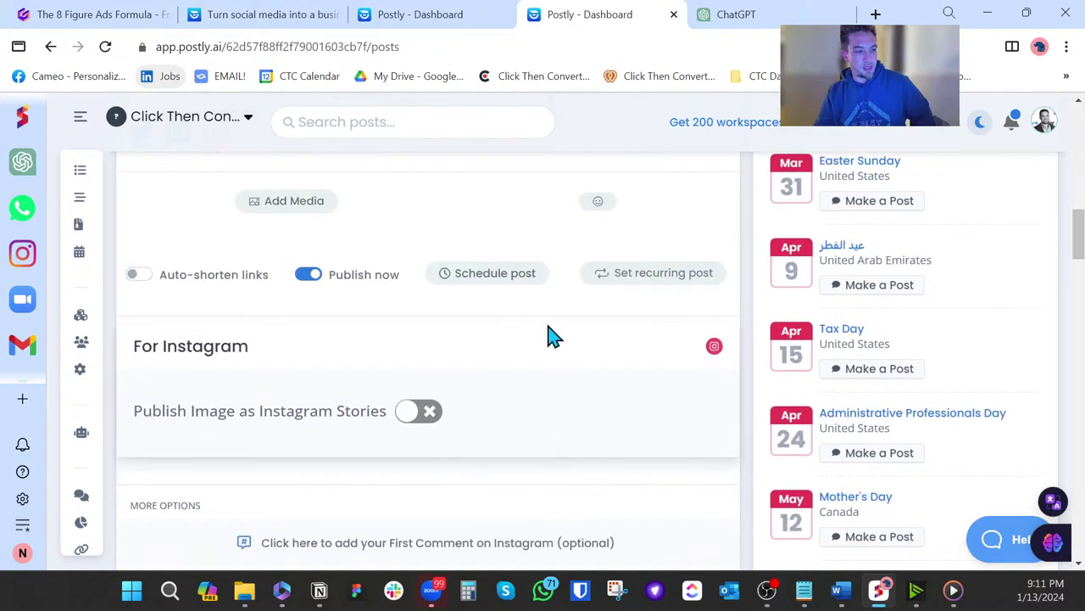
pyautogui.scroll(-4, 551, 335)
pyautogui.scroll(2, 492, 313)
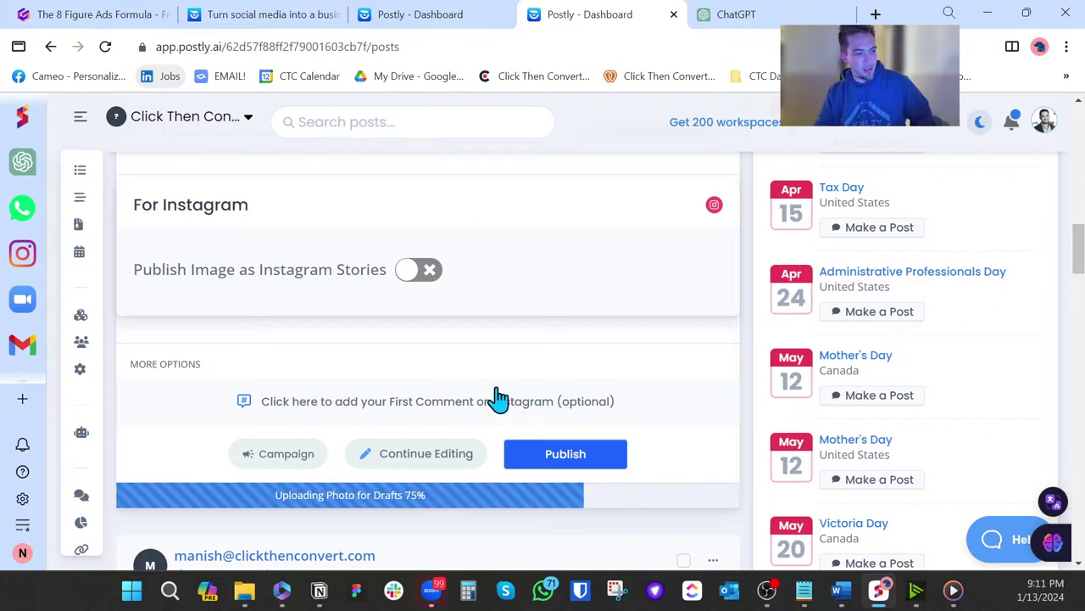
pyautogui.click(574, 461)
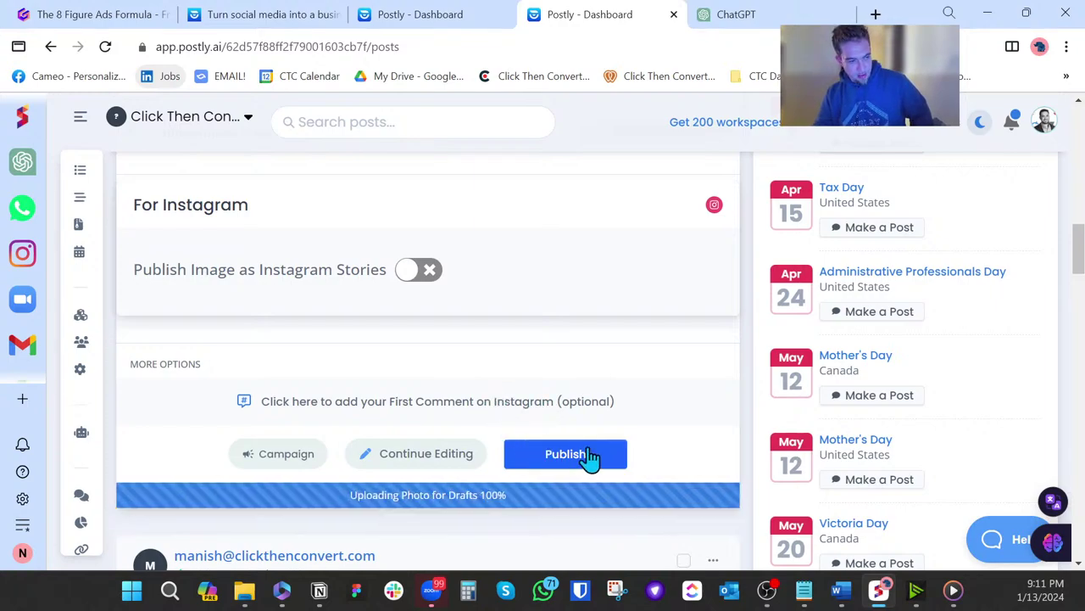
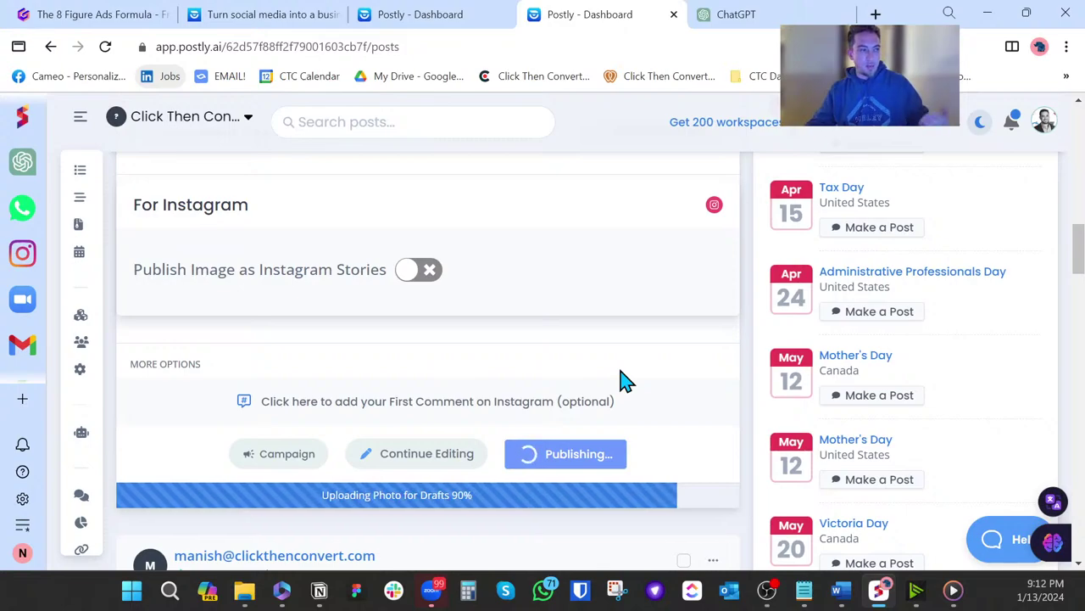
# Expand the left navigation sidebar to show the full Postly menu
pyautogui.moveTo(79, 262)
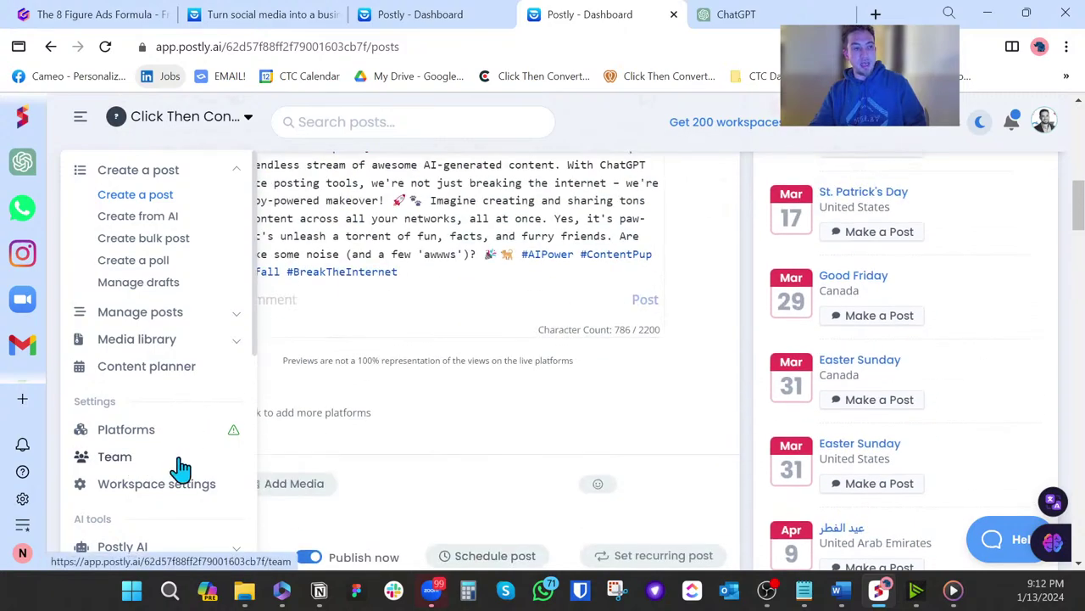
# Browse the sidebar menu and expand the Postly AI tools list, then return to the post editor
pyautogui.scroll(-3, 174, 470)
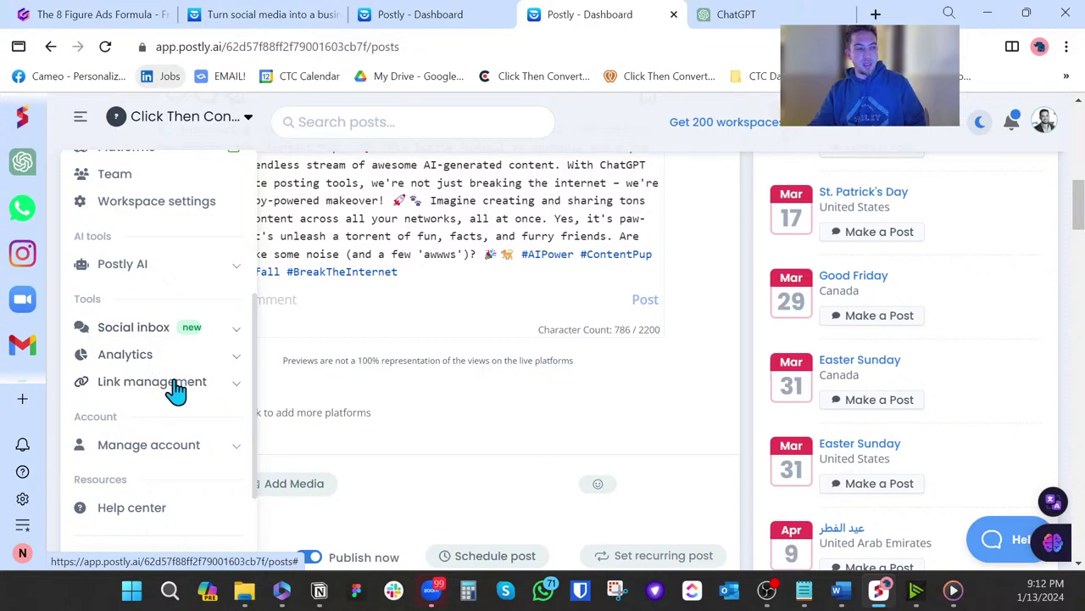
pyautogui.scroll(3, 173, 386)
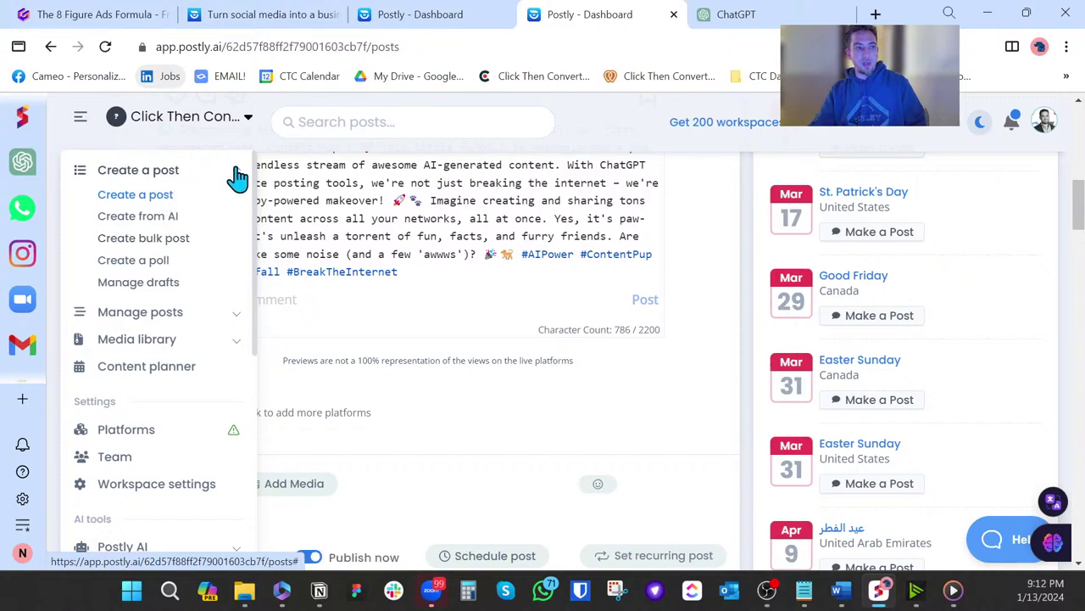
pyautogui.scroll(-5, 181, 364)
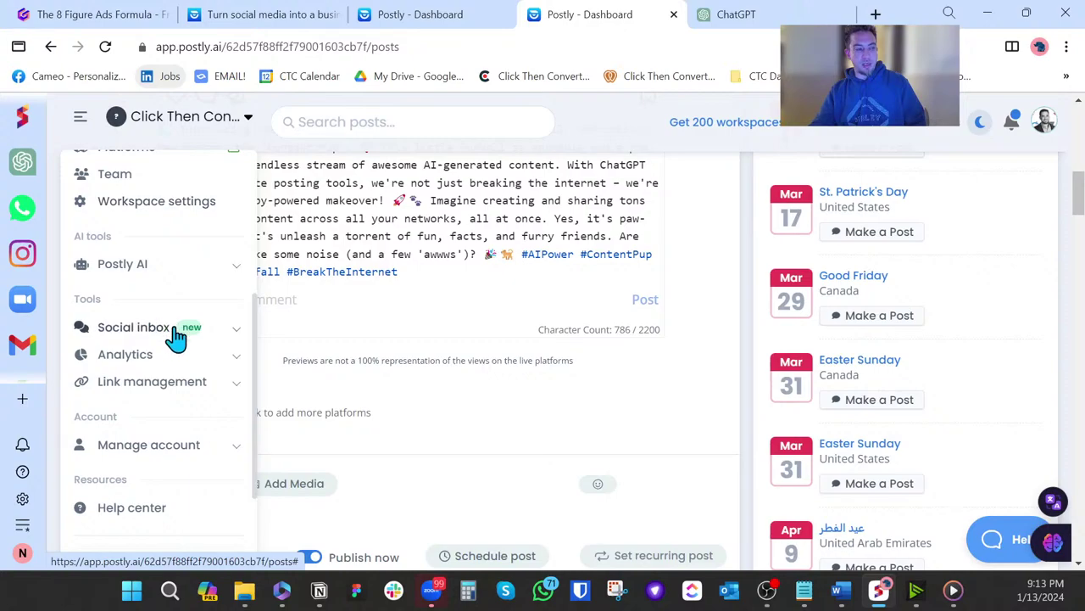
pyautogui.scroll(2, 173, 346)
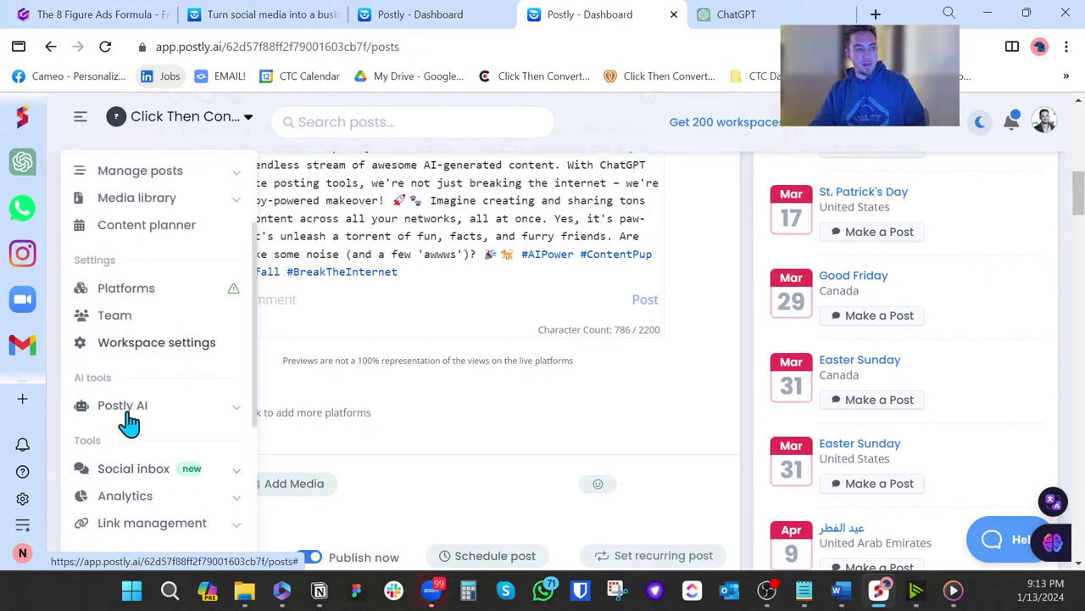
pyautogui.click(236, 414)
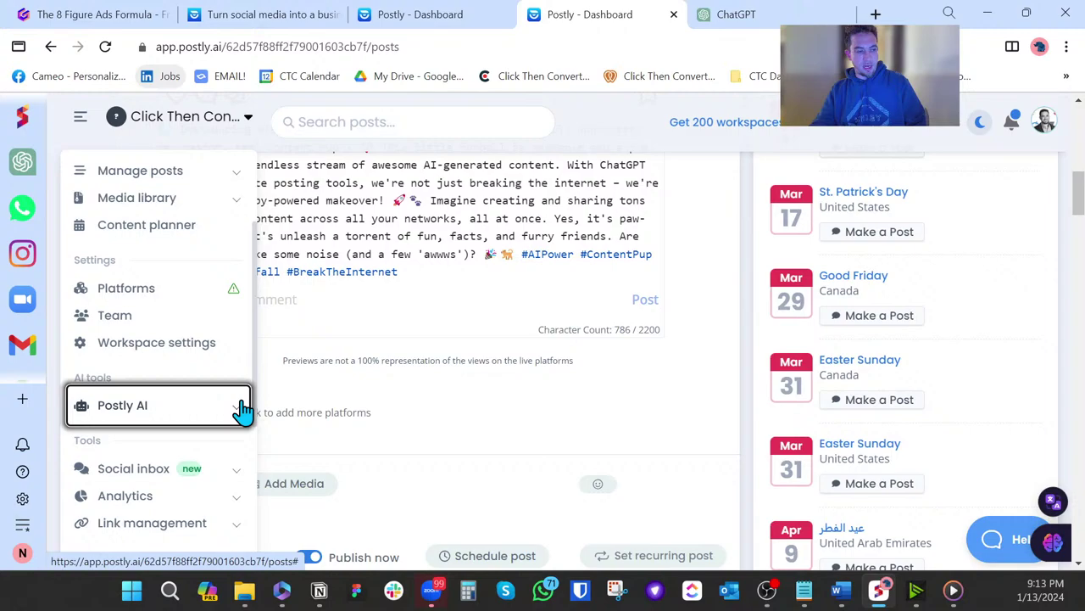
pyautogui.scroll(-2, 213, 426)
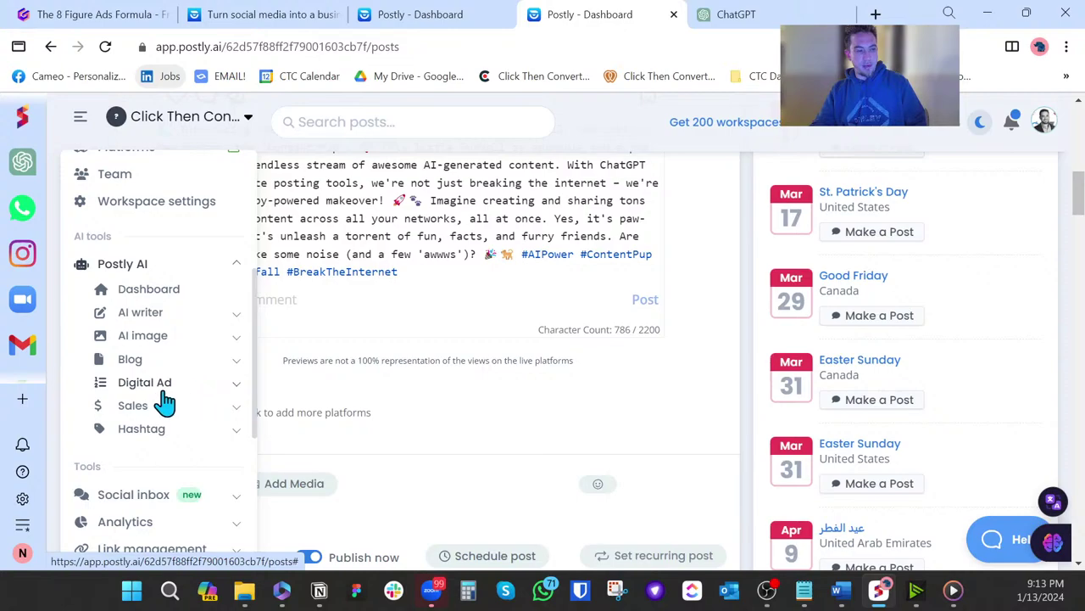
pyautogui.scroll(-3, 474, 386)
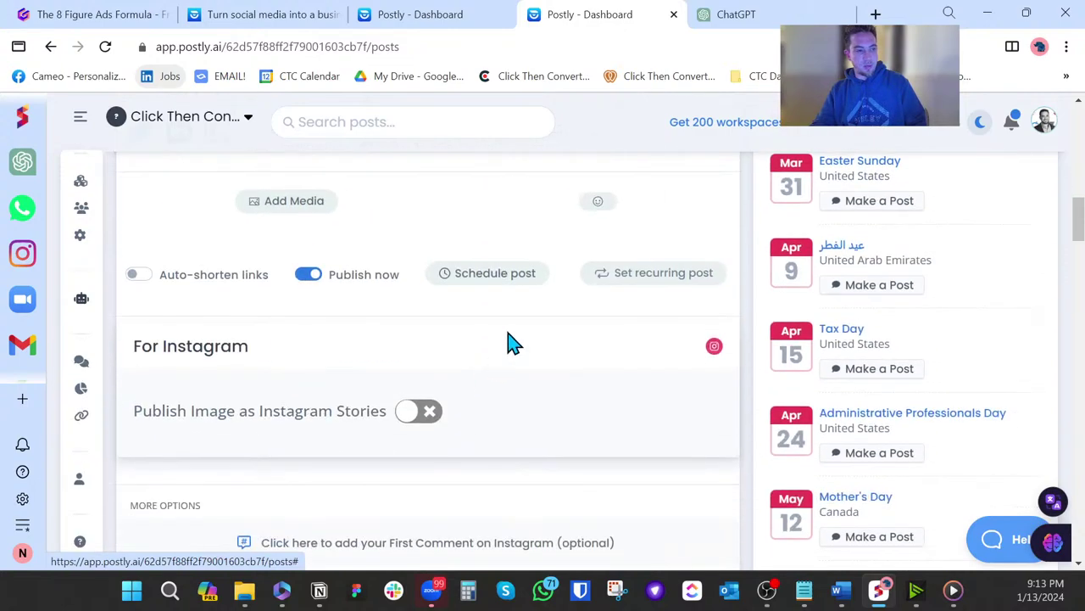
pyautogui.scroll(-3, 538, 387)
pyautogui.click(526, 392)
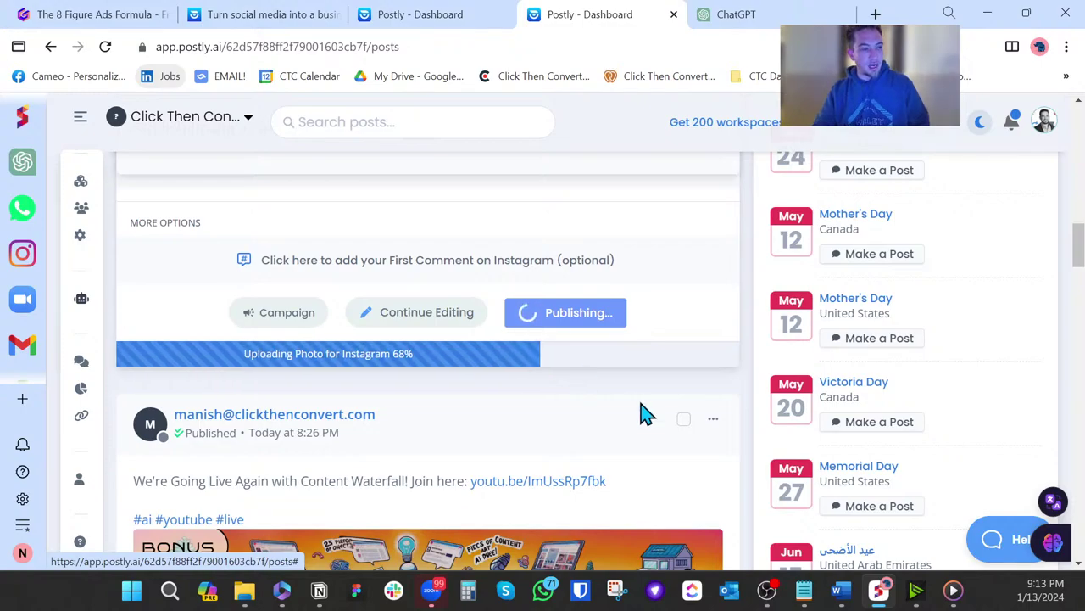
pyautogui.scroll(15, 641, 413)
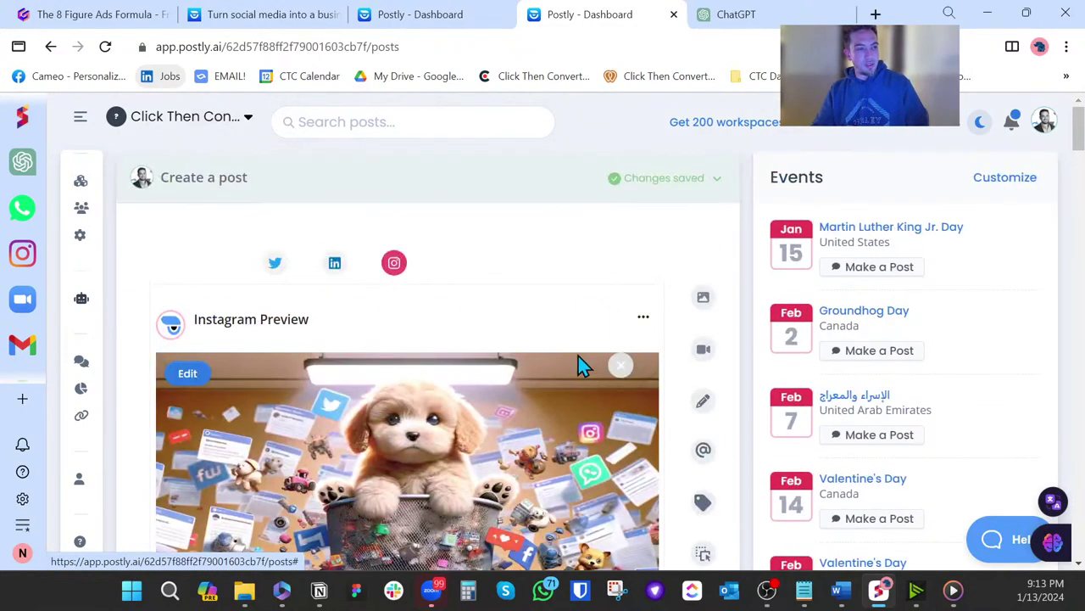
pyautogui.scroll(-15, 549, 312)
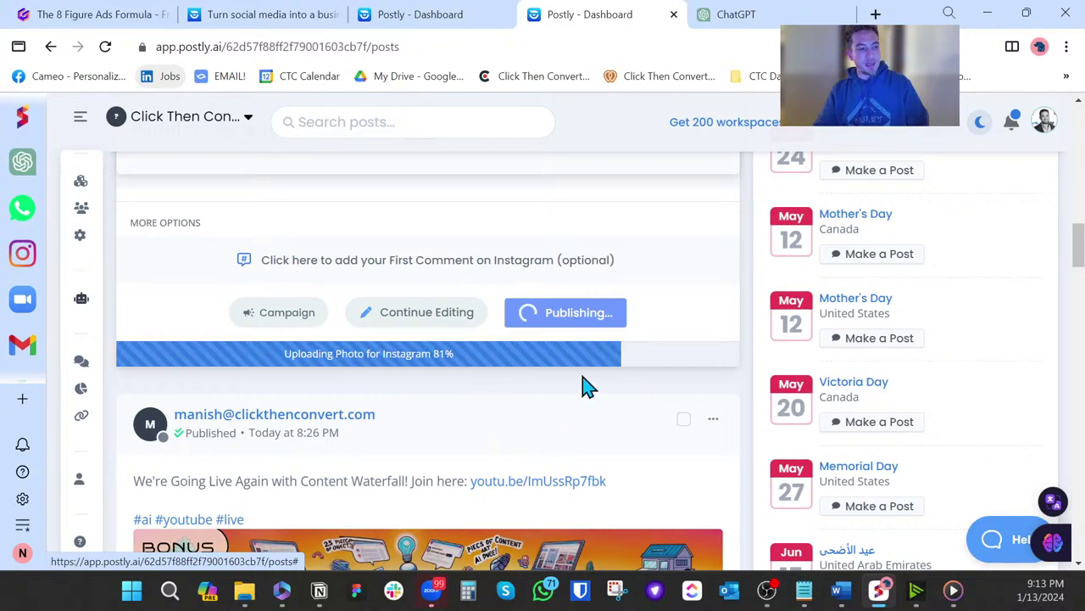
pyautogui.scroll(15, 627, 387)
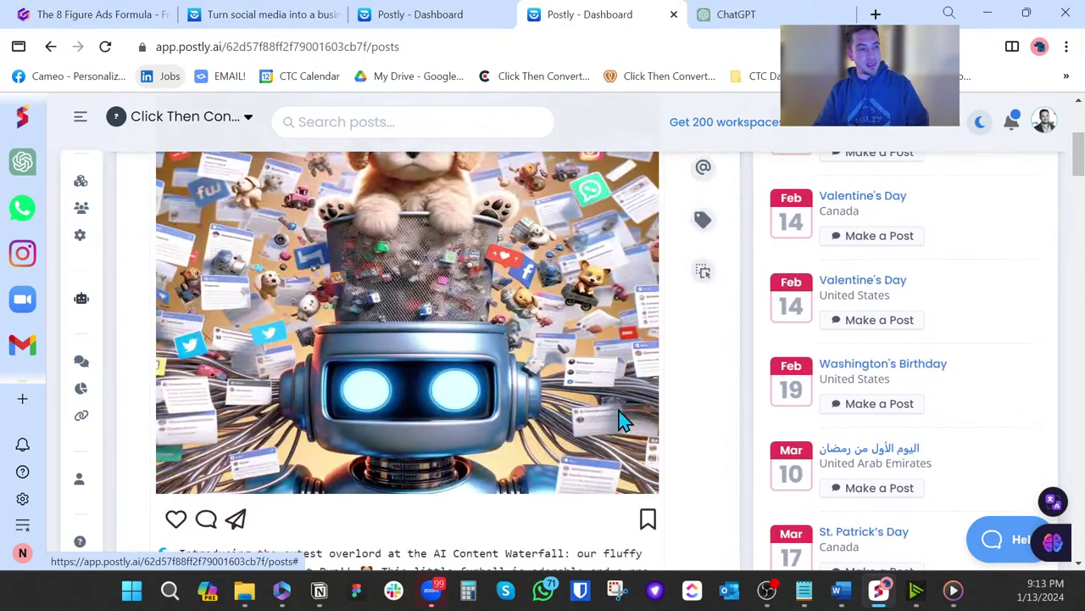
pyautogui.scroll(-10, 506, 392)
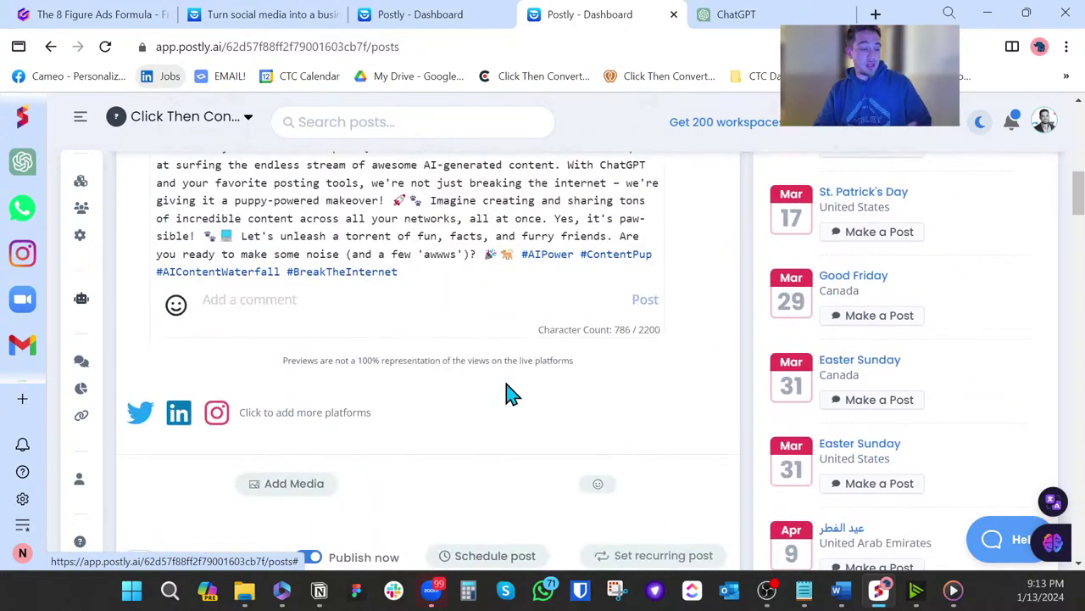
pyautogui.scroll(-2, 567, 400)
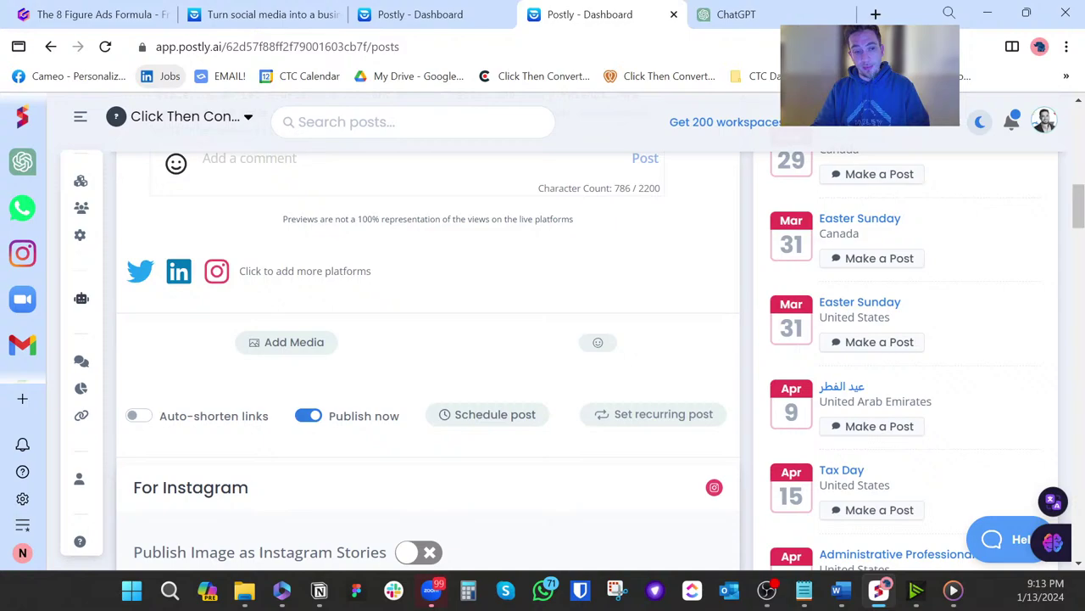
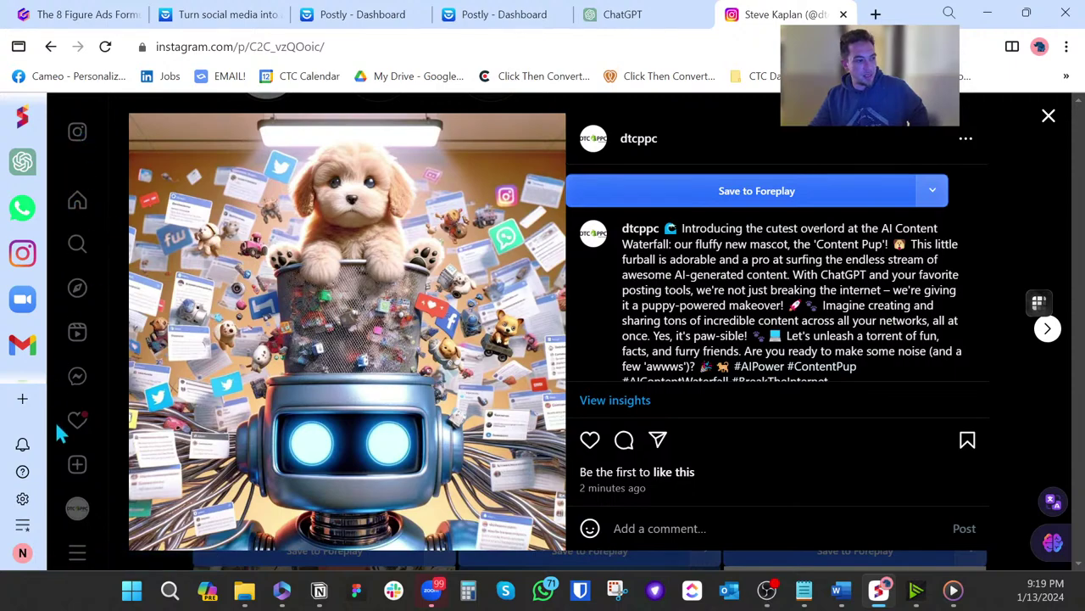
# Switch to the other logged-in Instagram account and view the dtcppc profile's 8-post grid
pyautogui.click(77, 509)
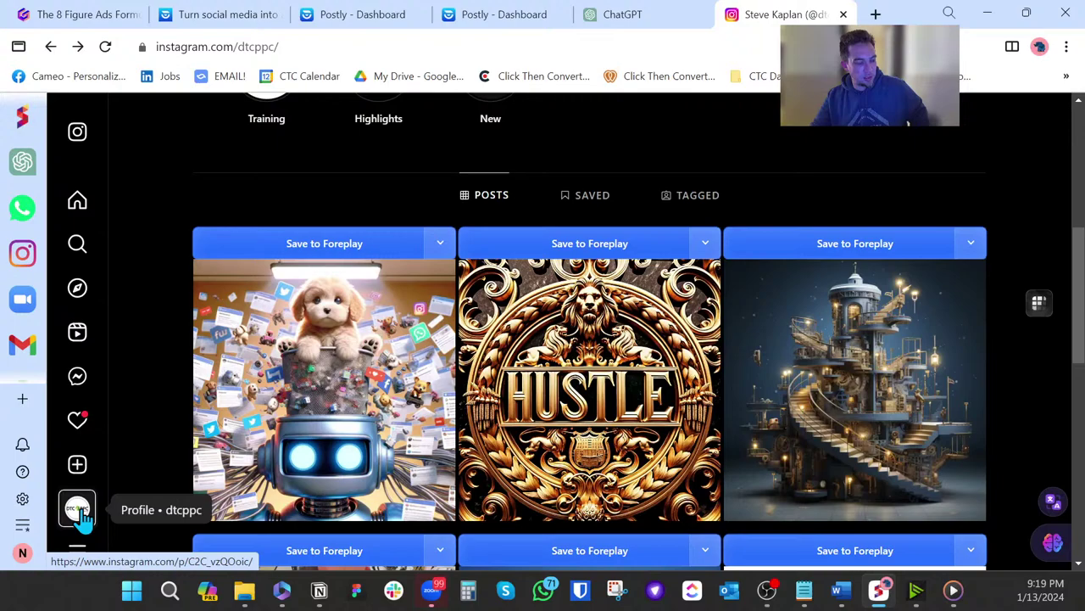
pyautogui.scroll(-2, 77, 509)
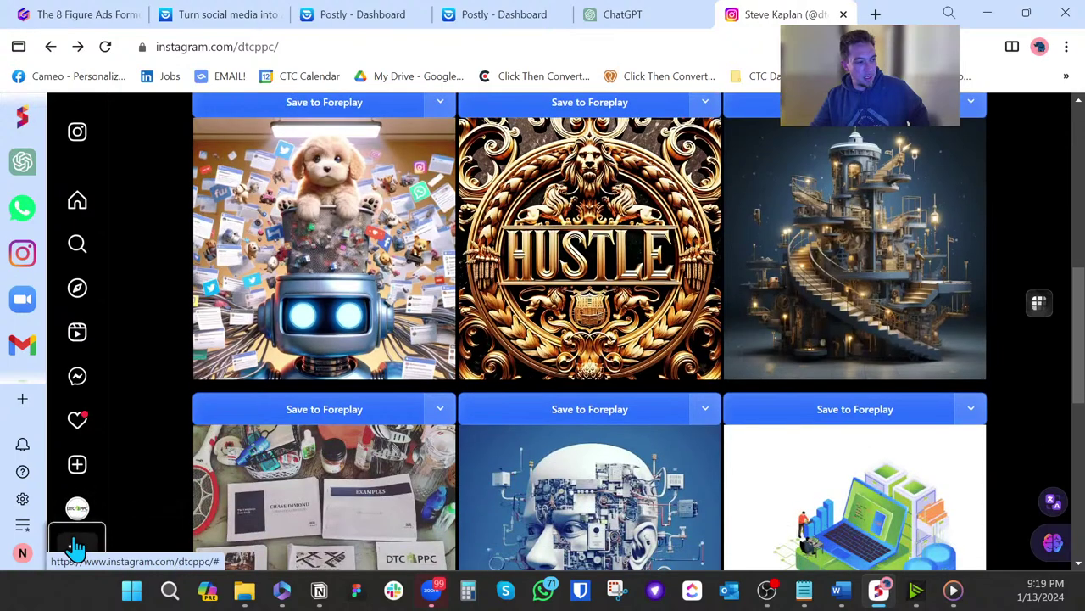
pyautogui.click(75, 547)
pyautogui.click(77, 512)
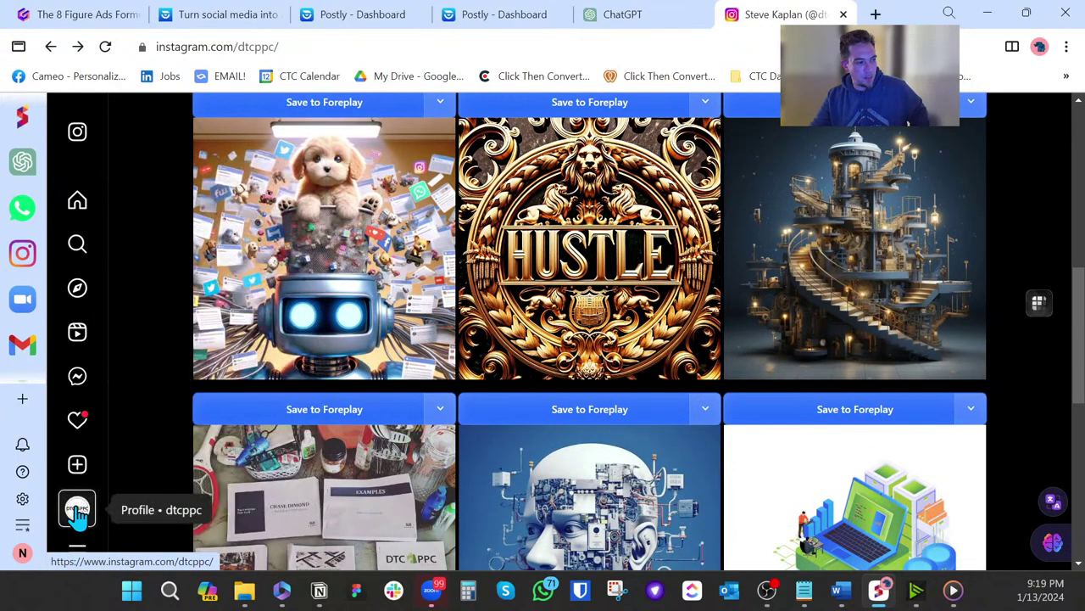
pyautogui.click(74, 544)
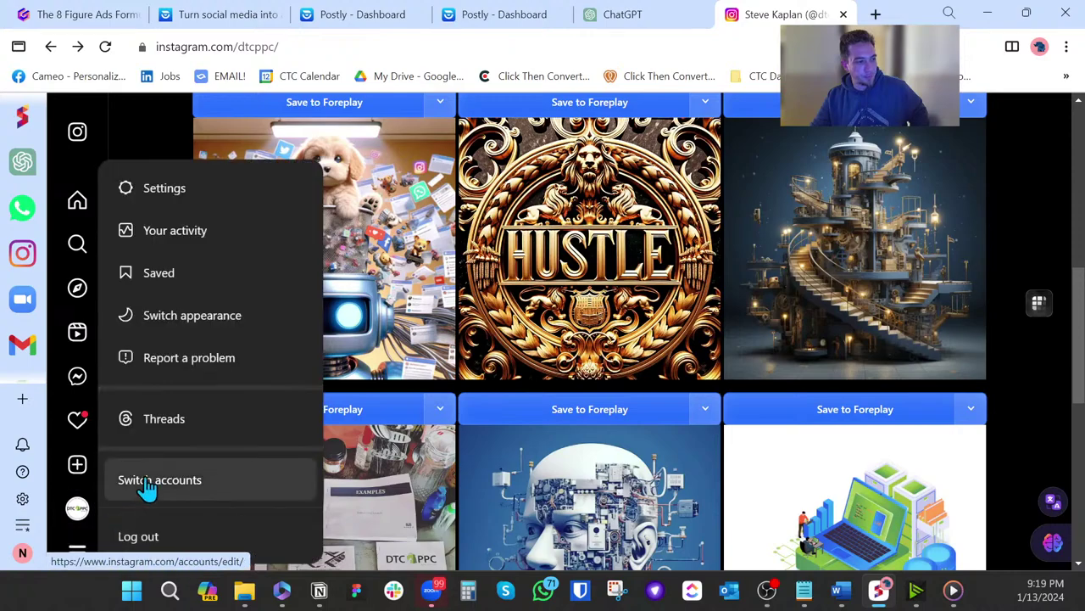
pyautogui.click(142, 482)
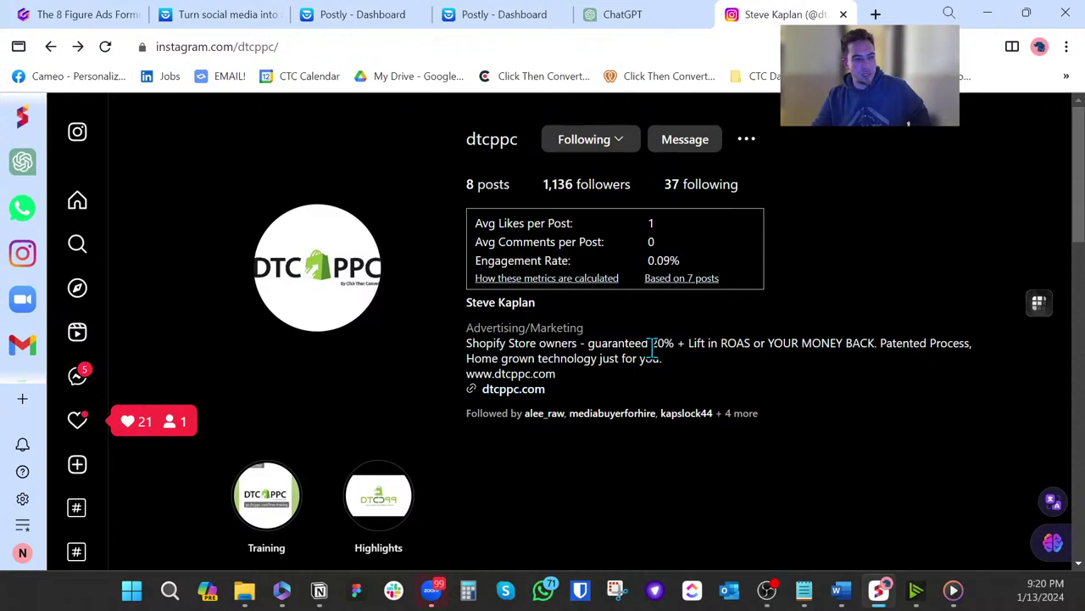
pyautogui.scroll(-8, 653, 348)
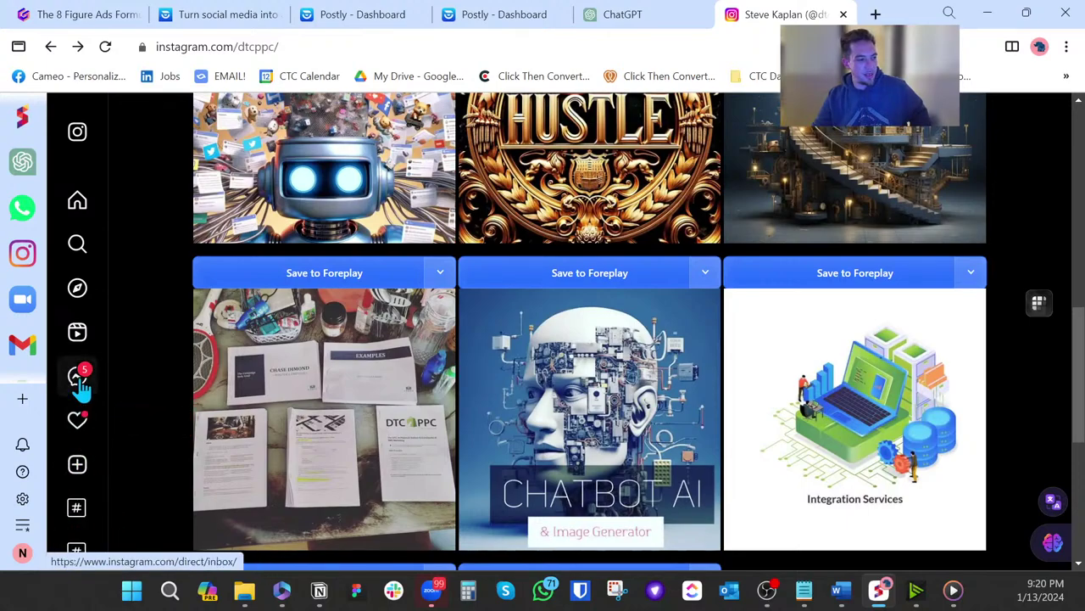
pyautogui.scroll(5, 526, 276)
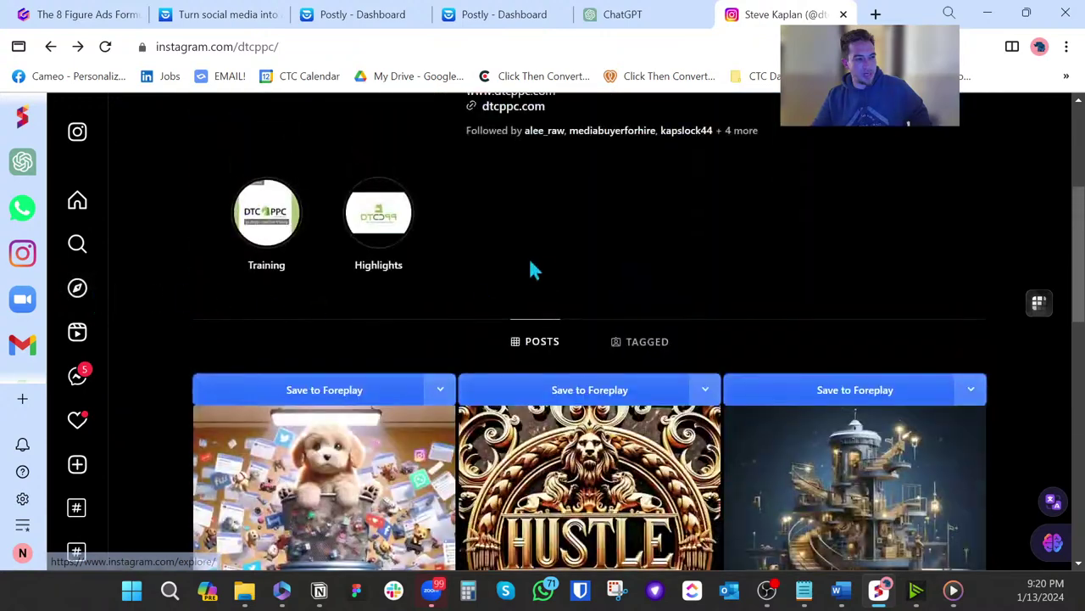
pyautogui.scroll(3, 526, 275)
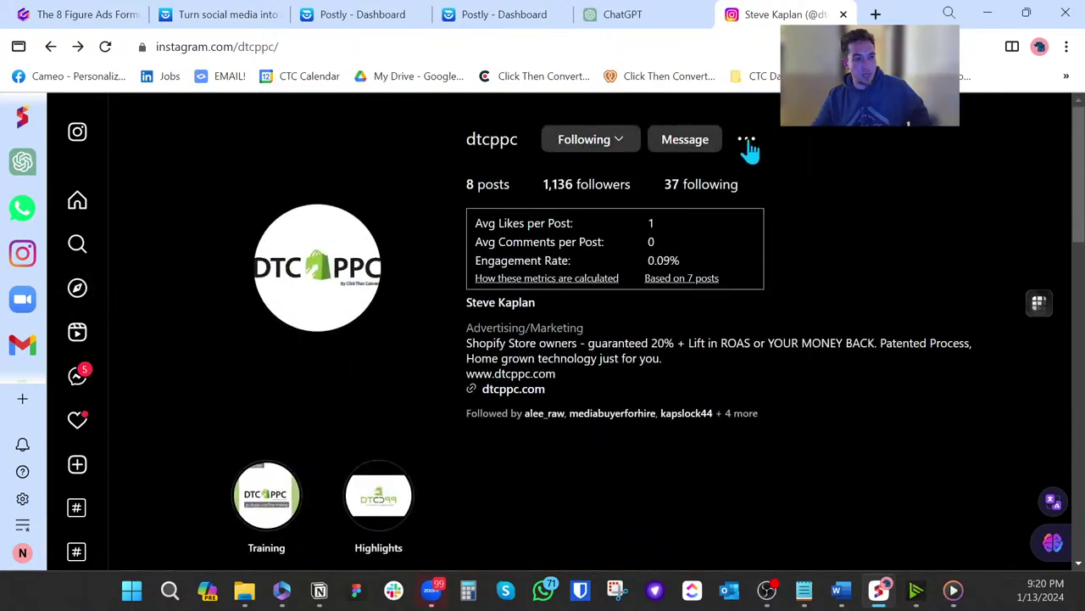
# Check that the home feed shows dtcppc's Content Pup post with the 'cutest overlord' caption at the top
pyautogui.click(79, 136)
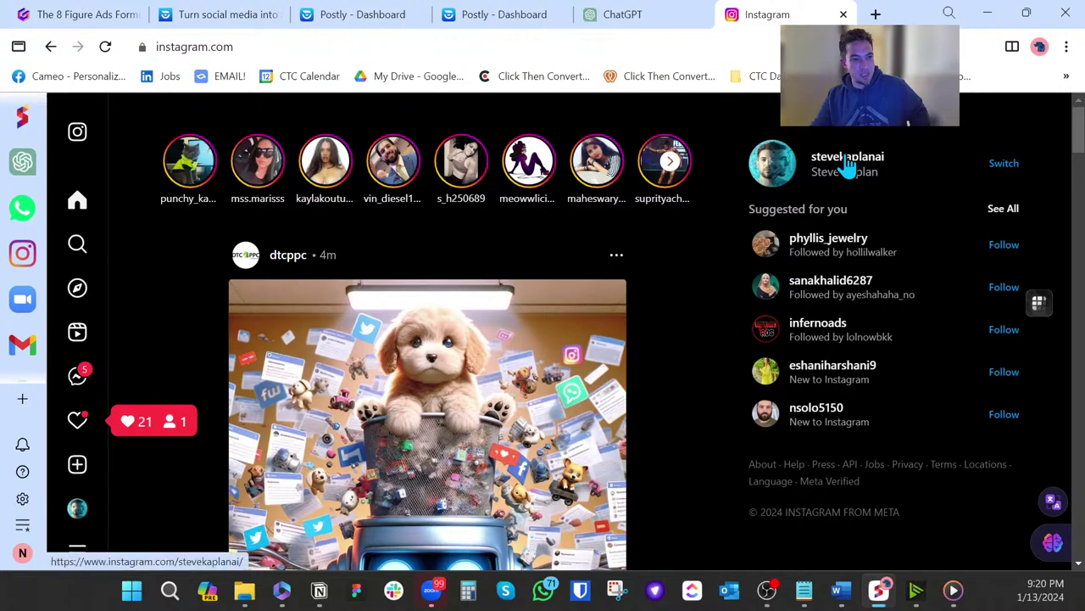
pyautogui.click(1006, 165)
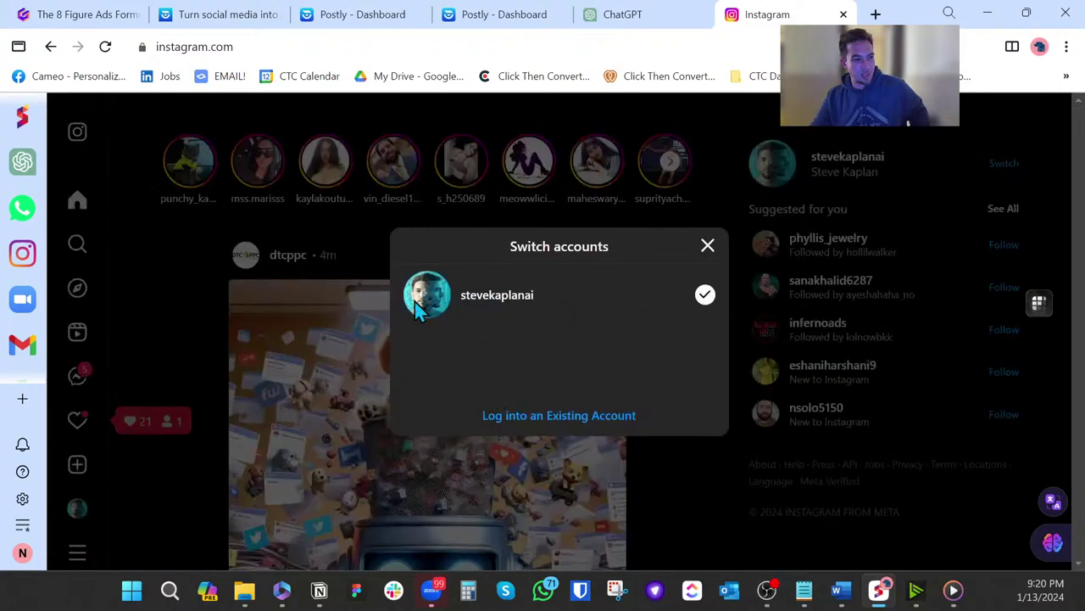
pyautogui.click(709, 246)
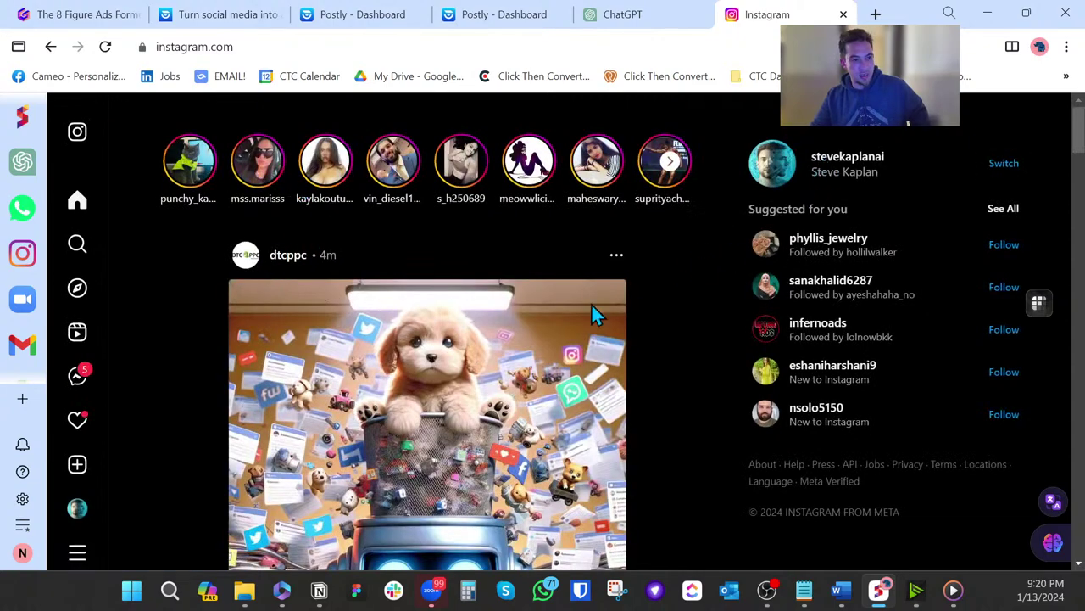
pyautogui.scroll(-3, 598, 314)
pyautogui.scroll(2, 600, 314)
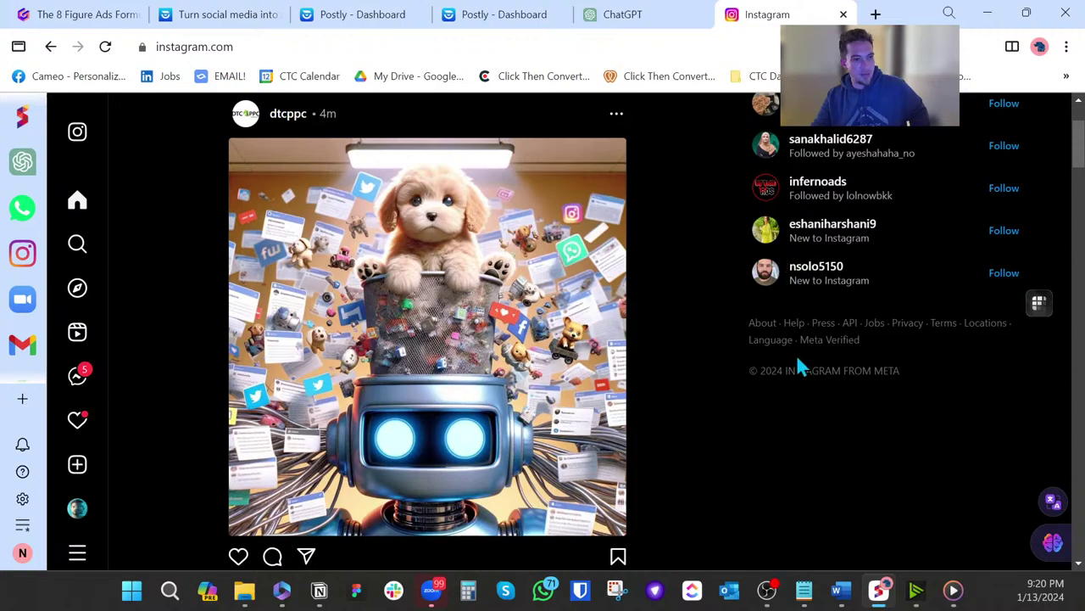
pyautogui.scroll(-2, 695, 409)
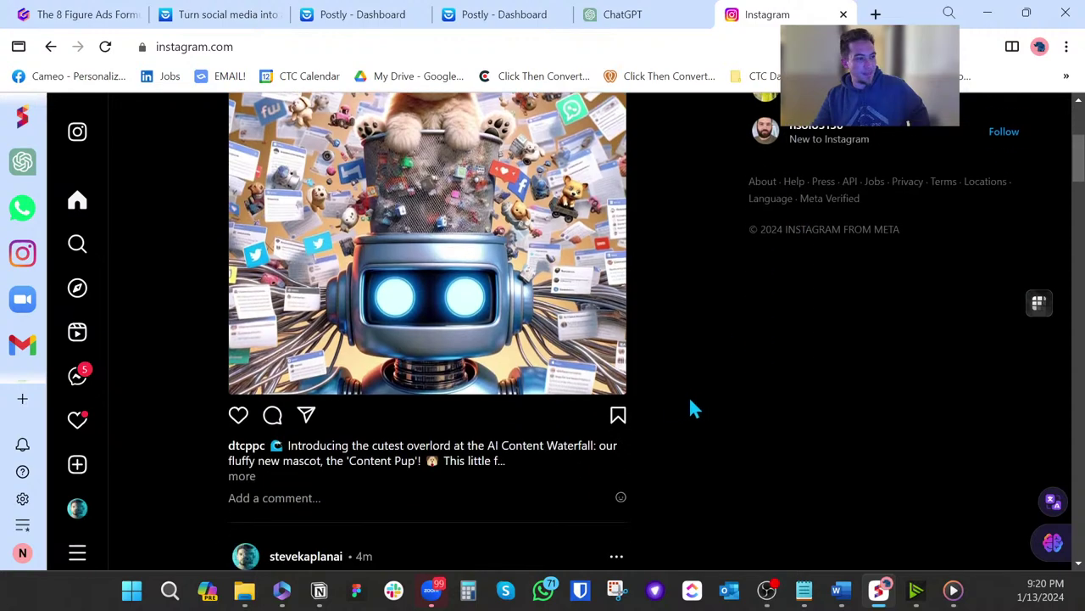
pyautogui.scroll(4, 654, 332)
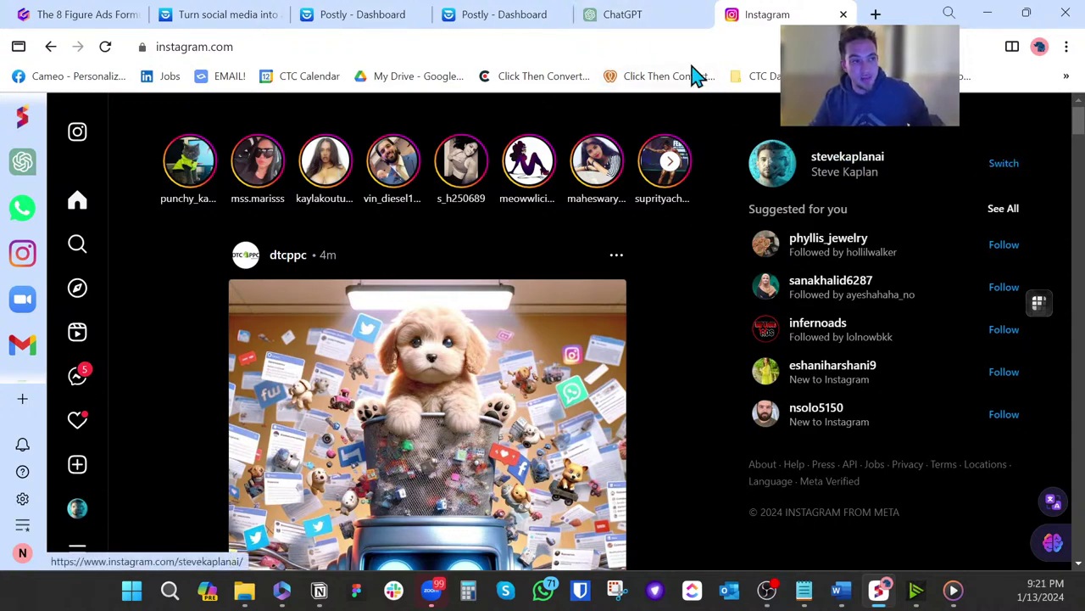
# Return to the Postly Dashboard tab and review the Content Pup post's seven destination accounts
pyautogui.click(645, 27)
pyautogui.click(496, 23)
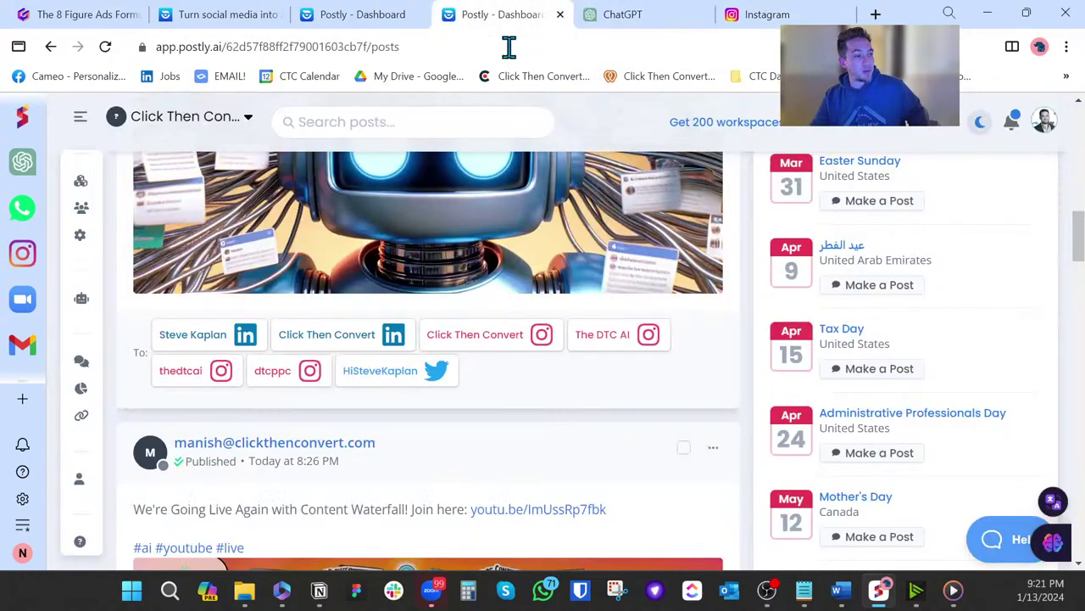
pyautogui.scroll(10, 604, 331)
pyautogui.scroll(-3, 601, 347)
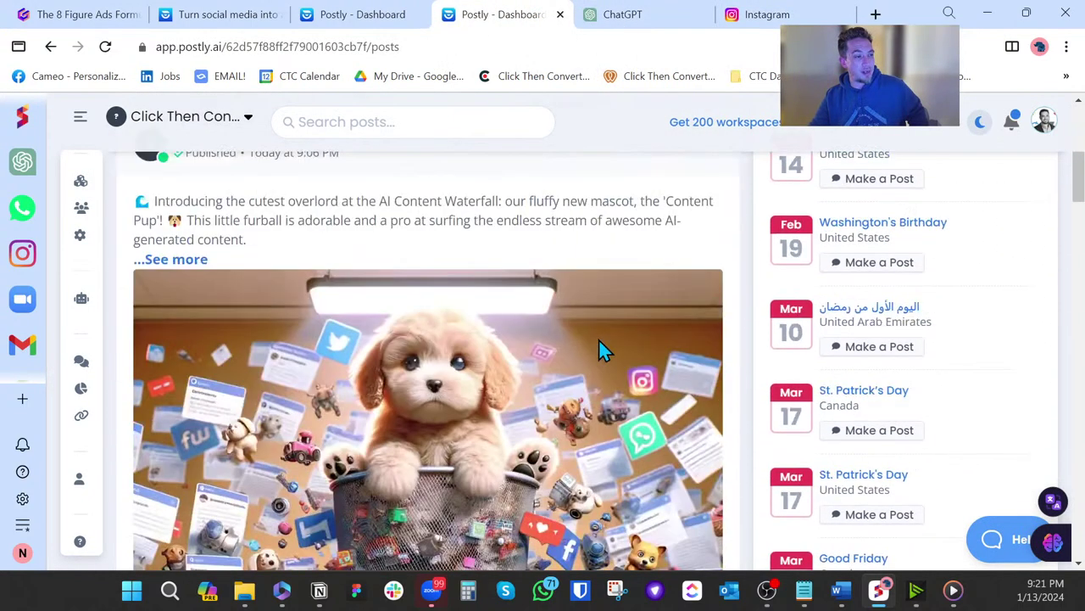
pyautogui.scroll(-8, 598, 348)
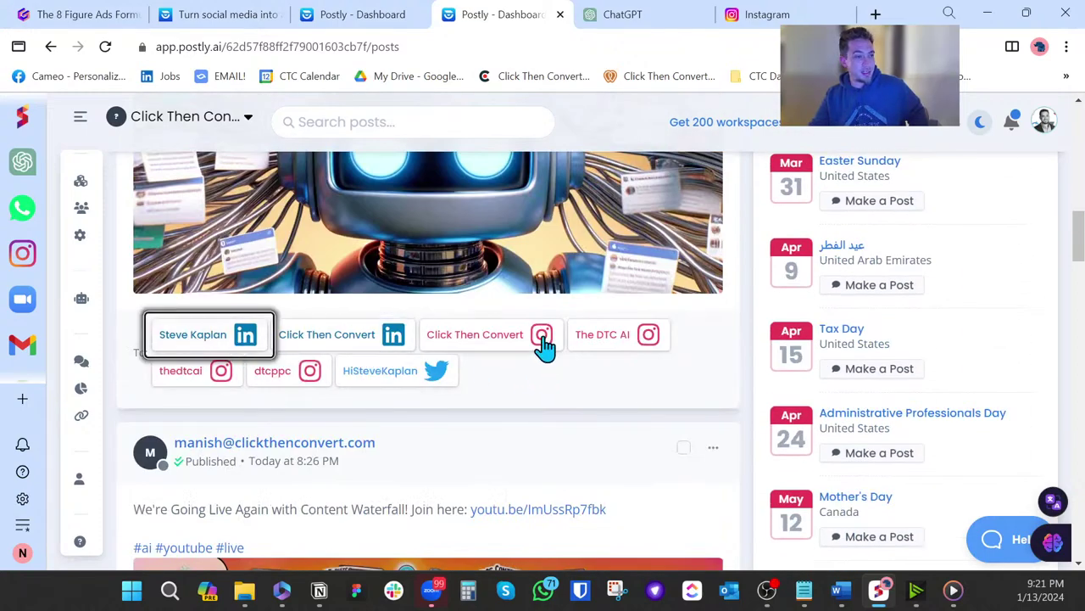
pyautogui.scroll(10, 663, 278)
# Load linkedin.com in a new browser tab to reach the signed-in home feed
pyautogui.click(876, 15)
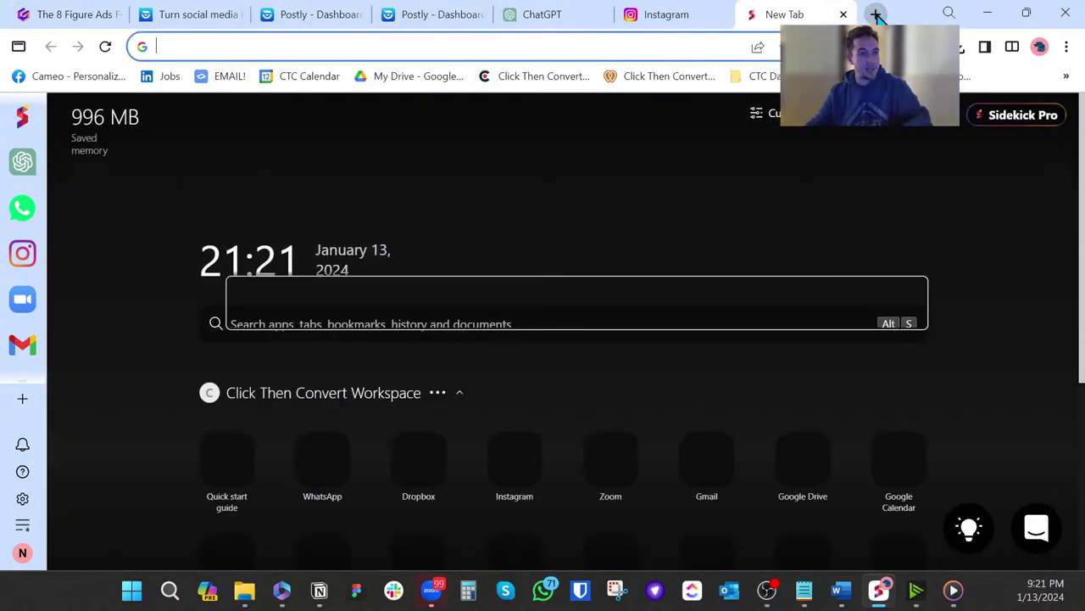
pyautogui.write('linkedin.ac')
pyautogui.press('BackSpace')
pyautogui.press('BackSpace')
pyautogui.write('com')
pyautogui.press('Return')
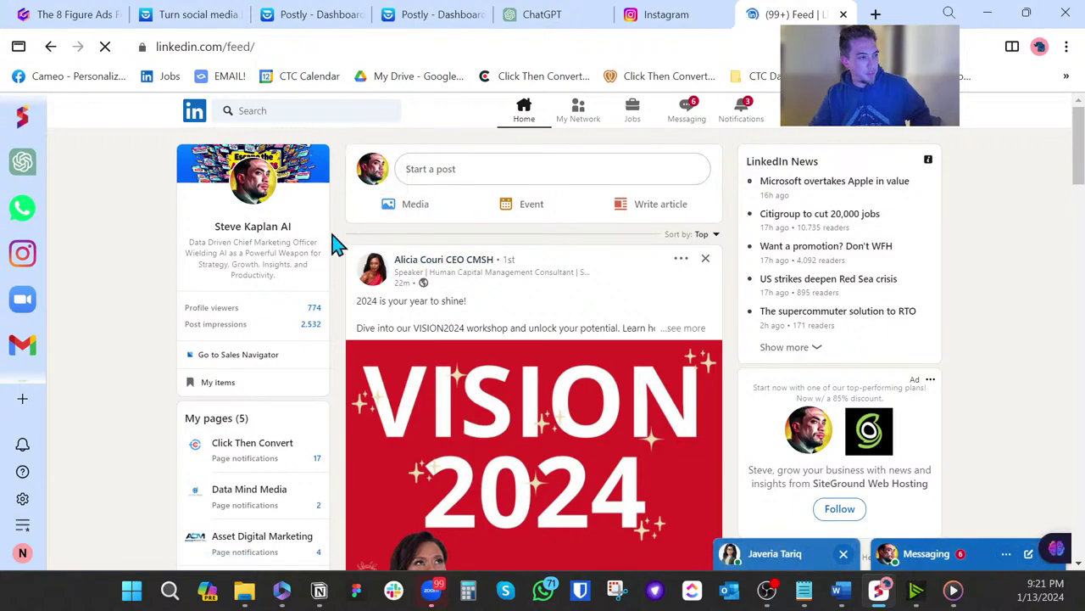
# Open the LinkedIn profile, view its banner, and scroll through the profile sections
pyautogui.click(301, 212)
pyautogui.click(259, 194)
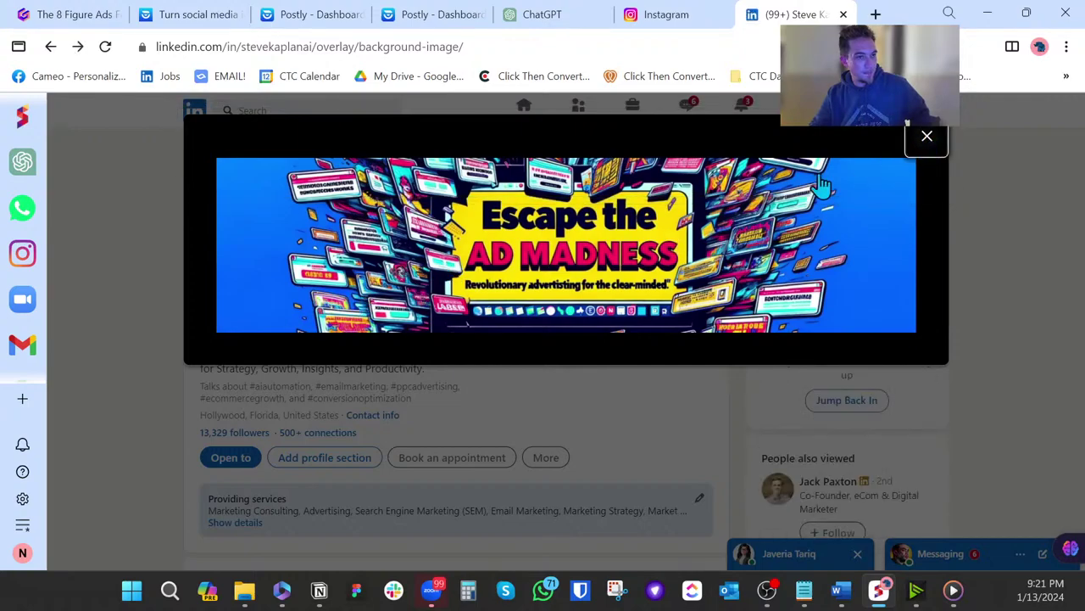
pyautogui.click(926, 138)
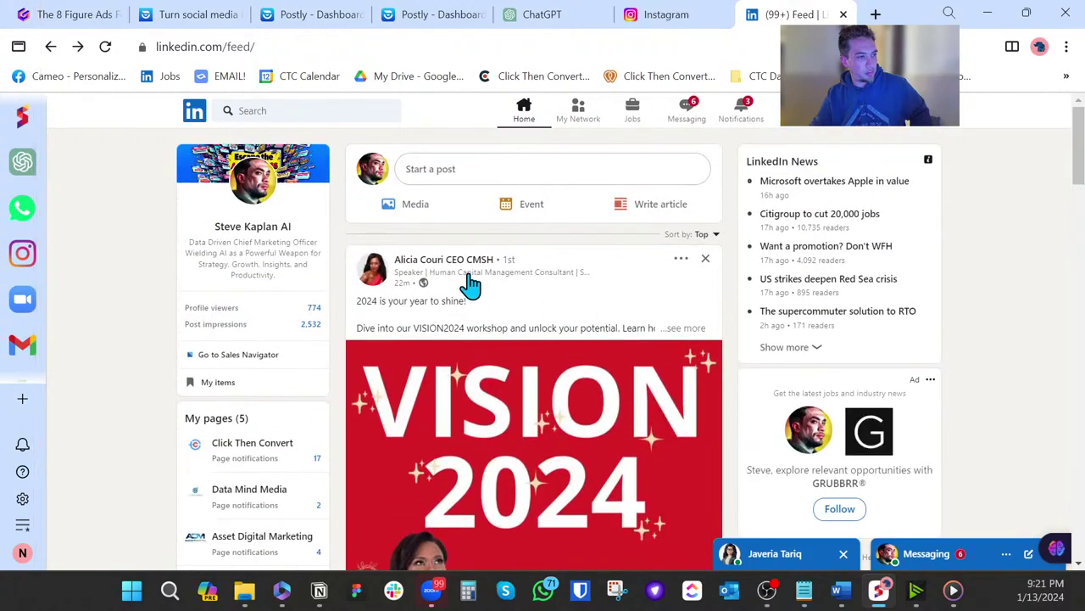
pyautogui.click(378, 180)
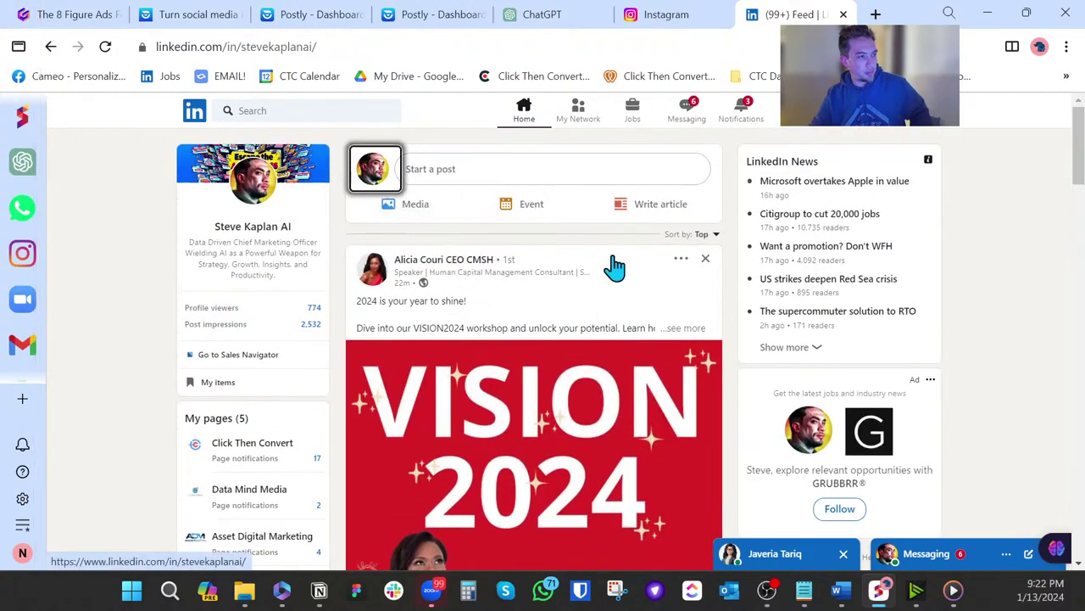
pyautogui.scroll(-7, 600, 270)
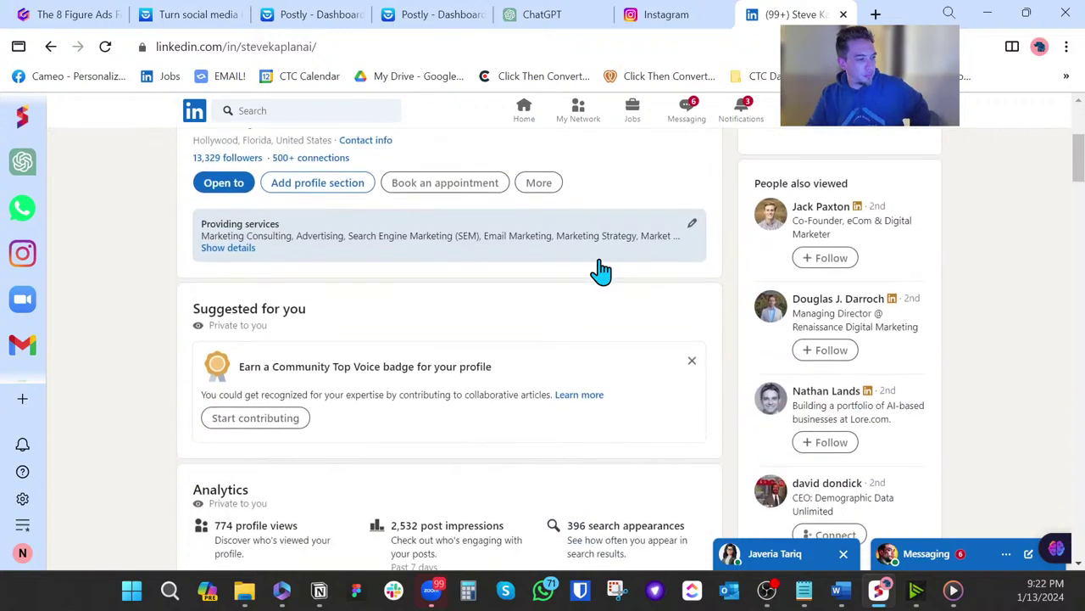
pyautogui.scroll(-10, 600, 270)
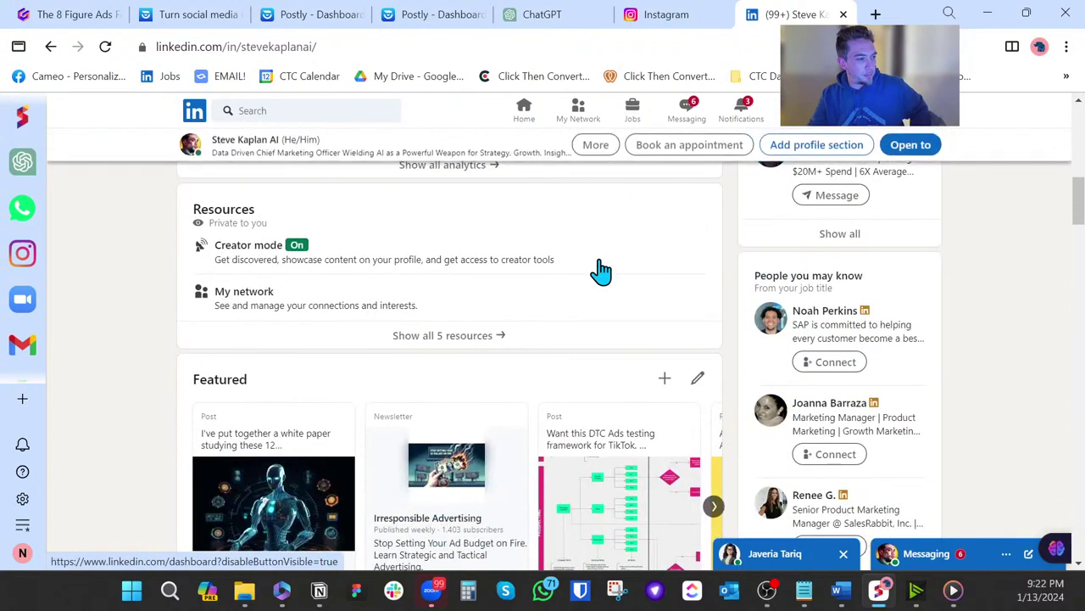
pyautogui.scroll(3, 601, 270)
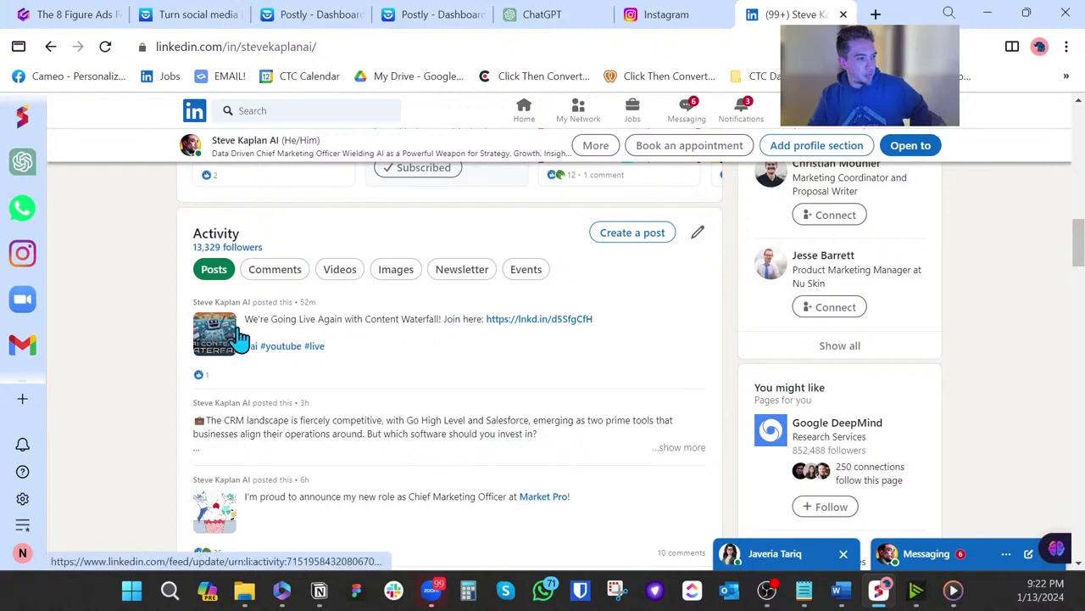
pyautogui.scroll(-3, 509, 331)
pyautogui.scroll(-10, 509, 331)
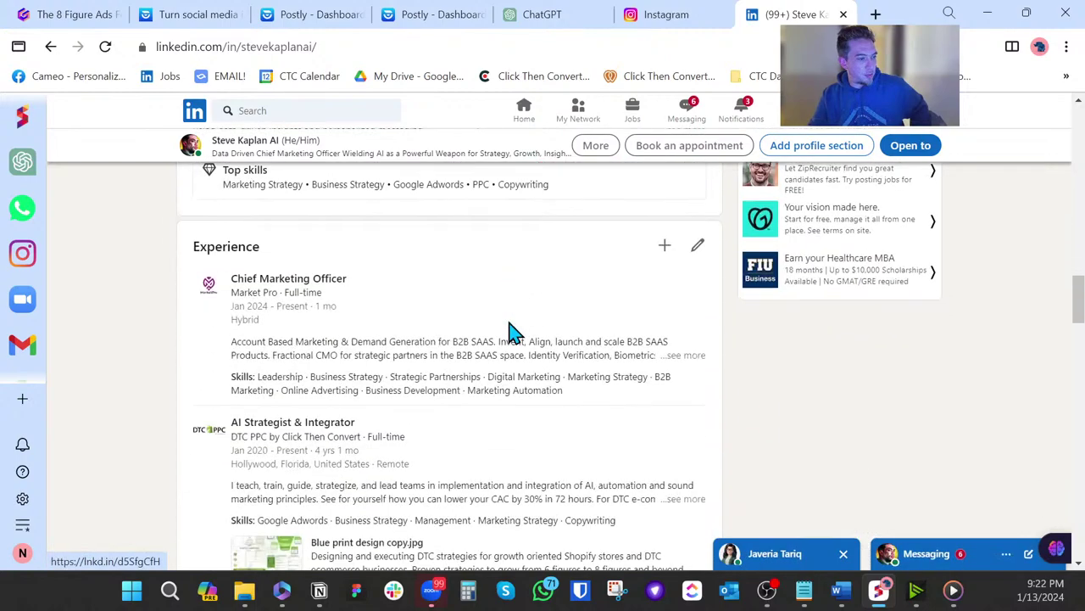
pyautogui.scroll(-10, 549, 318)
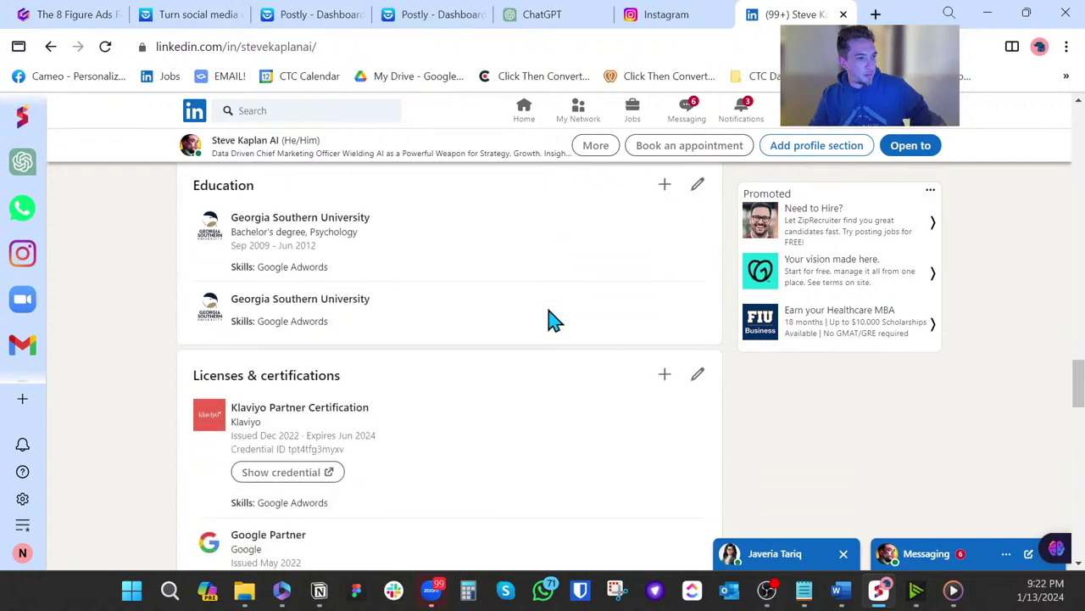
pyautogui.scroll(-10, 559, 316)
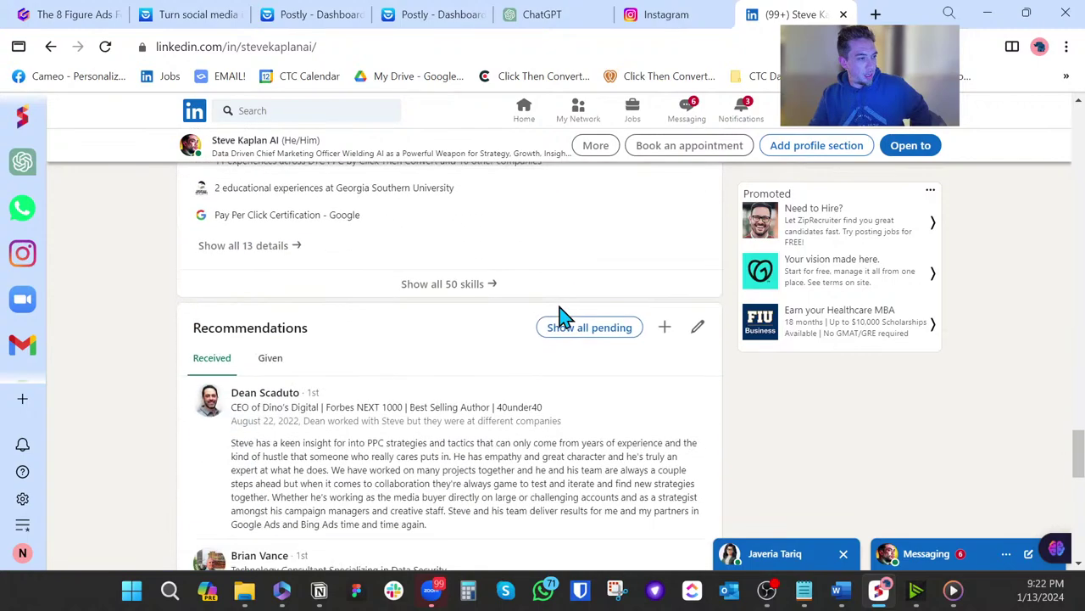
pyautogui.scroll(20, 561, 313)
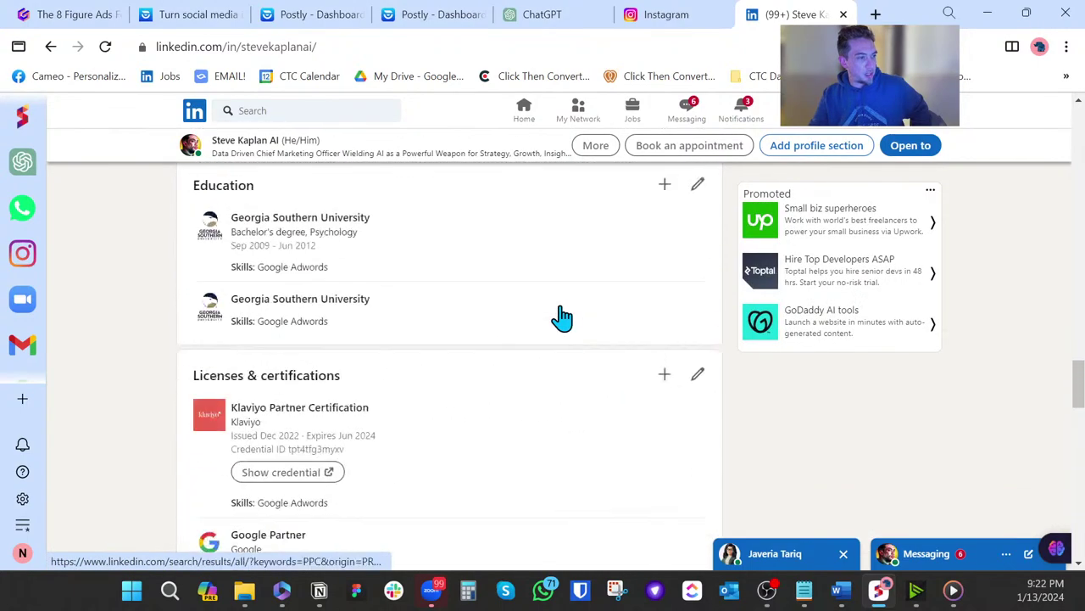
pyautogui.scroll(2, 561, 310)
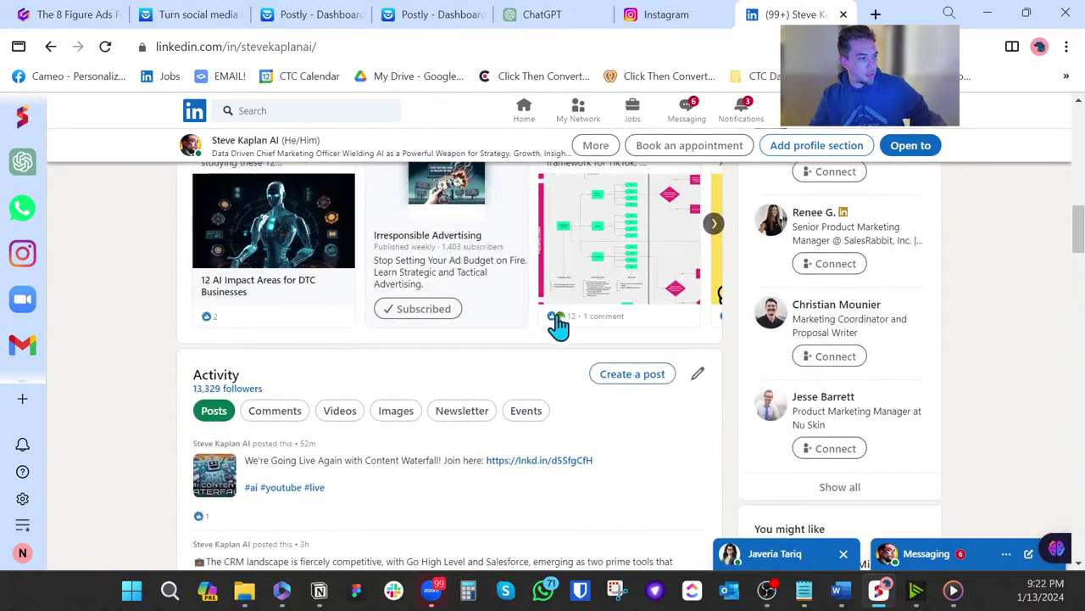
pyautogui.scroll(-2, 509, 332)
# Filter the profile's Activity to Posts, review the latest ones, then return to Postly's composer
pyautogui.click(219, 269)
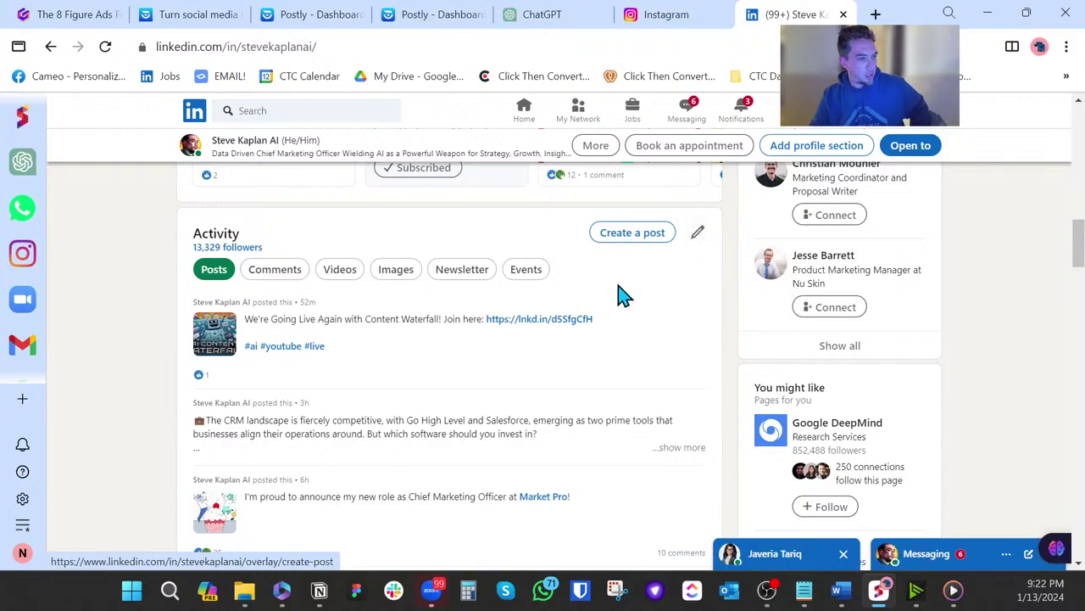
pyautogui.scroll(3, 611, 310)
pyautogui.scroll(3, 487, 352)
pyautogui.scroll(6, 496, 351)
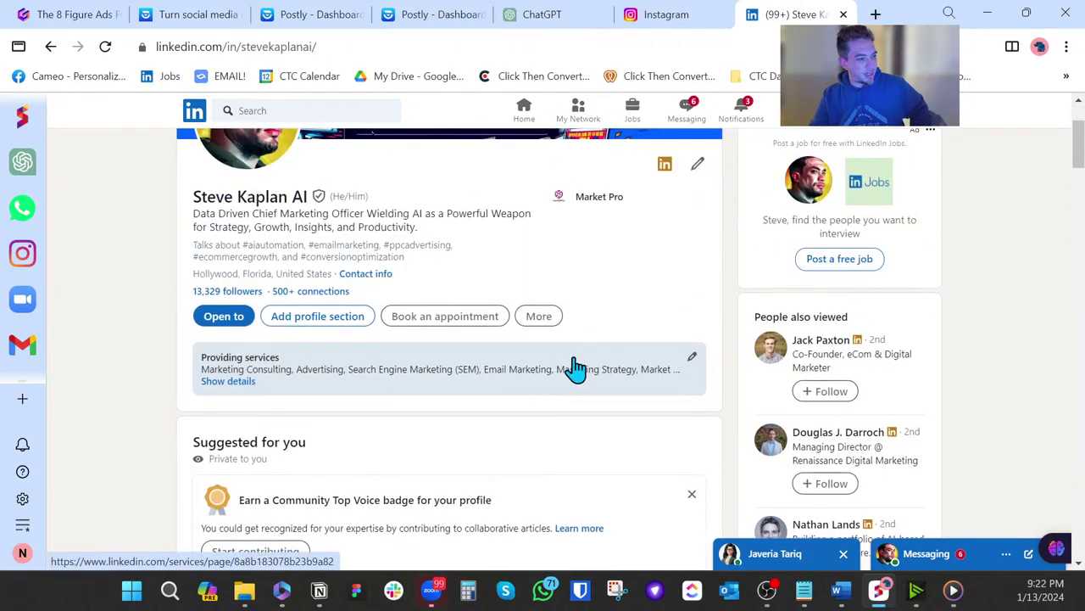
pyautogui.scroll(2, 574, 368)
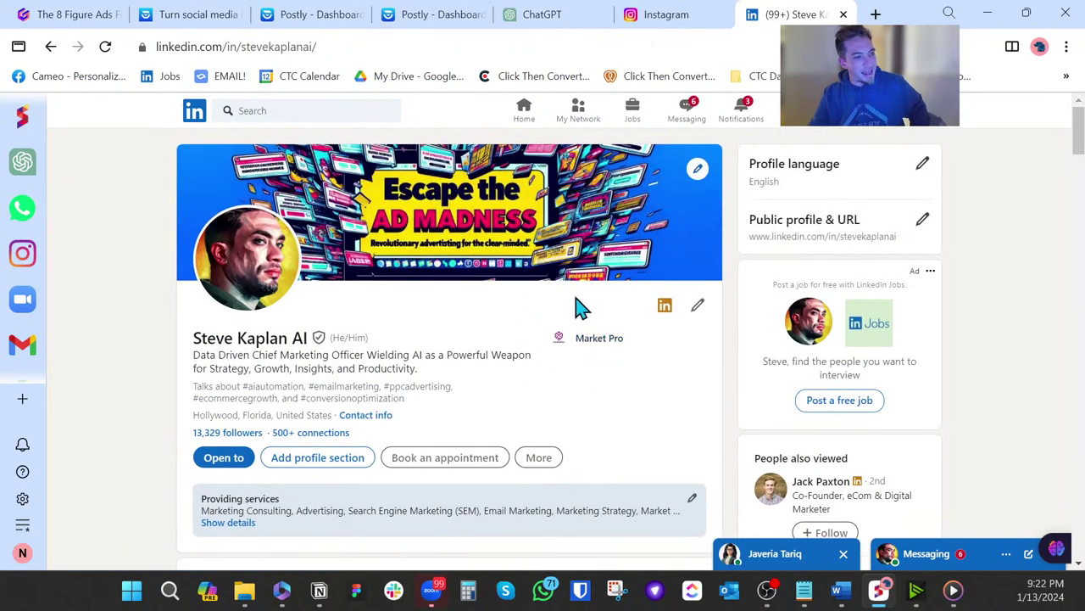
pyautogui.scroll(-10, 598, 369)
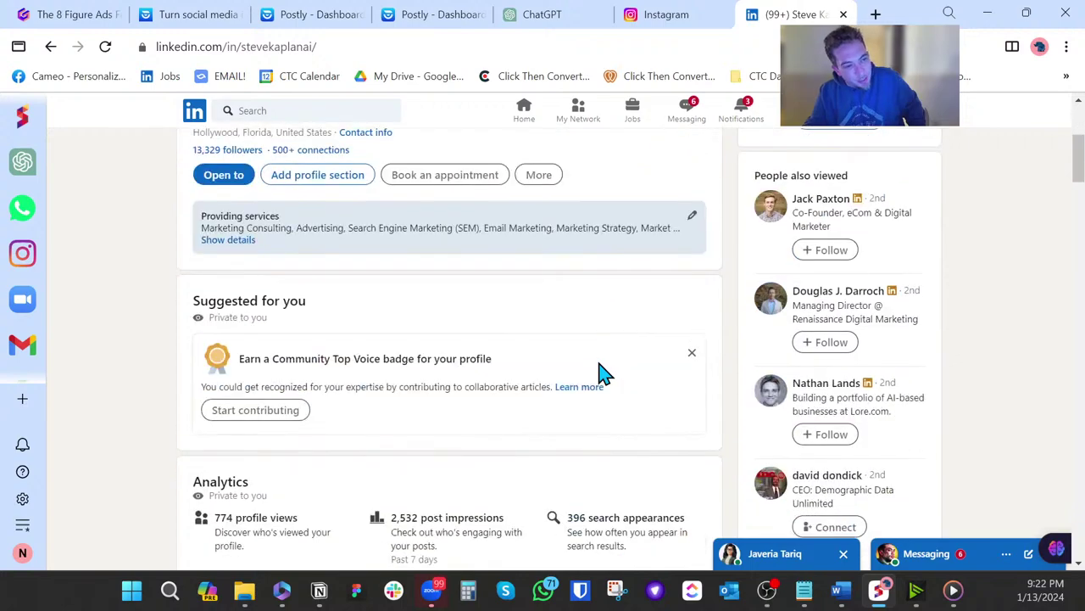
pyautogui.scroll(-2, 610, 365)
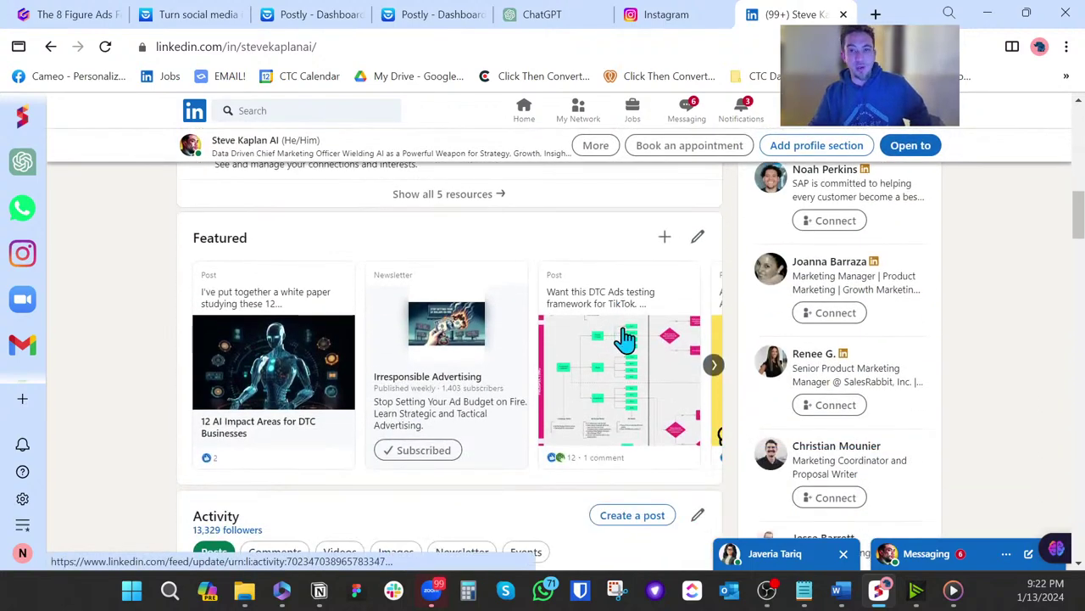
pyautogui.scroll(-2, 520, 390)
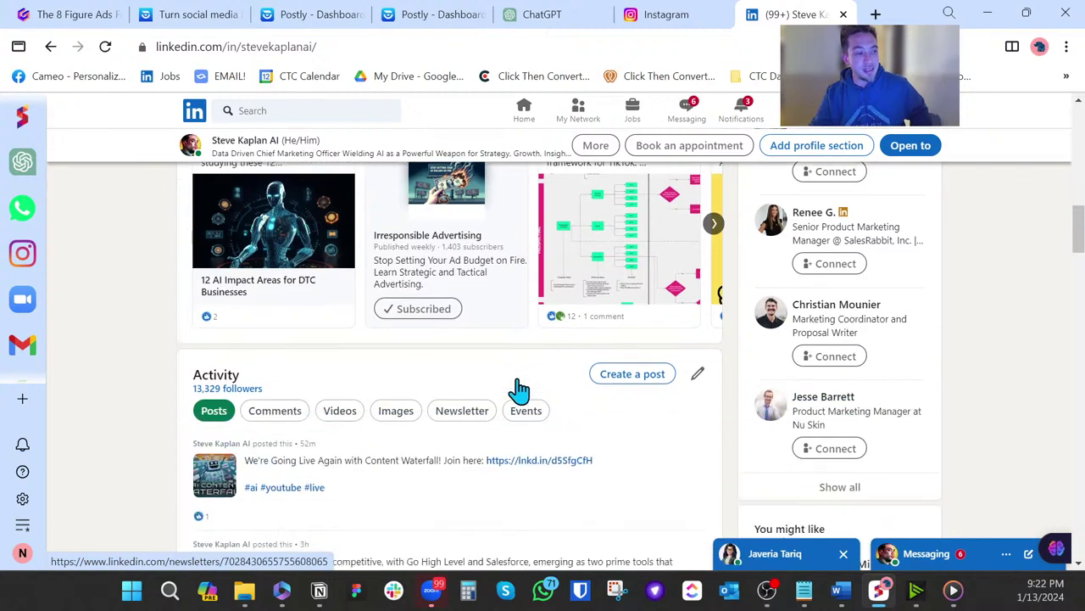
pyautogui.scroll(-4, 521, 388)
pyautogui.scroll(2, 563, 376)
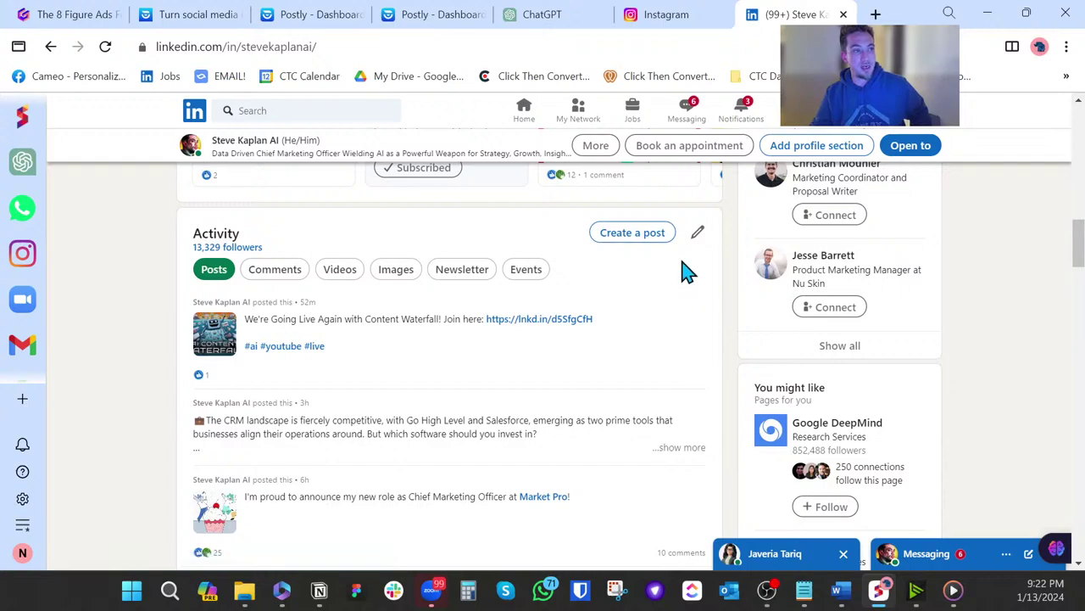
pyautogui.click(424, 15)
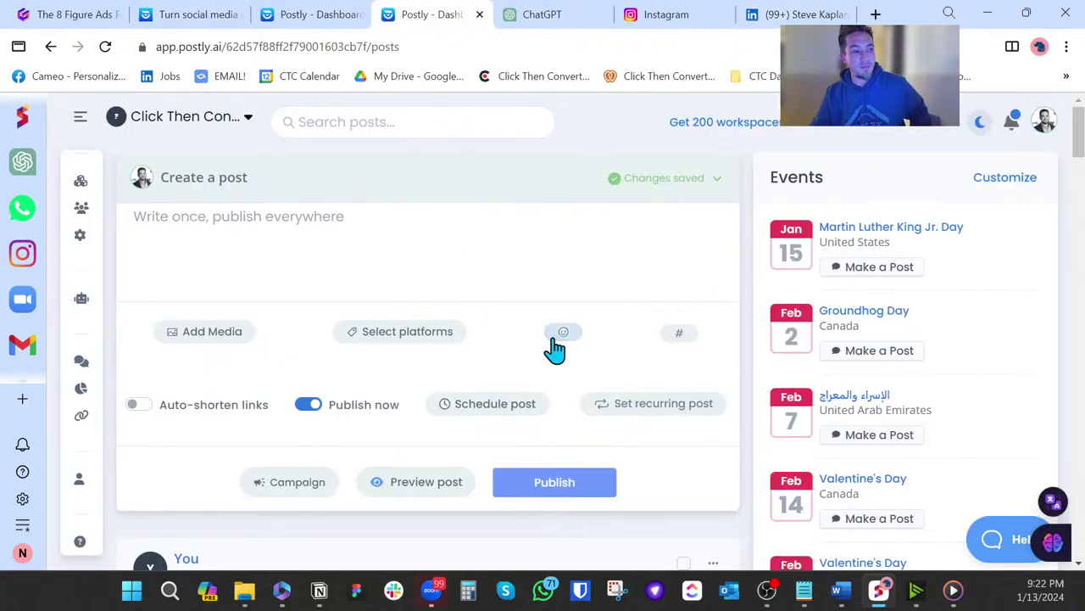
pyautogui.scroll(-10, 553, 347)
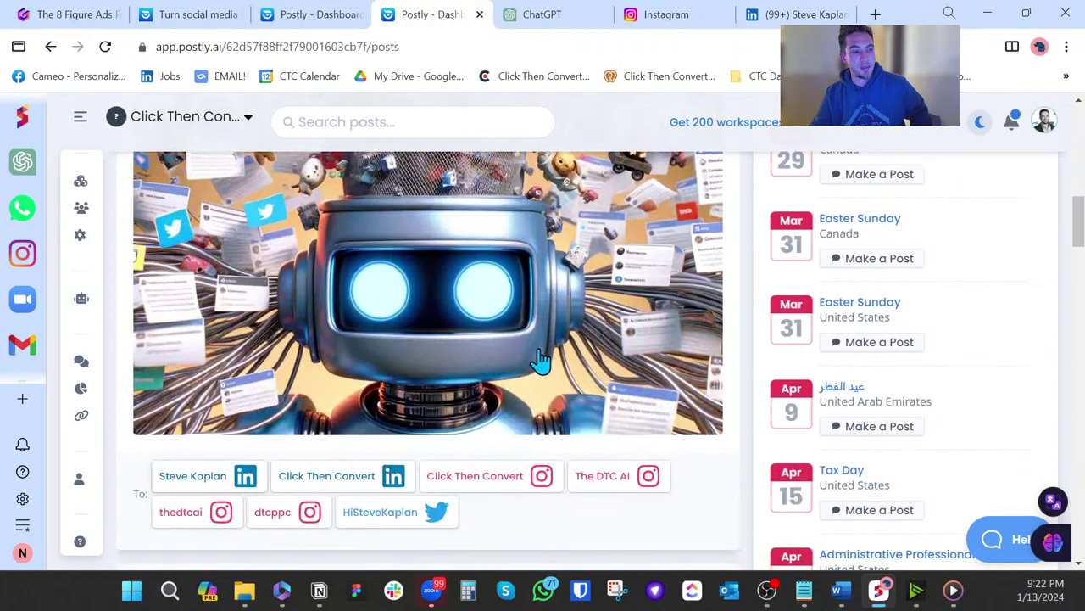
pyautogui.scroll(-2, 541, 359)
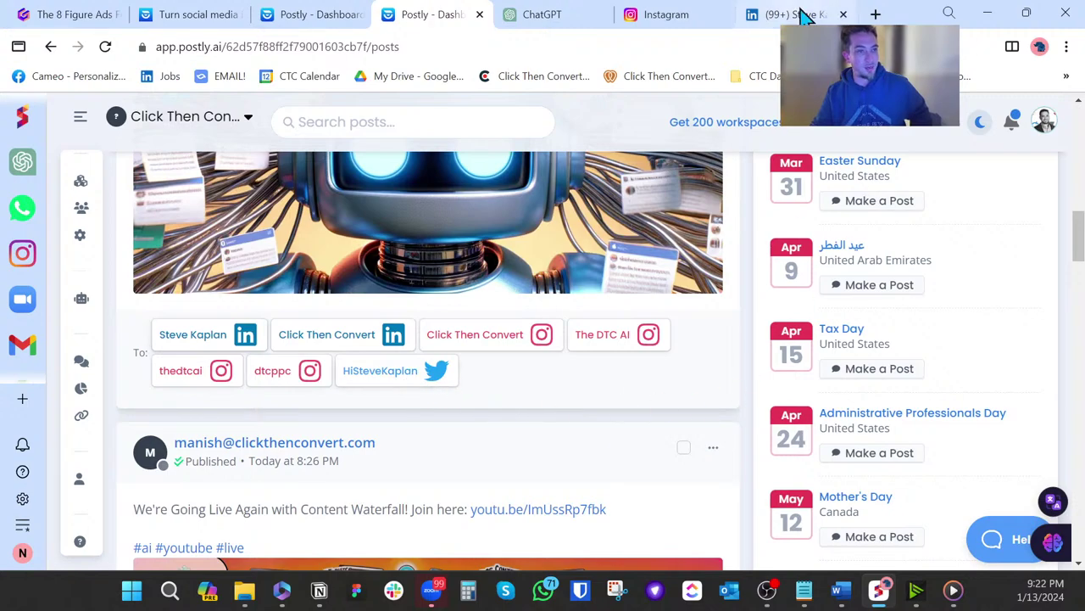
# Open twitter.com in a new tab and append a guessed profile username to the address
pyautogui.click(877, 15)
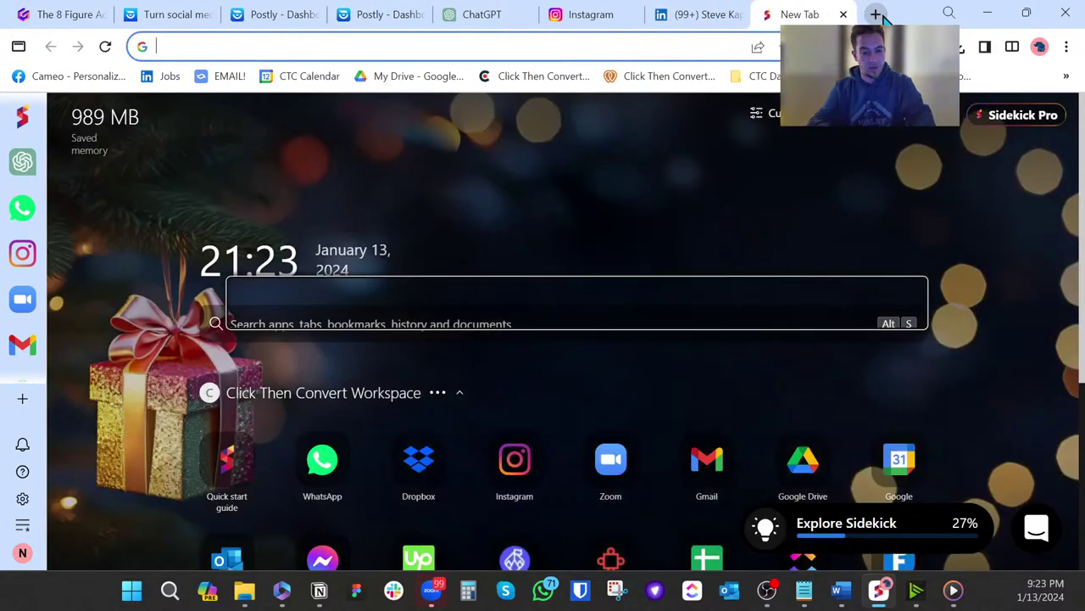
pyautogui.write('twitter.')
pyautogui.press('Return')
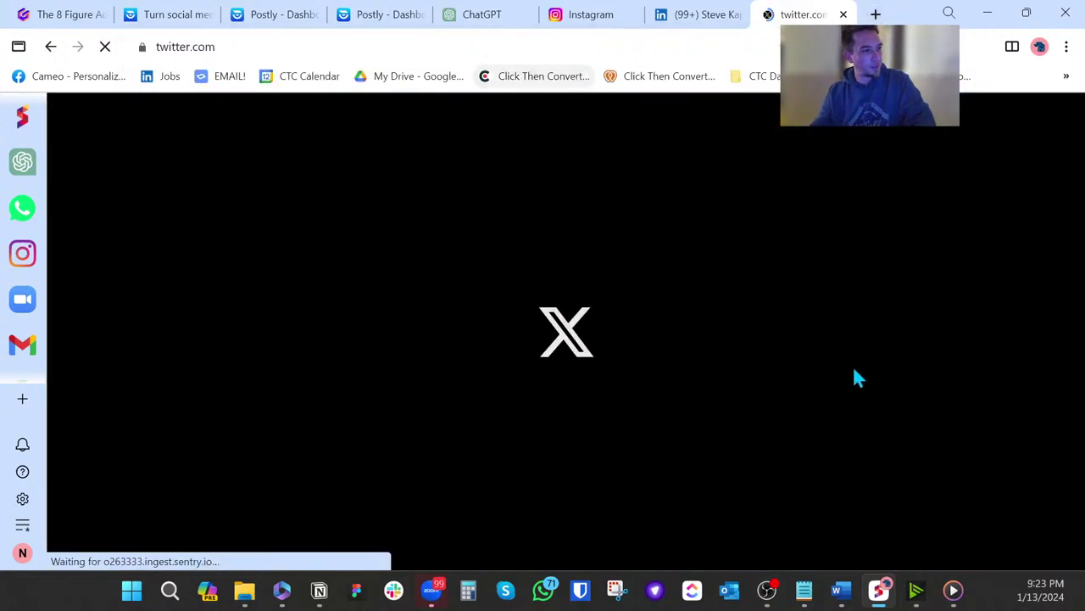
pyautogui.click(238, 42)
pyautogui.click(284, 47)
pyautogui.write('/t')
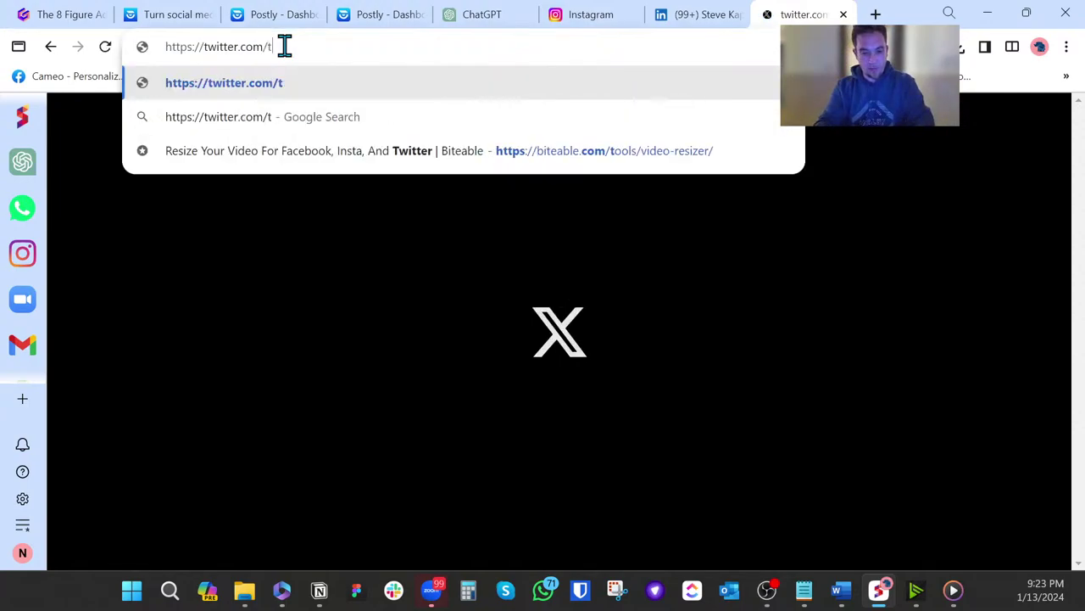
pyautogui.write('hestevekaplan')
pyautogui.press('Return')
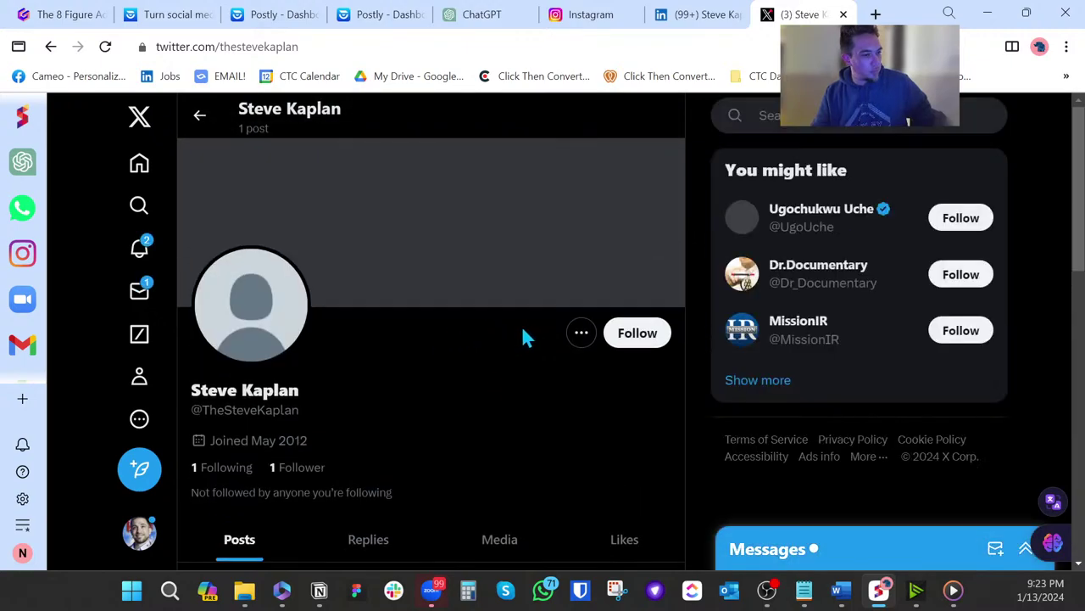
# Replace the username in the address with another guess, which reports 'This account doesn't exist'
pyautogui.scroll(-3, 543, 348)
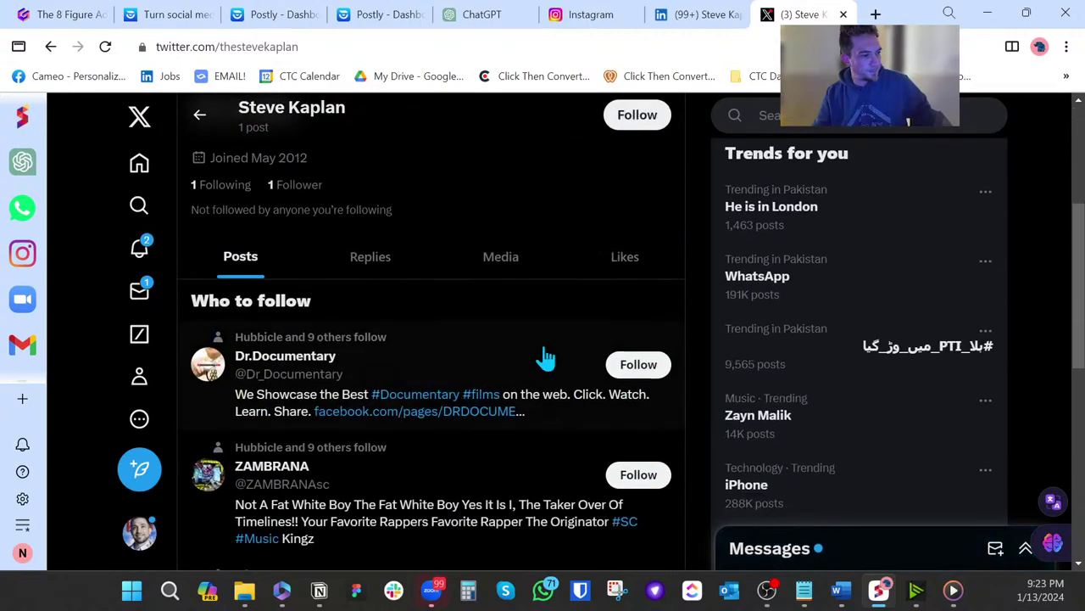
pyautogui.scroll(3, 542, 356)
pyautogui.moveTo(223, 46); pyautogui.dragTo(331, 52)
pyautogui.write('stevekaplanai')
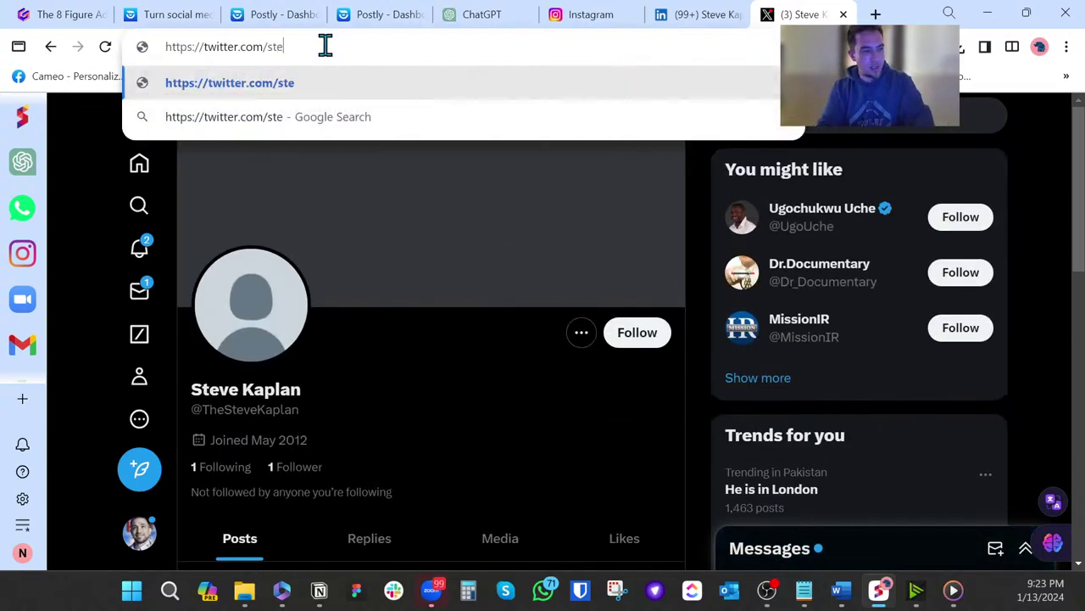
pyautogui.press('Return')
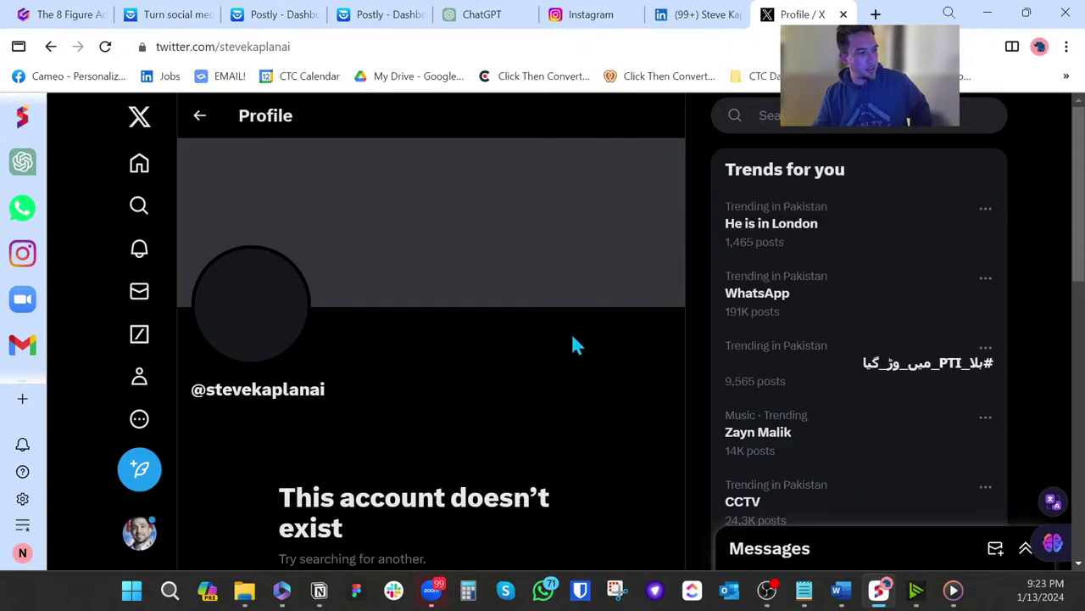
# Look up the signed-in account's handle and correct the profile address to it
pyautogui.click(139, 532)
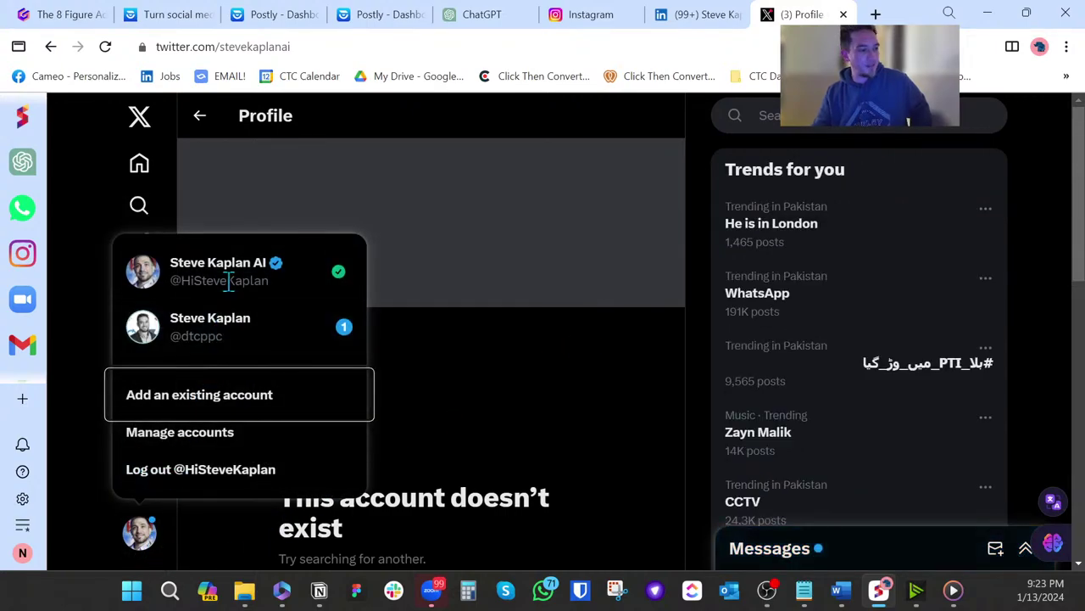
pyautogui.click(225, 269)
pyautogui.click(323, 44)
pyautogui.click(315, 46)
pyautogui.moveTo(352, 48); pyautogui.dragTo(254, 58)
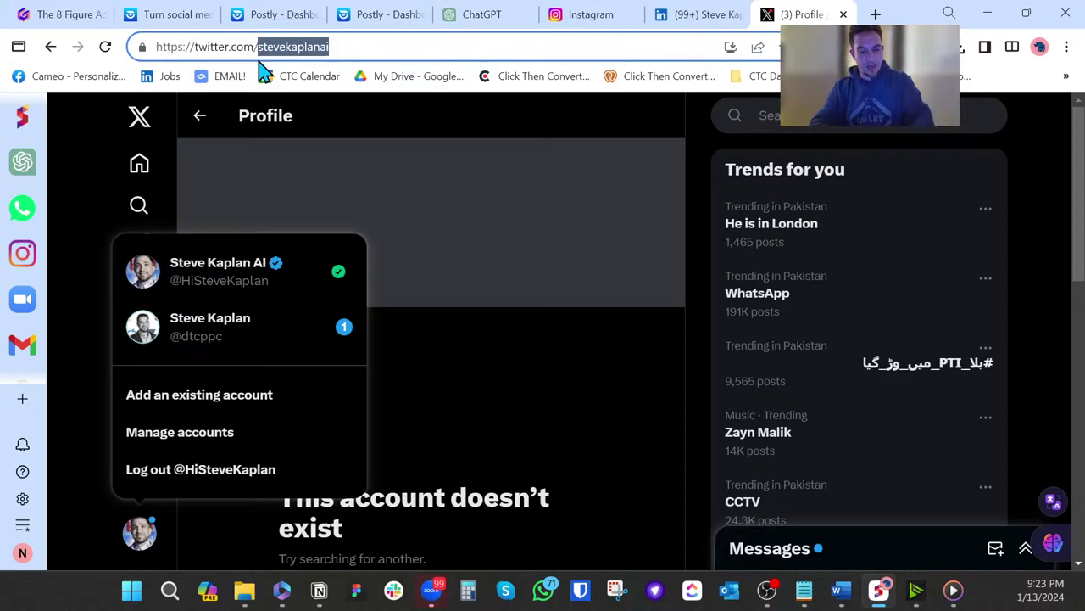
pyautogui.write('histevekaplan')
pyautogui.press('Return')
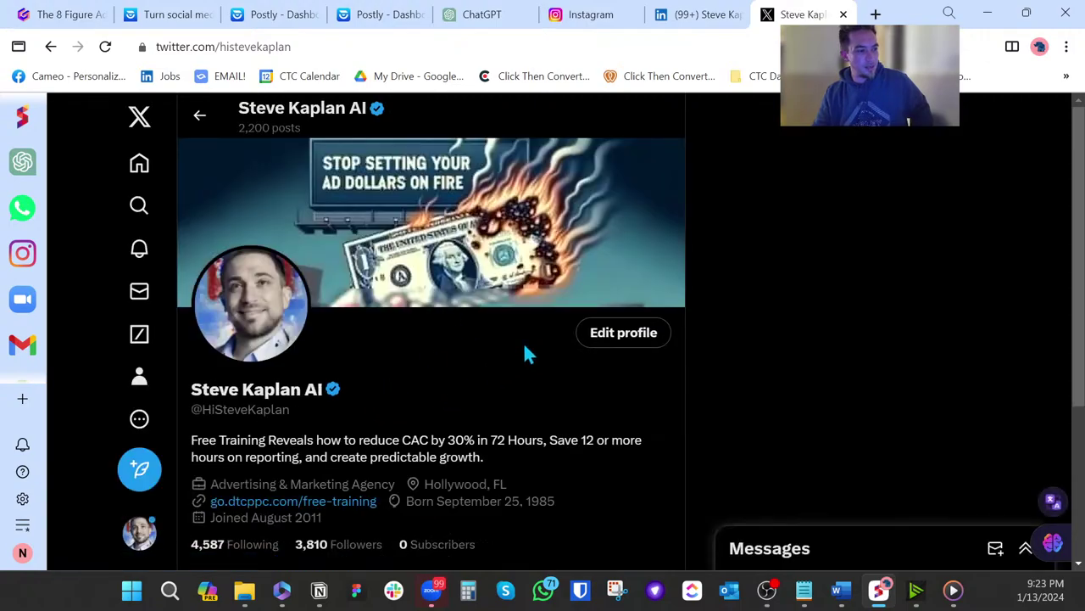
# Scroll through the X profile with 2,200 posts, then go back to Postly's posts list
pyautogui.scroll(-3, 522, 340)
pyautogui.scroll(-2, 535, 330)
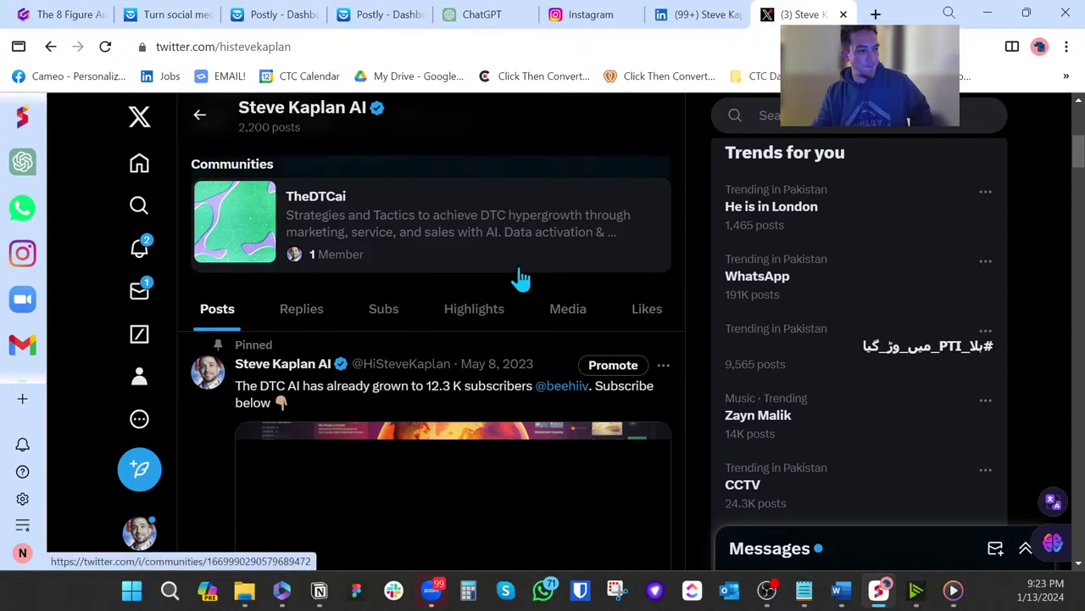
pyautogui.scroll(-2, 542, 276)
pyautogui.scroll(-4, 500, 352)
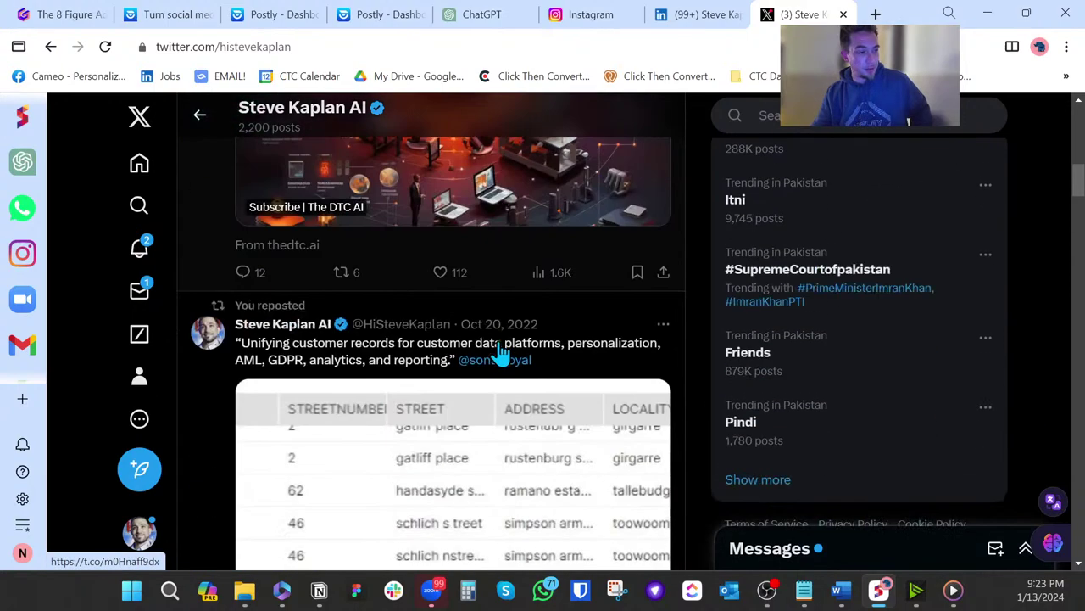
pyautogui.scroll(10, 523, 302)
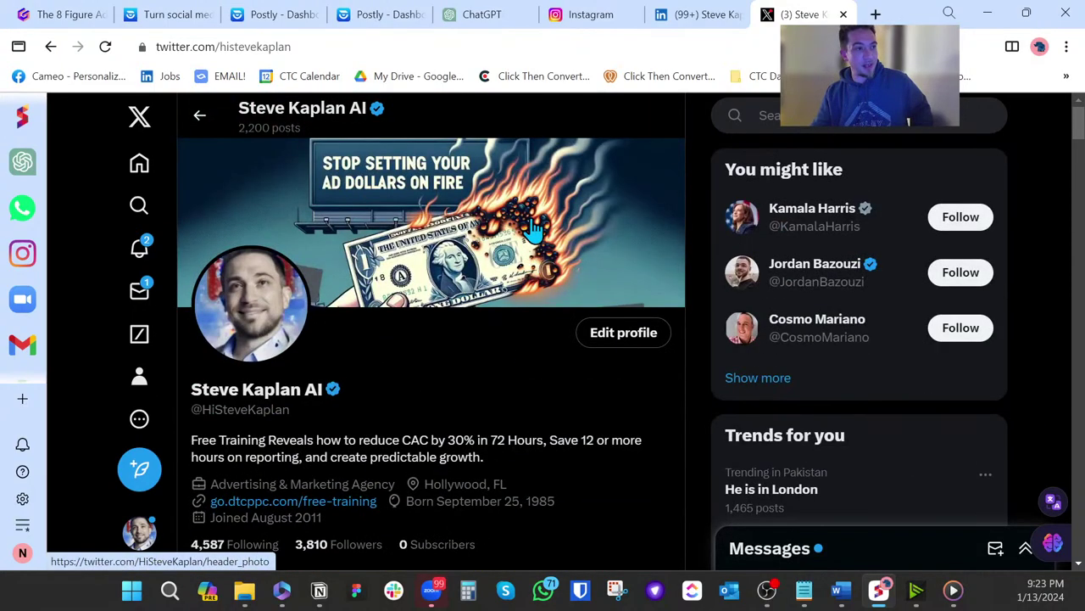
pyautogui.click(371, 18)
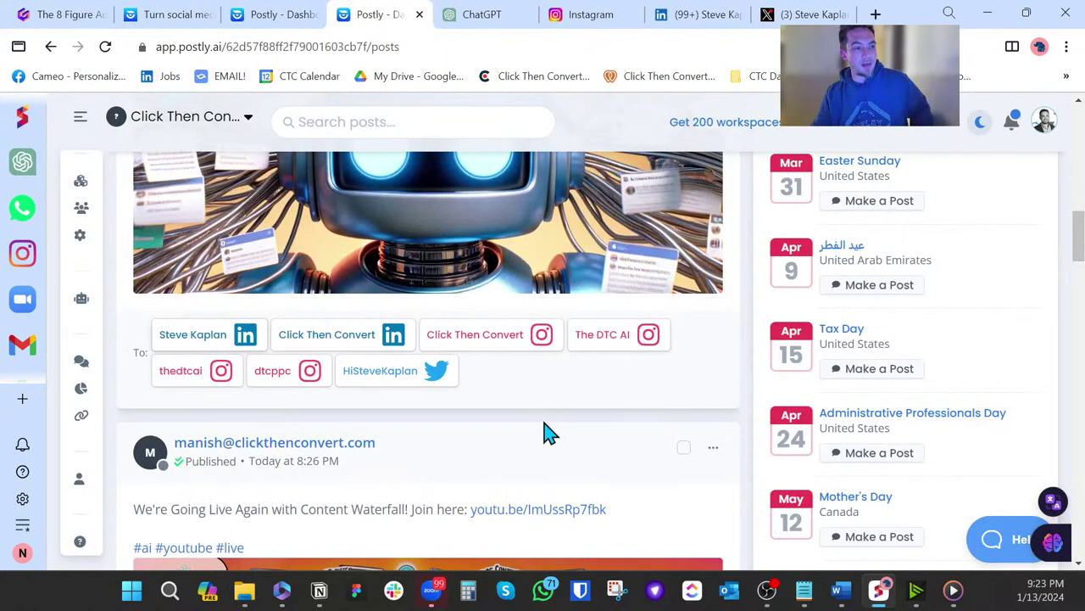
# Open Postly's Platforms page listing the connected social networks
pyautogui.scroll(10, 545, 428)
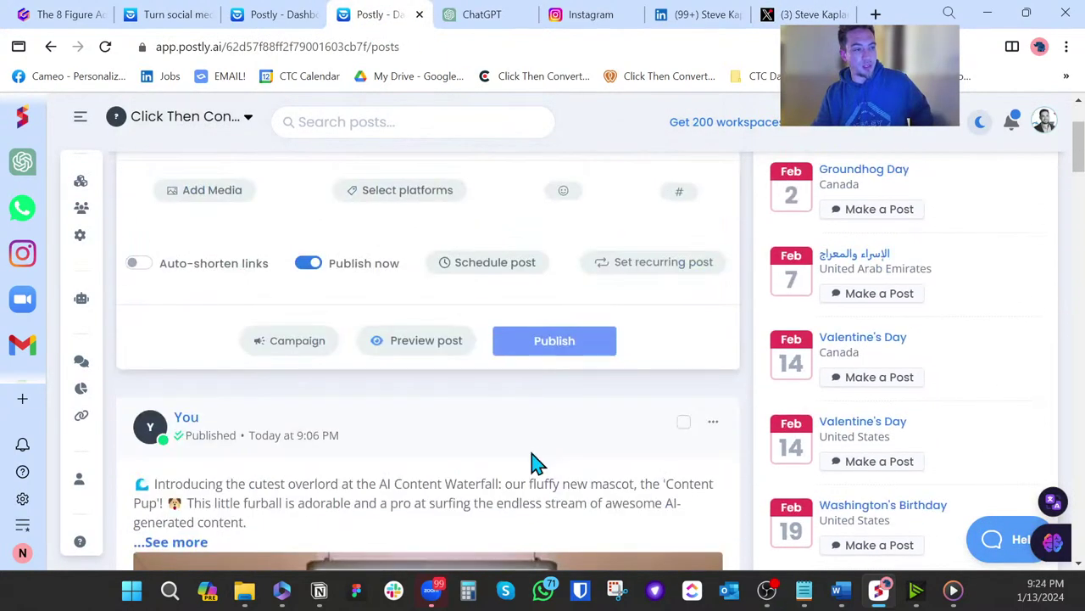
pyautogui.scroll(-4, 535, 463)
pyautogui.scroll(6, 536, 407)
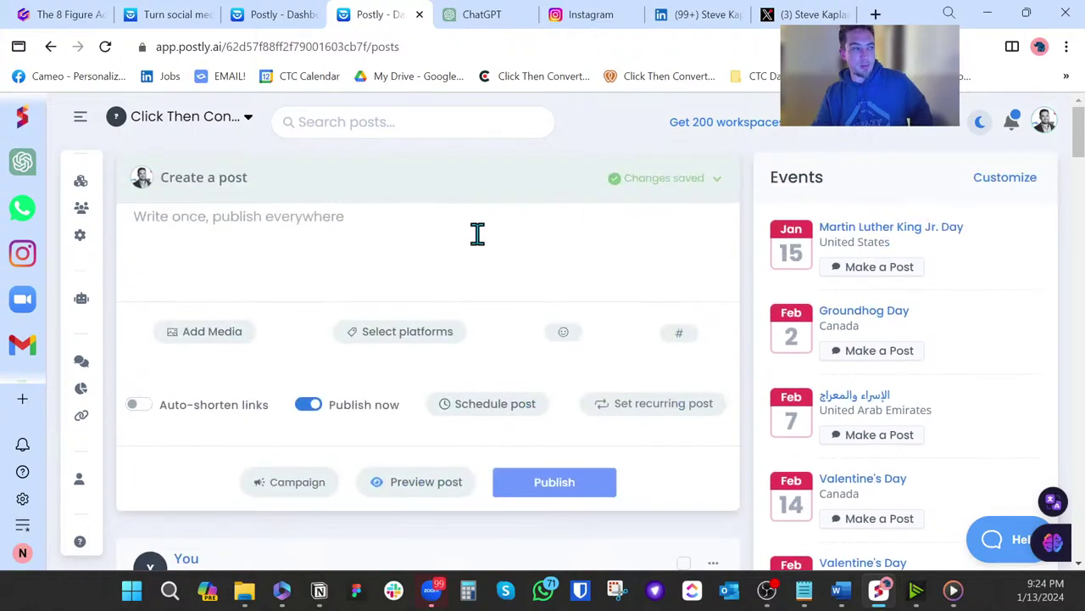
pyautogui.moveTo(80, 304)
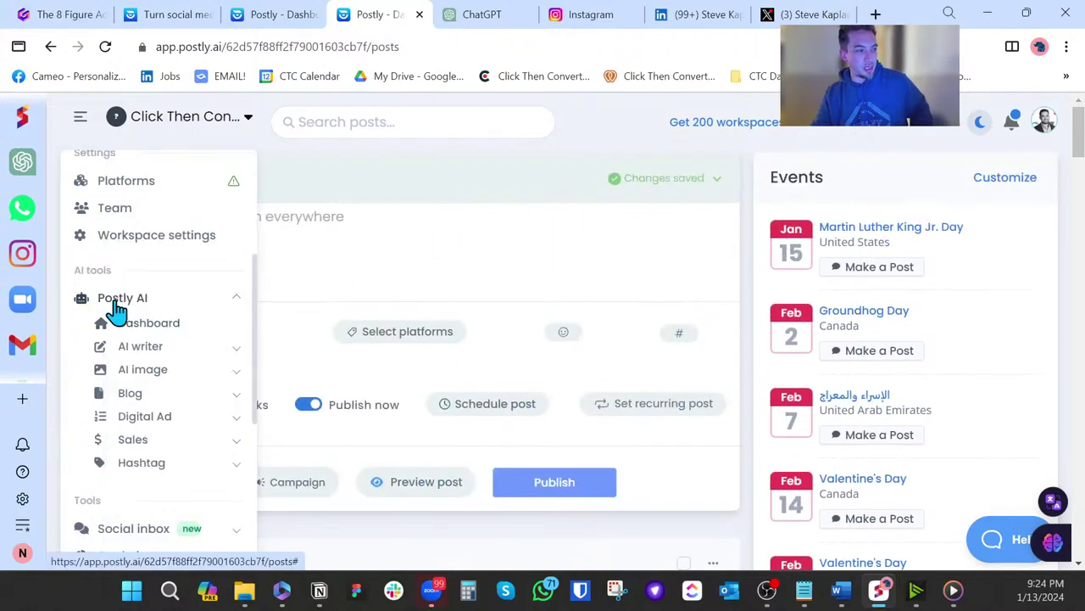
pyautogui.click(111, 182)
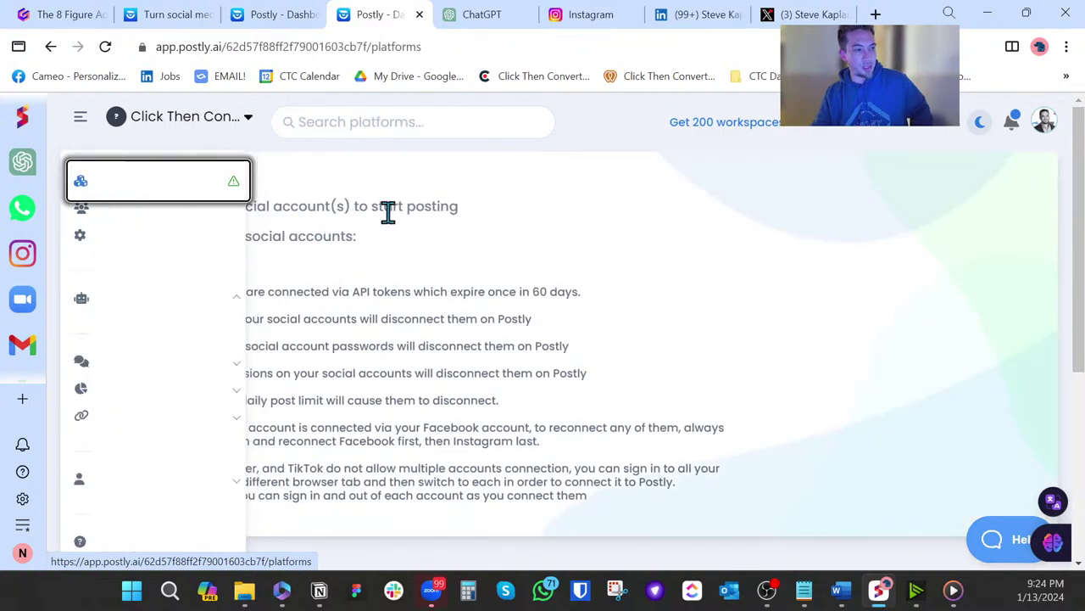
pyautogui.scroll(-3, 617, 253)
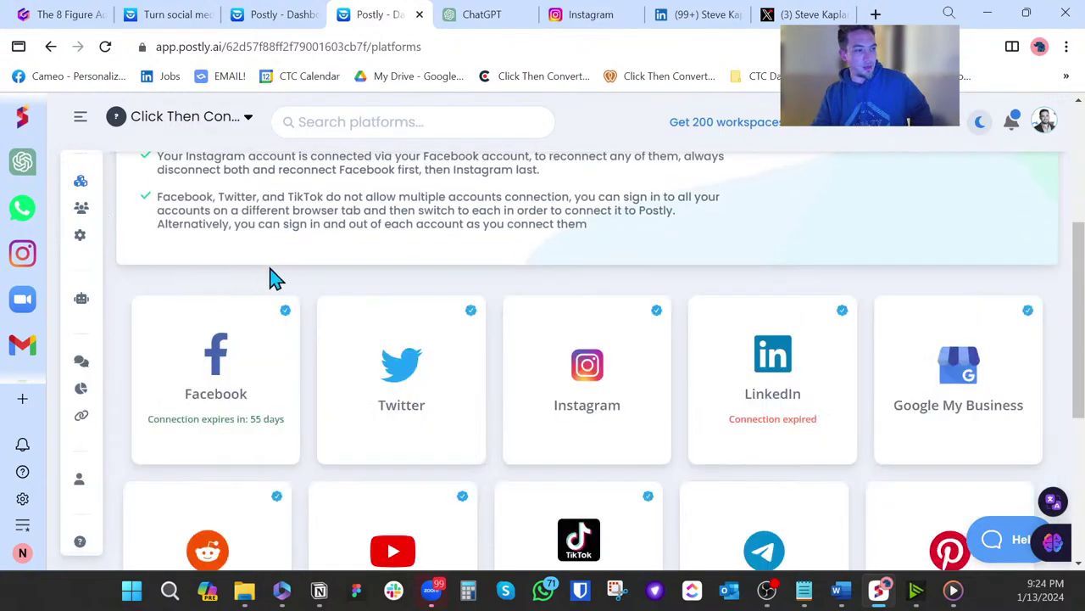
pyautogui.scroll(-2, 395, 317)
# View the LinkedIn connection's account details, which show no pages available to publish to
pyautogui.click(792, 236)
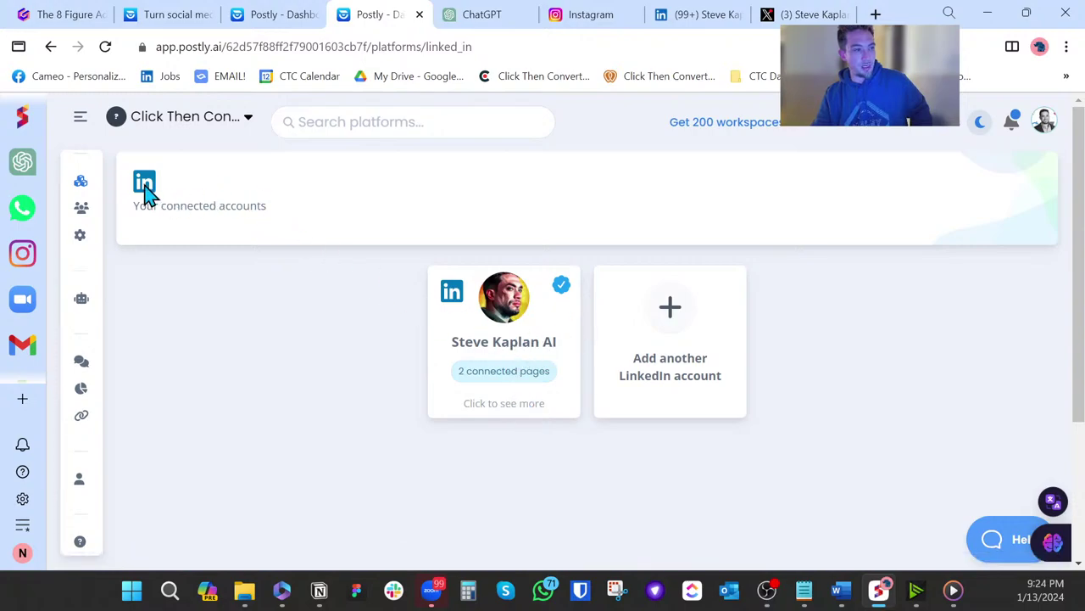
pyautogui.click(543, 355)
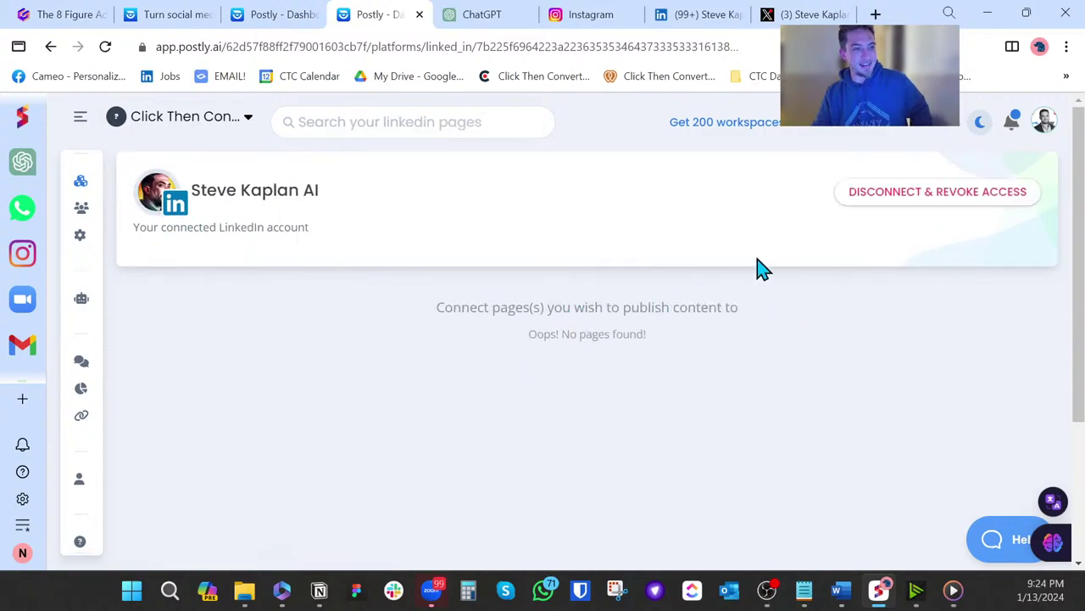
pyautogui.scroll(-2, 688, 354)
pyautogui.scroll(2, 688, 354)
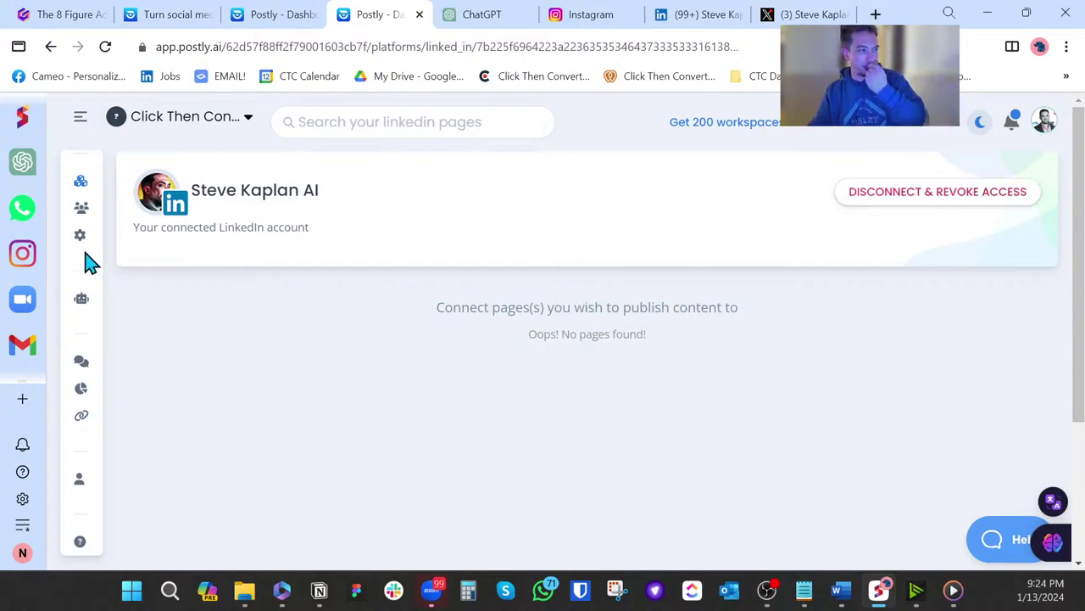
pyautogui.moveTo(85, 250)
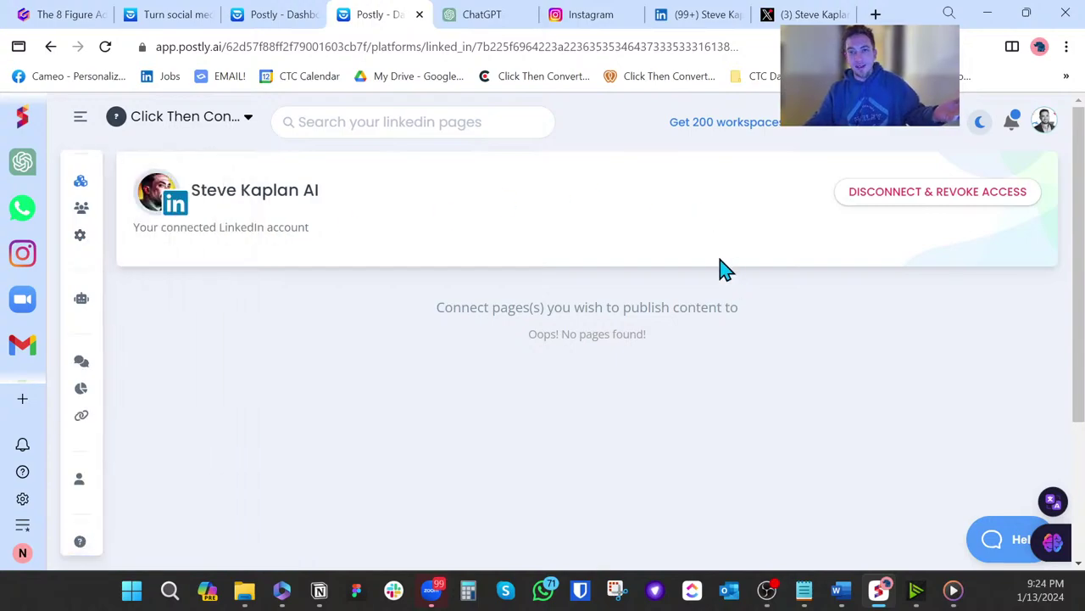
# In the other Postly Dashboard tab, close the two revoked-token alerts and the Twitter not-connected alert
pyautogui.click(283, 20)
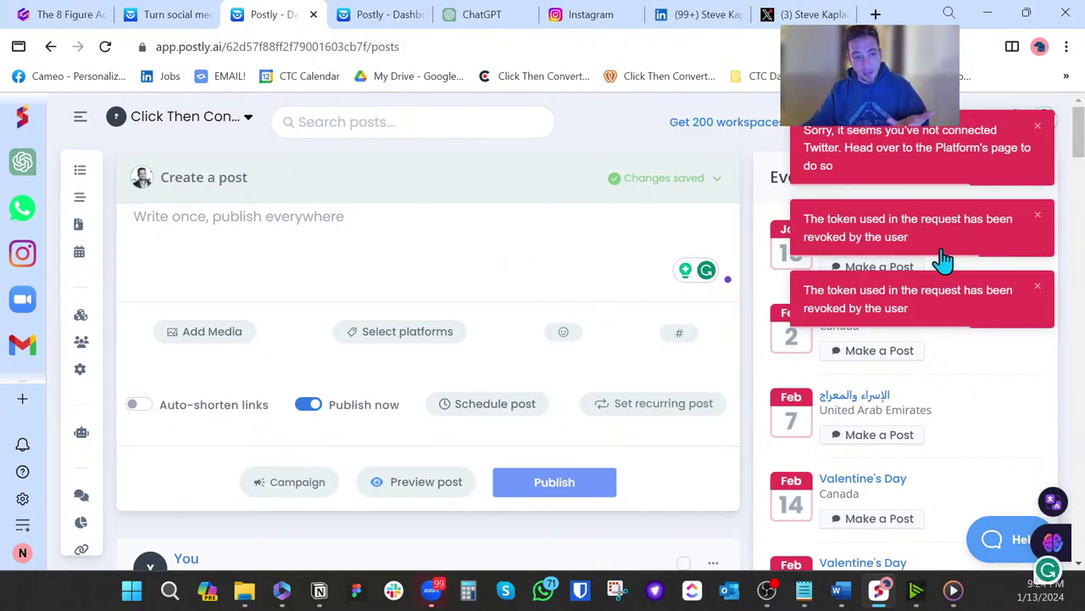
pyautogui.click(1037, 288)
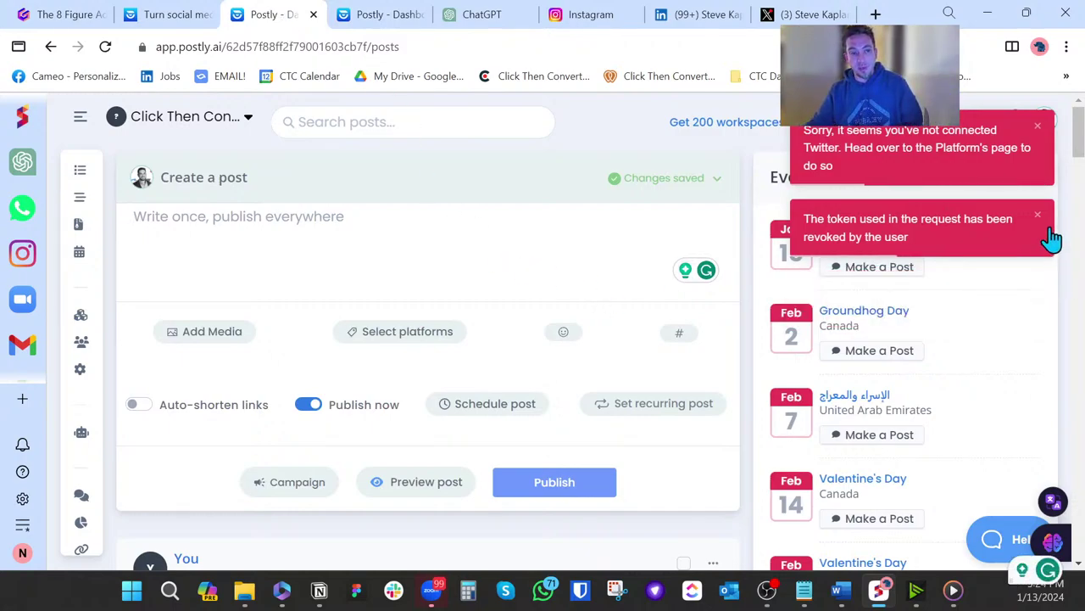
pyautogui.click(1038, 217)
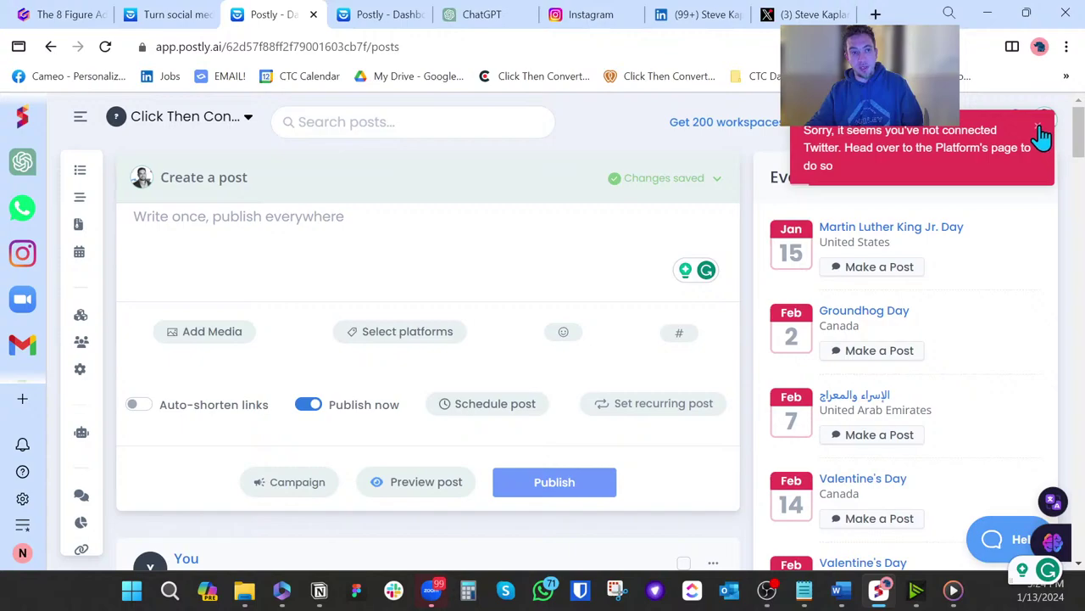
pyautogui.click(1037, 128)
# Scroll through the published Content Pup post and its seven LinkedIn, Instagram and Twitter recipients
pyautogui.scroll(-3, 431, 395)
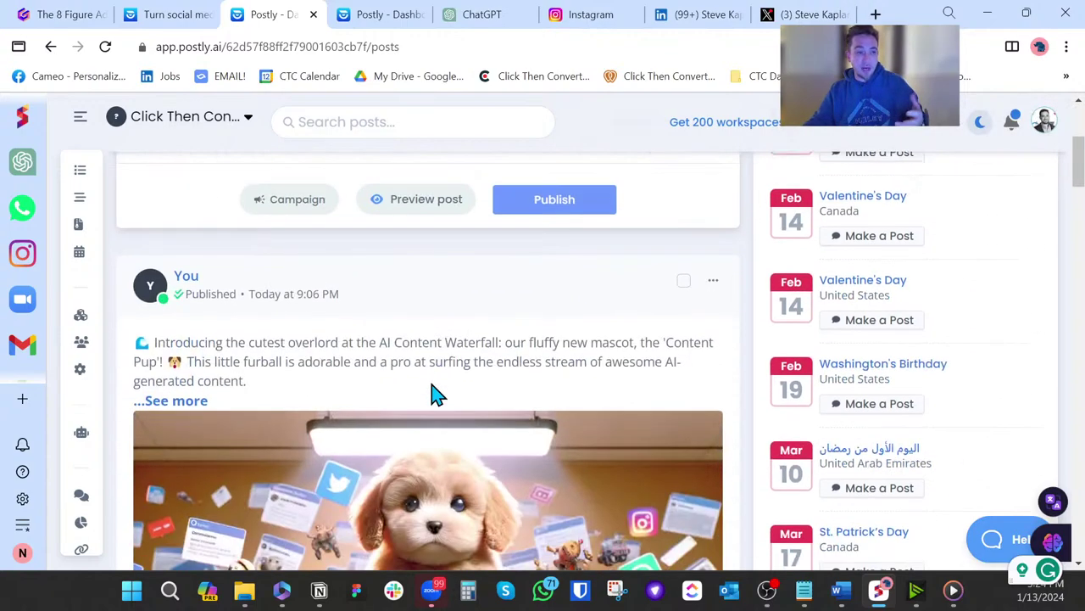
pyautogui.scroll(-3, 468, 382)
pyautogui.scroll(5, 492, 401)
pyautogui.scroll(-2, 499, 404)
pyautogui.scroll(-6, 499, 403)
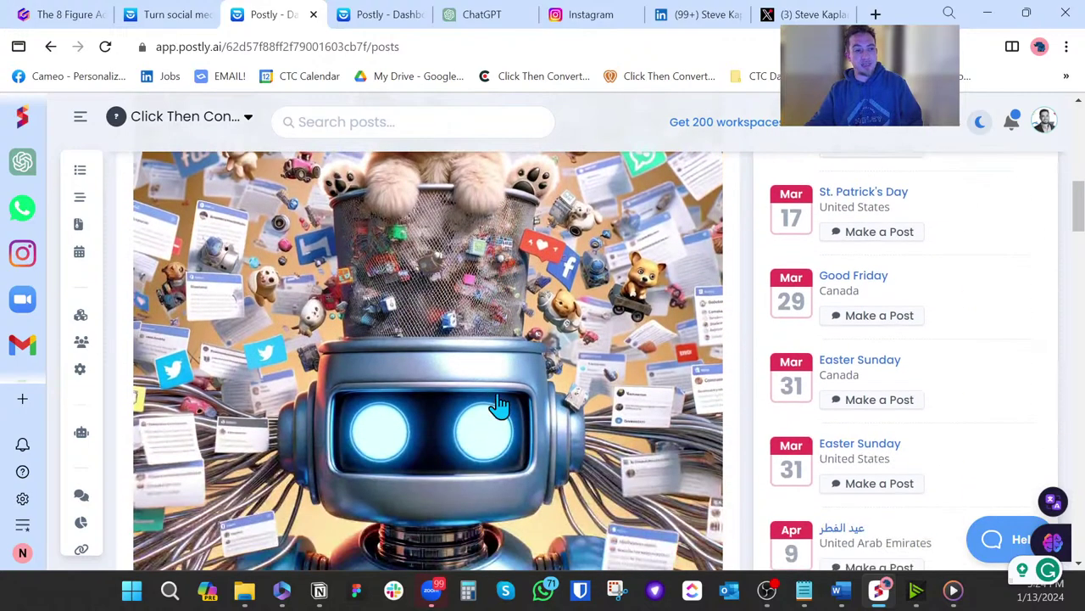
pyautogui.scroll(-1, 499, 404)
pyautogui.scroll(8, 526, 395)
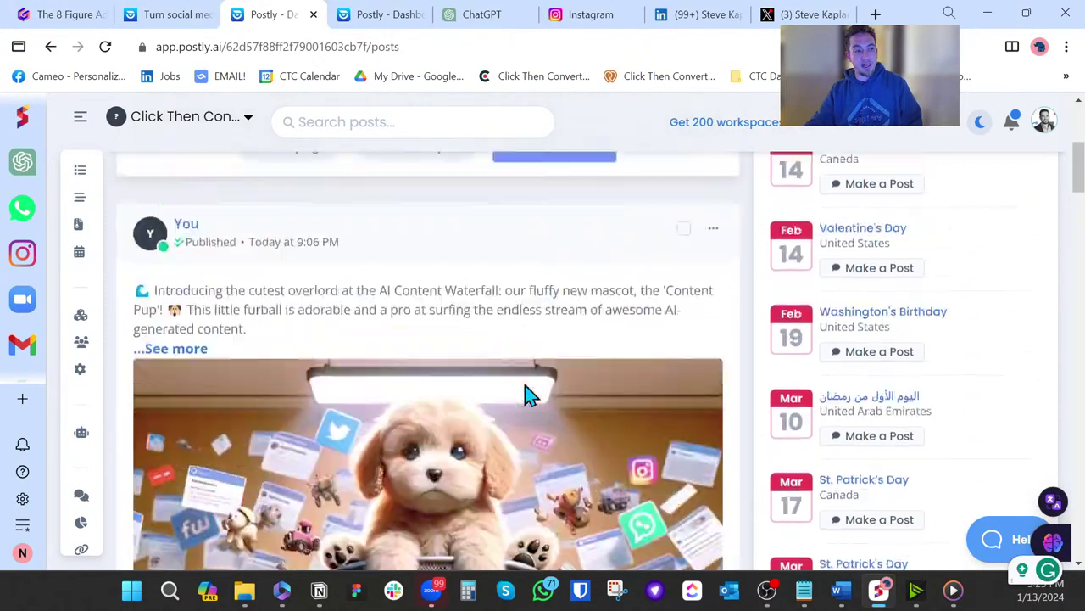
pyautogui.scroll(-7, 500, 411)
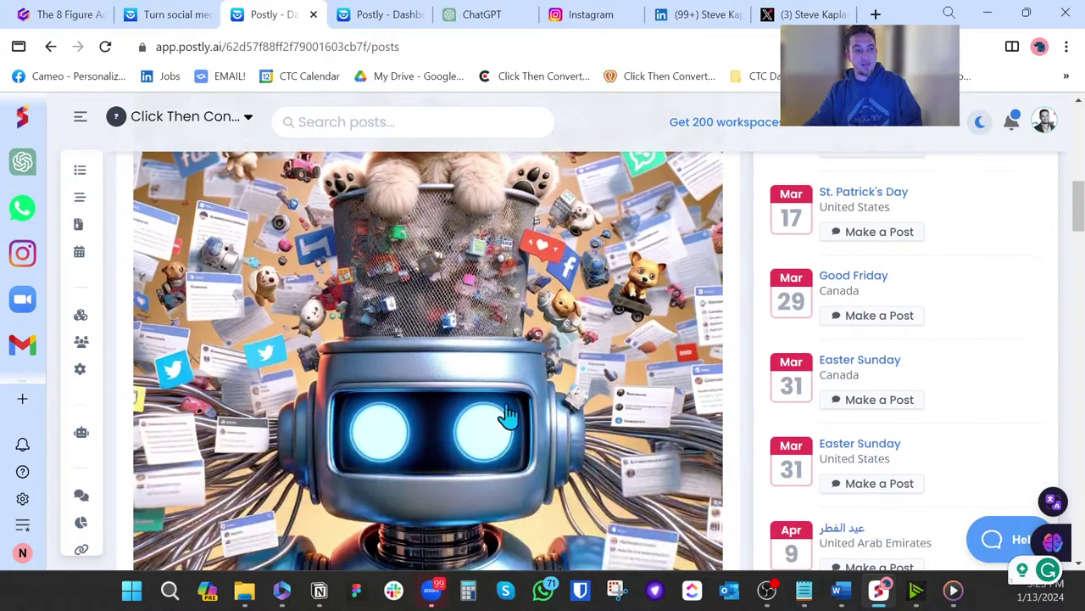
pyautogui.scroll(-1, 548, 400)
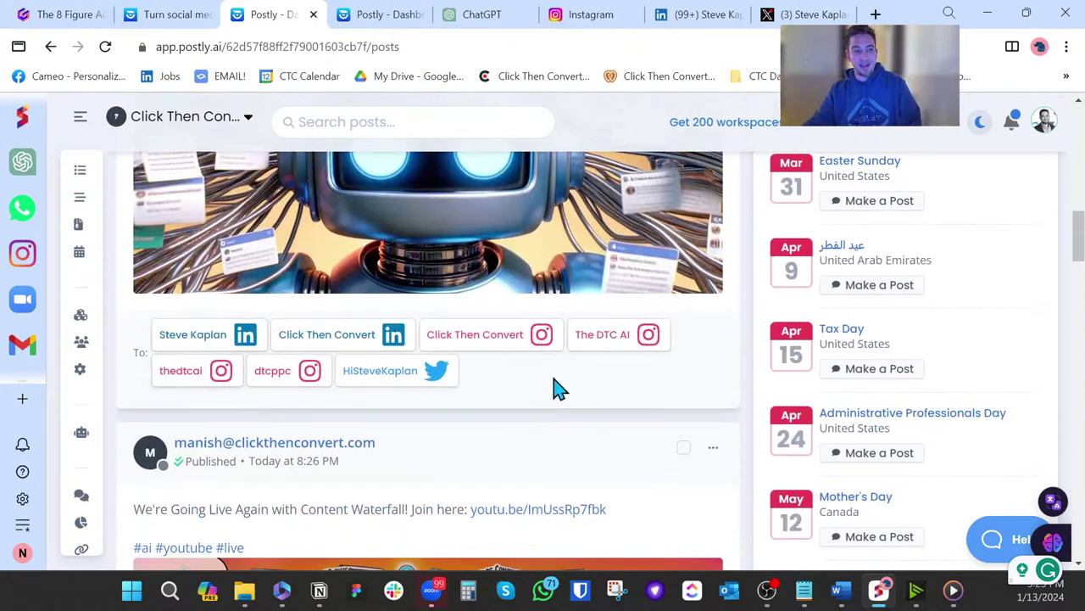
pyautogui.scroll(2, 560, 388)
pyautogui.scroll(5, 559, 388)
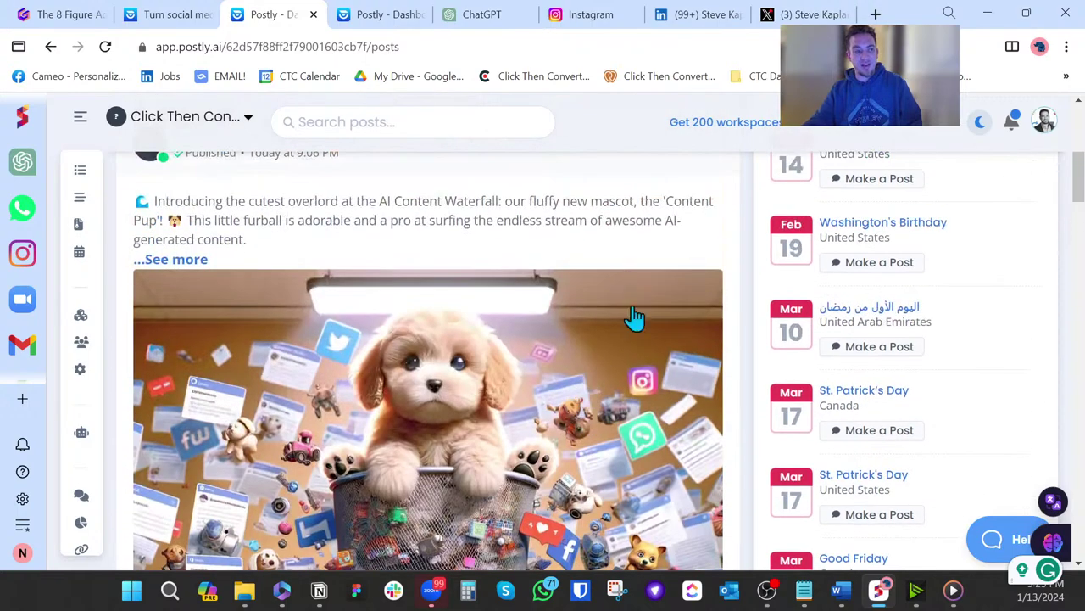
pyautogui.scroll(4, 575, 289)
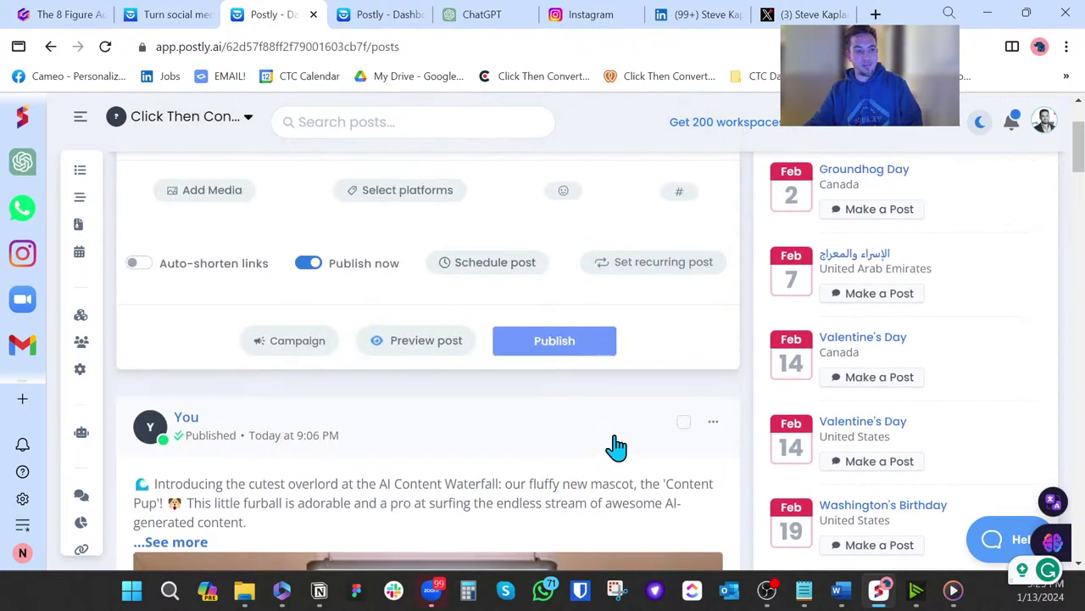
pyautogui.scroll(2, 610, 450)
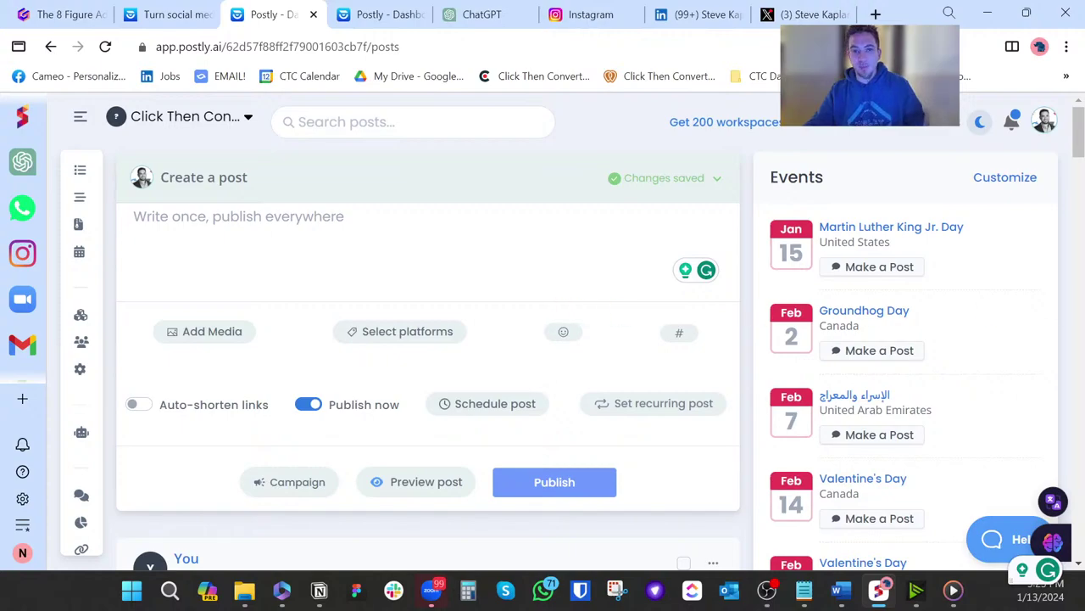